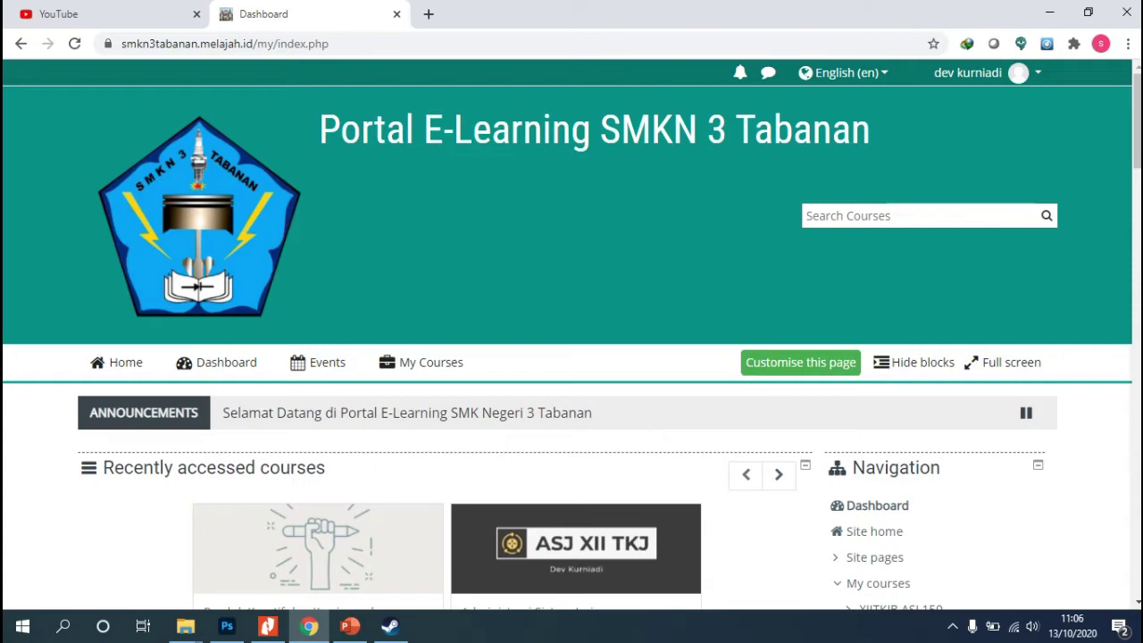
# - Open the XIITKJA.ASJ GuruPemoela course from the dashboard
pyautogui.scroll(-1, 572, 339)
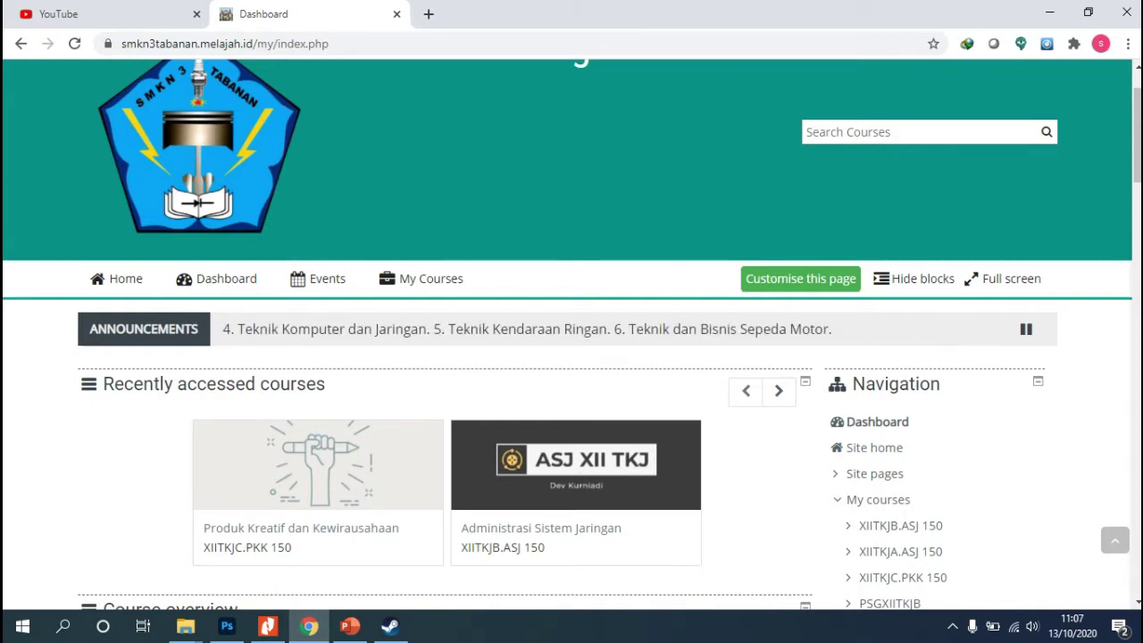
pyautogui.scroll(-1, 571, 357)
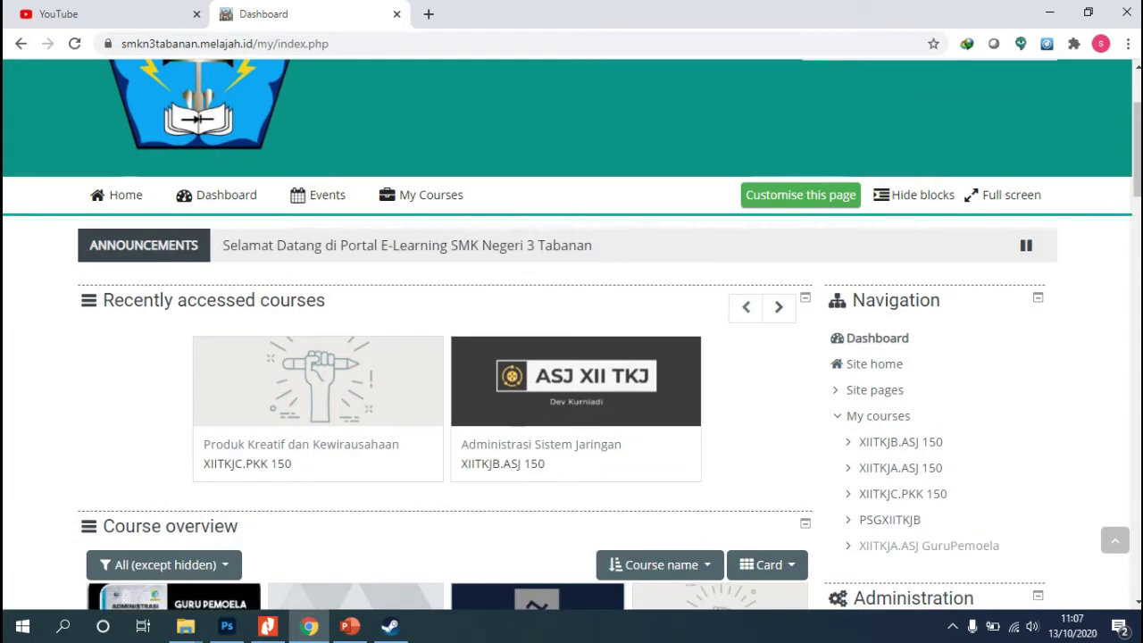
pyautogui.scroll(-1, 571, 334)
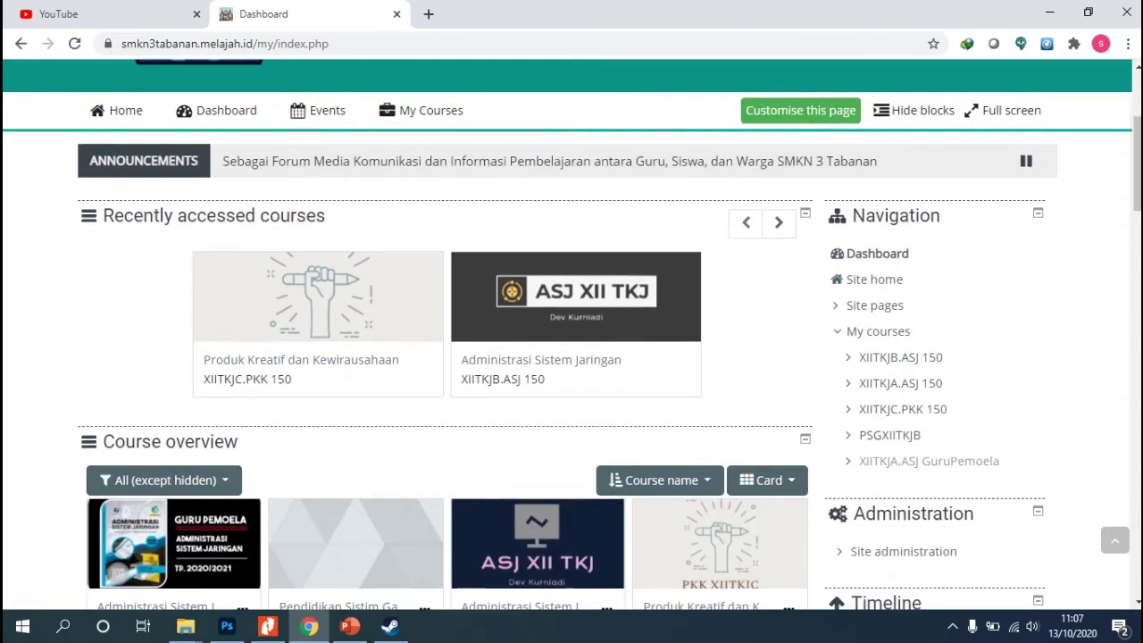
pyautogui.scroll(-1, 571, 334)
pyautogui.scroll(-2, 571, 334)
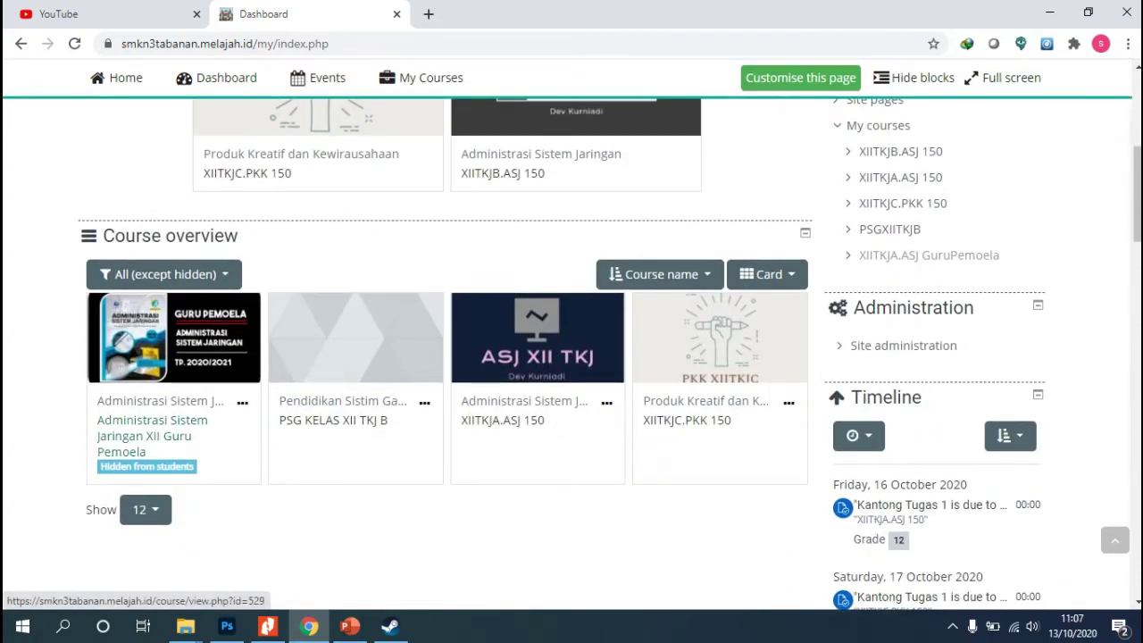
pyautogui.scroll(-1, 571, 334)
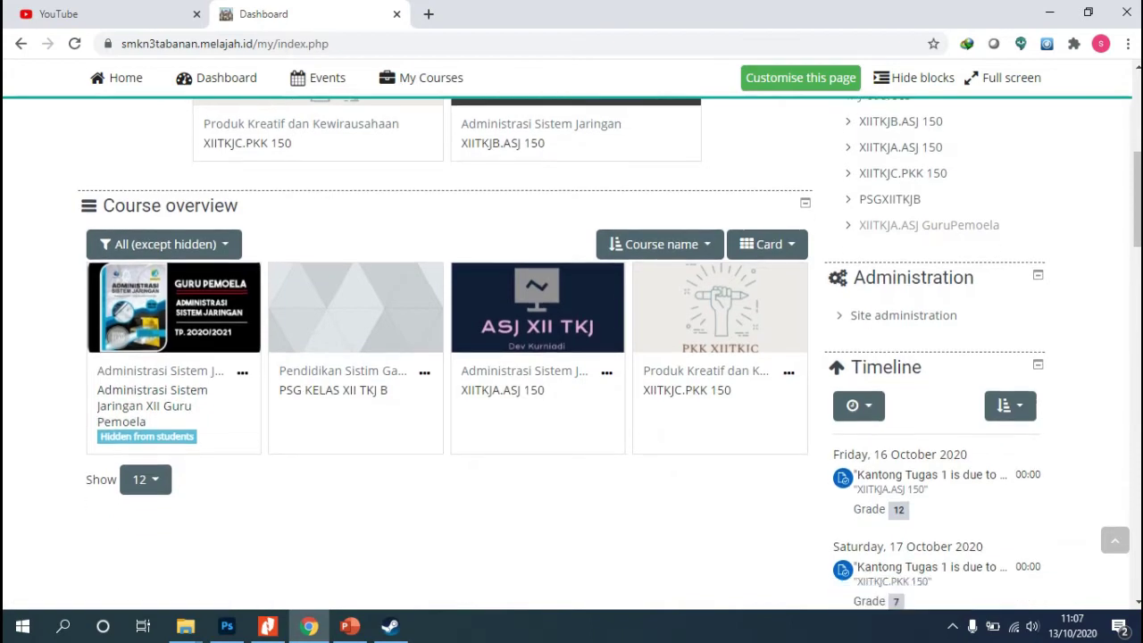
pyautogui.scroll(-1, 152, 352)
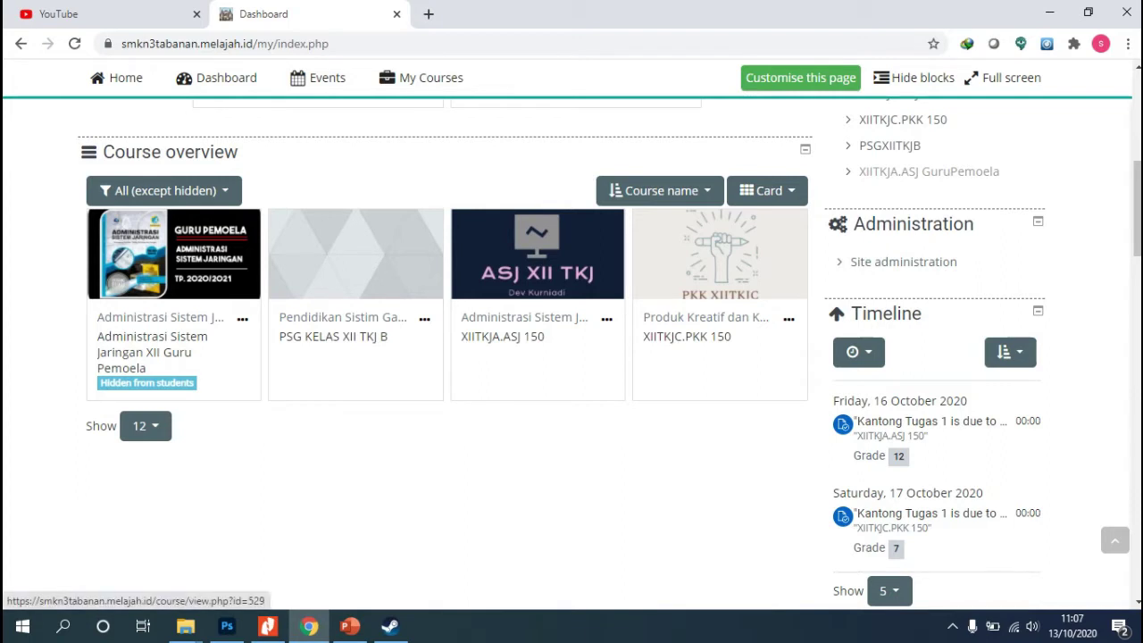
pyautogui.click(152, 344)
pyautogui.scroll(2, 152, 352)
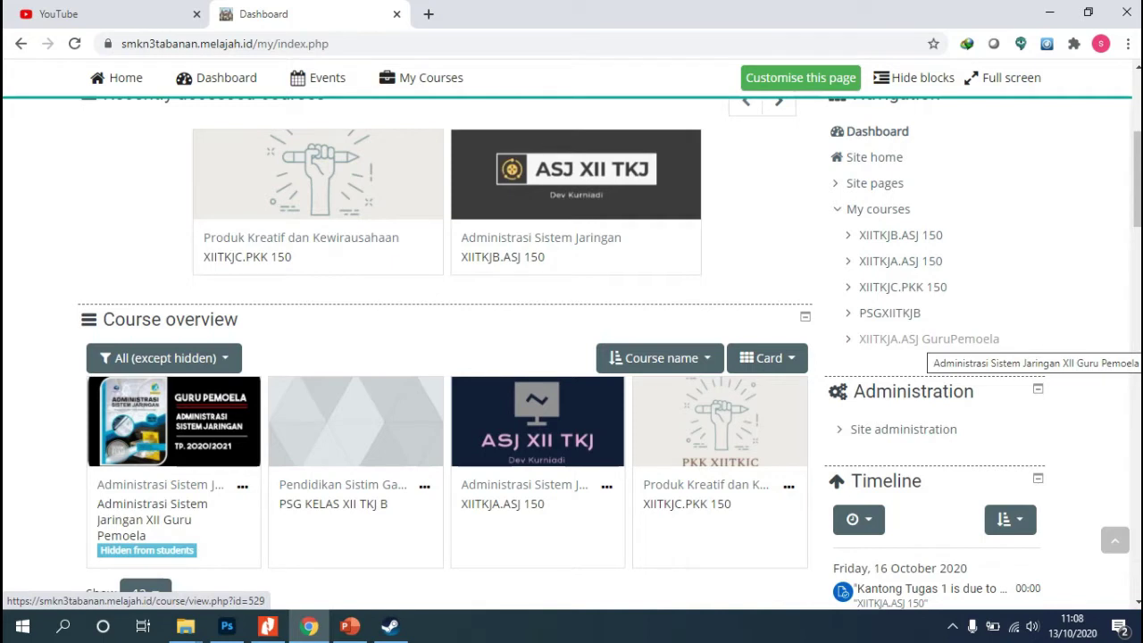
pyautogui.click(850, 341)
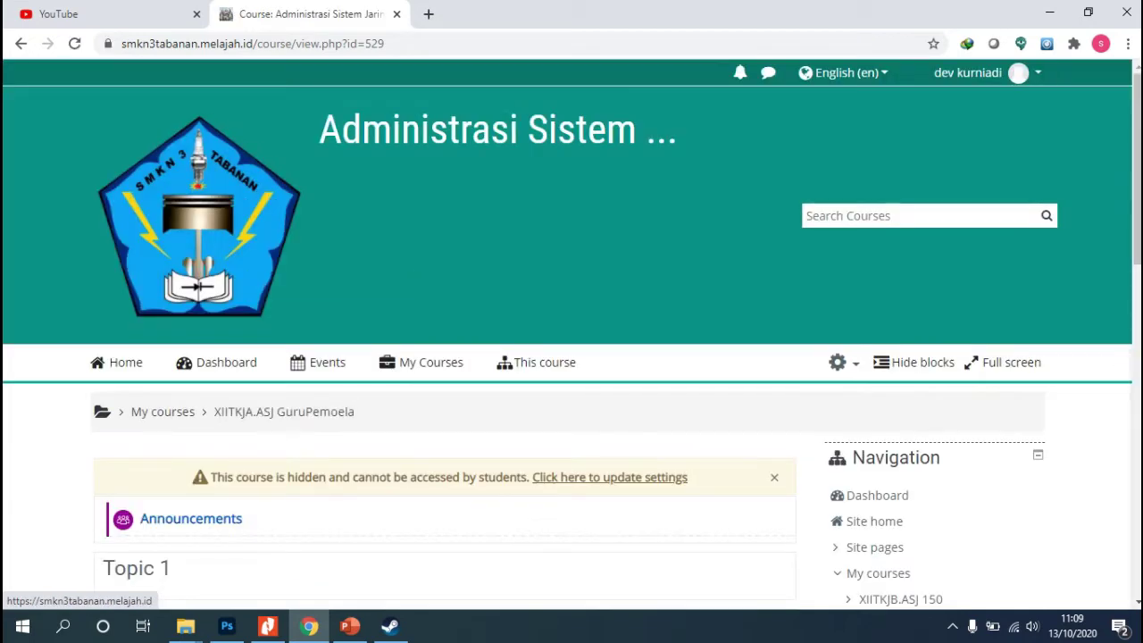
# - Turn editing on for the XIITKJA.ASJ GuruPemoela course page
pyautogui.scroll(-2, 223, 268)
pyautogui.scroll(-1, 571, 330)
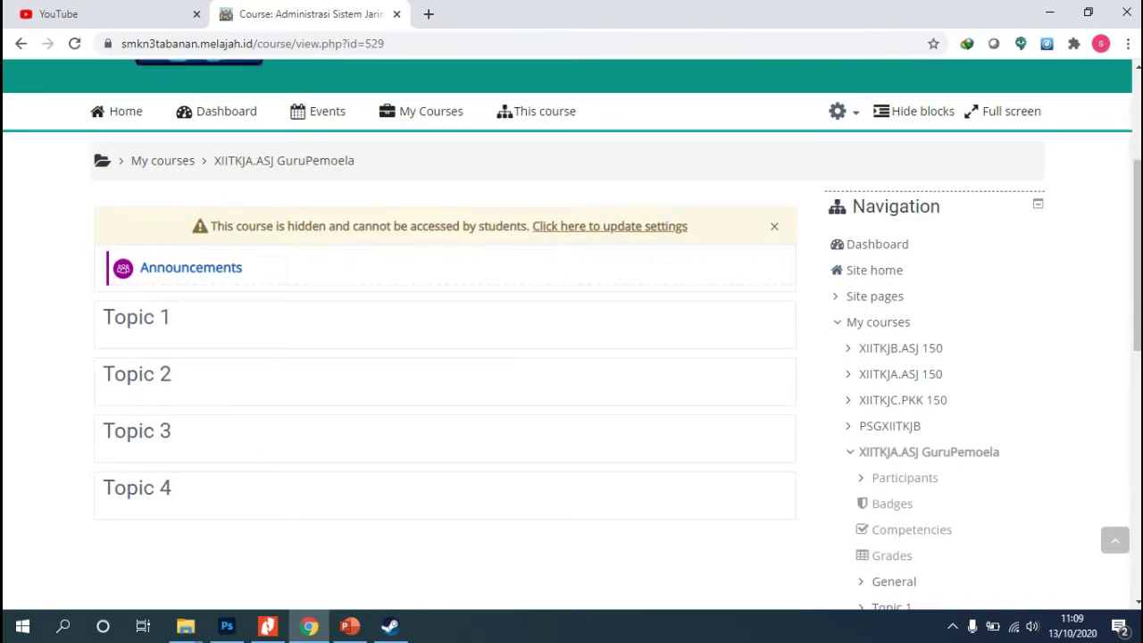
pyautogui.scroll(-1, 571, 330)
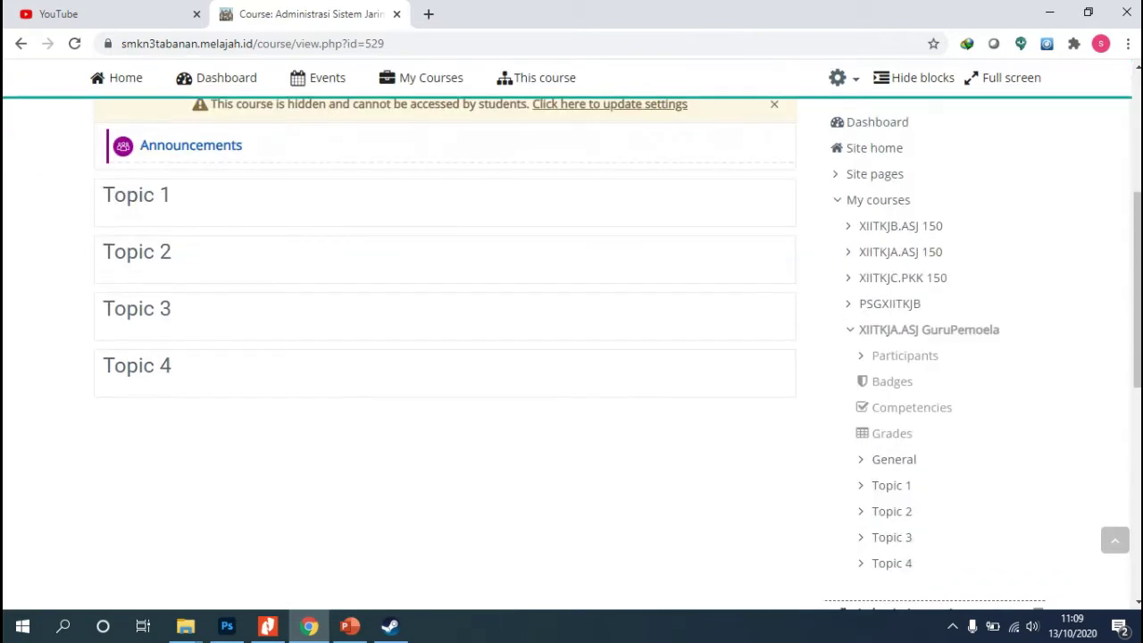
pyautogui.scroll(1, 571, 331)
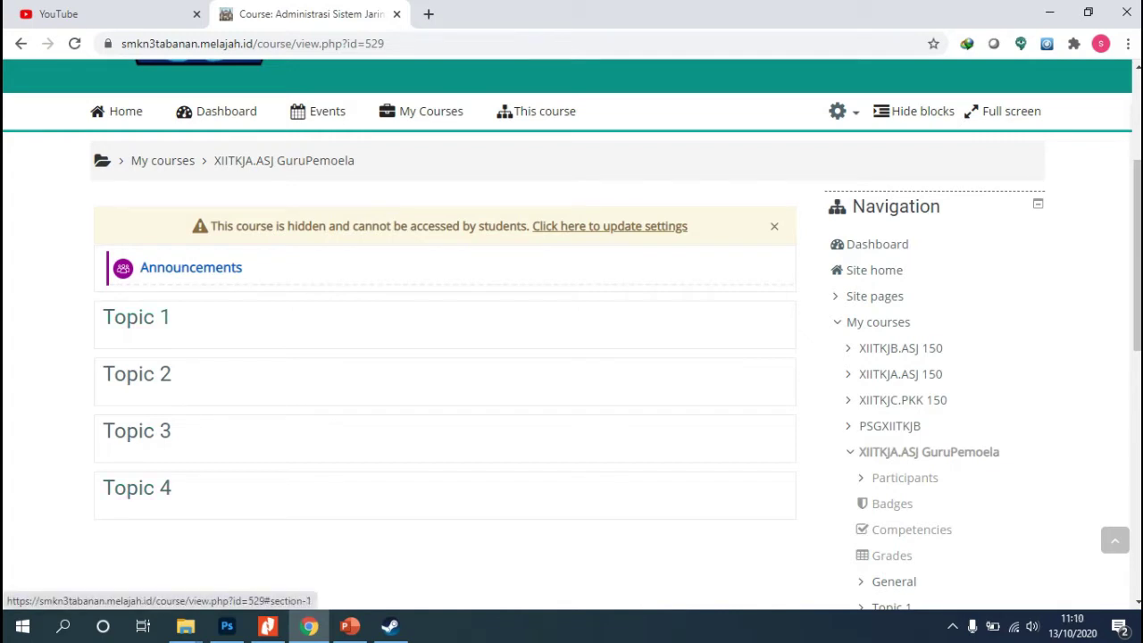
pyautogui.scroll(-2, 137, 259)
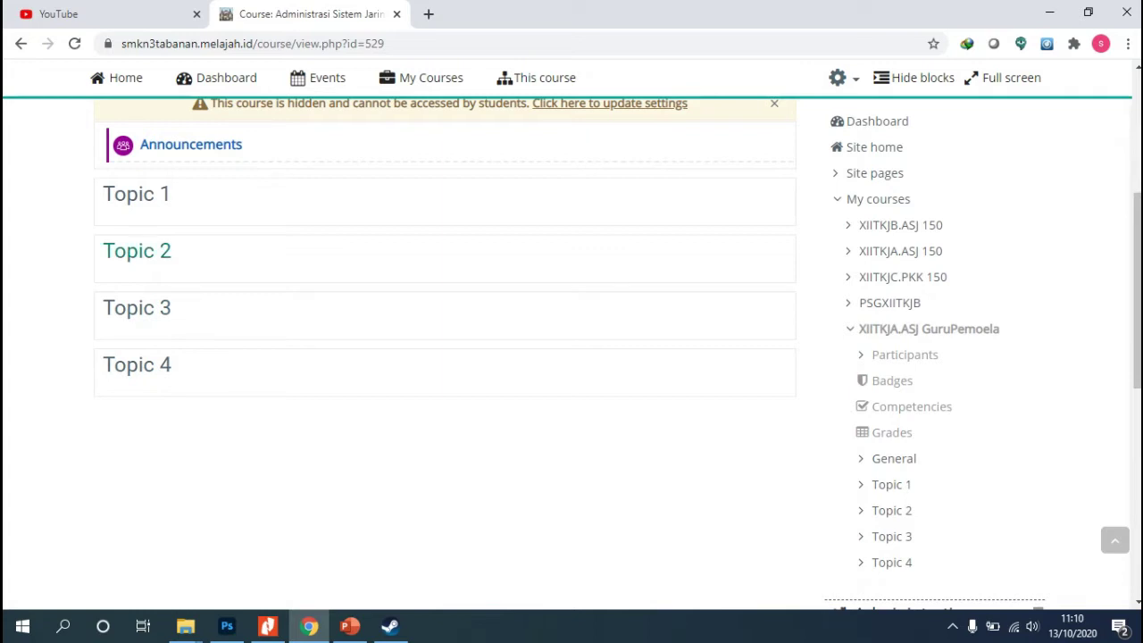
pyautogui.scroll(2, 137, 317)
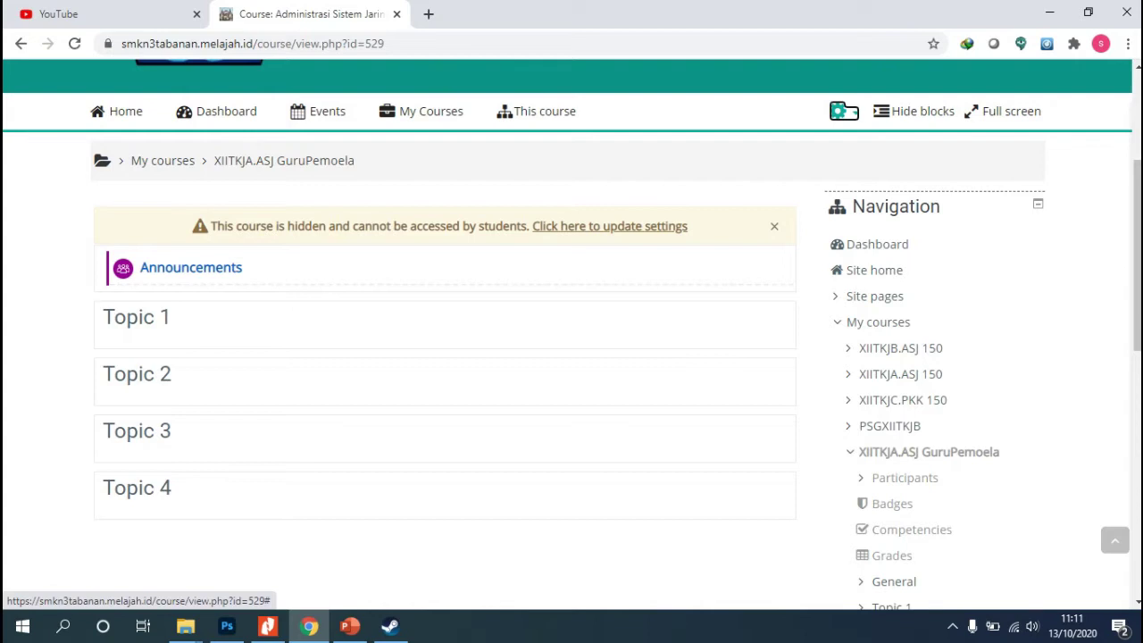
pyautogui.click(843, 111)
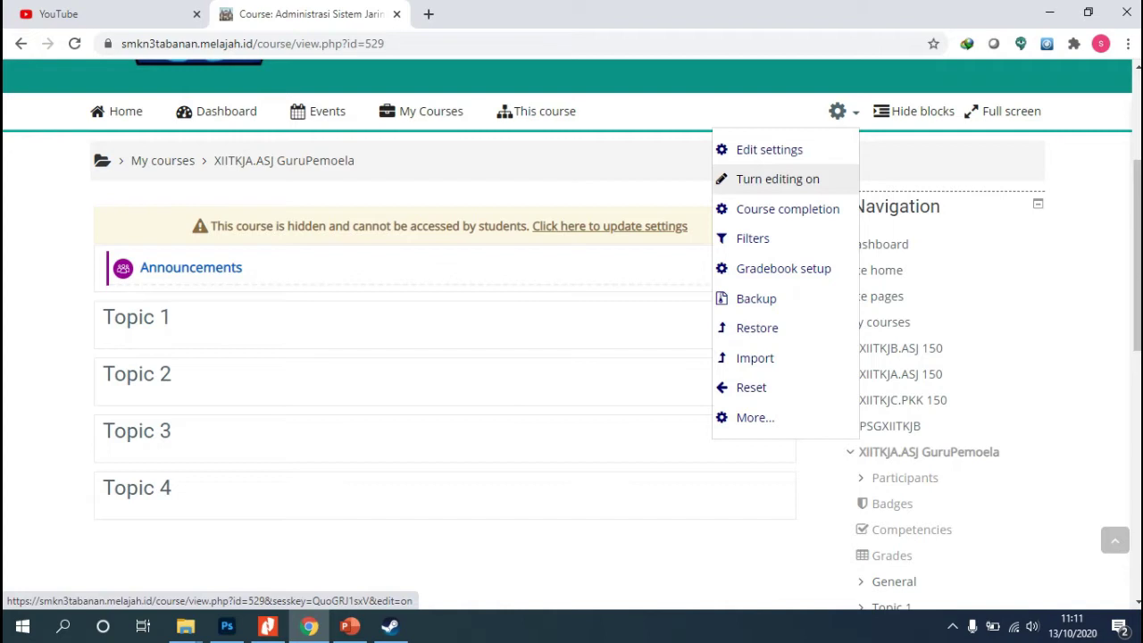
pyautogui.click(778, 179)
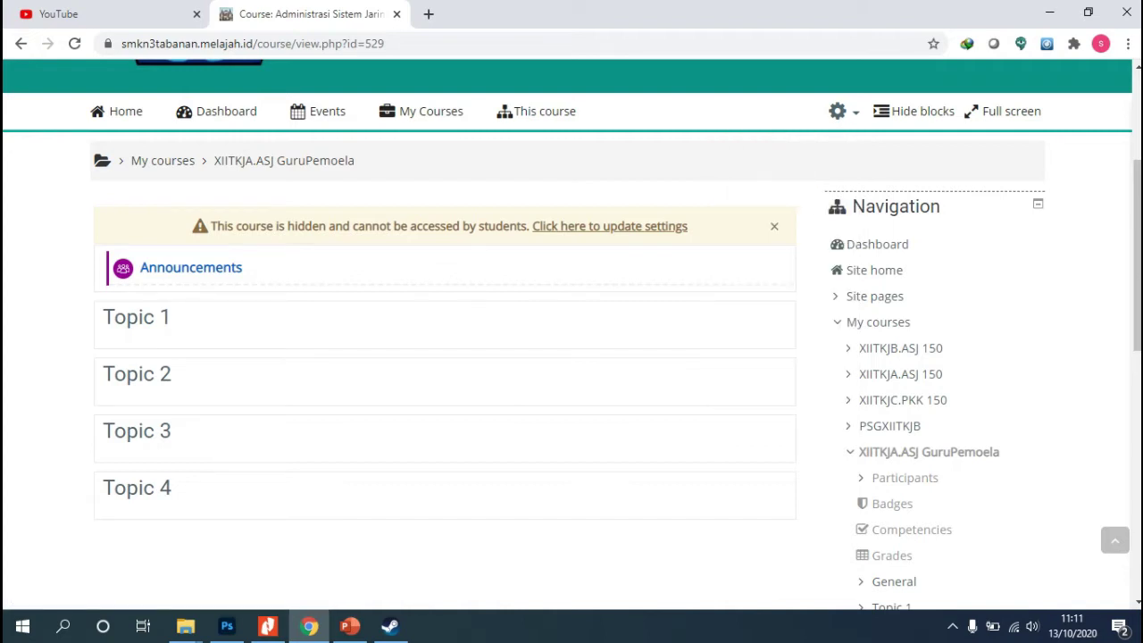
pyautogui.scroll(-2, 842, 107)
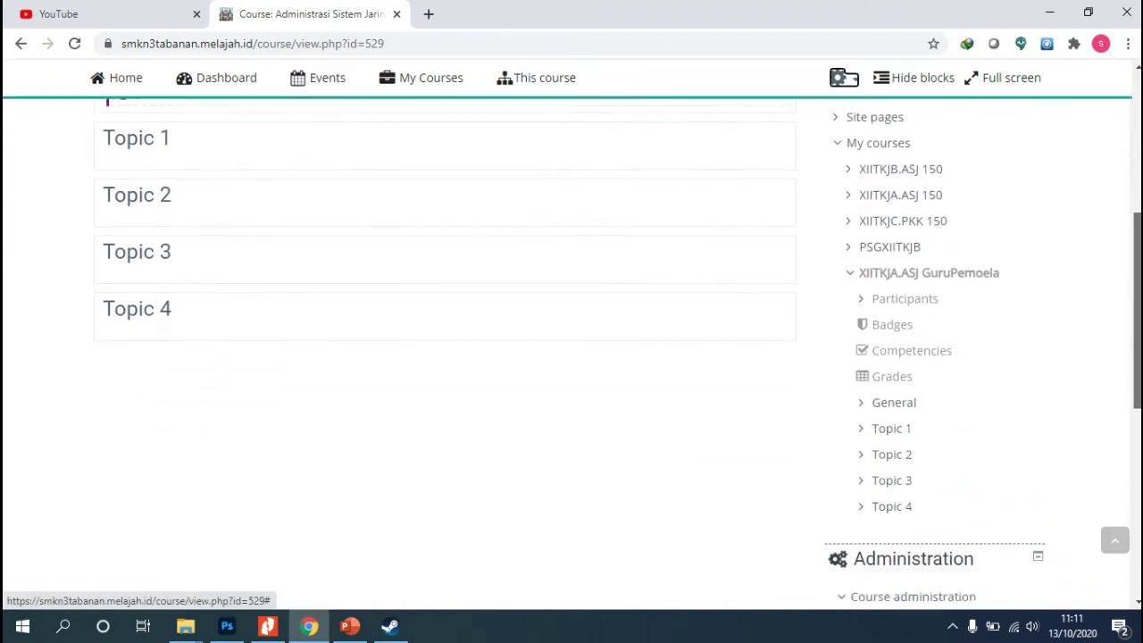
pyautogui.scroll(-4, 572, 357)
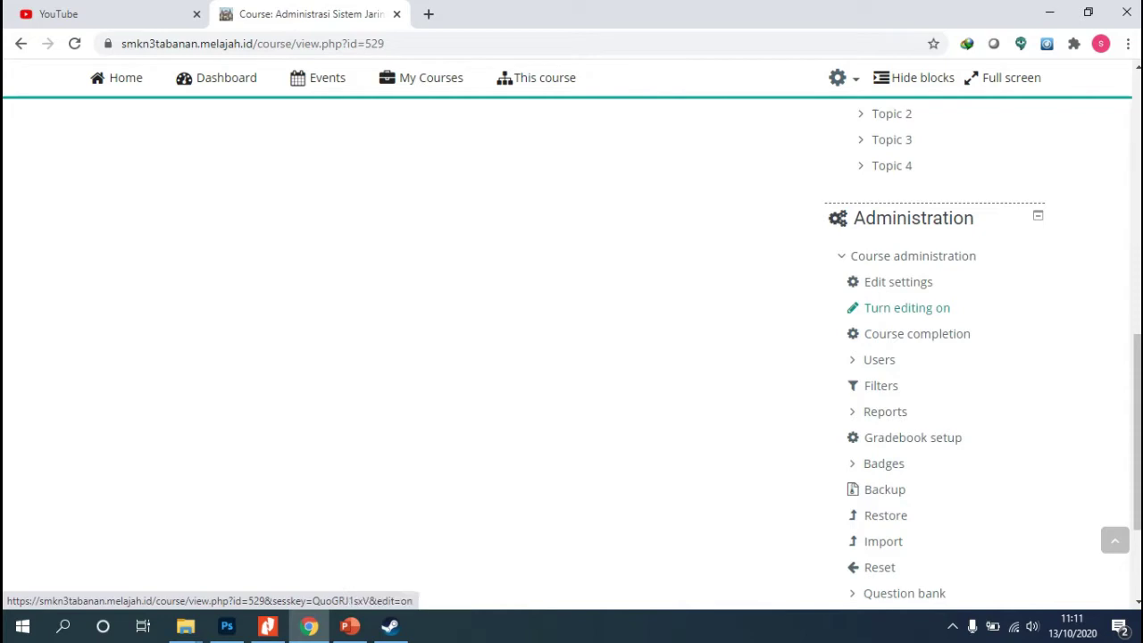
pyautogui.click(906, 307)
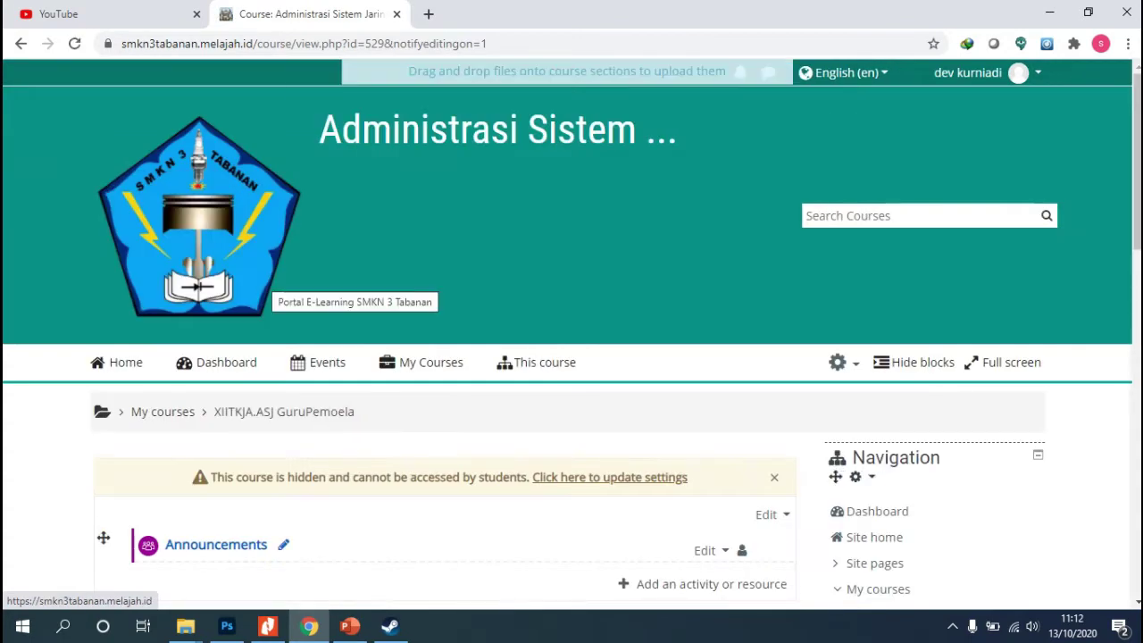
# - Examine the editing controls of the Announcements section and Topics 1 to 4, along with the course administration options
pyautogui.scroll(-2, 268, 277)
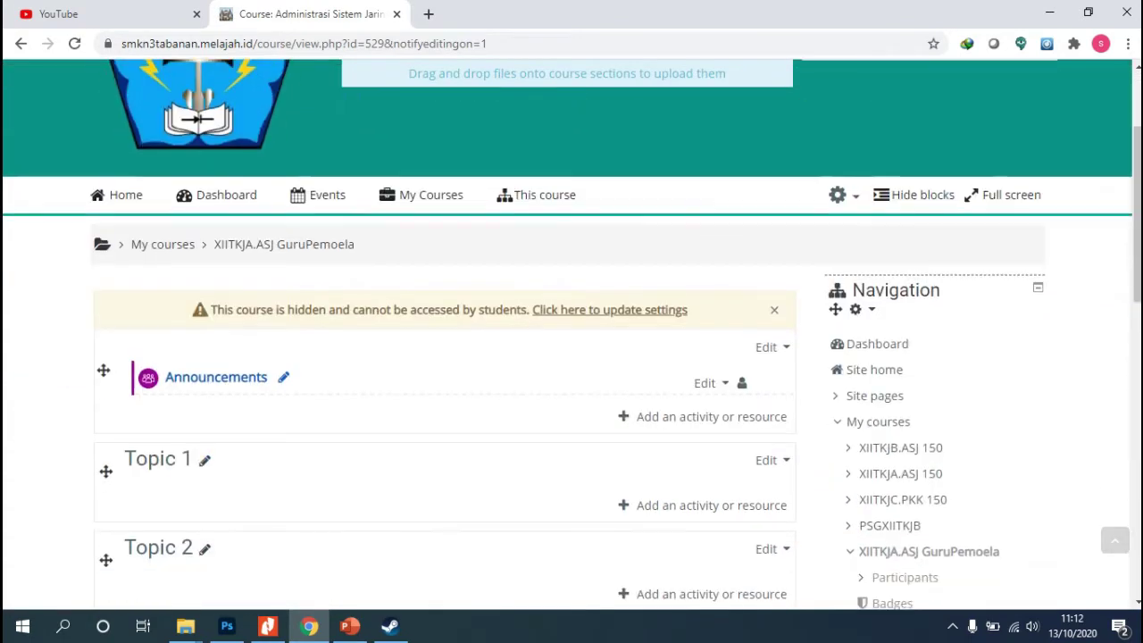
pyautogui.scroll(-2, 571, 357)
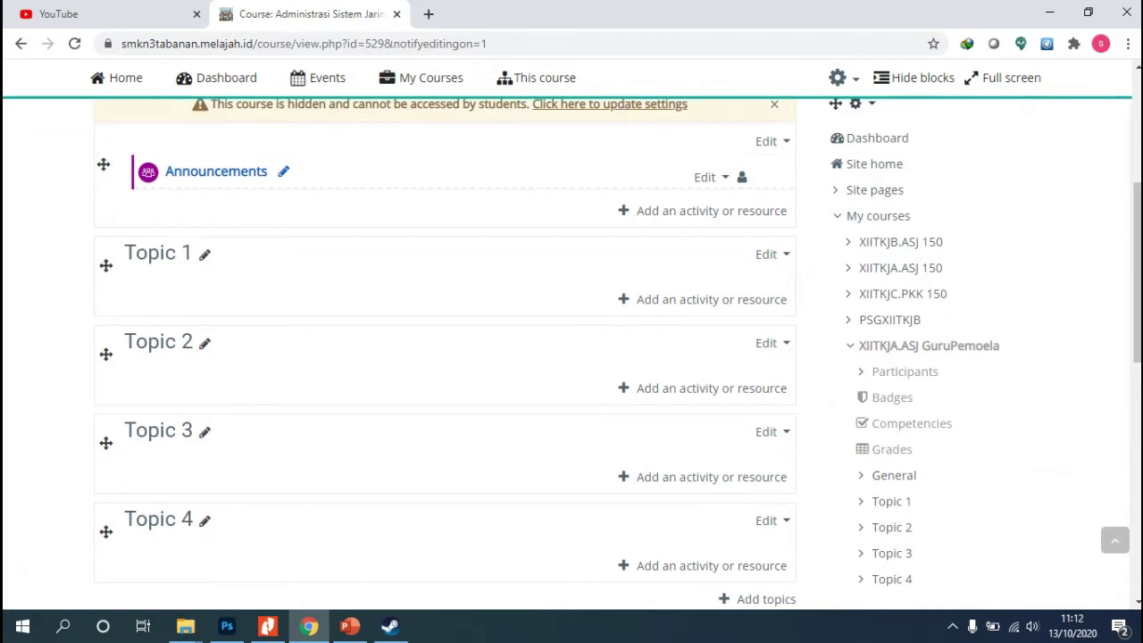
pyautogui.scroll(1, 572, 358)
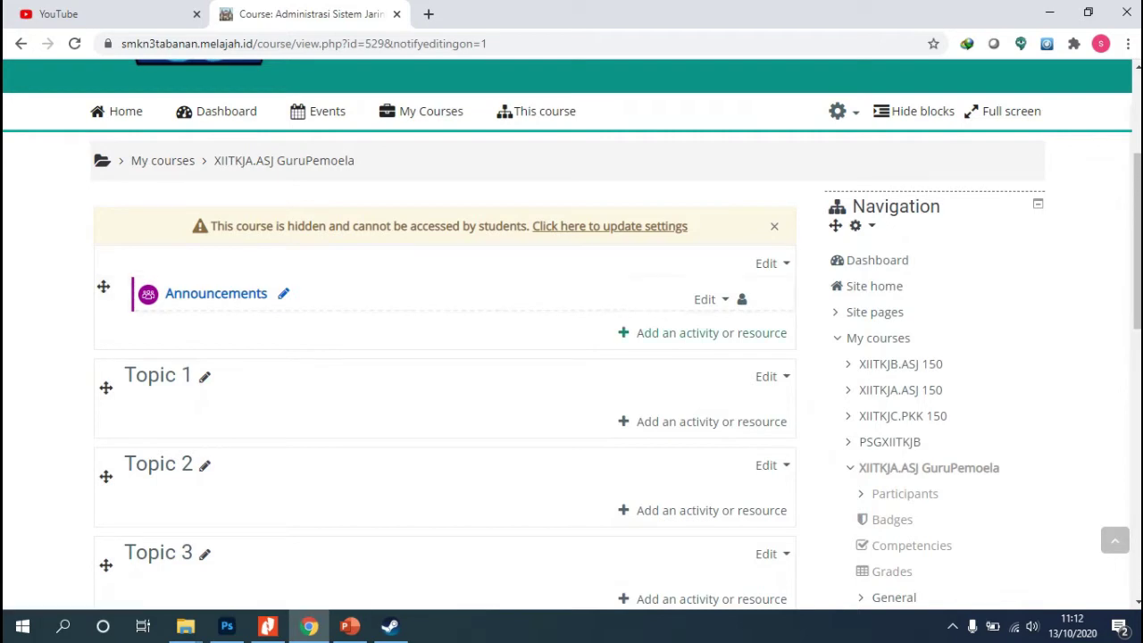
pyautogui.scroll(-1, 113, 295)
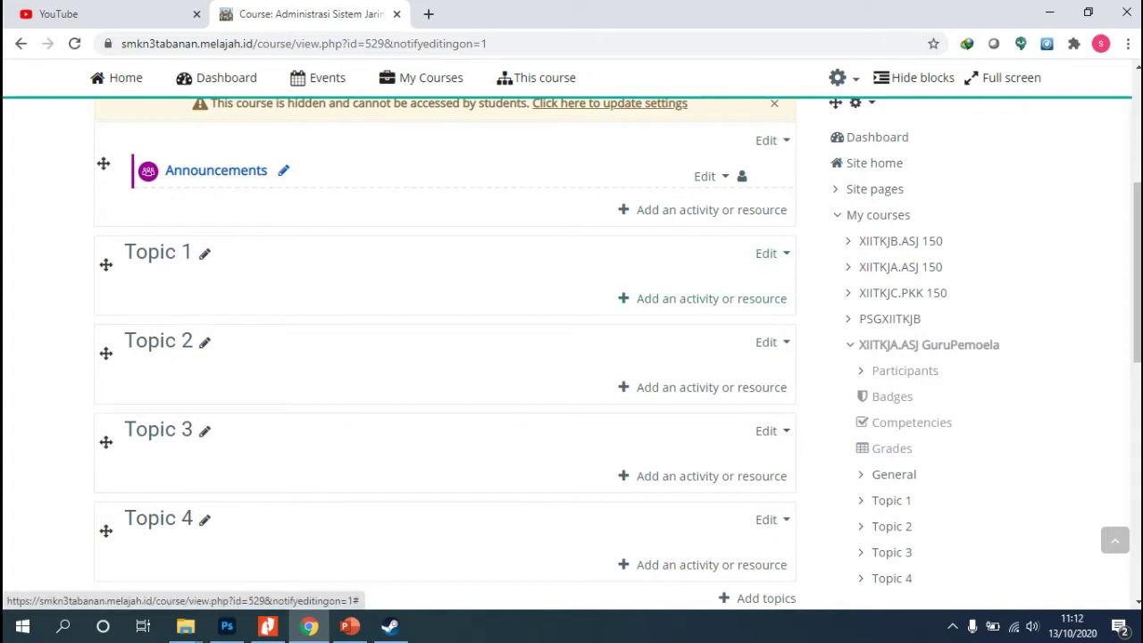
pyautogui.scroll(-2, 444, 358)
pyautogui.scroll(1, 444, 357)
pyautogui.scroll(1, 706, 301)
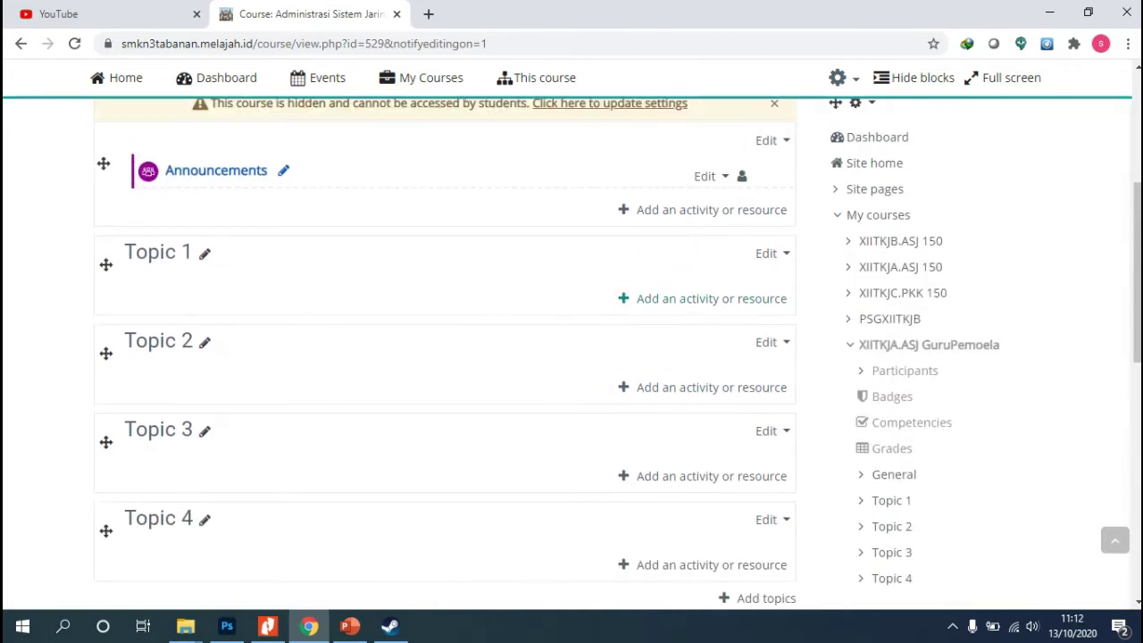
pyautogui.scroll(-4, 444, 357)
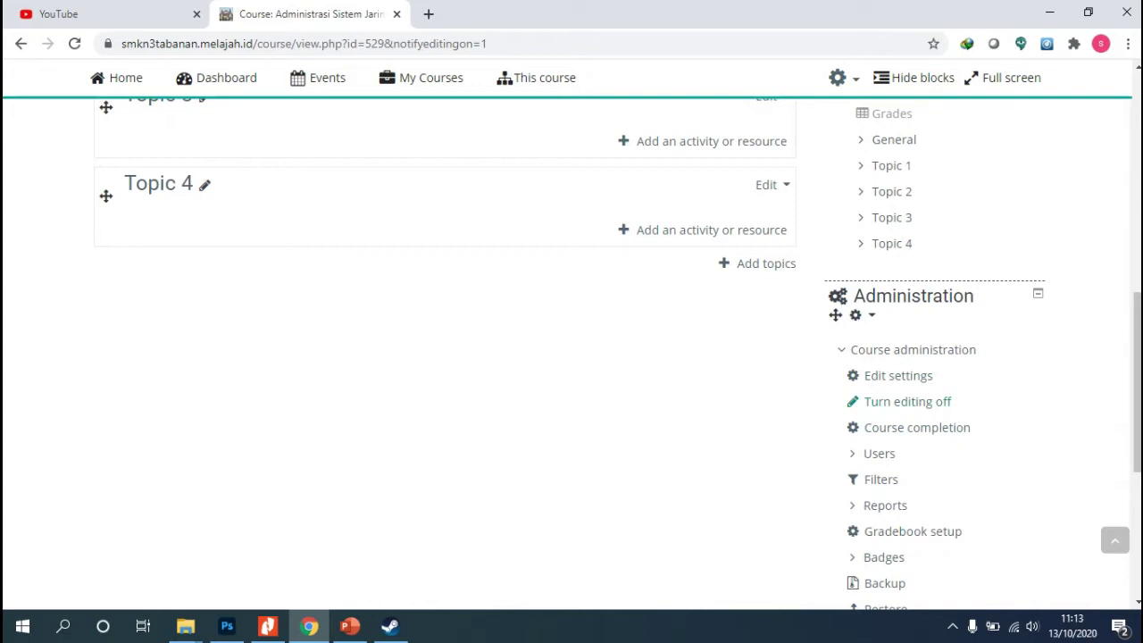
pyautogui.scroll(3, 616, 357)
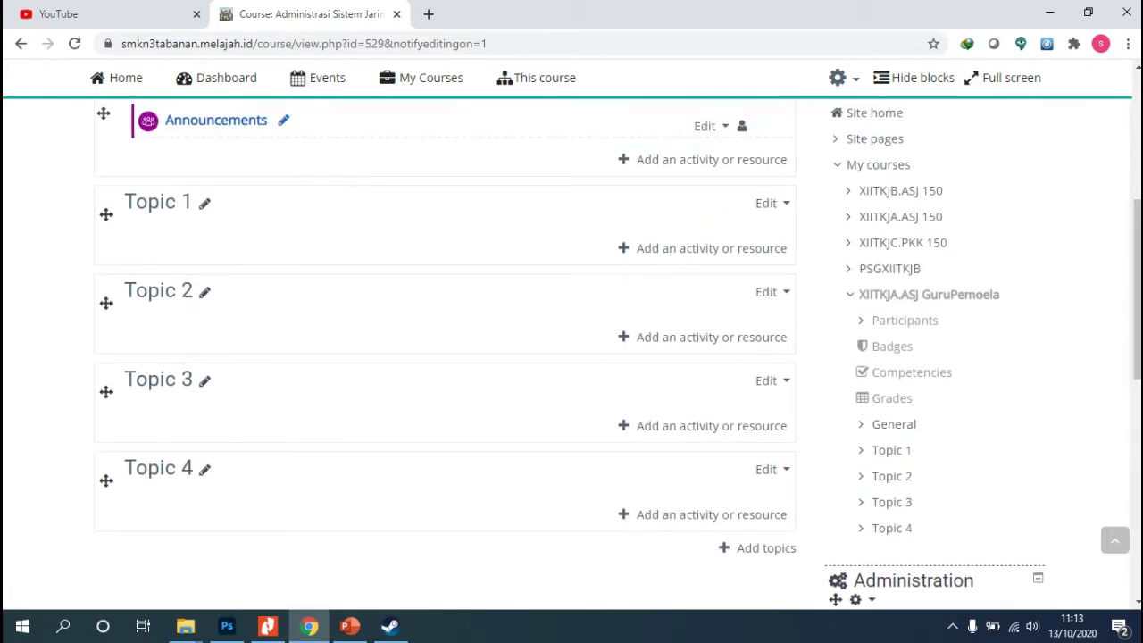
pyautogui.scroll(2, 711, 250)
pyautogui.scroll(-2, 712, 250)
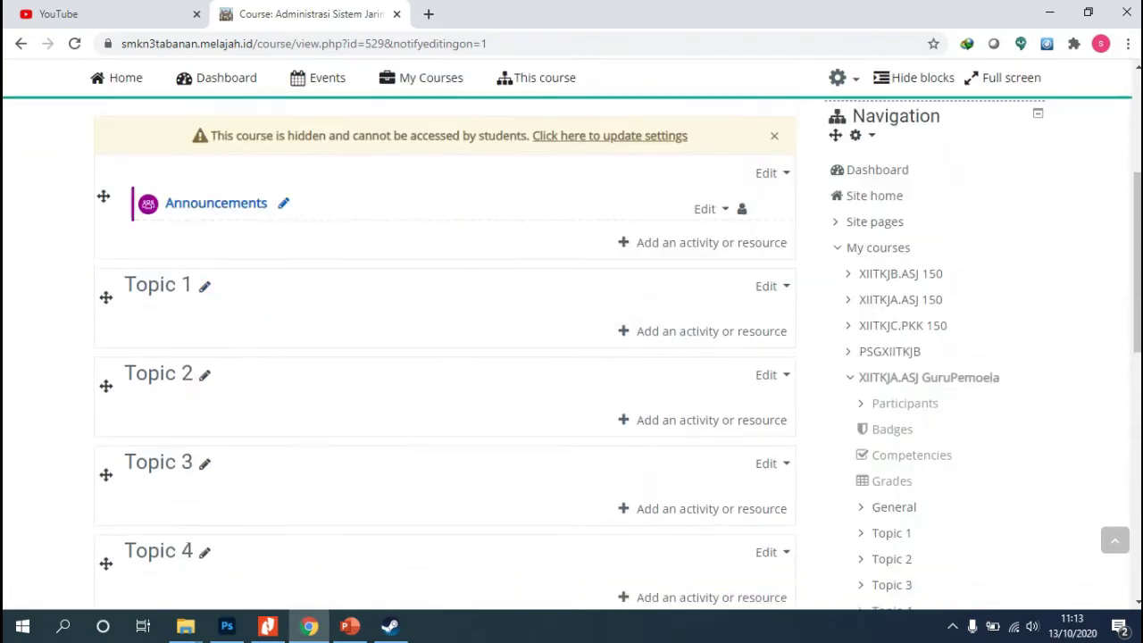
pyautogui.scroll(1, 712, 248)
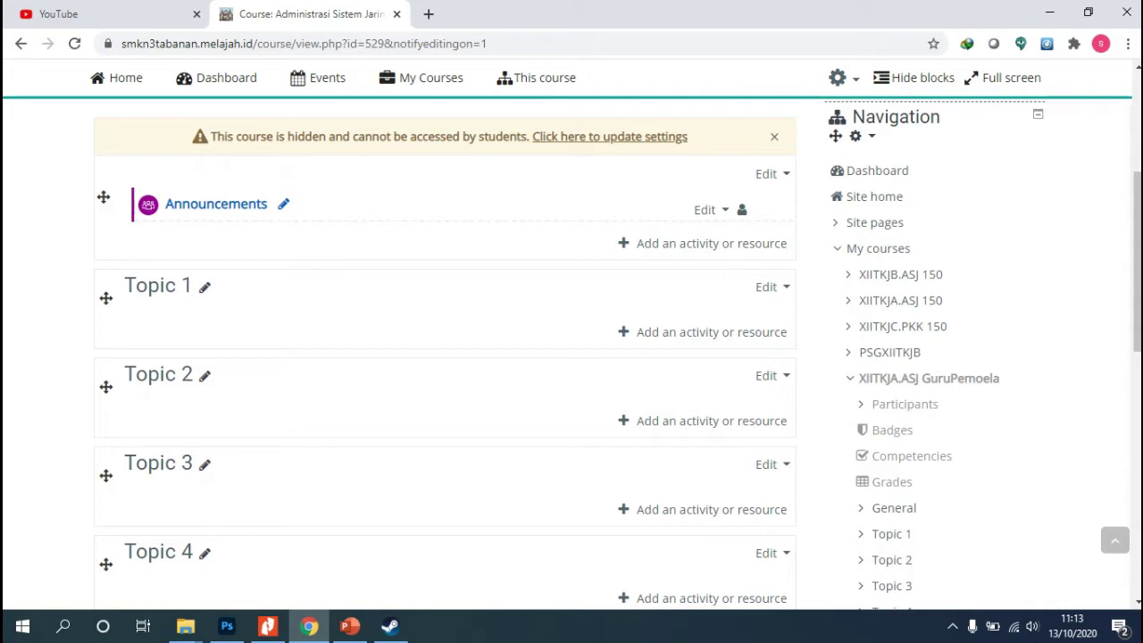
pyautogui.scroll(1, 567, 352)
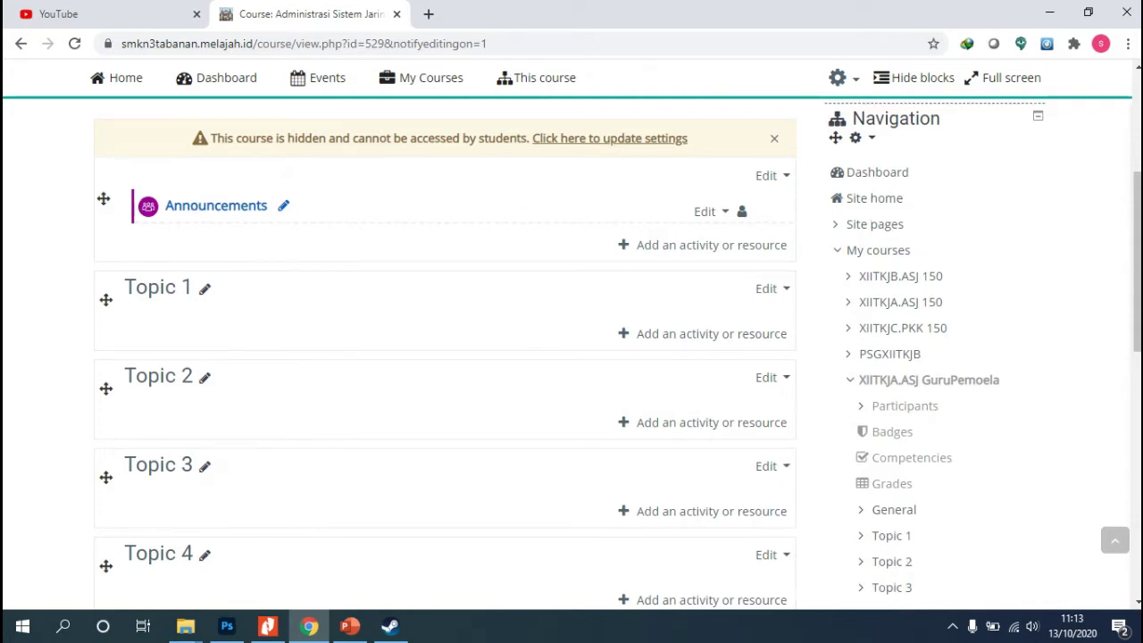
pyautogui.scroll(1, 571, 357)
pyautogui.scroll(-1, 571, 357)
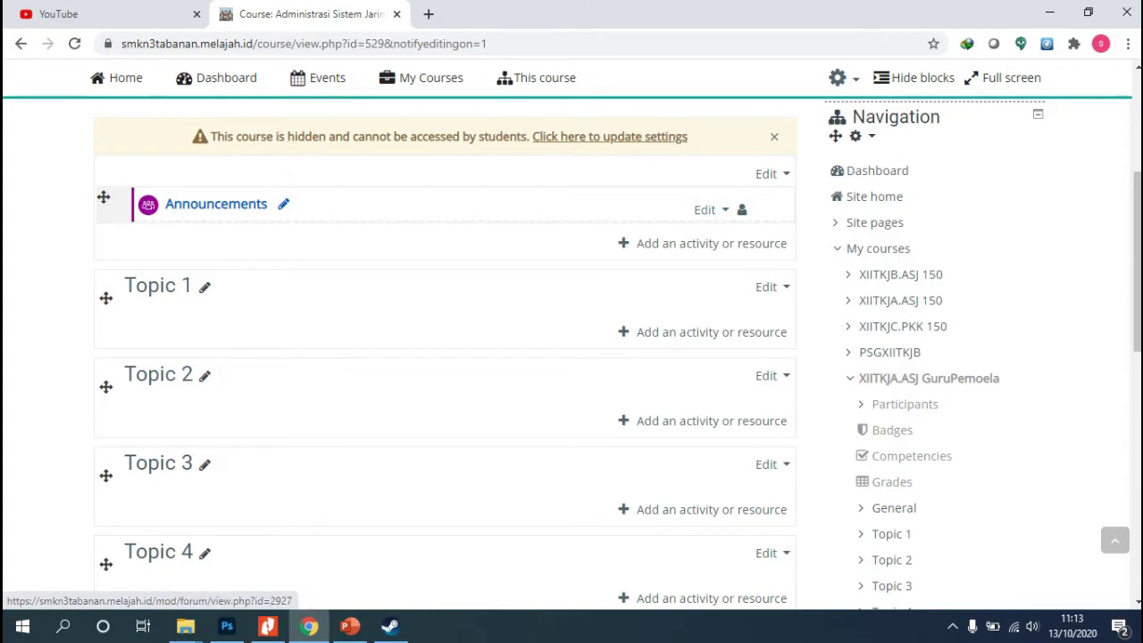
# - Open the settings of the Announcements forum for editing
pyautogui.click(707, 210)
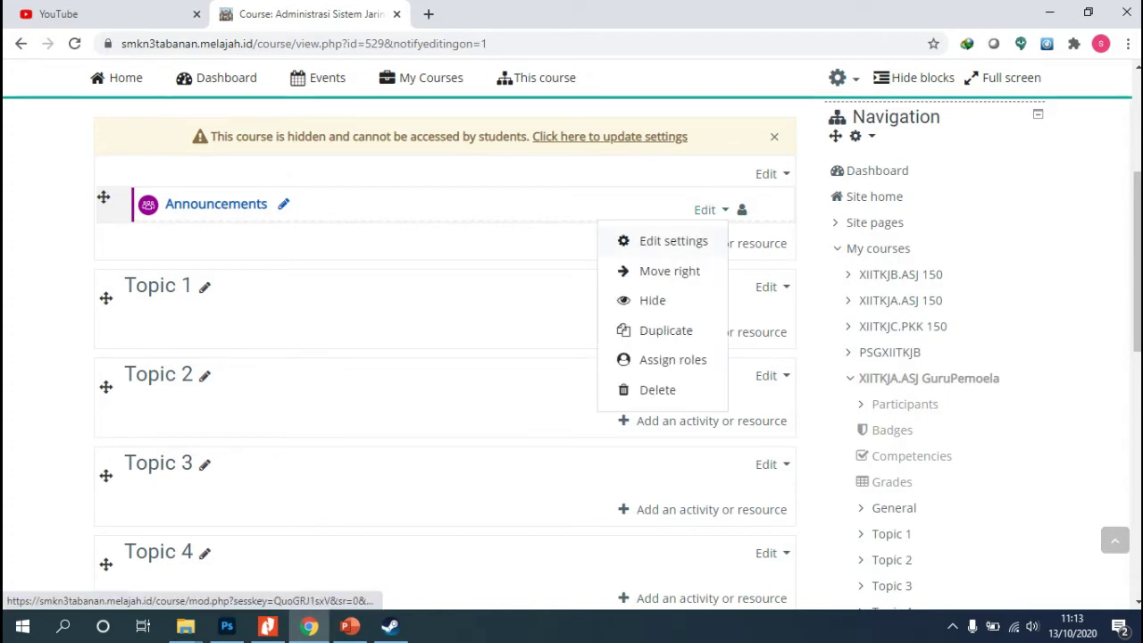
pyautogui.click(673, 241)
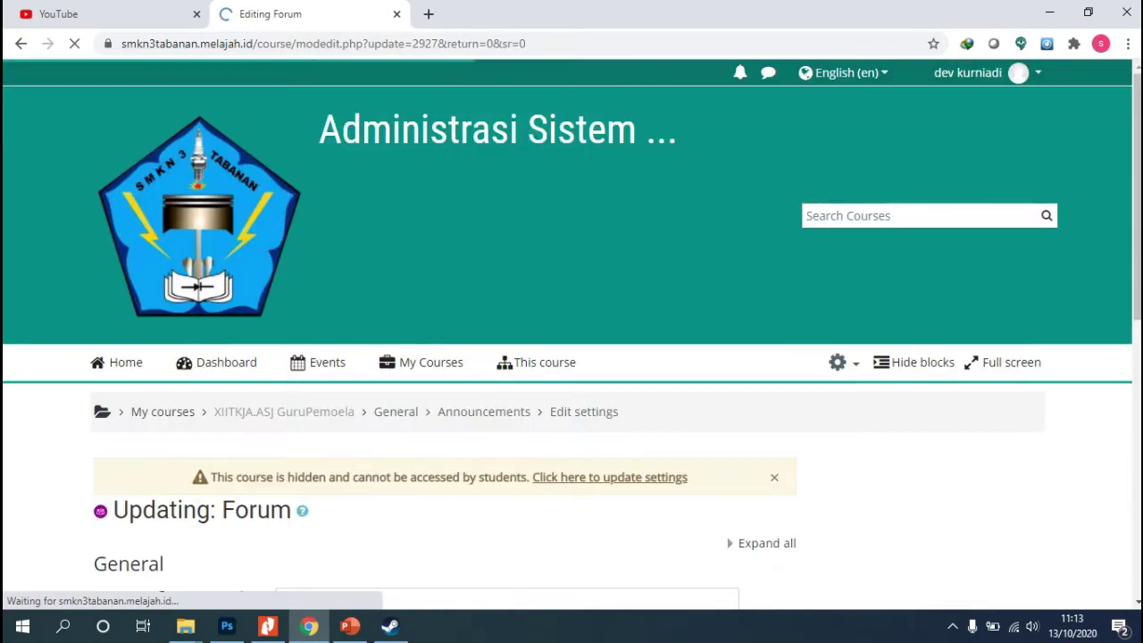
pyautogui.scroll(-5, 446, 357)
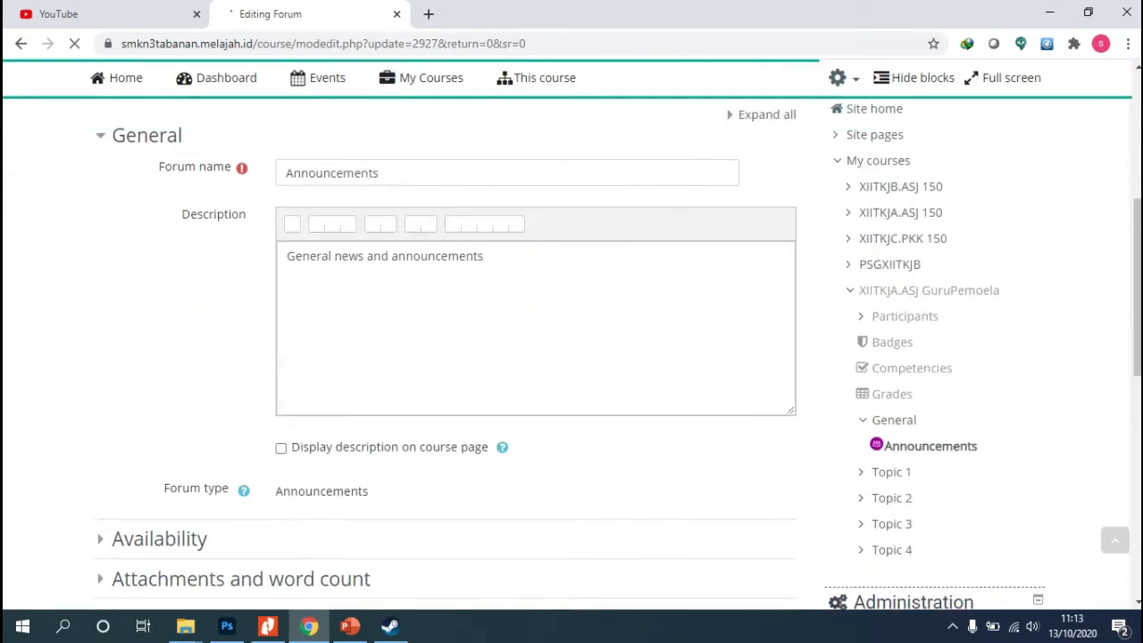
# - Examine the Announcements forum's name, description and the list of setting sections below them
pyautogui.scroll(-1, 447, 357)
pyautogui.scroll(-1, 571, 358)
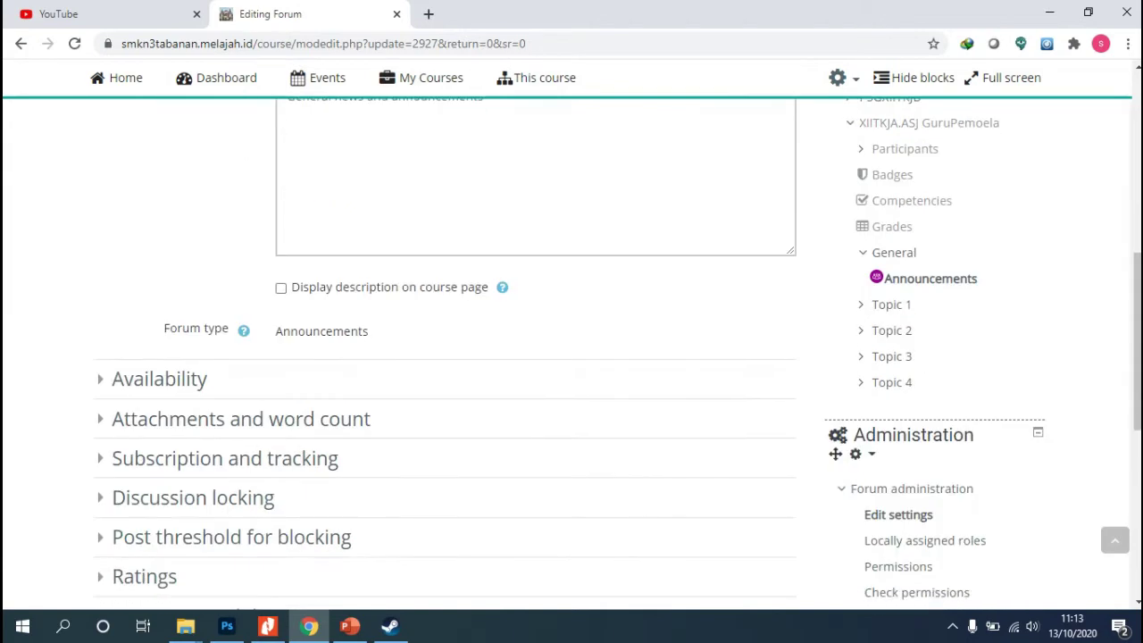
pyautogui.scroll(1, 571, 357)
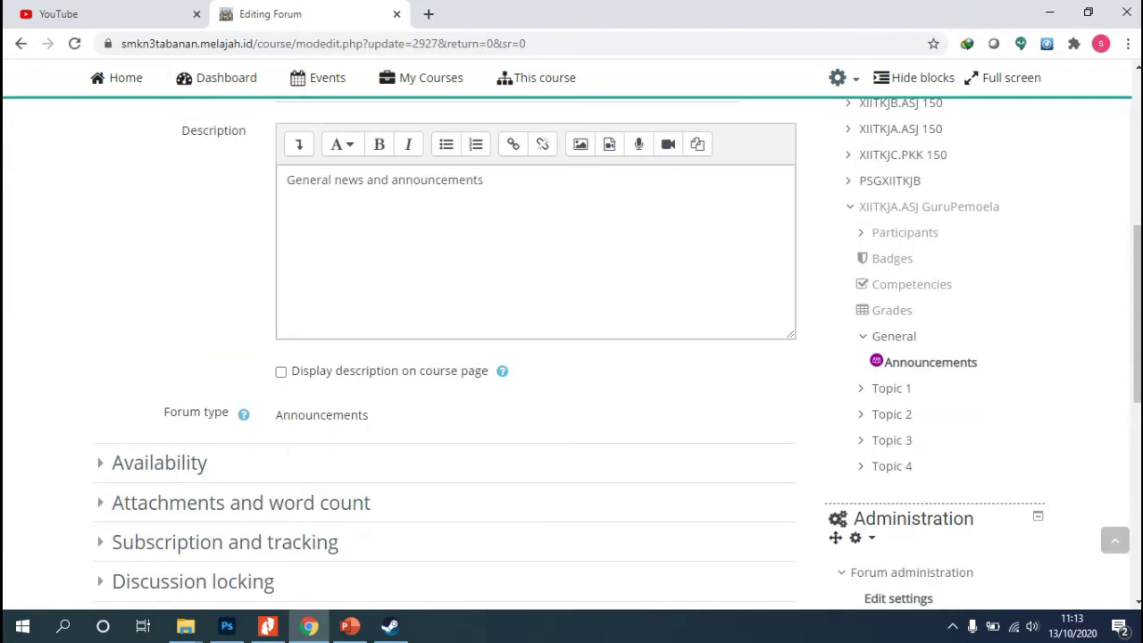
pyautogui.scroll(-2, 572, 357)
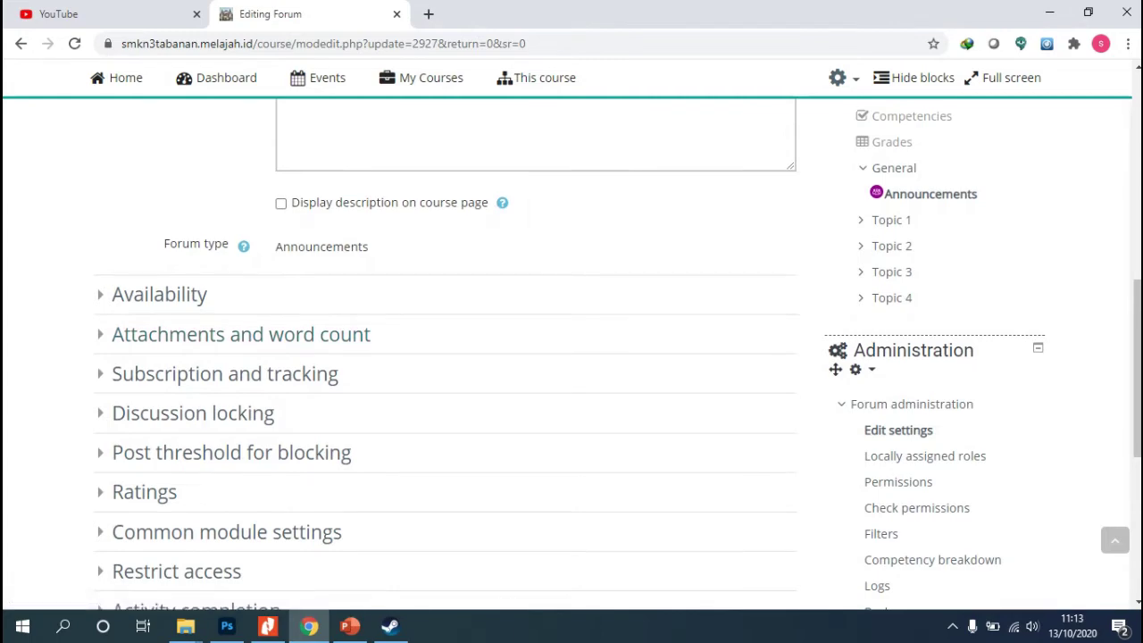
pyautogui.scroll(-1, 446, 357)
pyautogui.scroll(-1, 367, 179)
pyautogui.scroll(4, 367, 180)
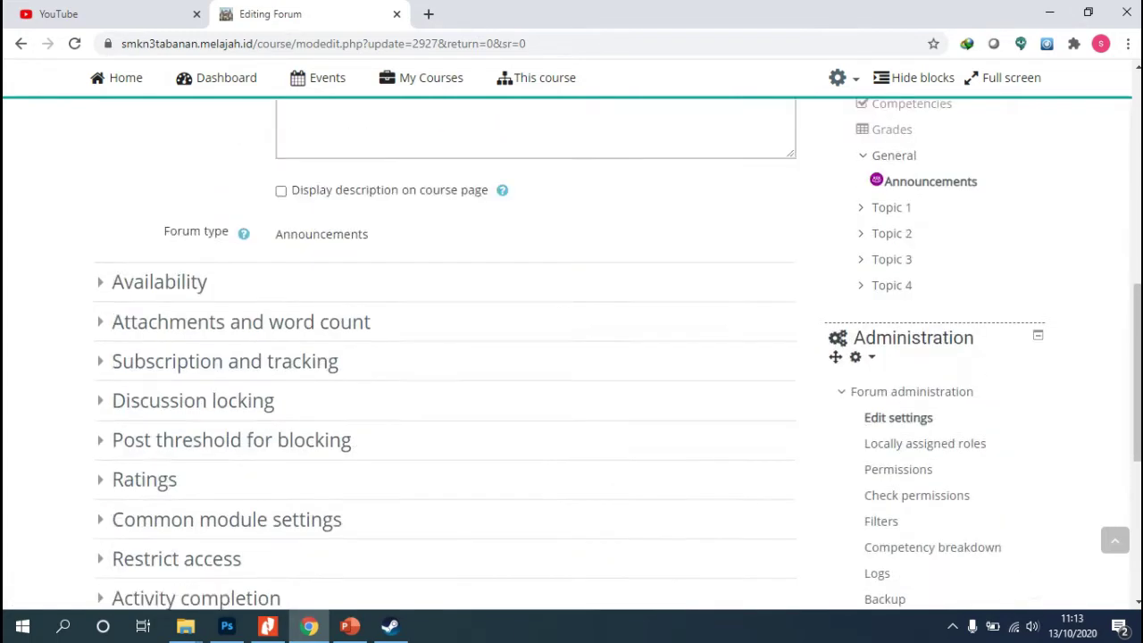
pyautogui.click(367, 180)
pyautogui.hotkey('ctrl', 'a')
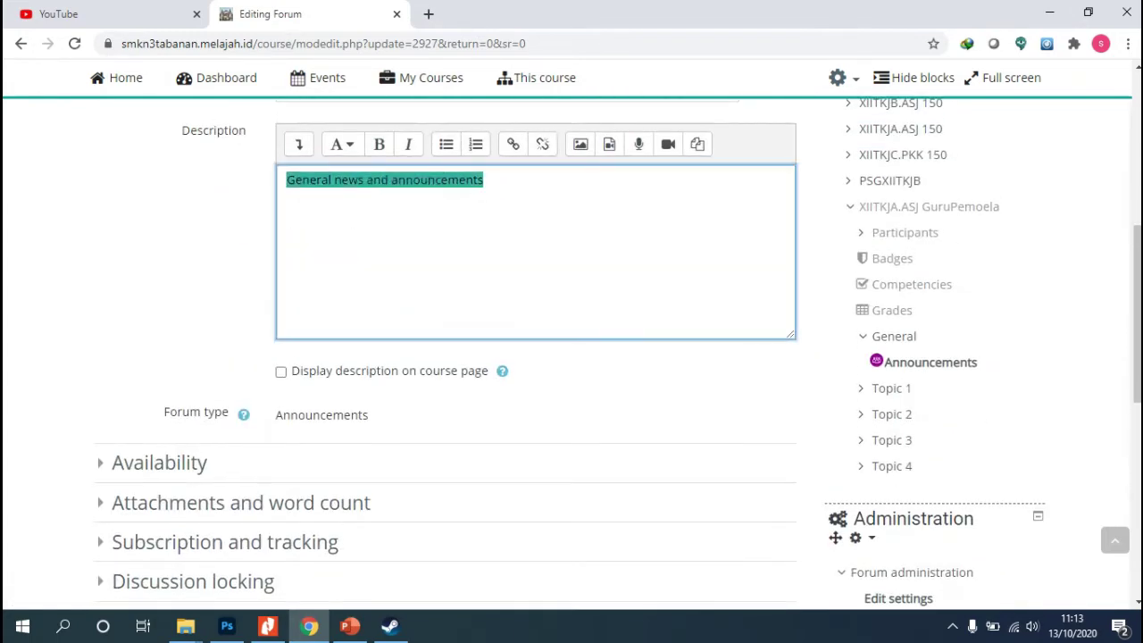
pyautogui.scroll(1, 367, 180)
pyautogui.scroll(1, 535, 357)
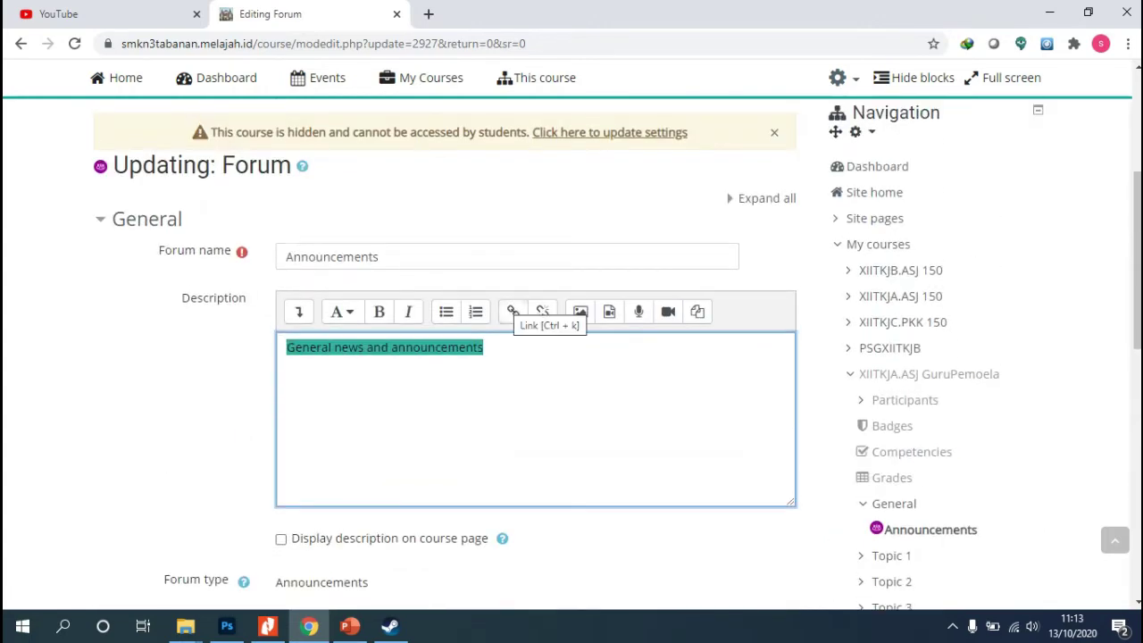
pyautogui.scroll(-3, 898, 430)
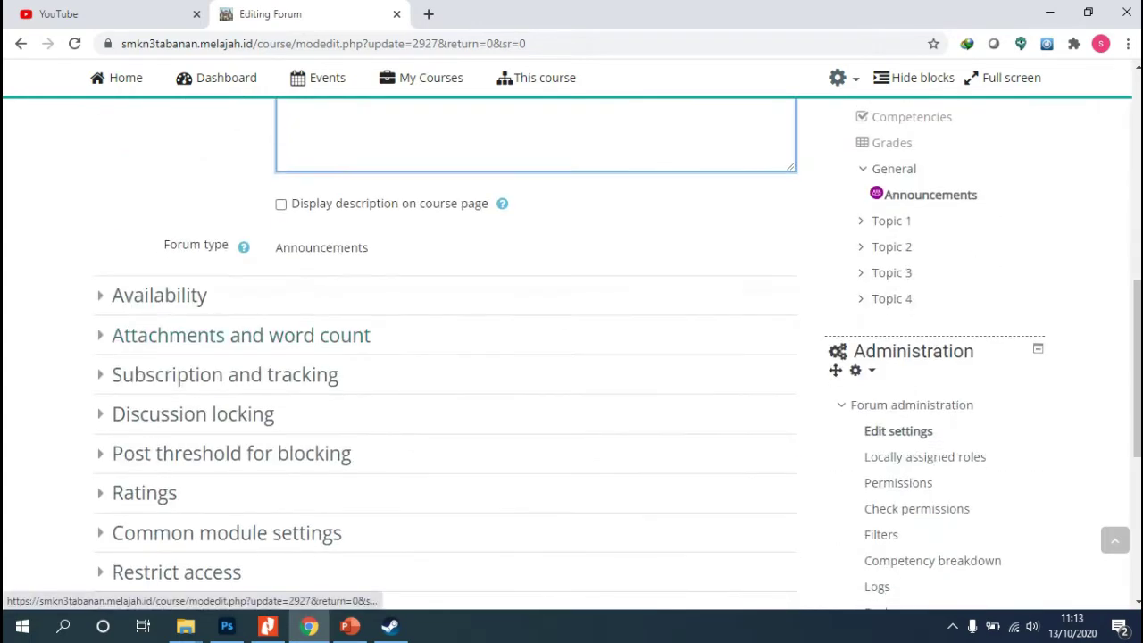
# - Expand and examine the Availability, Attachments and word count, and Discussion locking settings of the forum
pyautogui.click(159, 294)
pyautogui.scroll(-1, 159, 294)
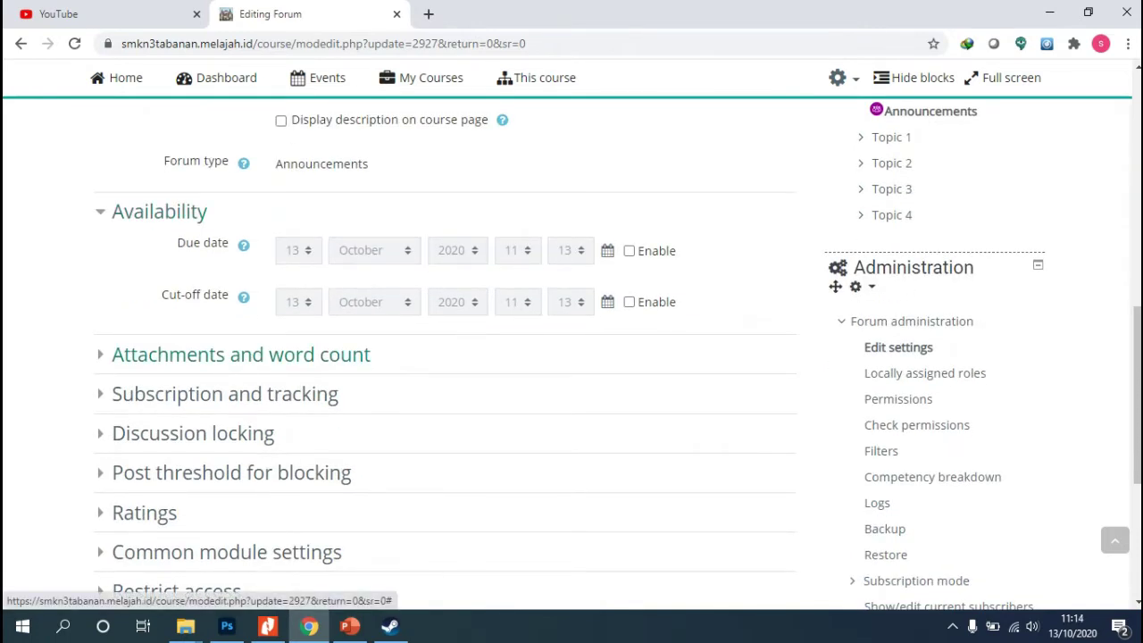
pyautogui.click(241, 355)
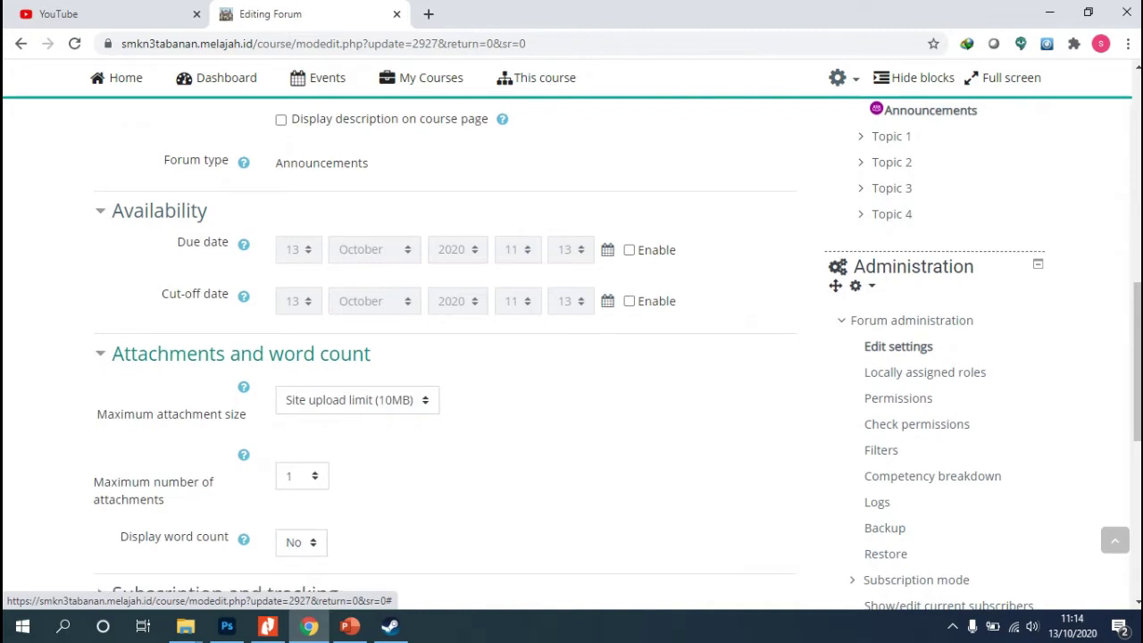
pyautogui.scroll(-1, 241, 354)
pyautogui.scroll(-1, 241, 354)
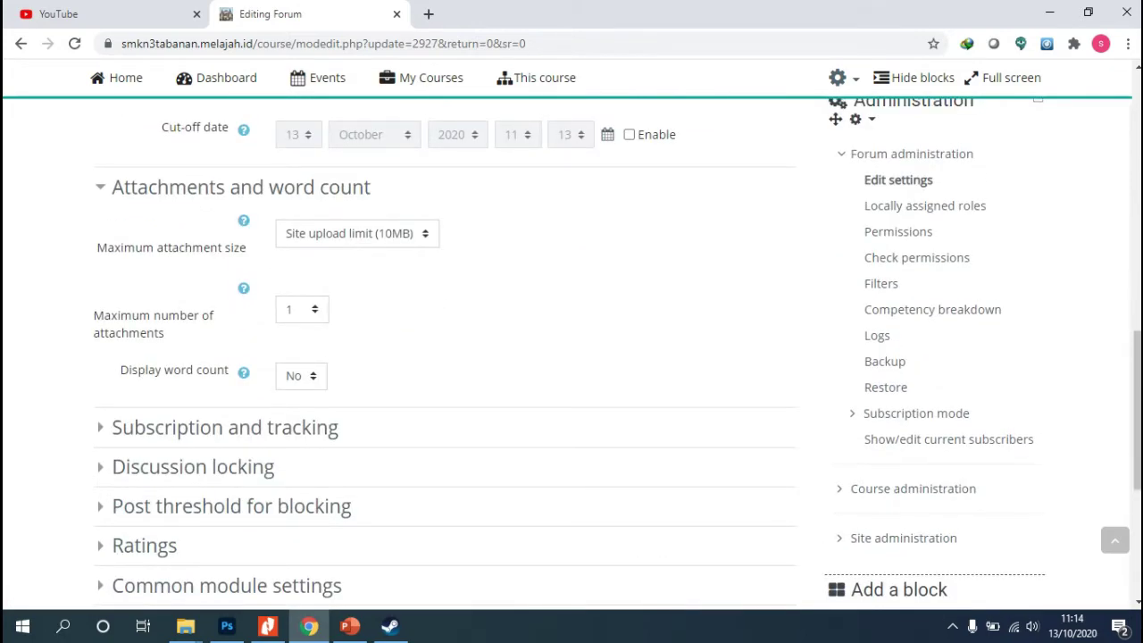
pyautogui.scroll(-1, 241, 354)
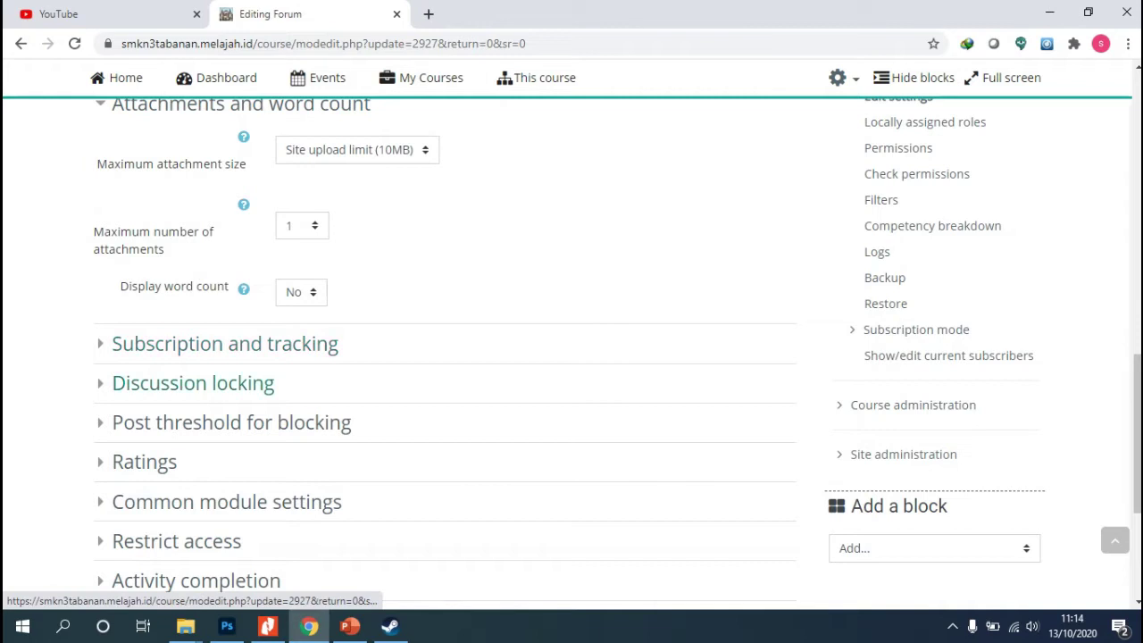
pyautogui.click(193, 382)
pyautogui.scroll(-2, 231, 357)
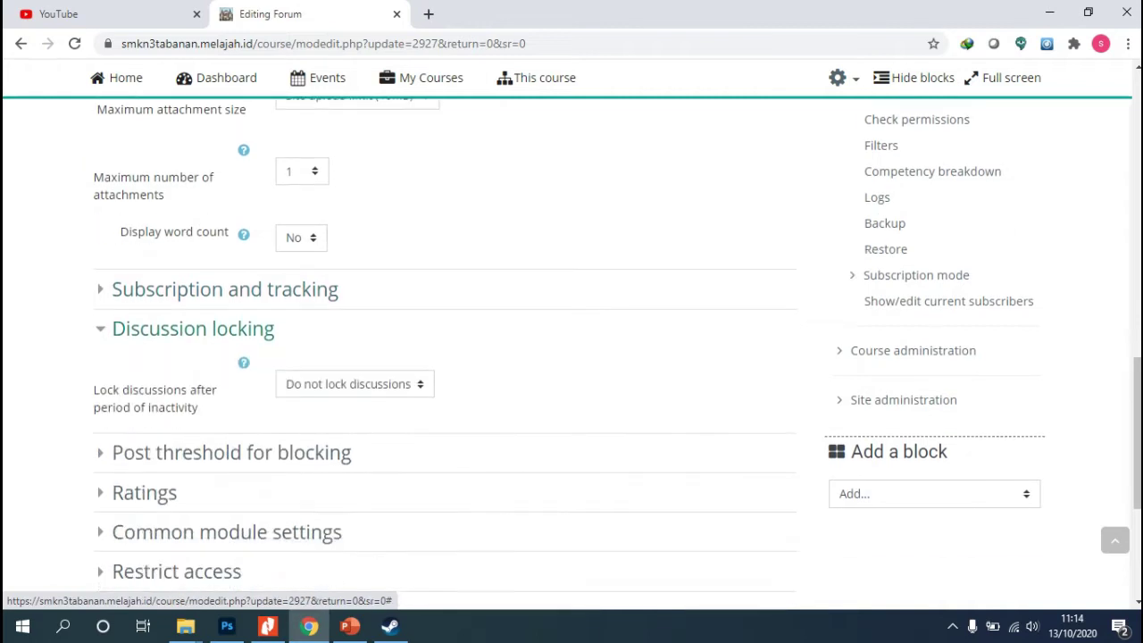
pyautogui.scroll(-1, 224, 358)
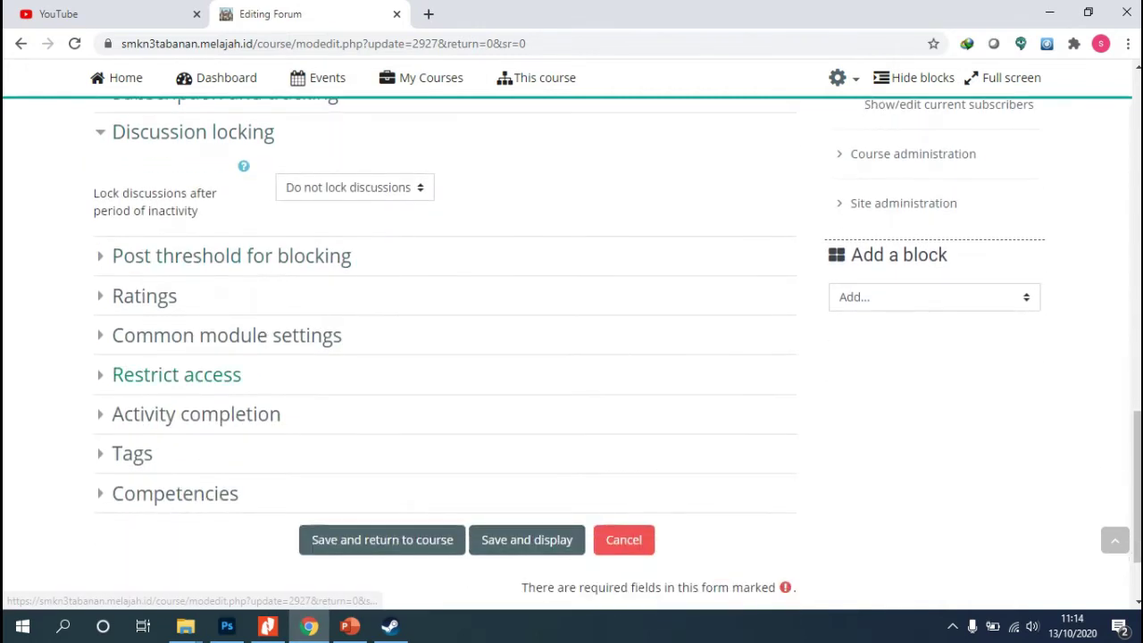
pyautogui.scroll(8, 447, 357)
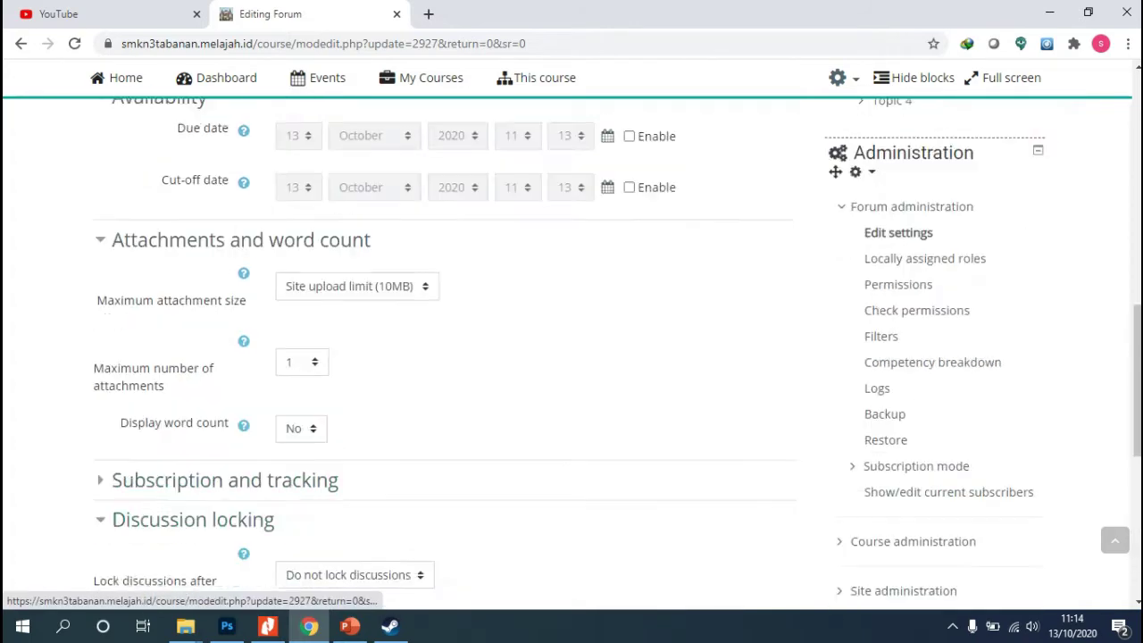
# - Replace the forum description with "Selamat datang di LMS Melajah.id untuk mata pelajaran ASJ", then save and display the forum
pyautogui.scroll(2, 535, 357)
pyautogui.click(360, 179)
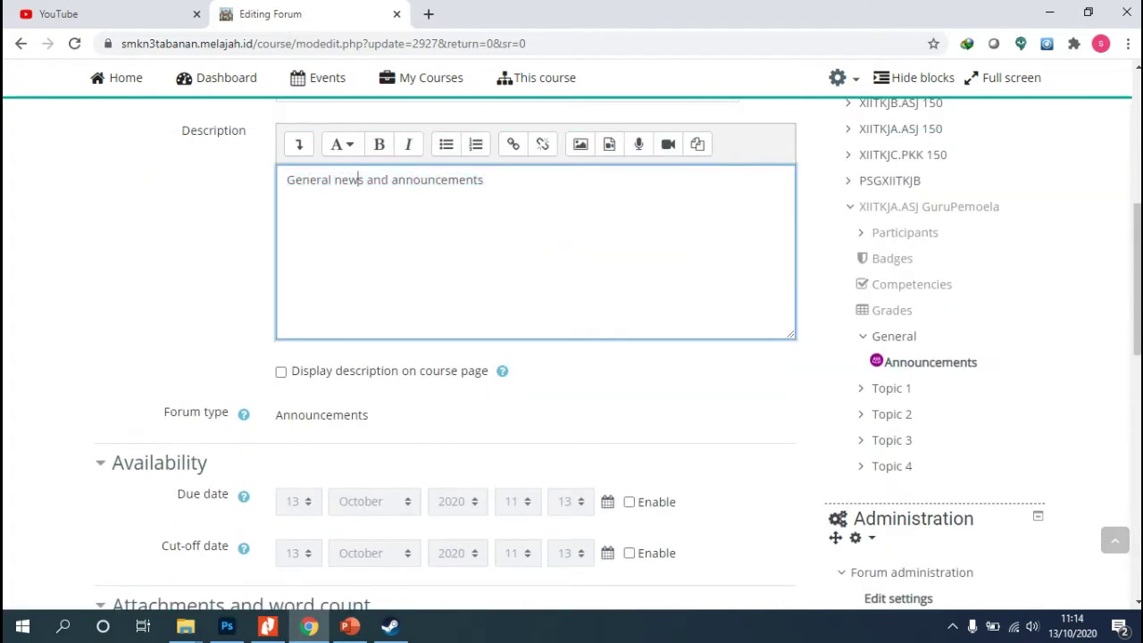
pyautogui.moveTo(484, 181); pyautogui.dragTo(286, 180)
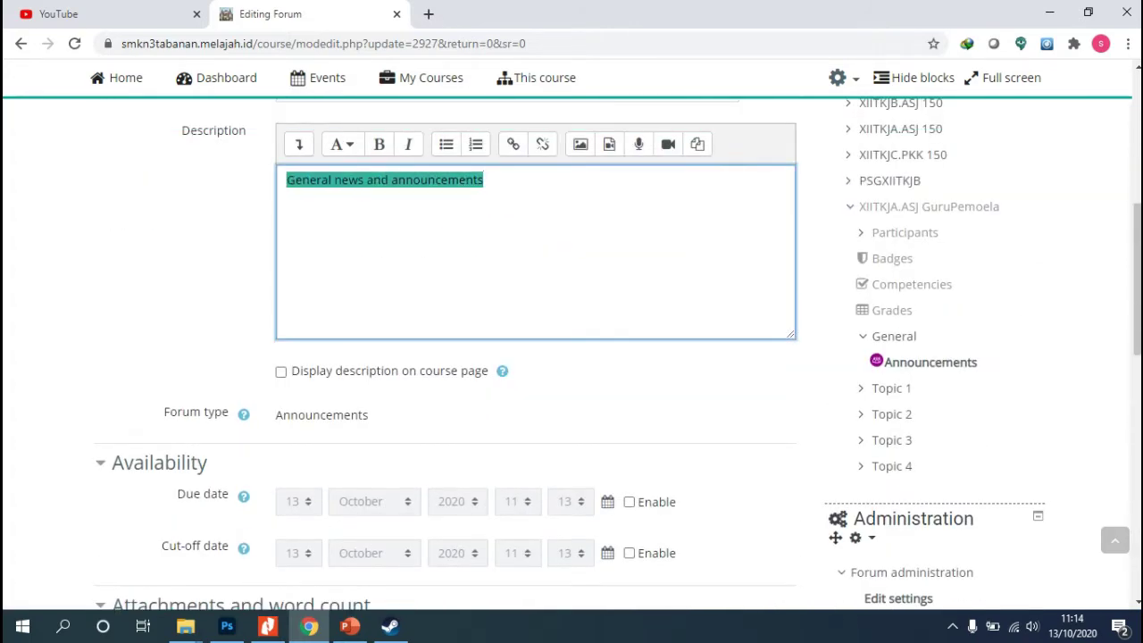
pyautogui.scroll(1, 285, 180)
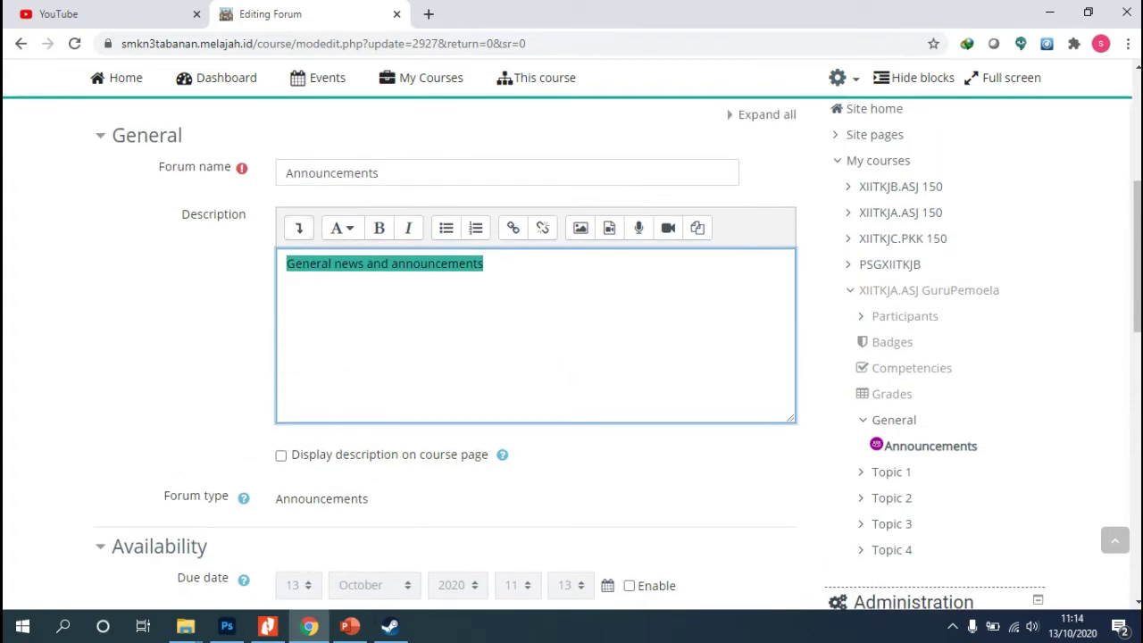
pyautogui.write('Sela')
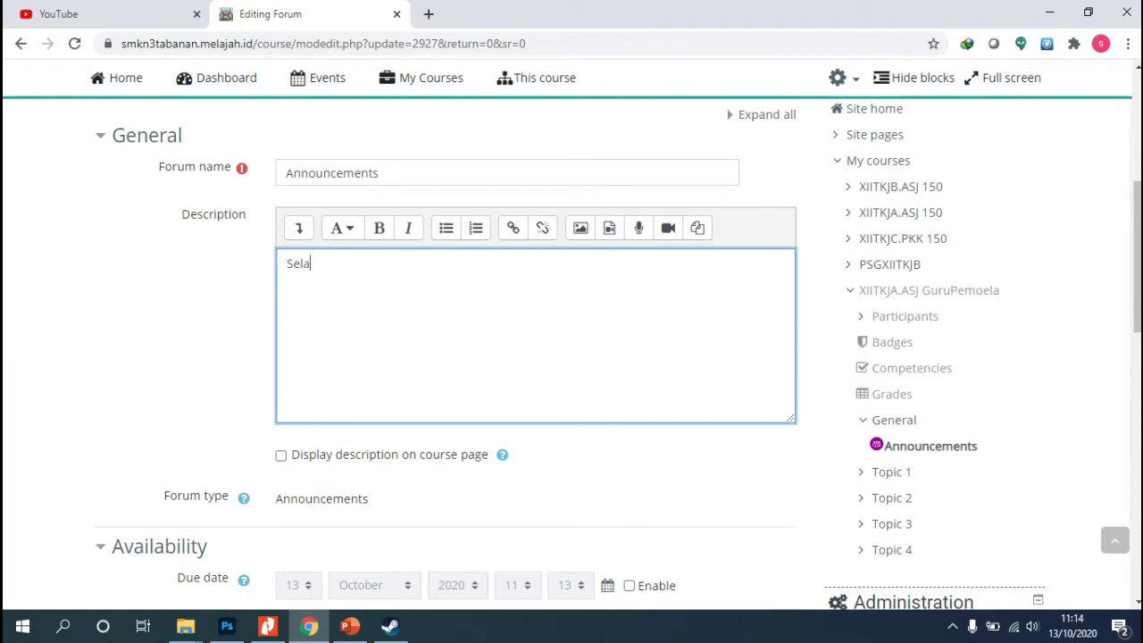
pyautogui.write('mat datang di ')
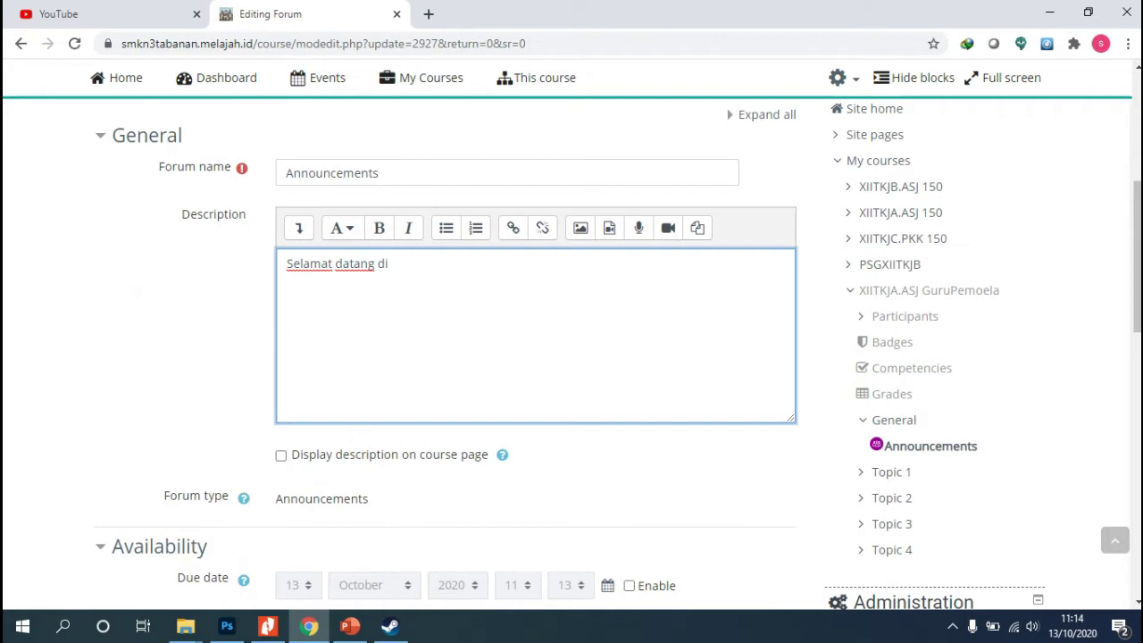
pyautogui.write('LMS Melajah.id untuk ma')
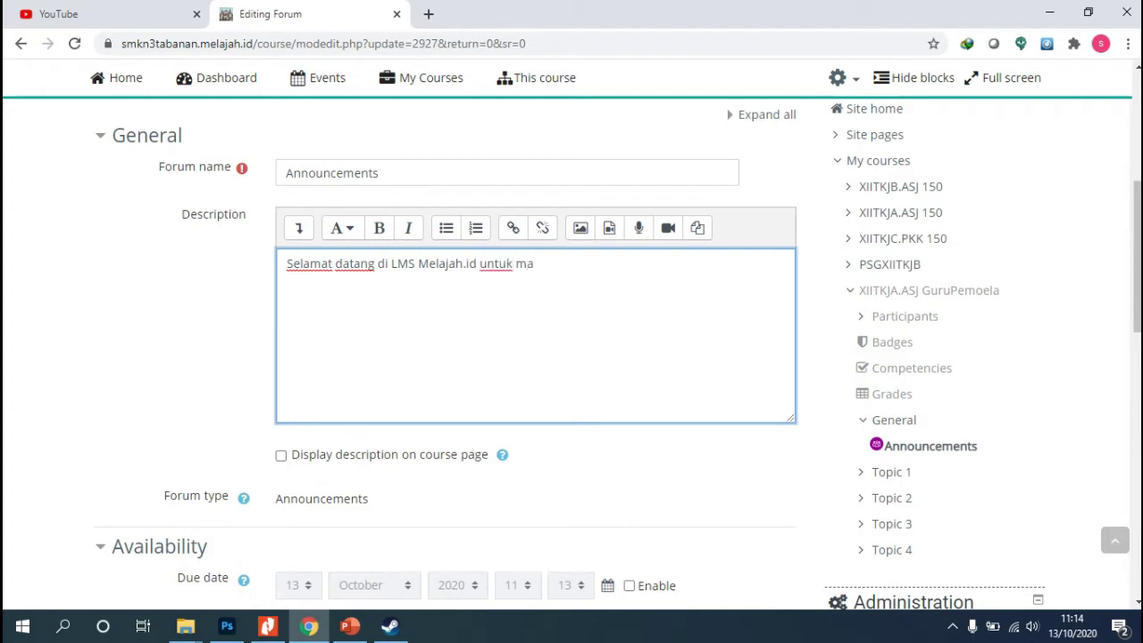
pyautogui.write('ta pelajaran ASJ')
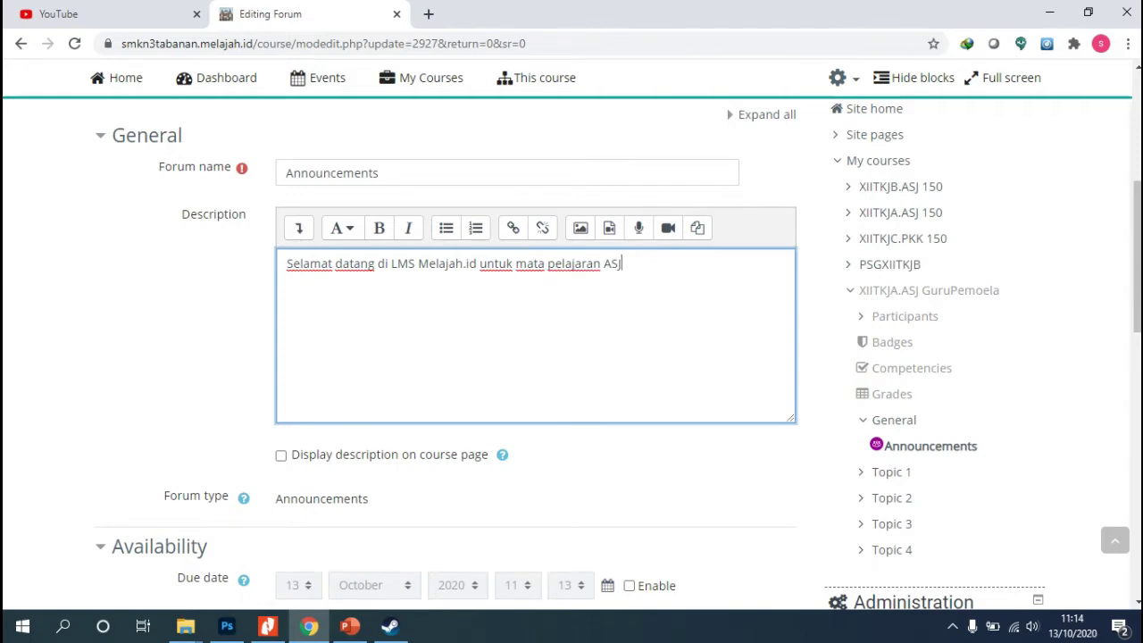
pyautogui.scroll(-10, 536, 358)
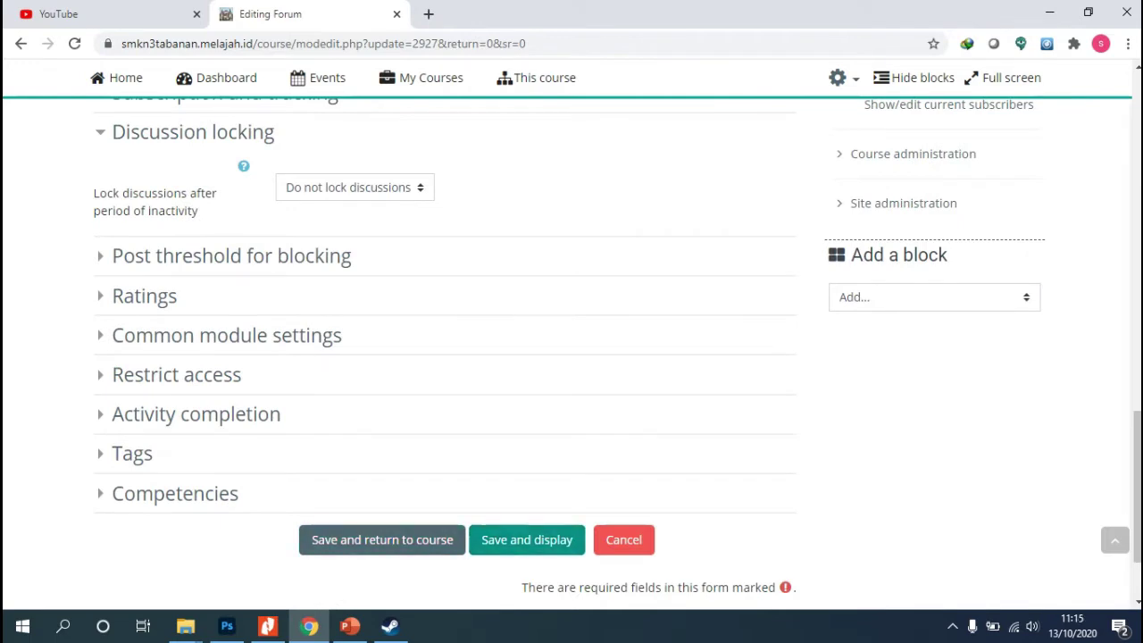
pyautogui.click(526, 539)
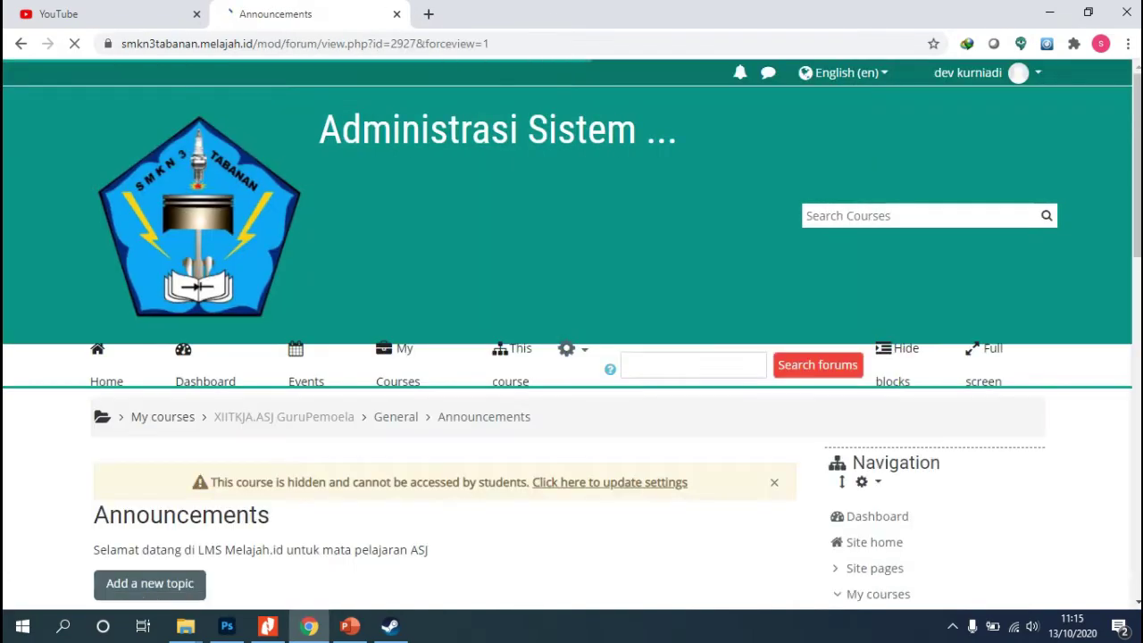
# - Start a new topic in the Announcements forum with the subject "Mulai Pembelajaran"
pyautogui.scroll(-2, 571, 335)
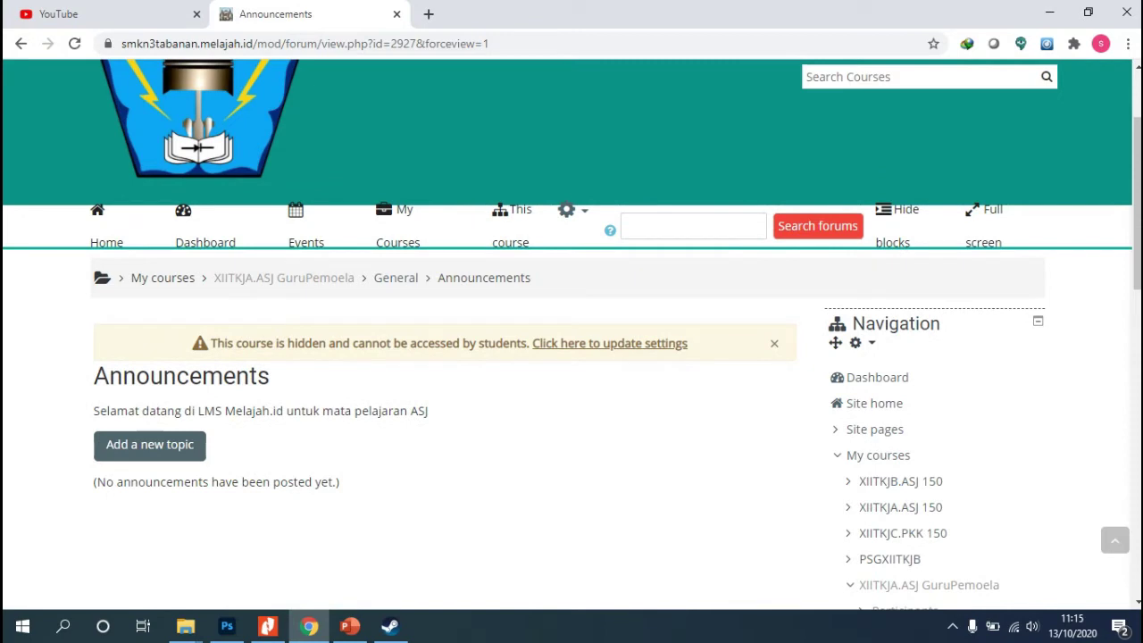
pyautogui.scroll(-1, 571, 335)
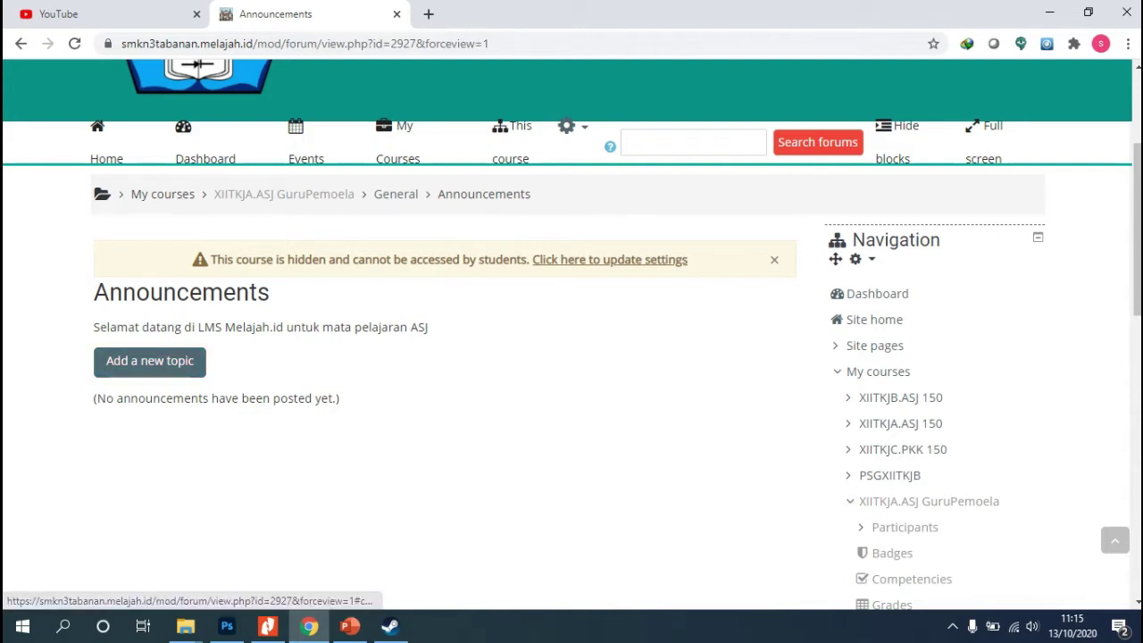
pyautogui.click(149, 360)
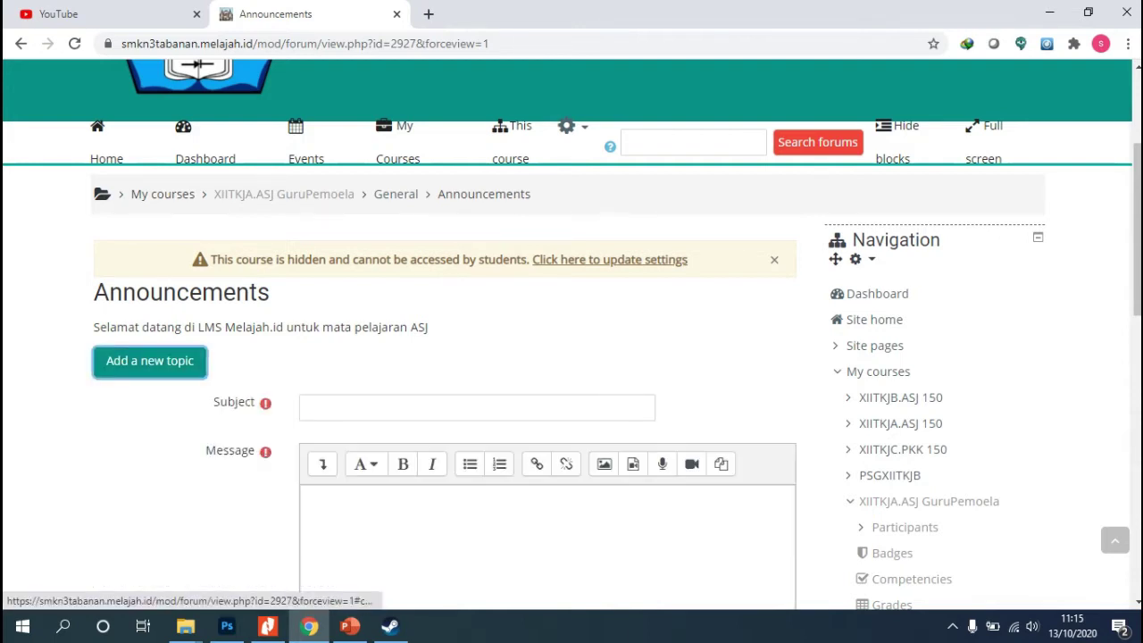
pyautogui.scroll(-3, 572, 357)
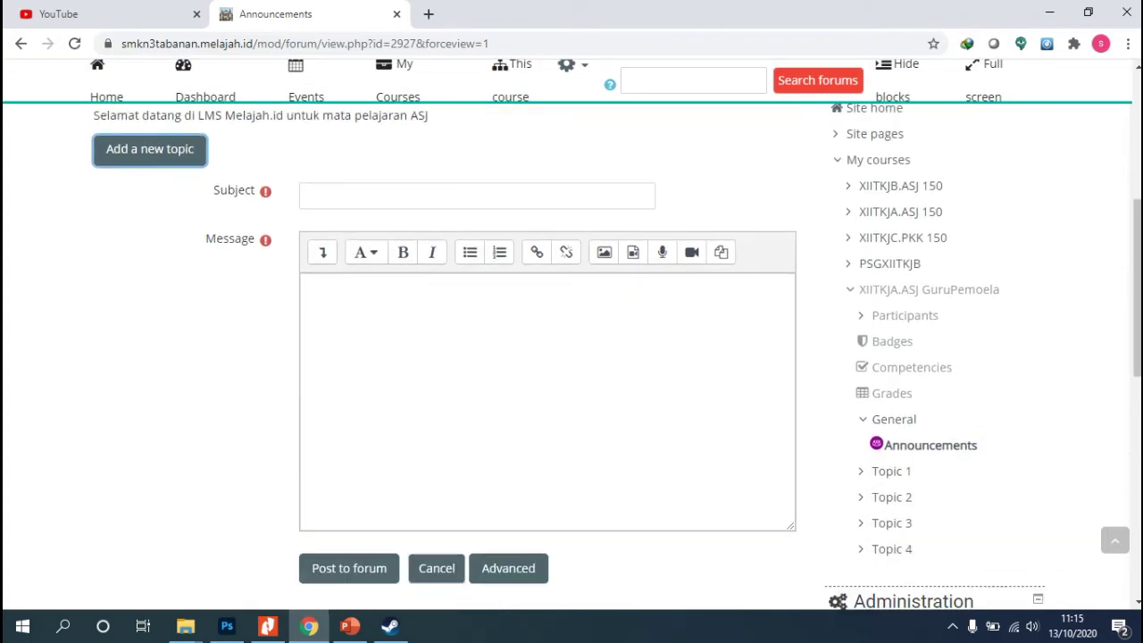
pyautogui.click(477, 196)
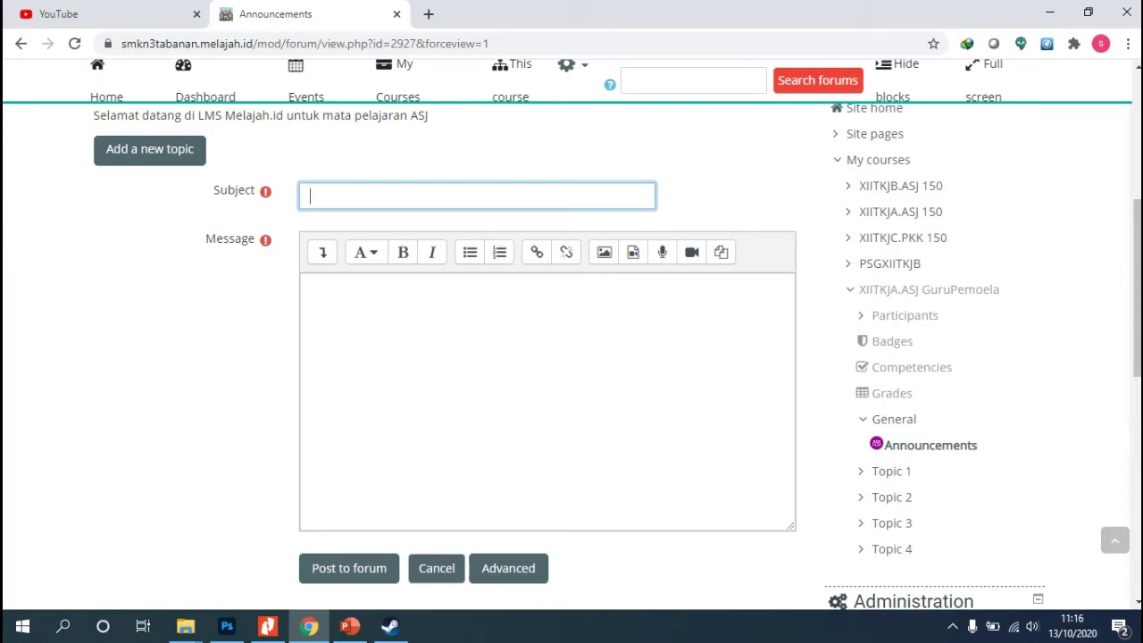
pyautogui.write('Mulai Pembelajaran')
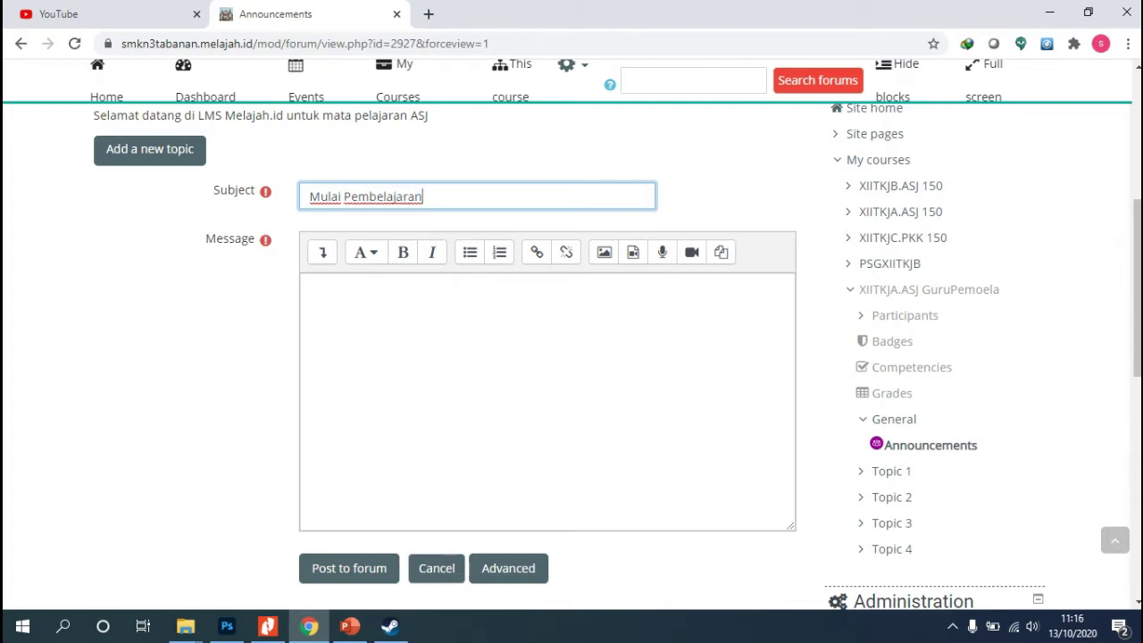
# - Begin the topic's message with "Pembelajaran ASJ dilaksanakan secara daring dimana siswa bebas mengakses course melajah.id kapan saja"
pyautogui.click(311, 286)
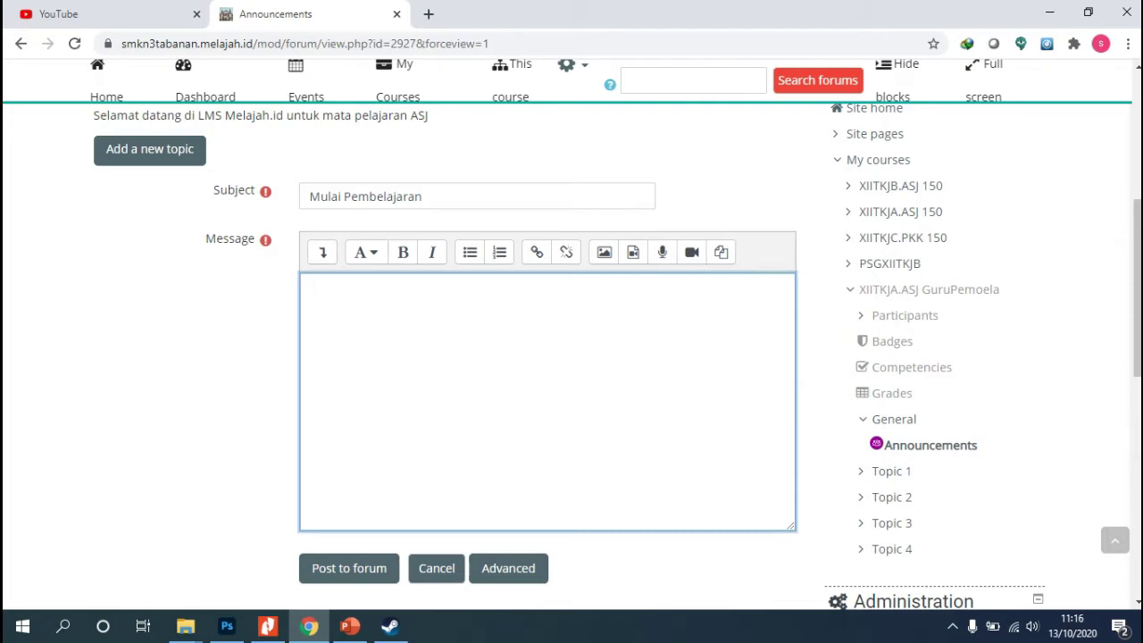
pyautogui.write('Pembelajaran ')
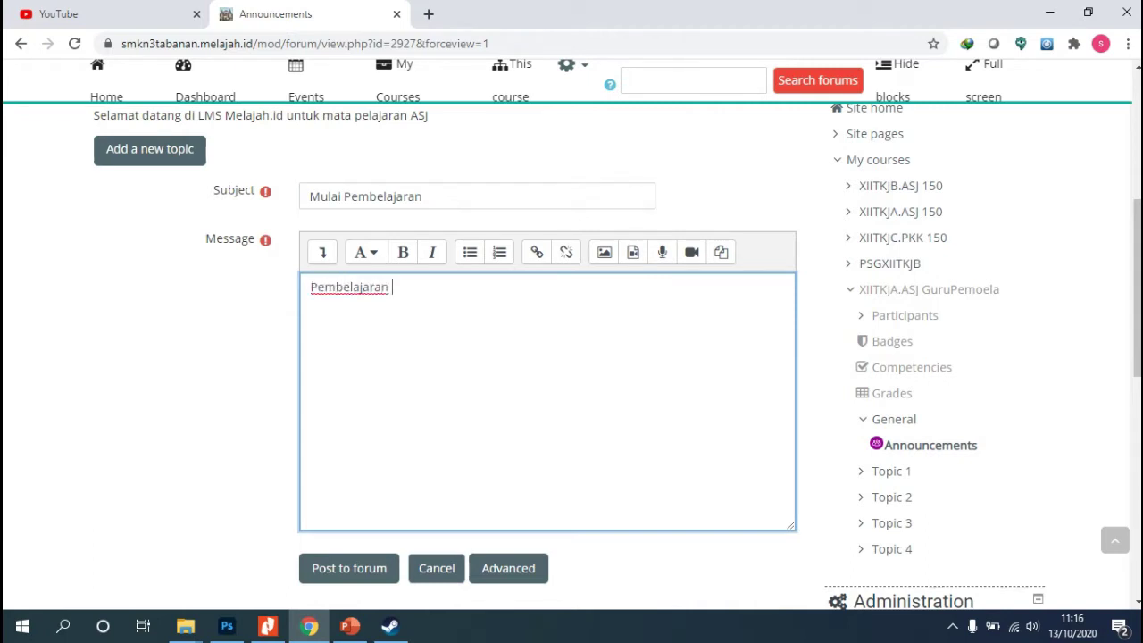
pyautogui.write('ASJ dilaksanak')
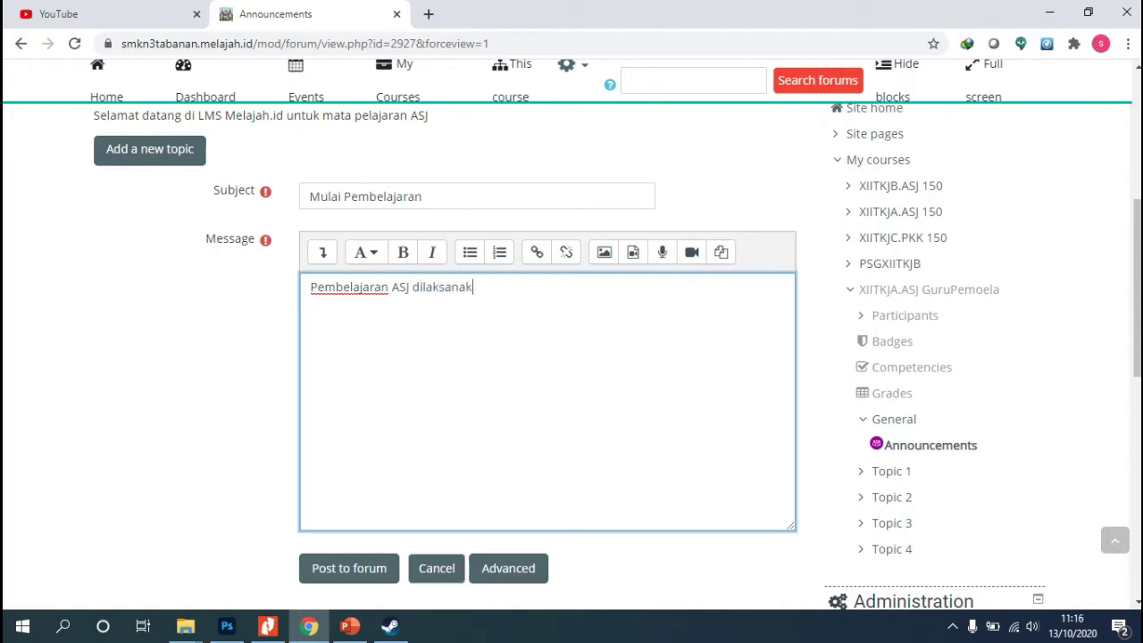
pyautogui.write('an secara daring dengan')
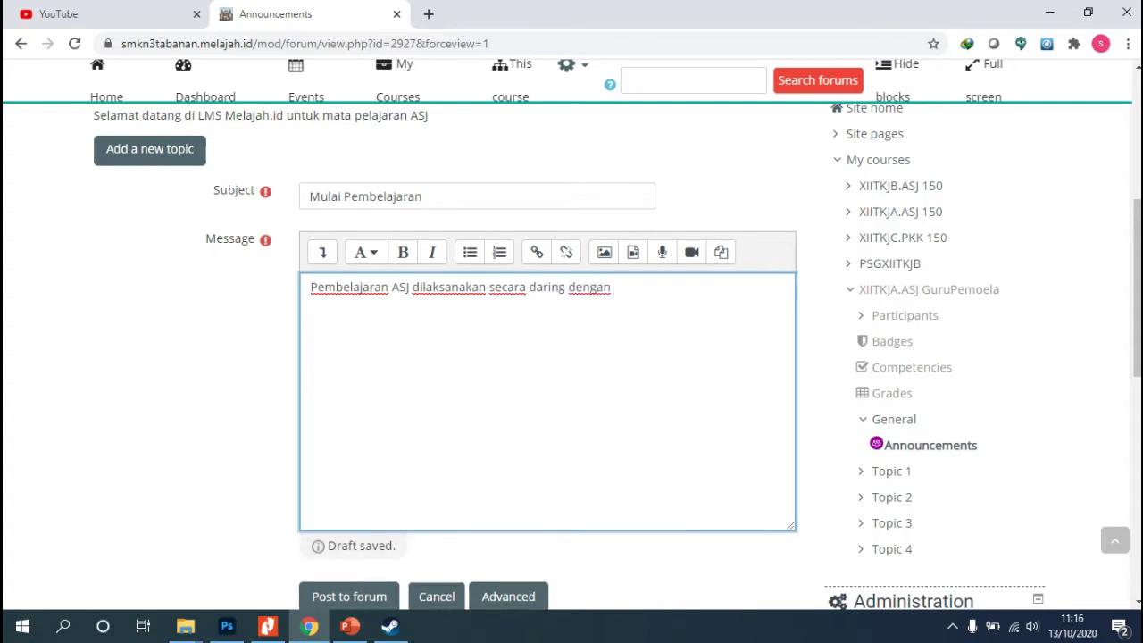
pyautogui.press('BackSpace')
pyautogui.press('BackSpace')
pyautogui.press('BackSpace')
pyautogui.press('BackSpace')
pyautogui.press('BackSpace')
pyautogui.press('BackSpace')
pyautogui.write('imana siswa')
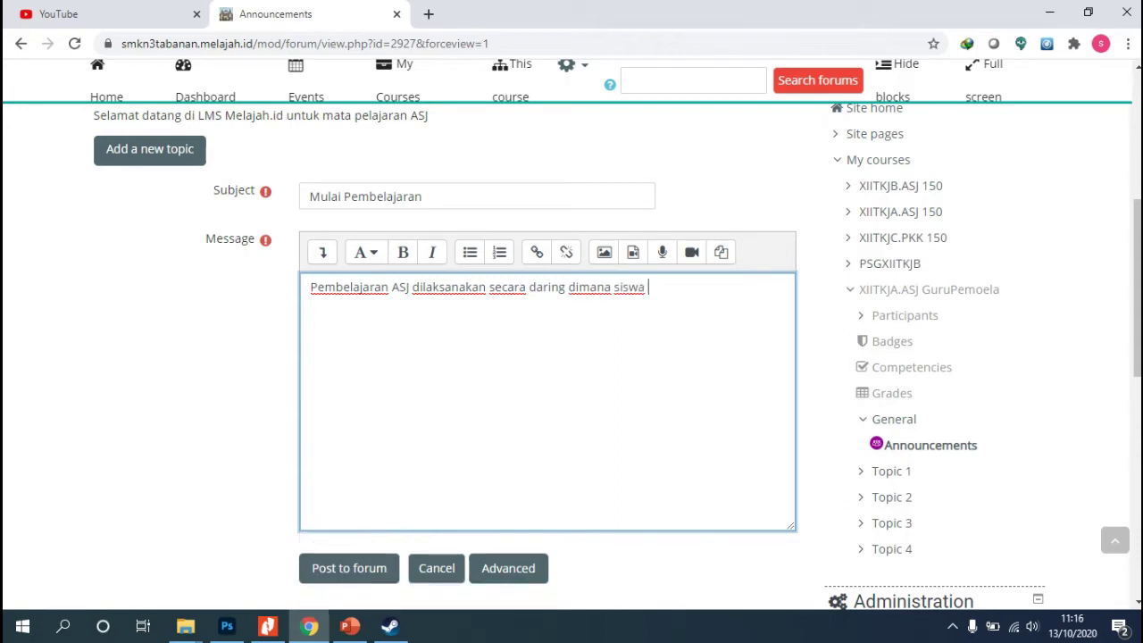
pyautogui.write(' bebas mengakses ')
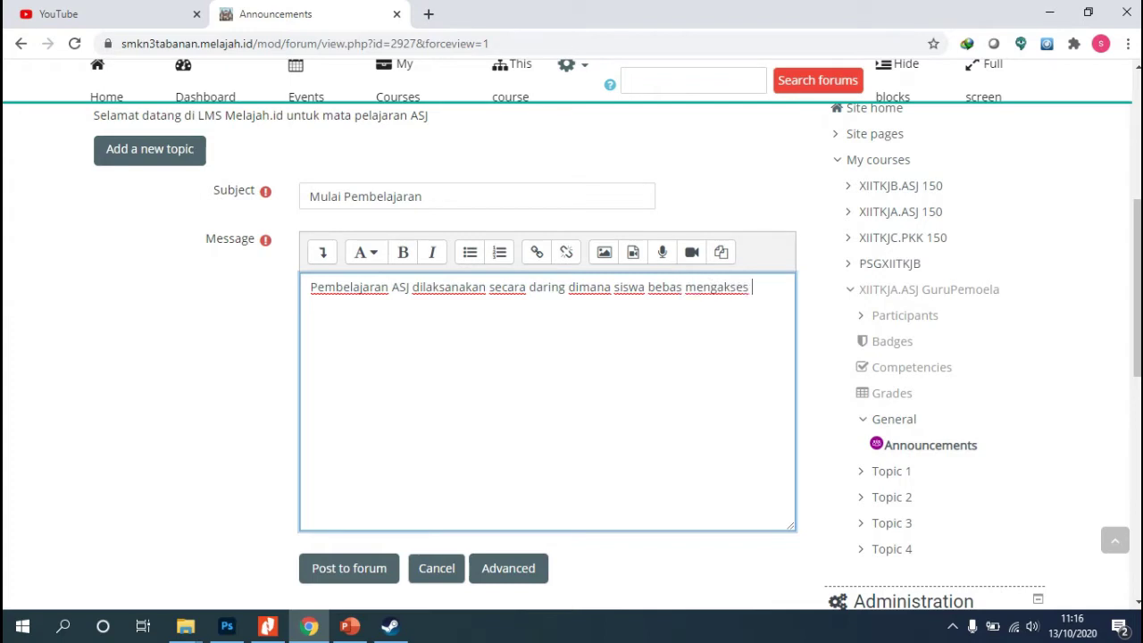
pyautogui.write('course melajah')
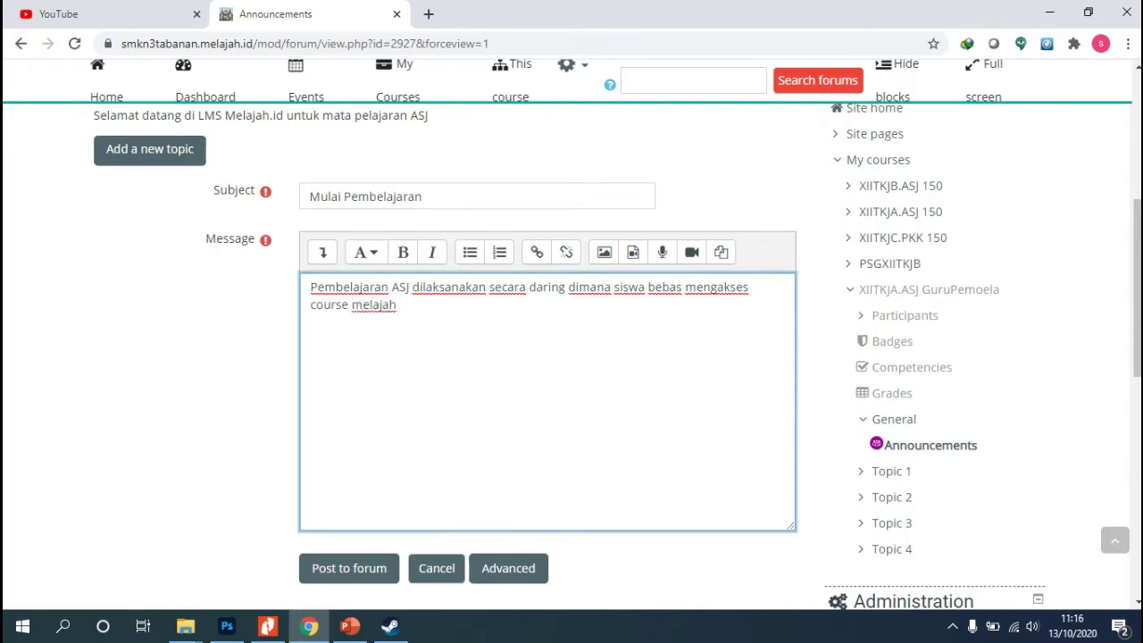
pyautogui.write('.id kapan saja')
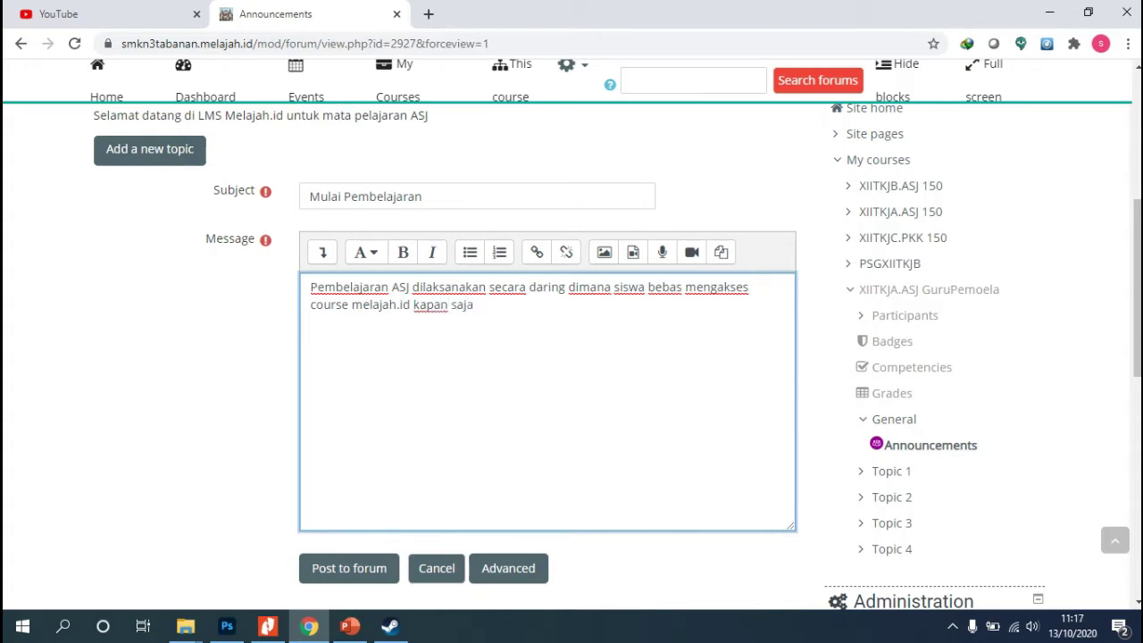
# - End the message's first sentence with a period and add "Sedangkan untuk Video Confrence dilaksanakan setiap hari Kamis Pukul 10.00"
pyautogui.write('. Sedangkan untuk ')
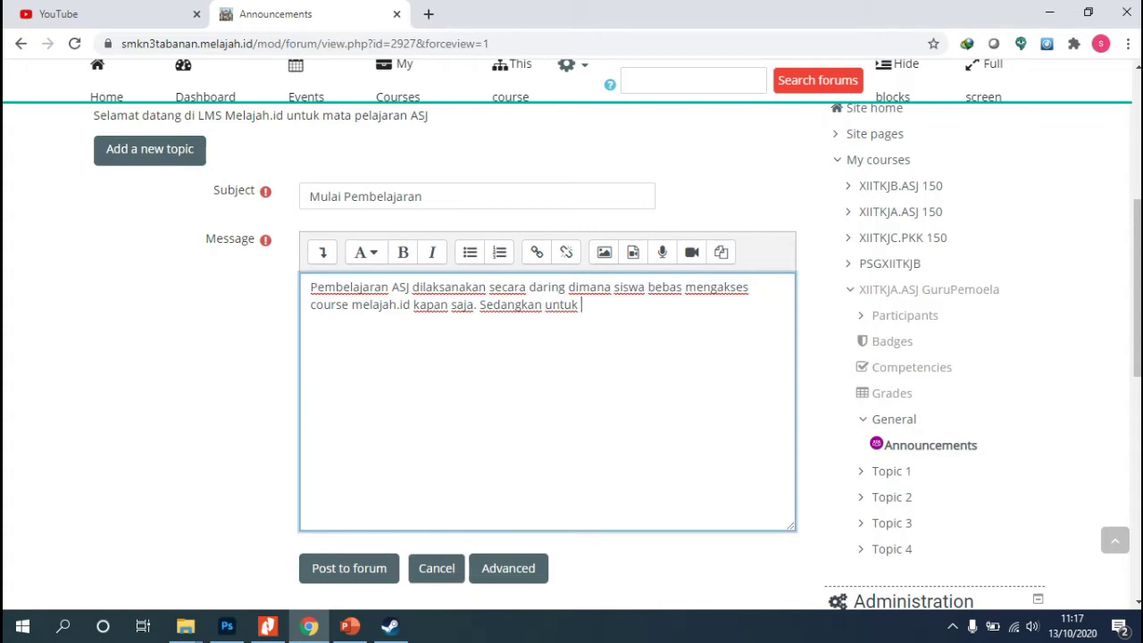
pyautogui.write('V')
pyautogui.press('BackSpace')
pyautogui.write('Video Confrence d')
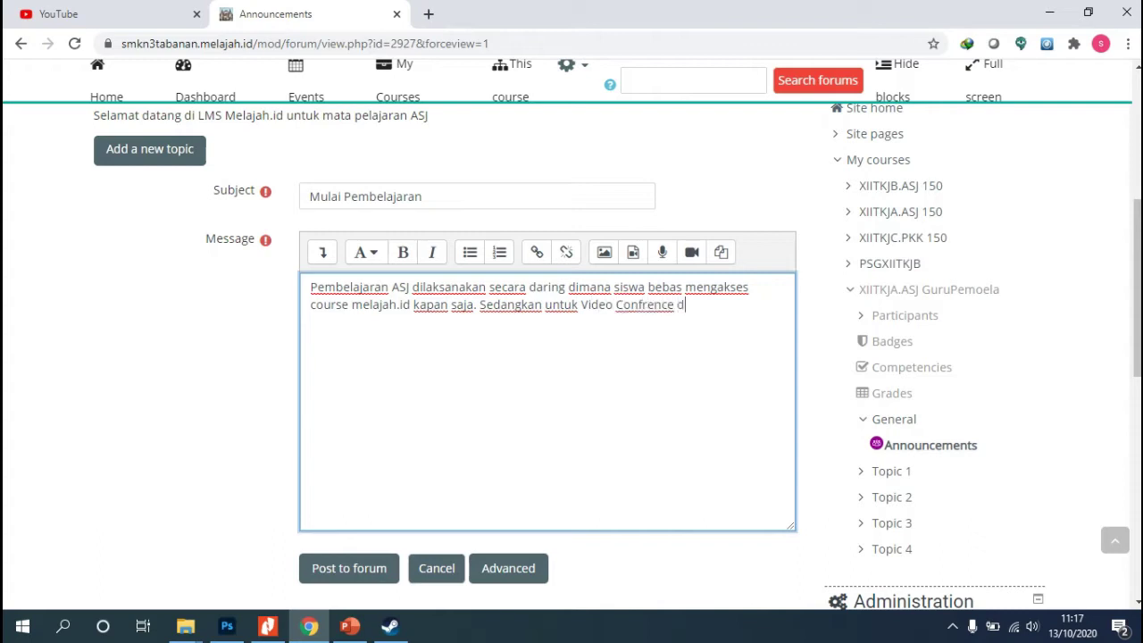
pyautogui.write('ilaksanakan ser')
pyautogui.press('BackSpace')
pyautogui.write('tiap hari ')
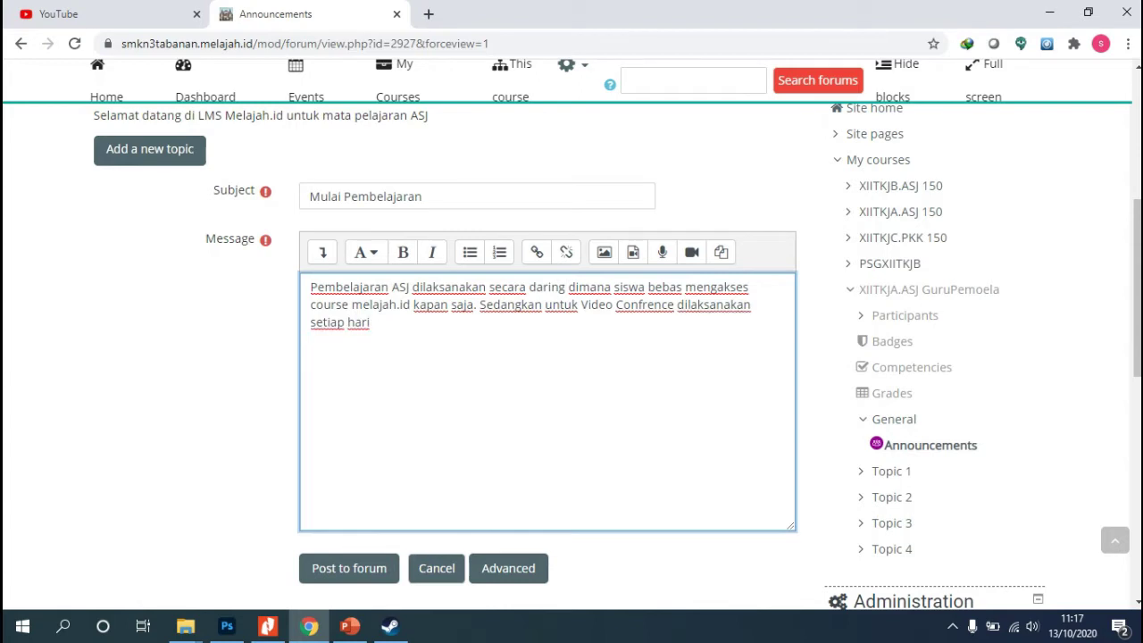
pyautogui.write('Kamis Pukul 10')
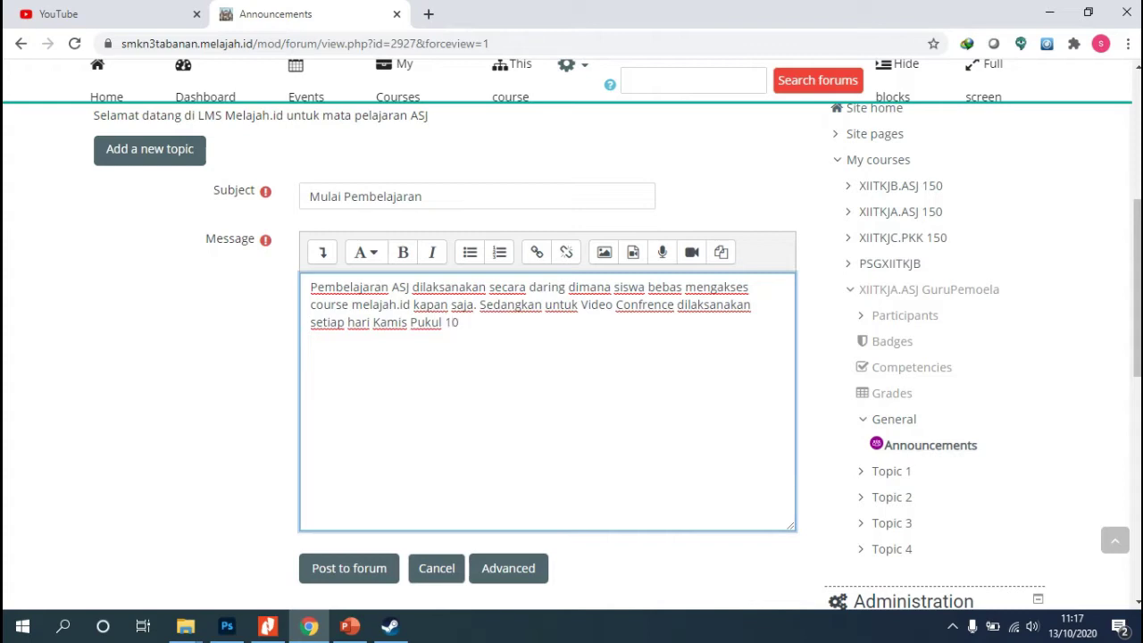
pyautogui.write('.00')
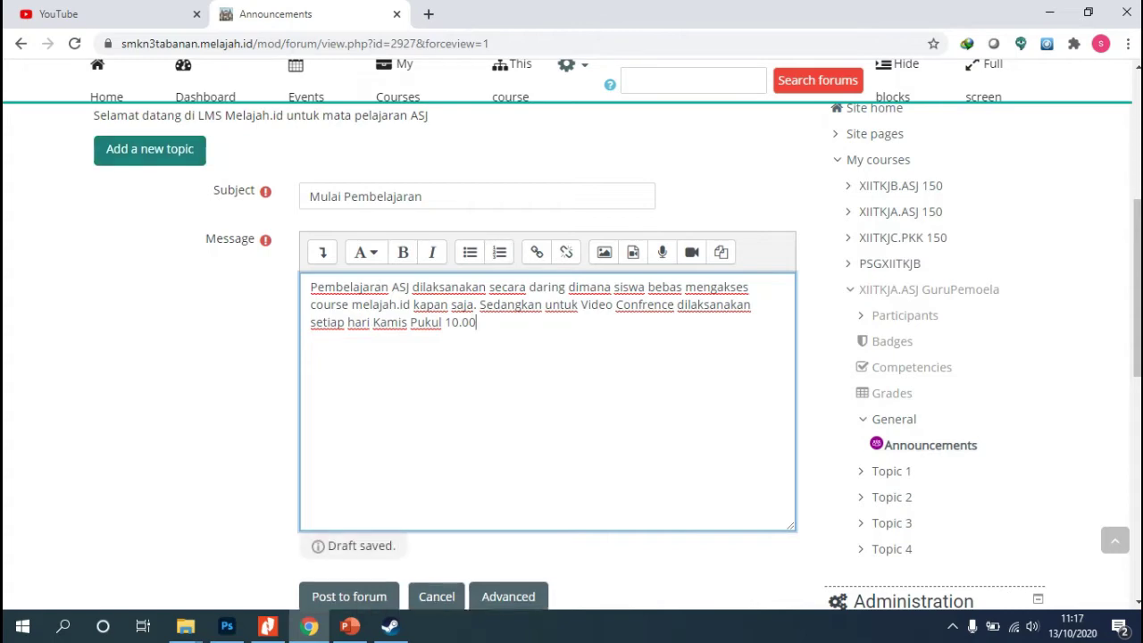
# - Check the finished "Mulai Pembelajaran" message and post the topic to the Announcements forum
pyautogui.scroll(1, 572, 357)
pyautogui.scroll(-3, 572, 358)
pyautogui.scroll(3, 571, 357)
pyautogui.scroll(-1, 571, 357)
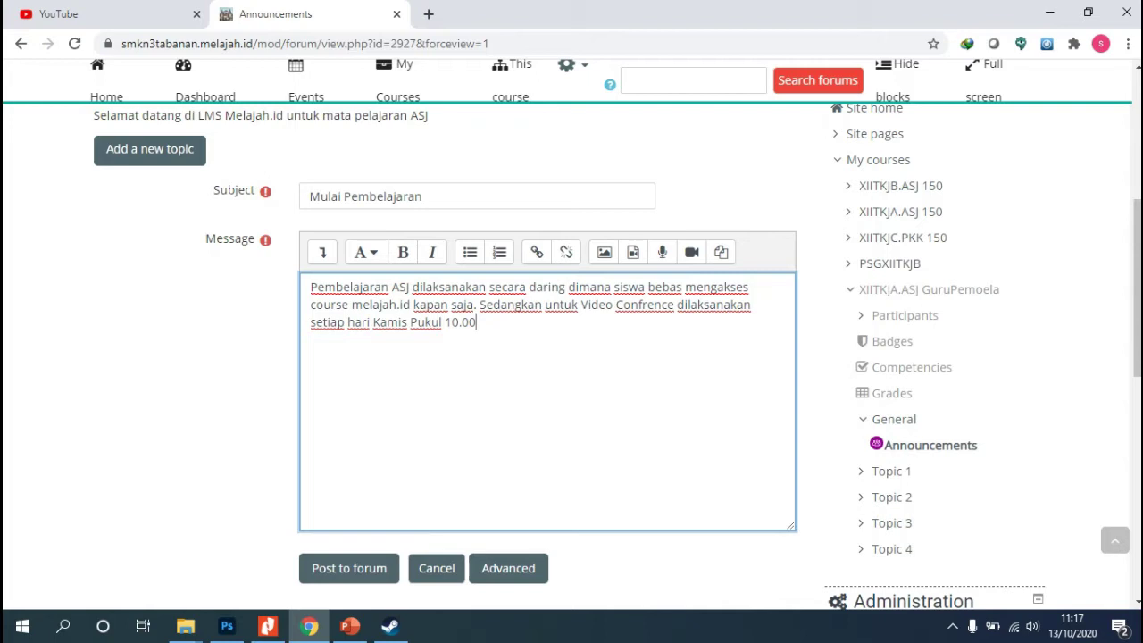
pyautogui.scroll(-2, 349, 484)
pyautogui.click(349, 484)
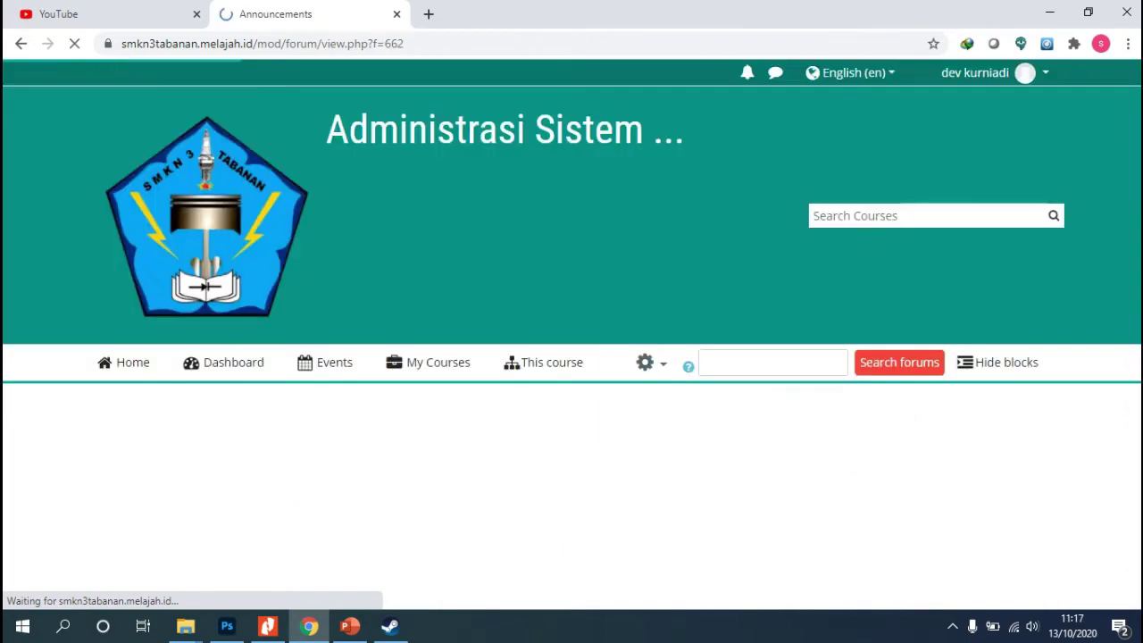
# - Examine the Announcements forum page and the discussion list entry for the "Mulai Pembelajaran" topic
pyautogui.click(514, 357)
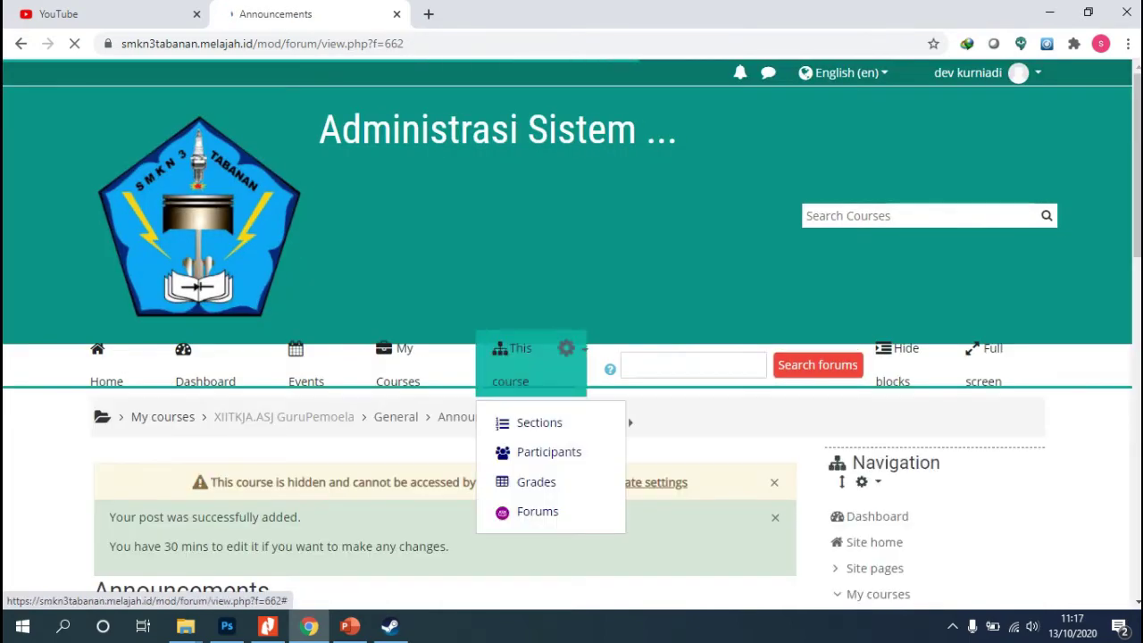
pyautogui.scroll(-2, 517, 352)
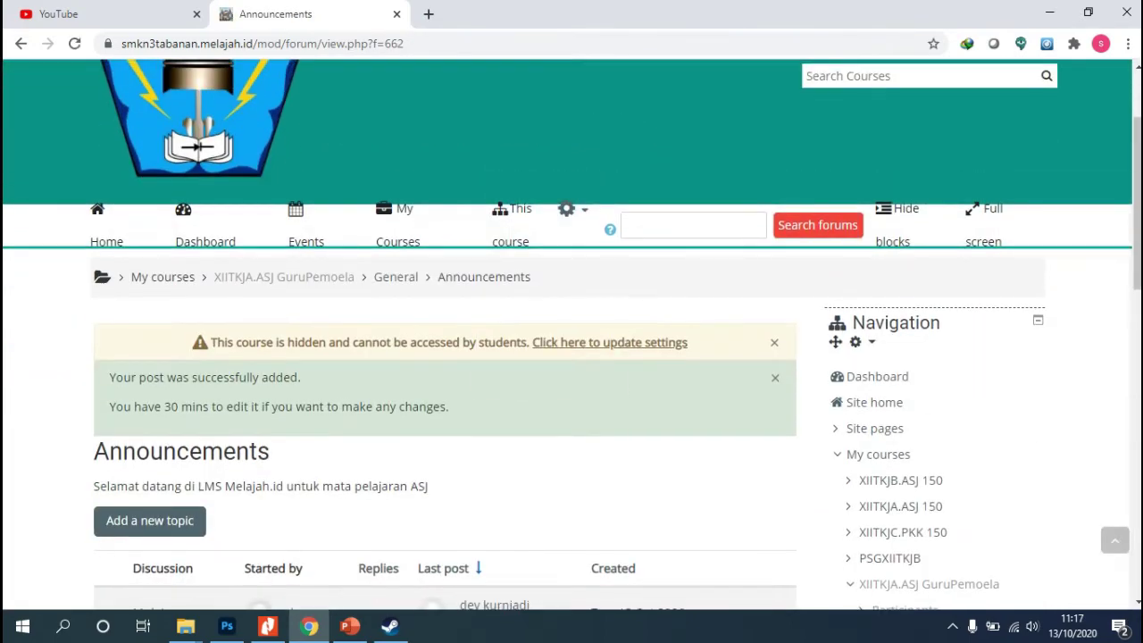
pyautogui.scroll(-4, 571, 357)
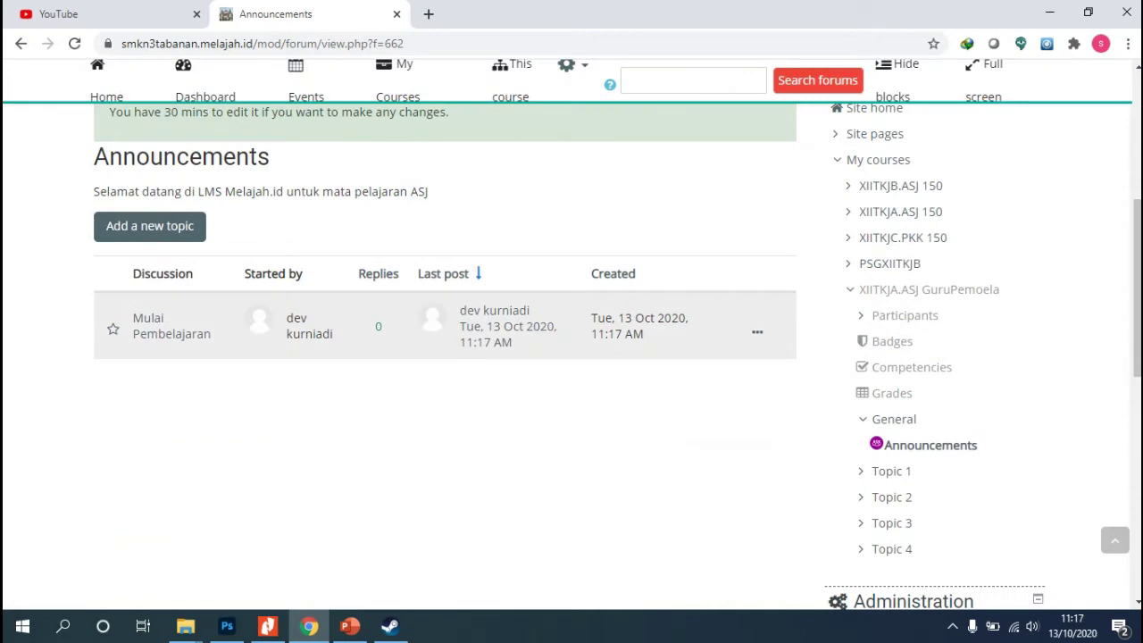
pyautogui.scroll(1, 170, 326)
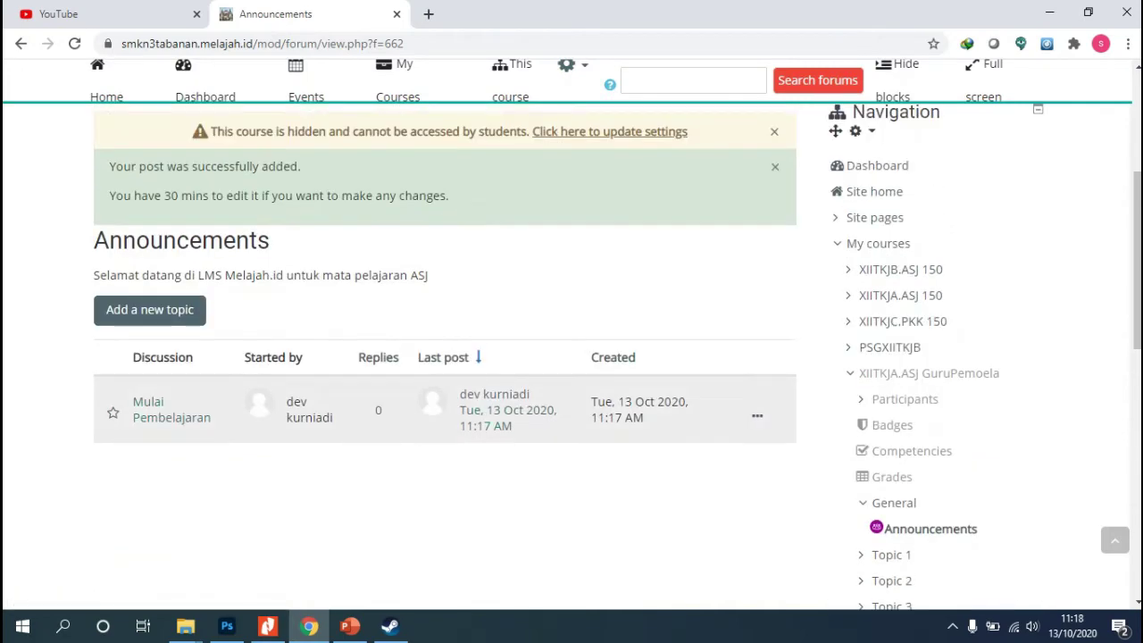
pyautogui.scroll(3, 572, 358)
pyautogui.scroll(-1, 572, 358)
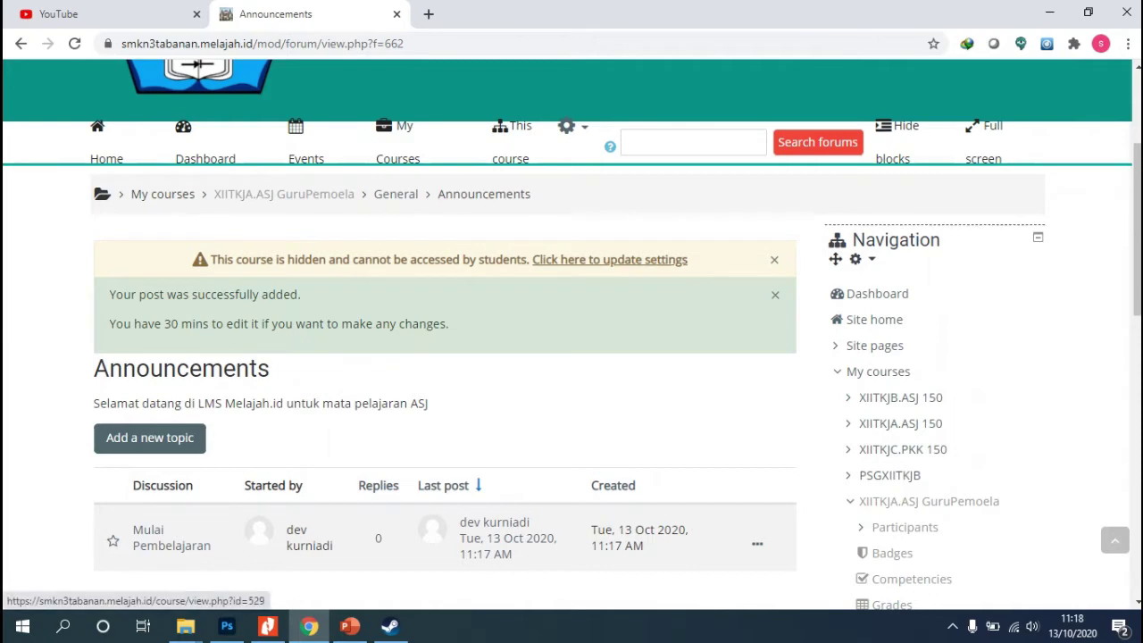
pyautogui.scroll(-5, 572, 357)
pyautogui.scroll(1, 571, 357)
pyautogui.scroll(3, 283, 194)
# - Go back to the XIITKJA.ASJ GuruPemoela course page and reopen the Announcements forum to review its discussion list and administration options
pyautogui.click(284, 194)
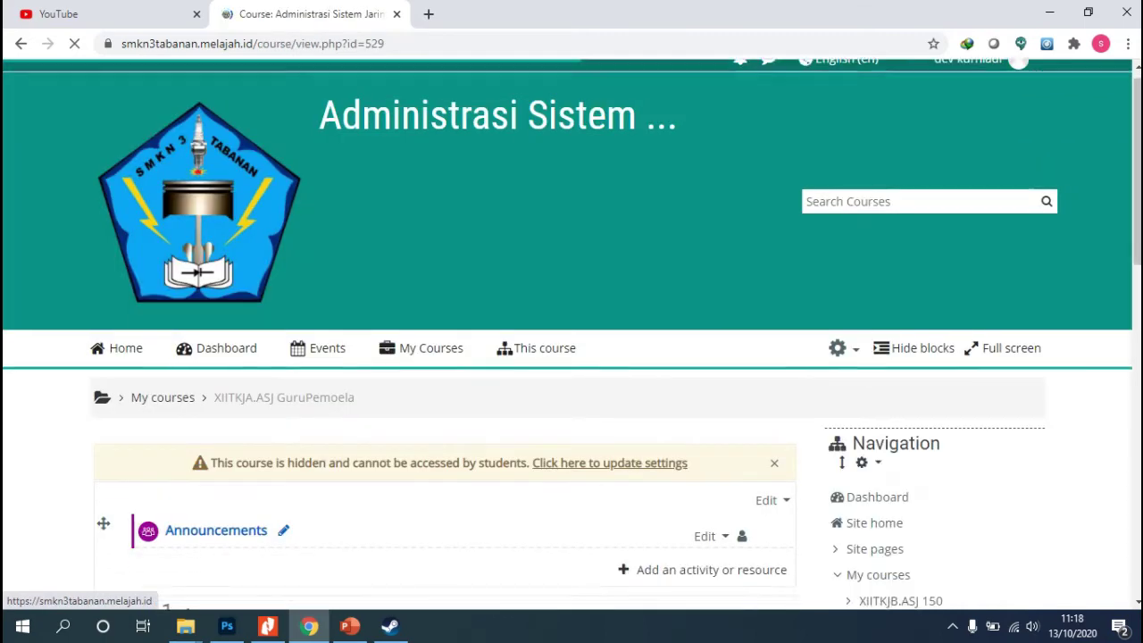
pyautogui.scroll(-4, 572, 357)
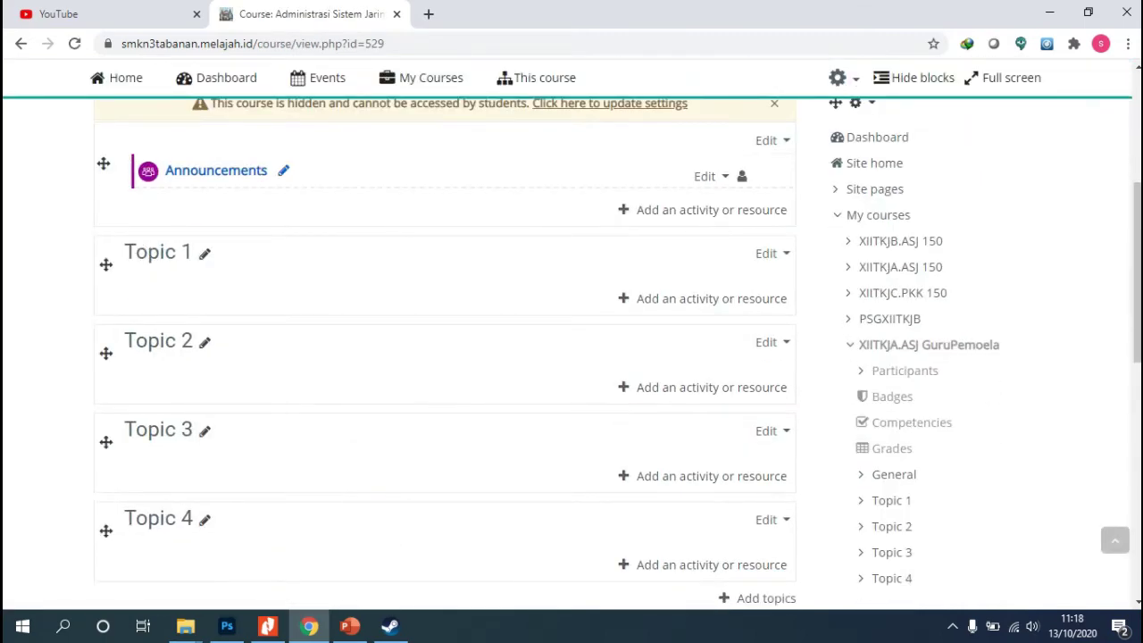
pyautogui.scroll(1, 215, 293)
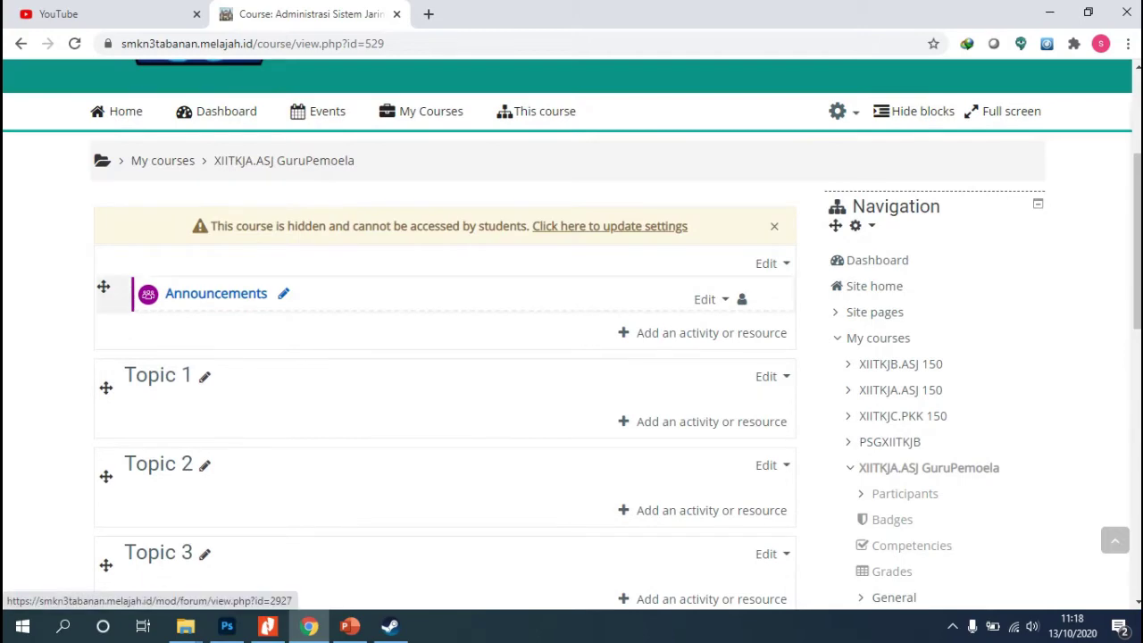
pyautogui.click(216, 293)
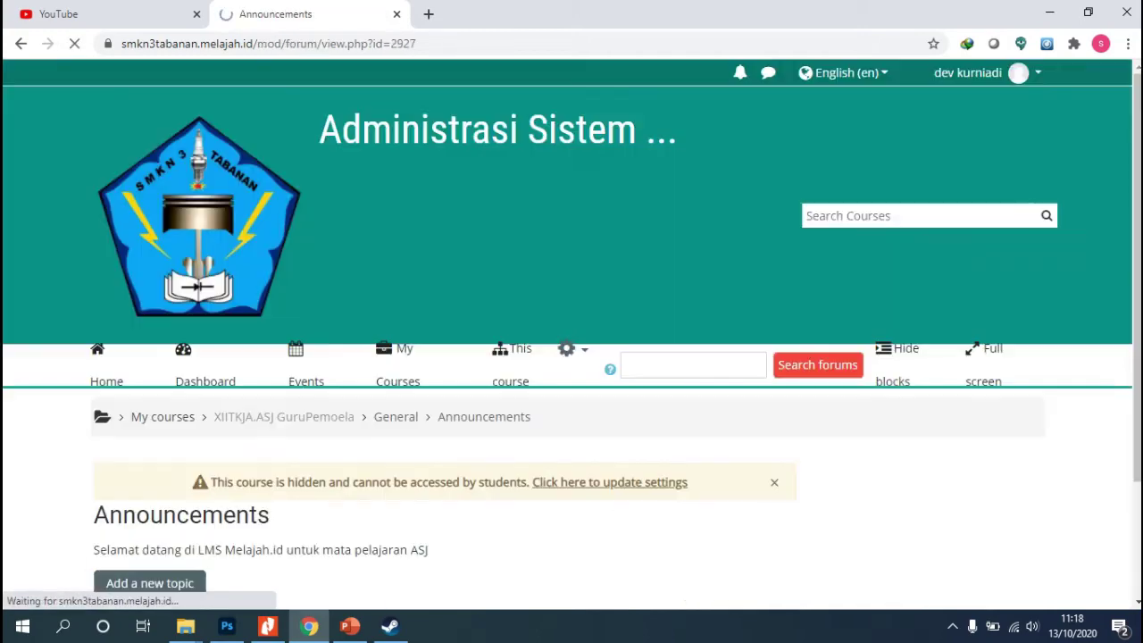
pyautogui.scroll(-5, 303, 254)
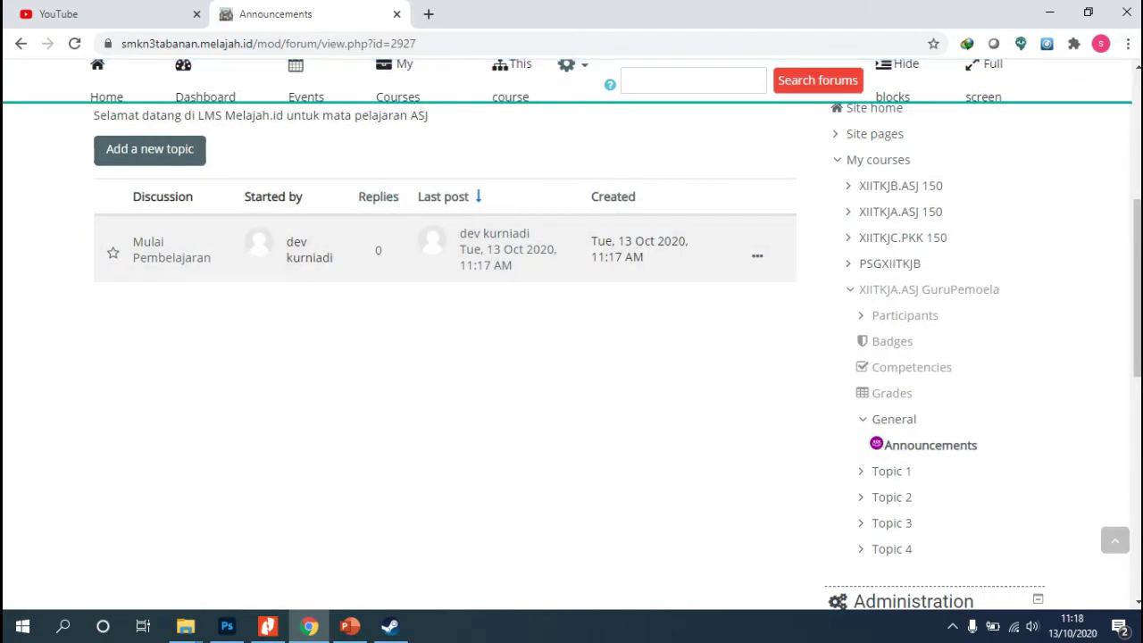
pyautogui.scroll(-1, 892, 414)
pyautogui.scroll(-4, 571, 357)
pyautogui.scroll(5, 571, 357)
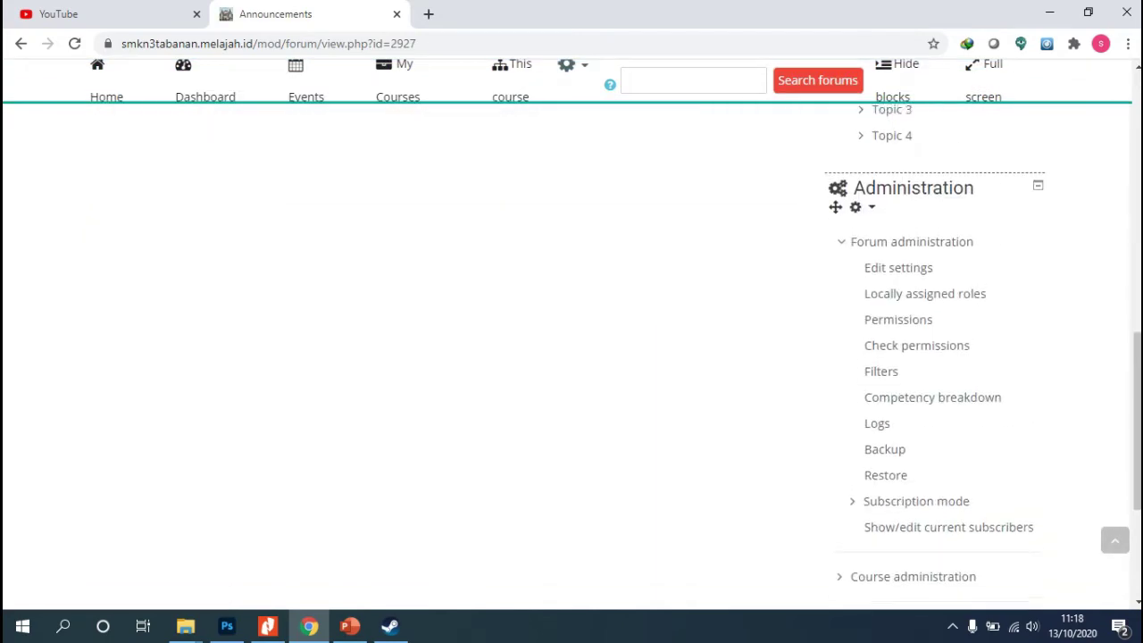
pyautogui.scroll(4, 572, 357)
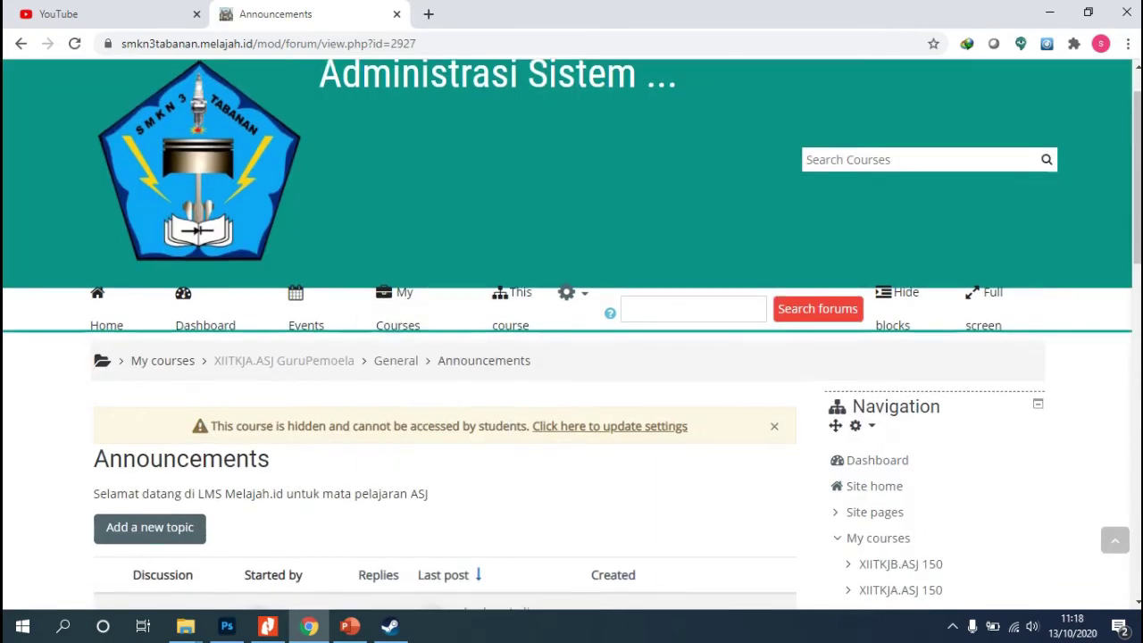
pyautogui.scroll(-2, 571, 357)
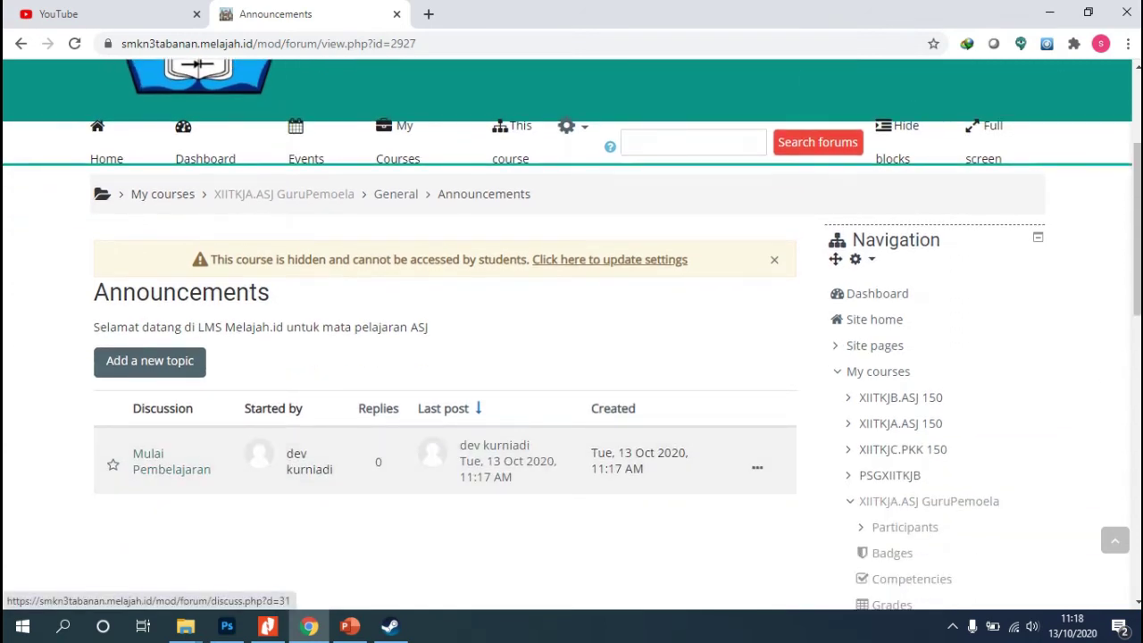
pyautogui.scroll(1, 571, 358)
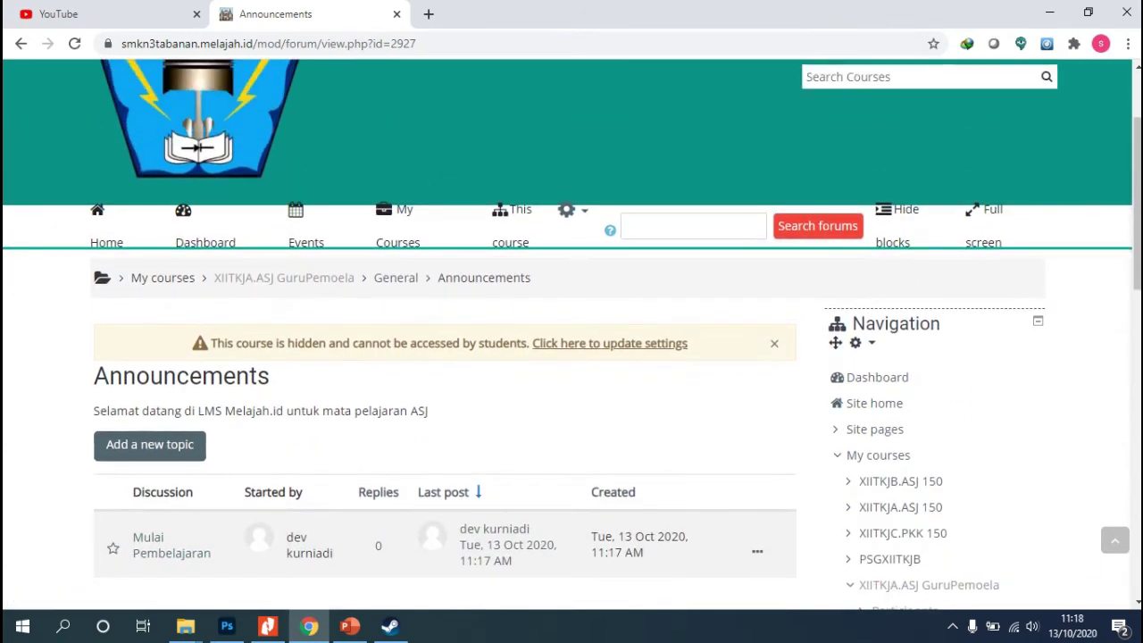
# - Return to the XIITKJA.ASJ GuruPemoela course page and open the Topic 1 section for editing, down to its summary and access settings
pyautogui.click(283, 277)
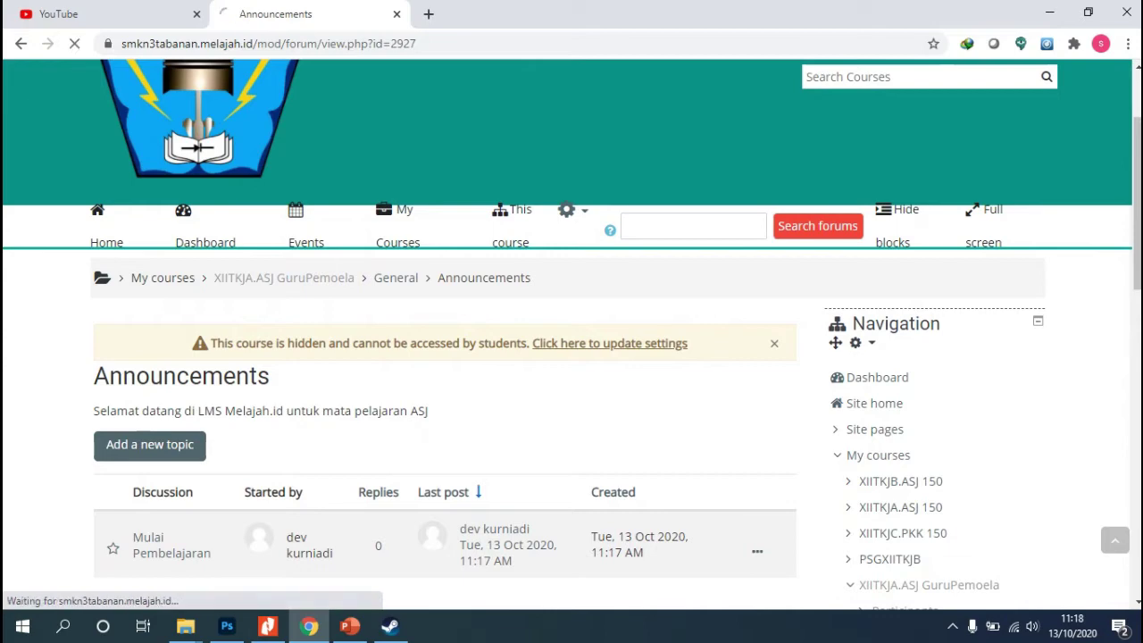
pyautogui.scroll(-3, 572, 357)
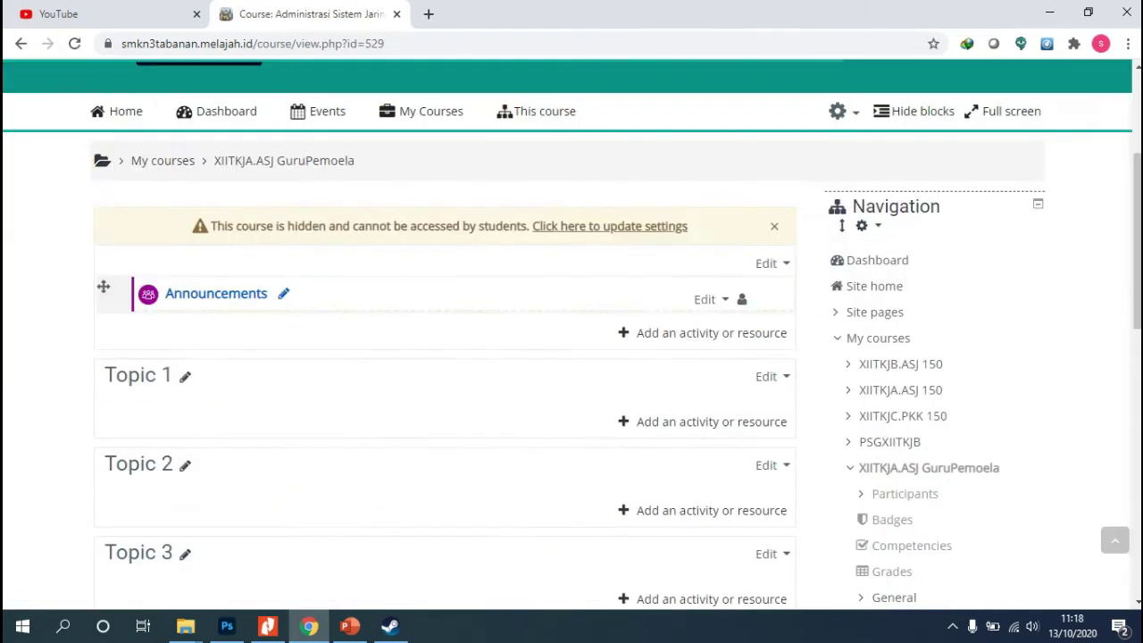
pyautogui.scroll(-2, 572, 357)
pyautogui.scroll(1, 571, 357)
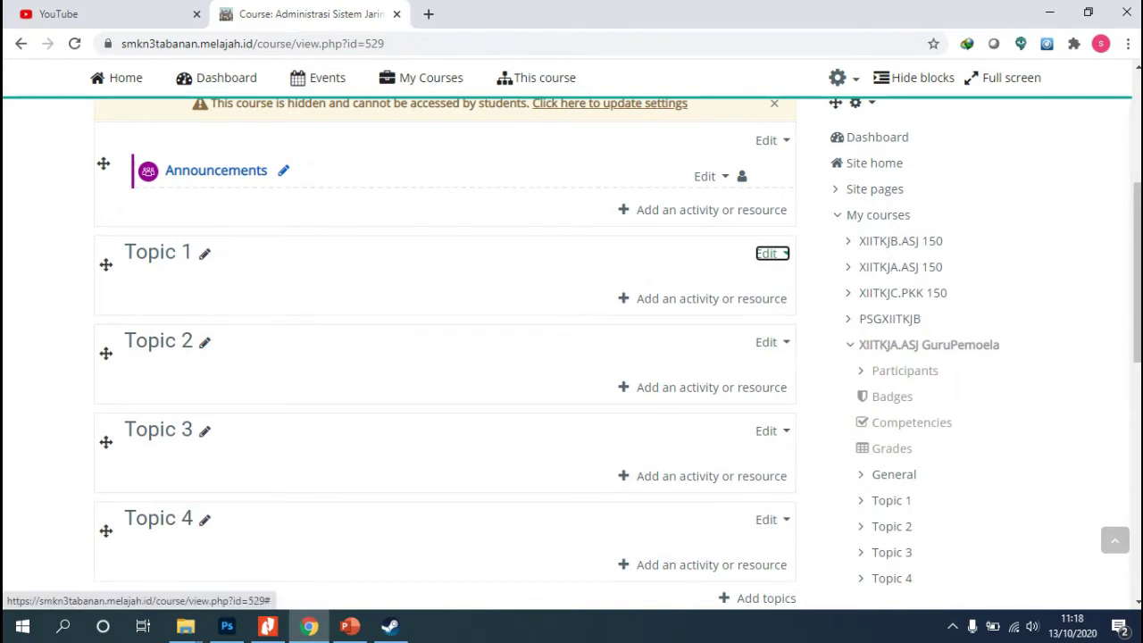
pyautogui.click(766, 254)
pyautogui.click(728, 285)
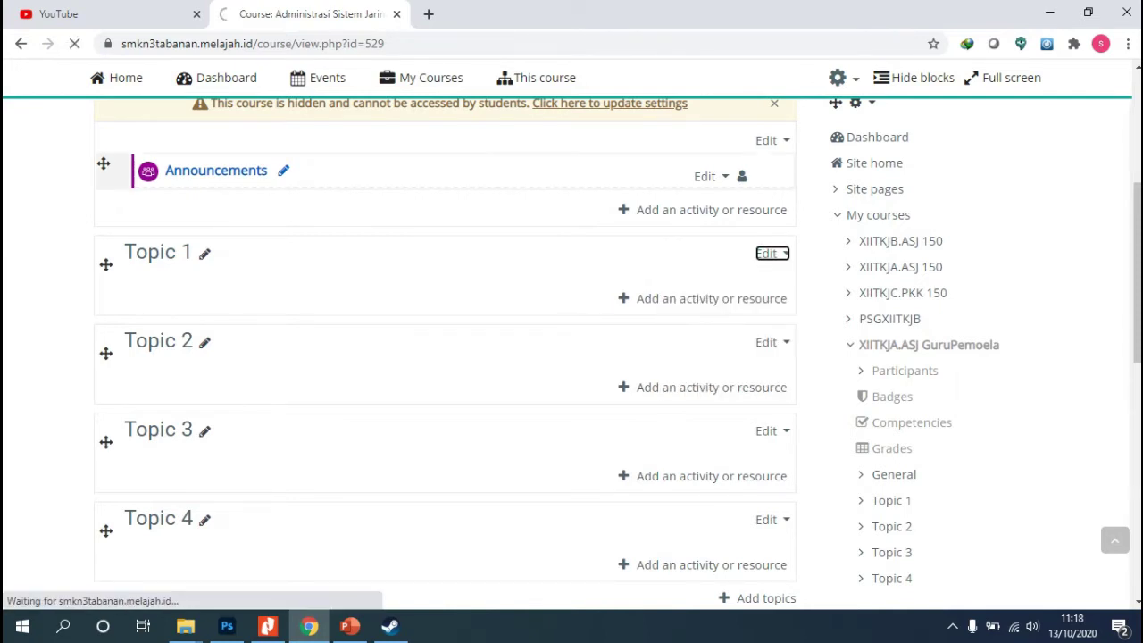
pyautogui.scroll(-5, 572, 357)
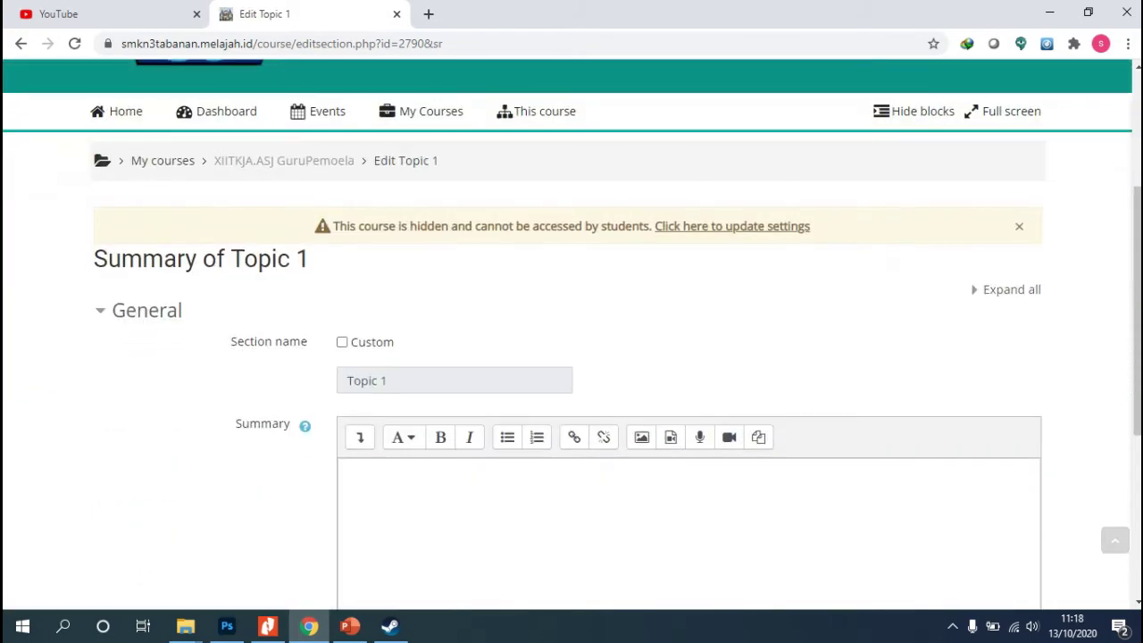
pyautogui.scroll(-1, 571, 357)
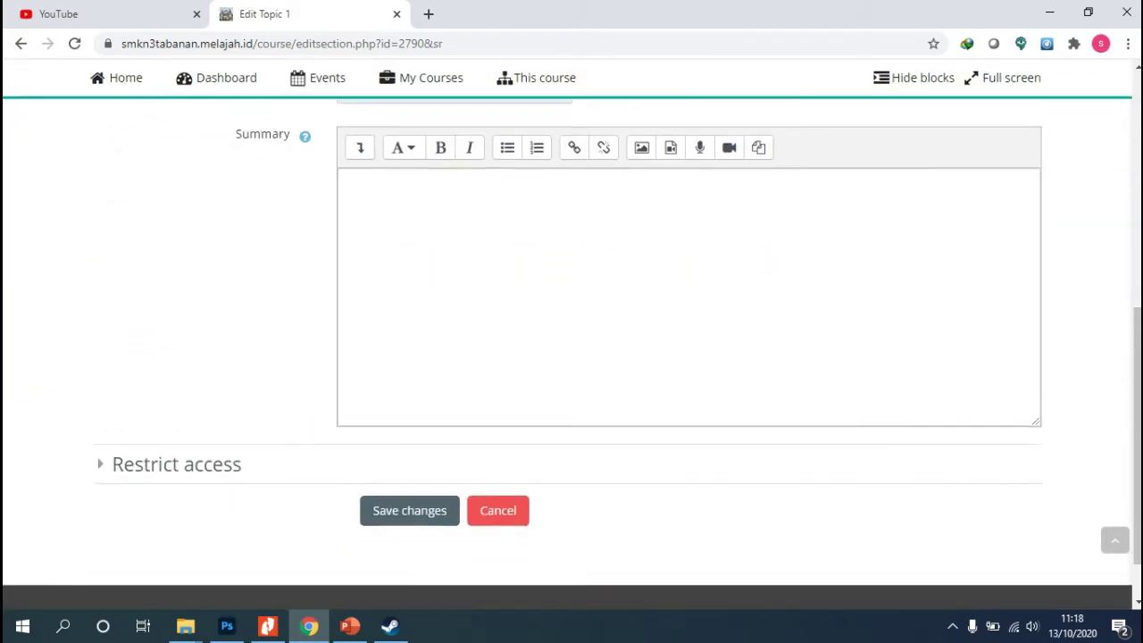
# - Enable a custom section name for Topic 1 and name the section "Kegiatan Belajar 1"
pyautogui.scroll(1, 571, 358)
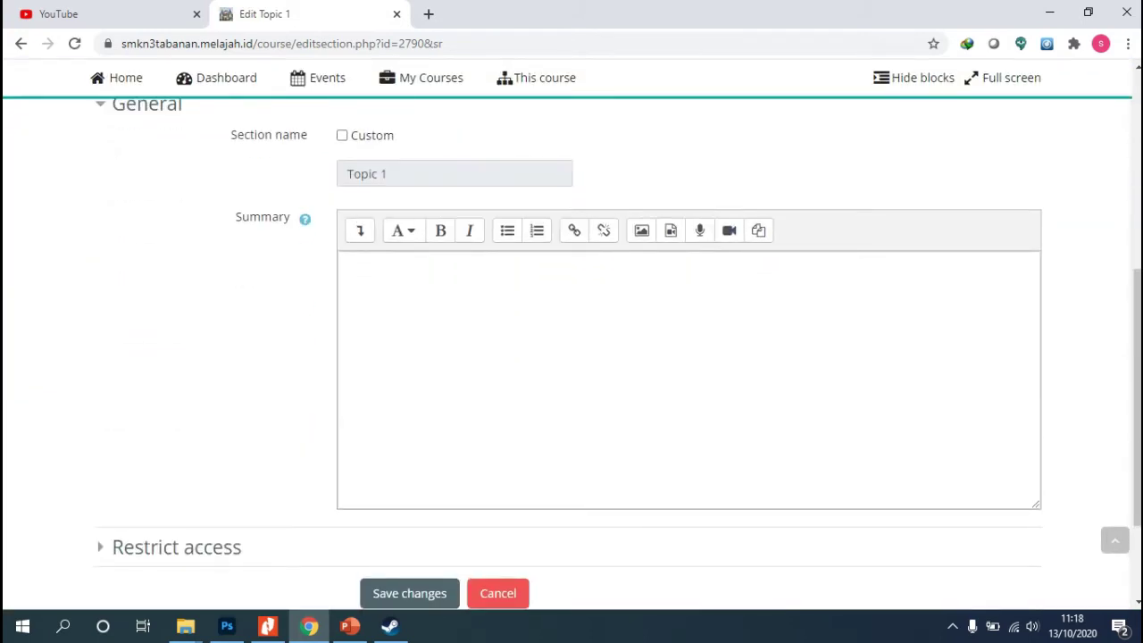
pyautogui.click(342, 134)
pyautogui.click(346, 174)
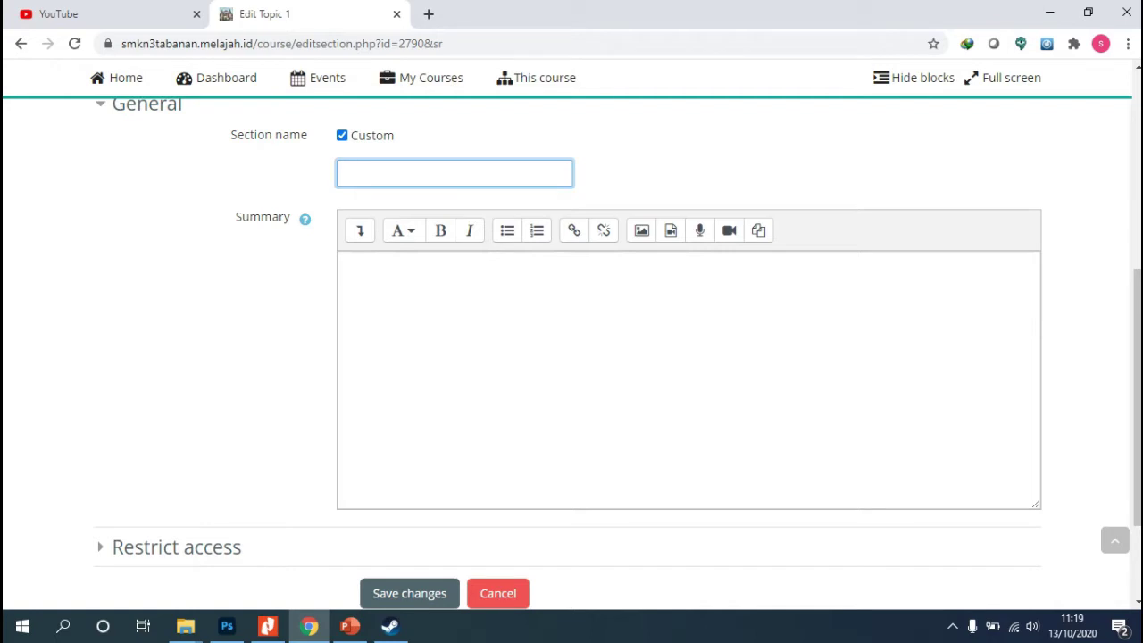
pyautogui.write('Kegiatan Belaja')
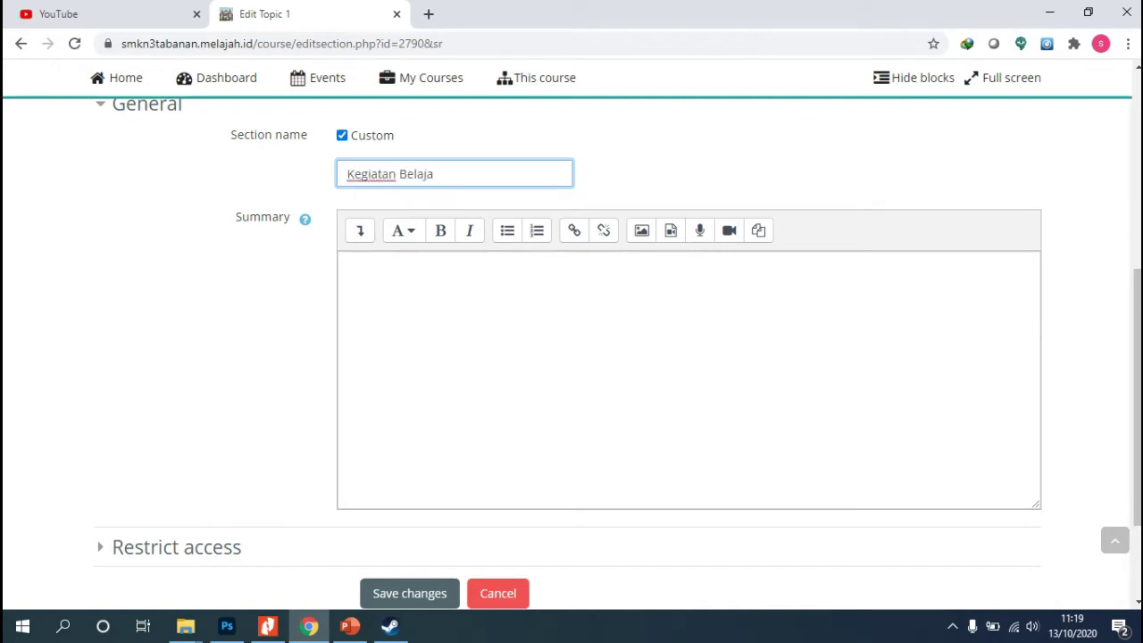
pyautogui.write('r 1')
# - Leave the section's summary blank and save the section changes
pyautogui.click(348, 265)
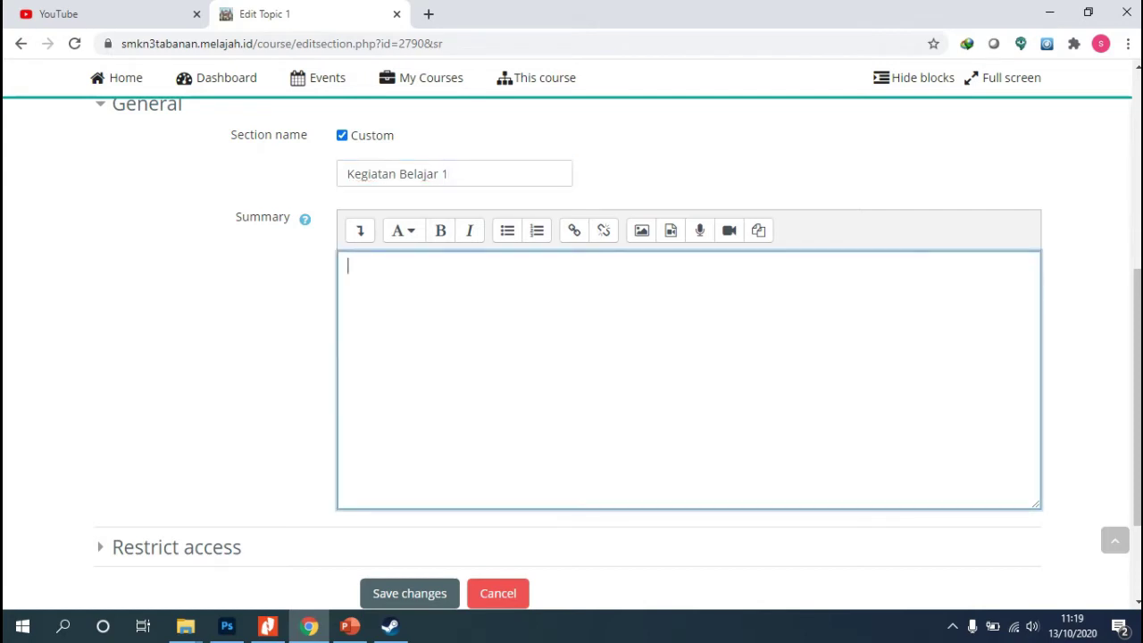
pyautogui.scroll(-2, 572, 357)
pyautogui.scroll(2, 571, 357)
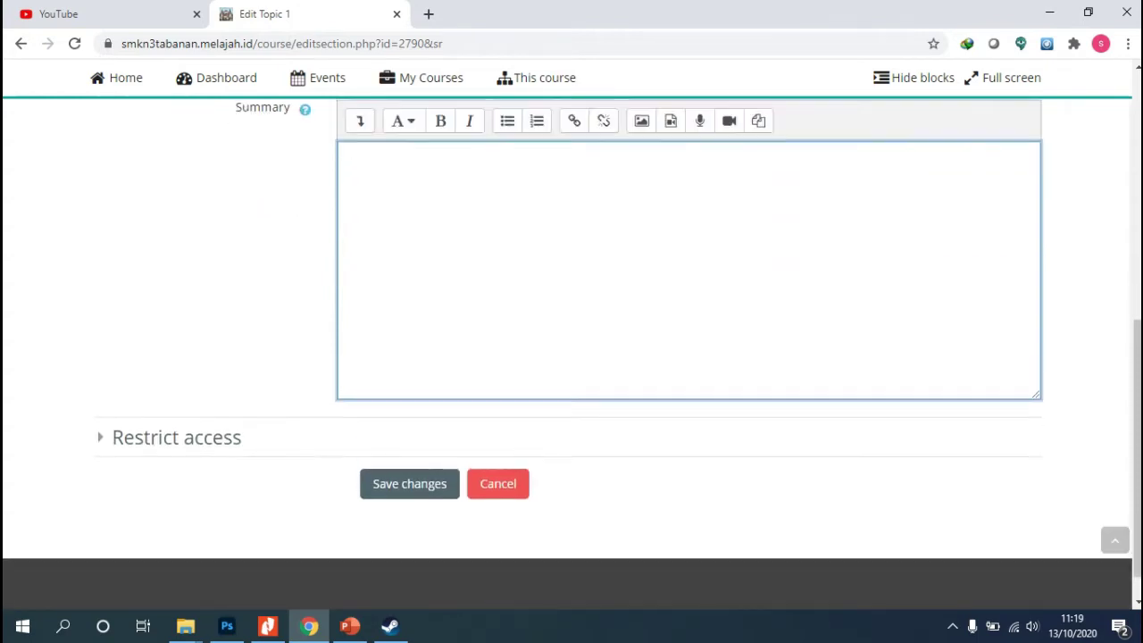
pyautogui.scroll(-2, 571, 357)
pyautogui.scroll(1, 572, 357)
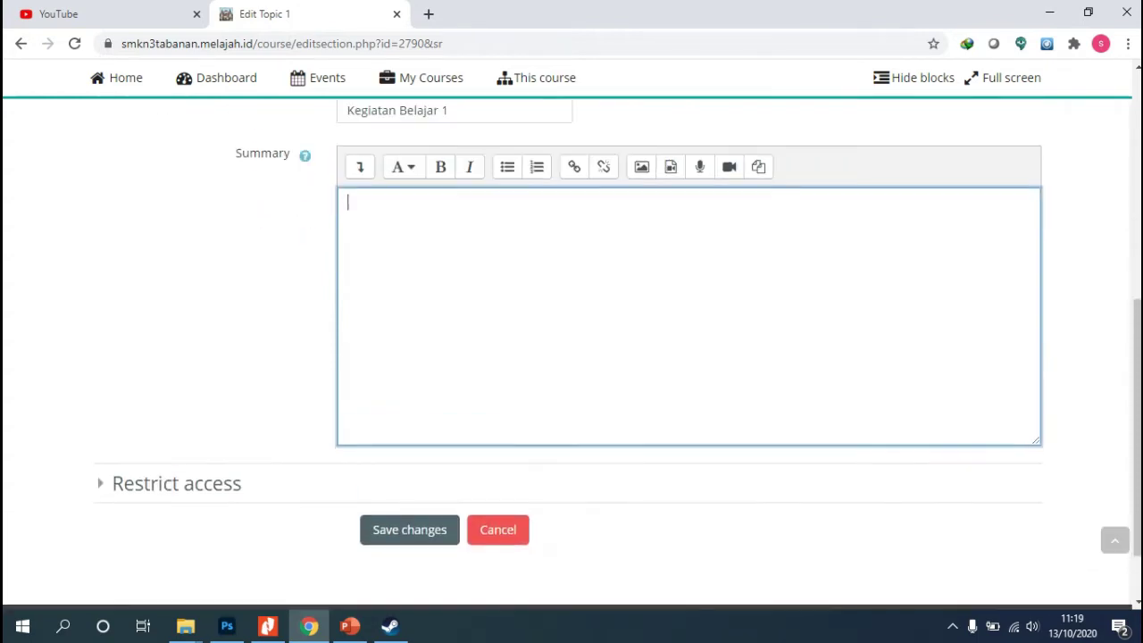
pyautogui.click(410, 529)
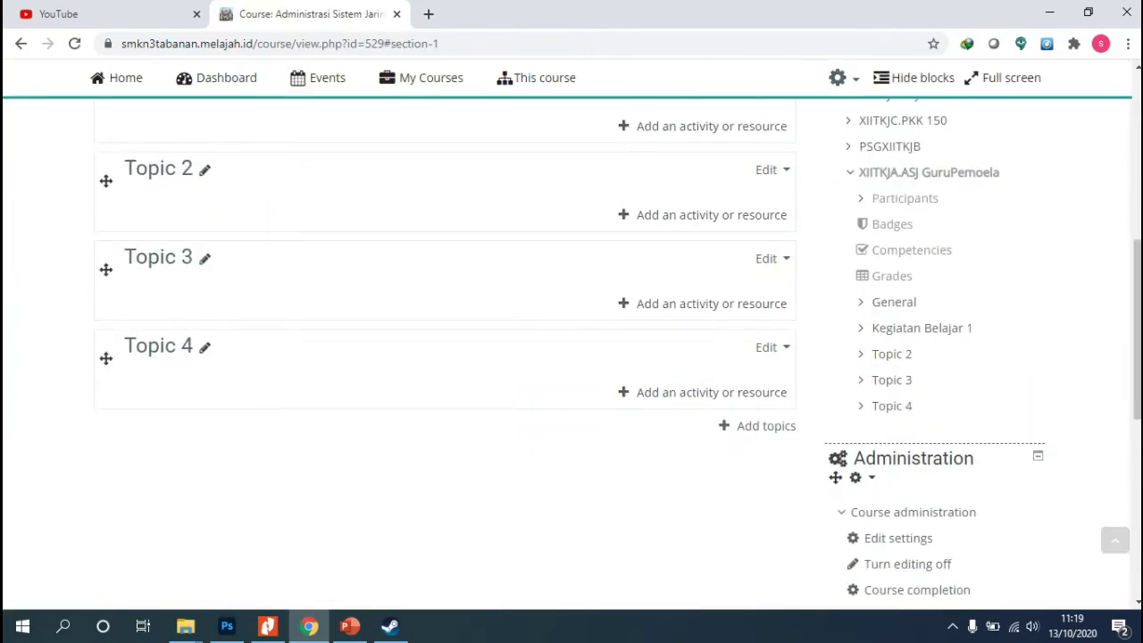
# - Open the activity and resource chooser for the Kegiatan Belajar 1 section and review the available activity and resource types
pyautogui.scroll(2, 571, 353)
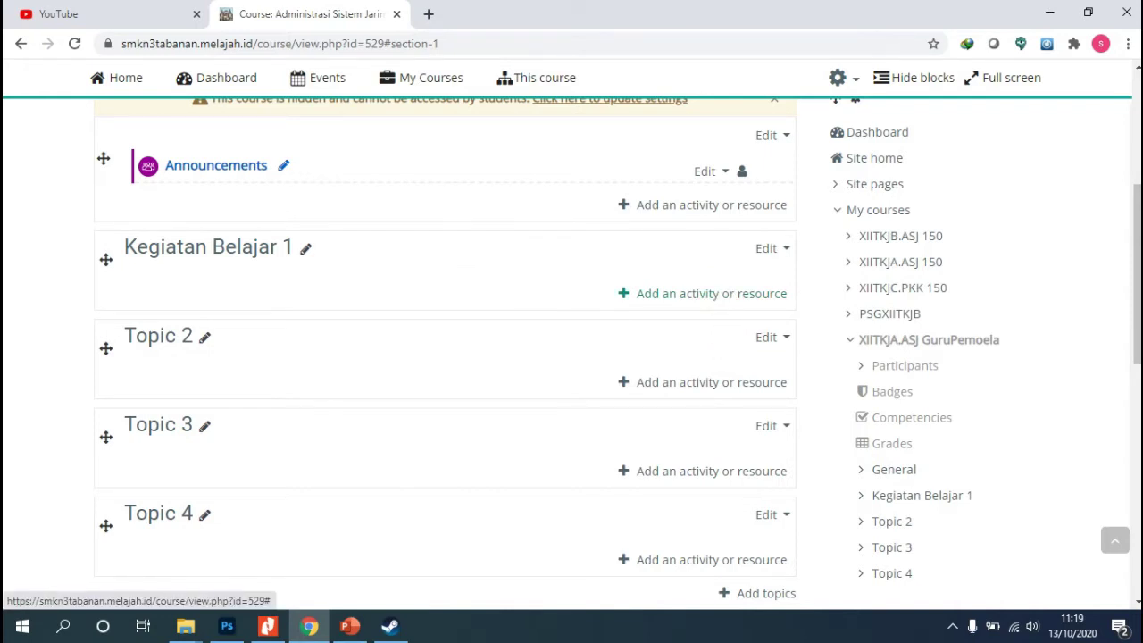
pyautogui.click(711, 293)
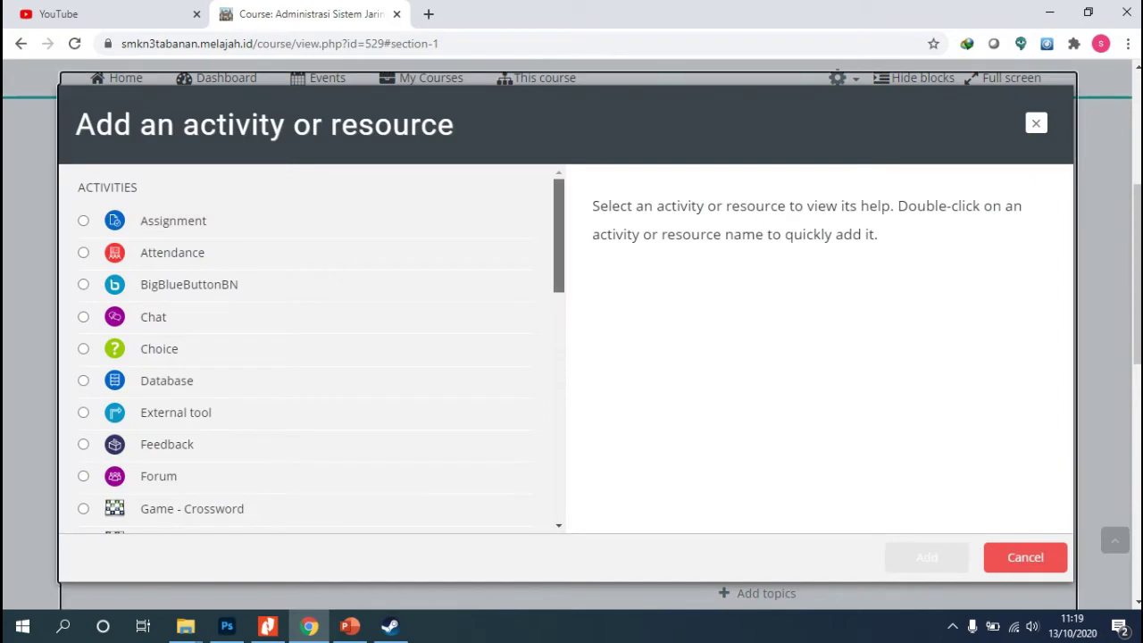
pyautogui.scroll(-2, 312, 348)
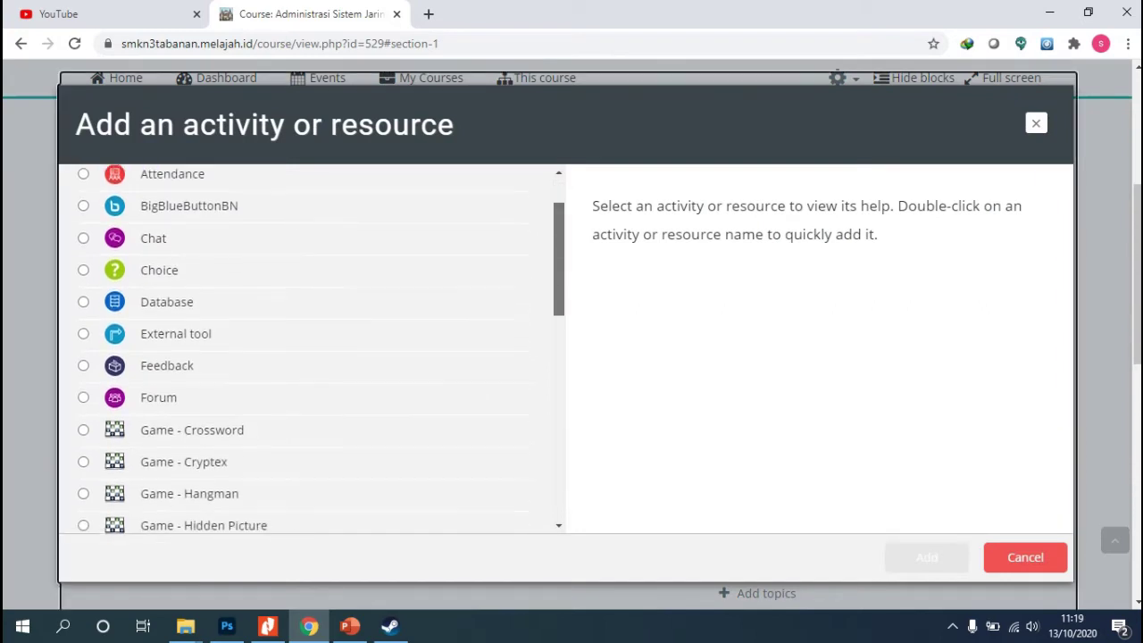
pyautogui.scroll(2, 313, 348)
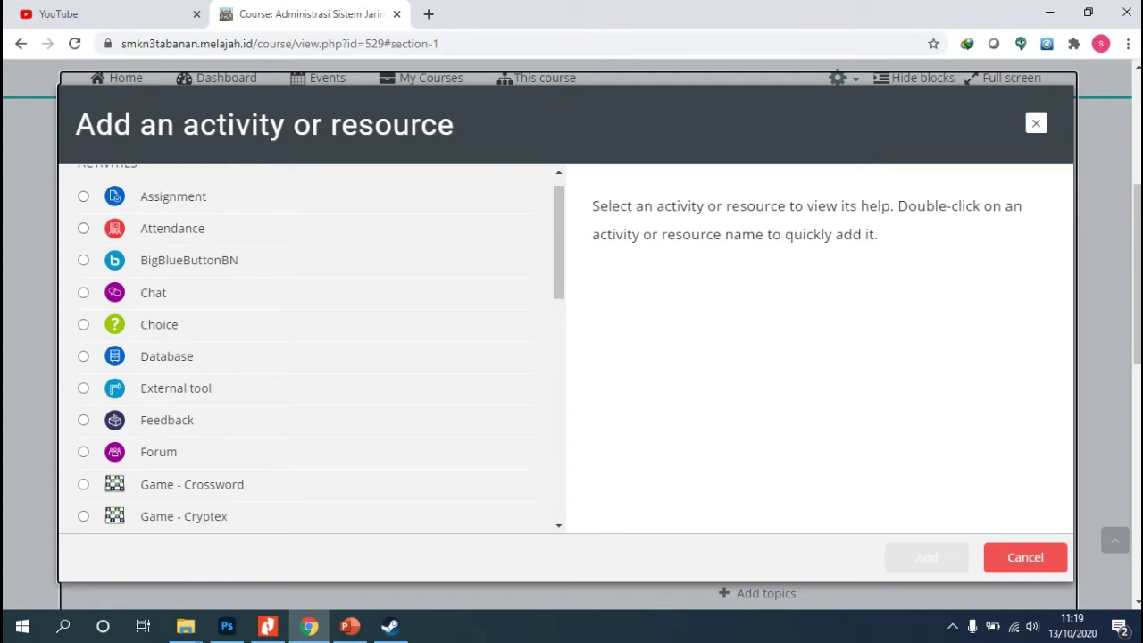
pyautogui.scroll(-1, 313, 348)
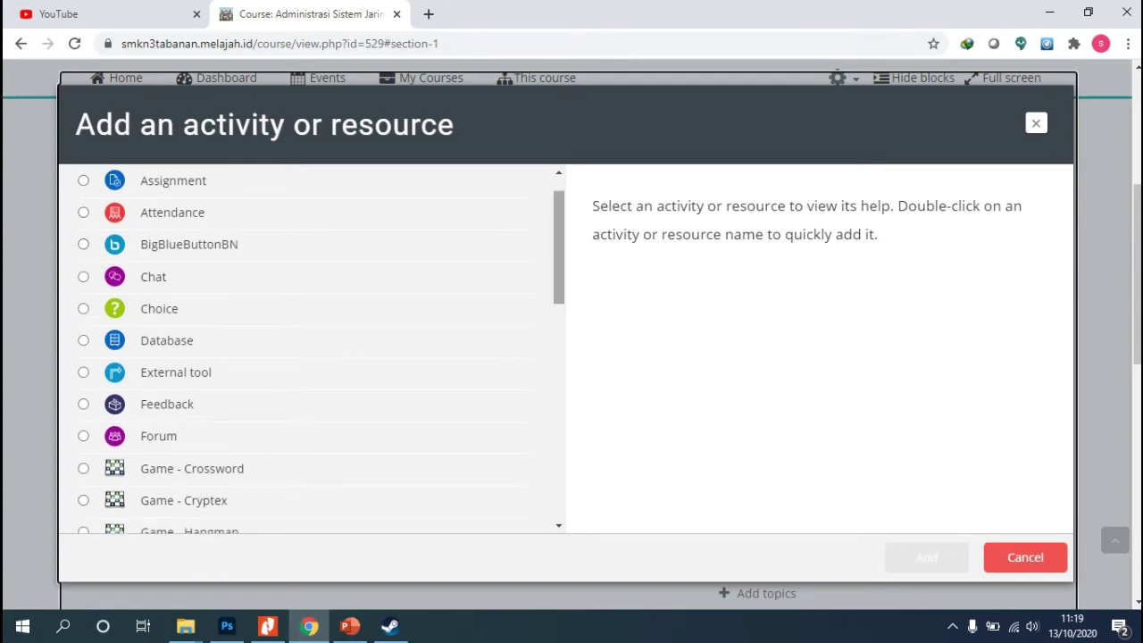
pyautogui.scroll(-1, 312, 349)
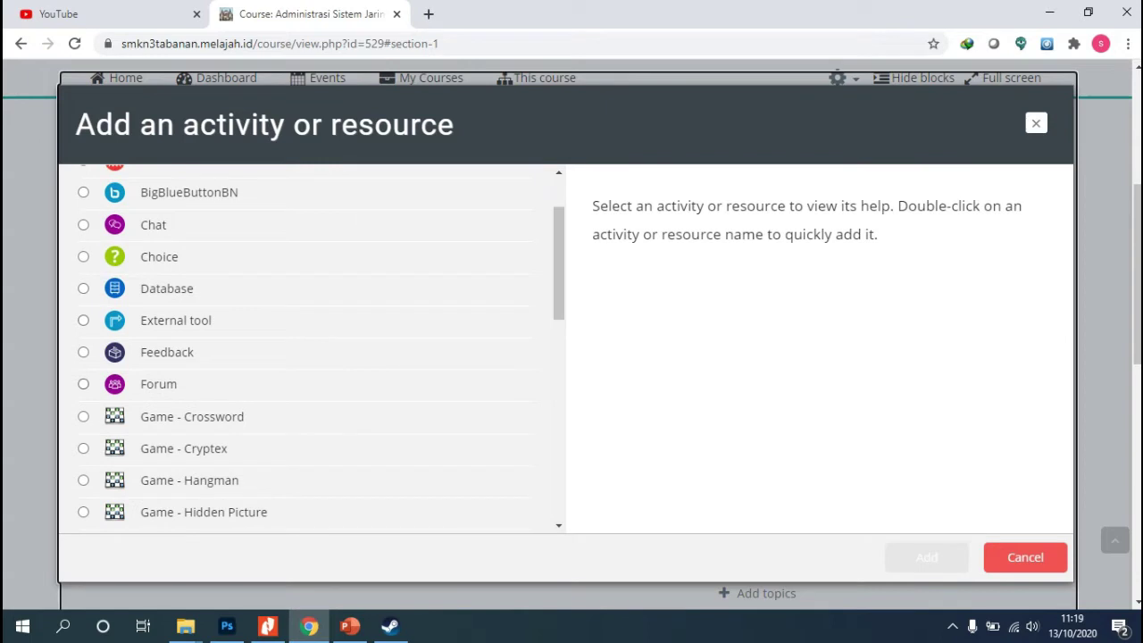
pyautogui.scroll(-3, 312, 348)
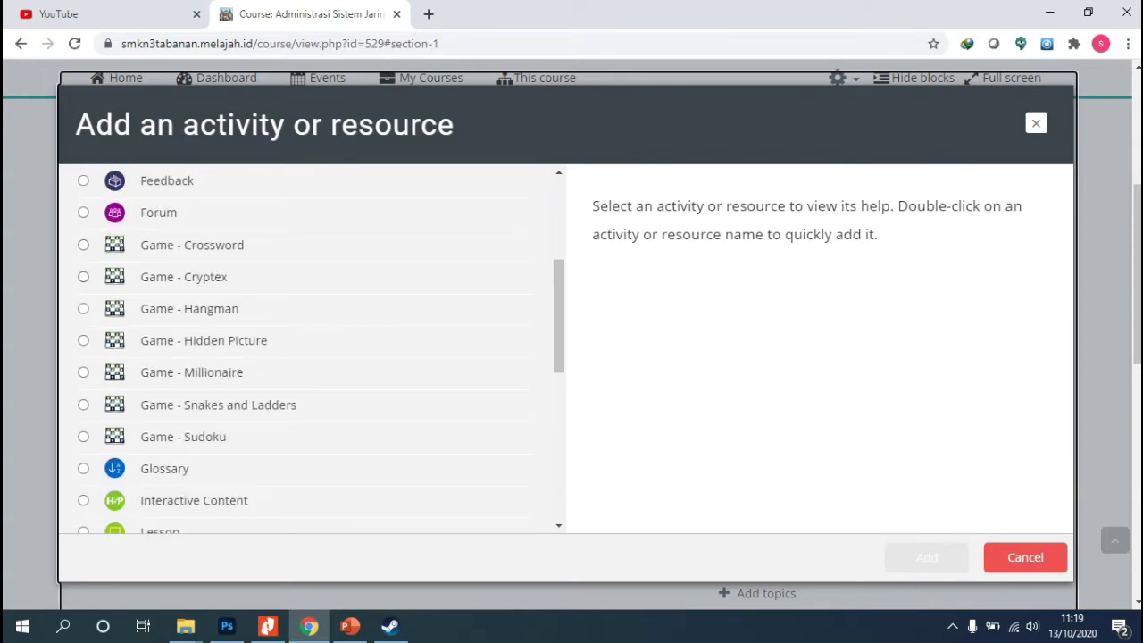
pyautogui.scroll(-4, 313, 348)
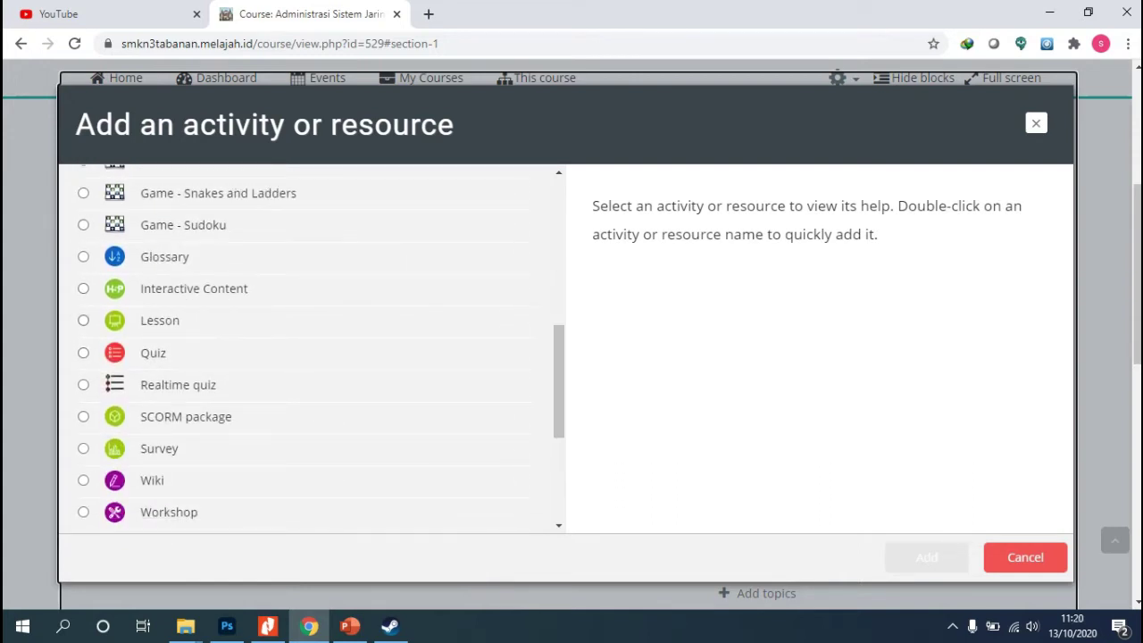
pyautogui.scroll(-5, 312, 348)
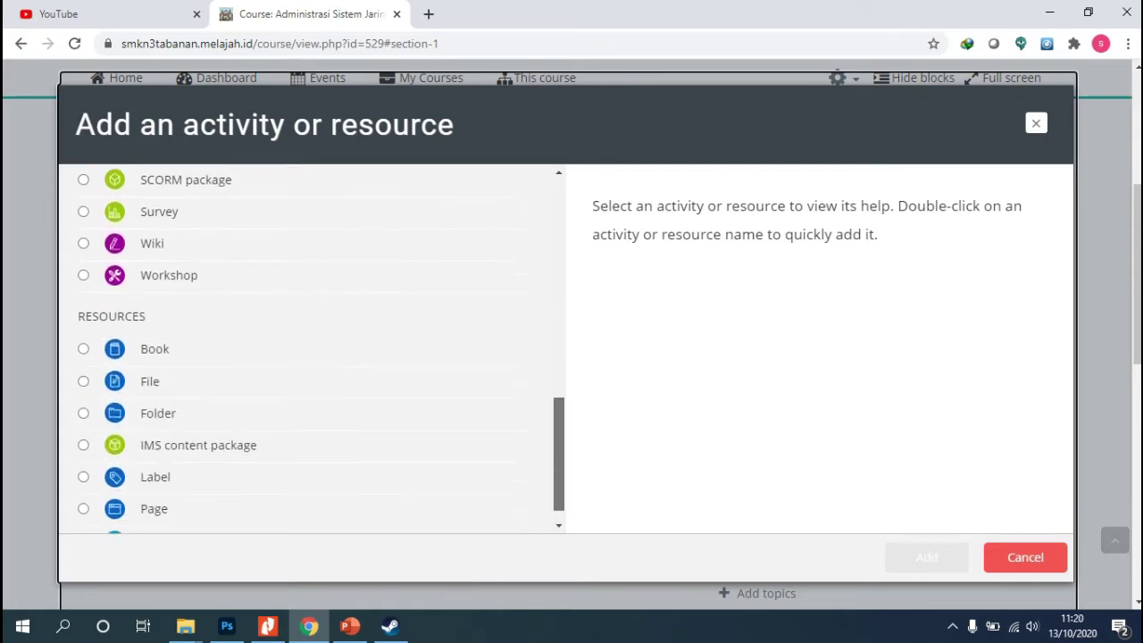
pyautogui.scroll(4, 313, 348)
pyautogui.scroll(-4, 312, 348)
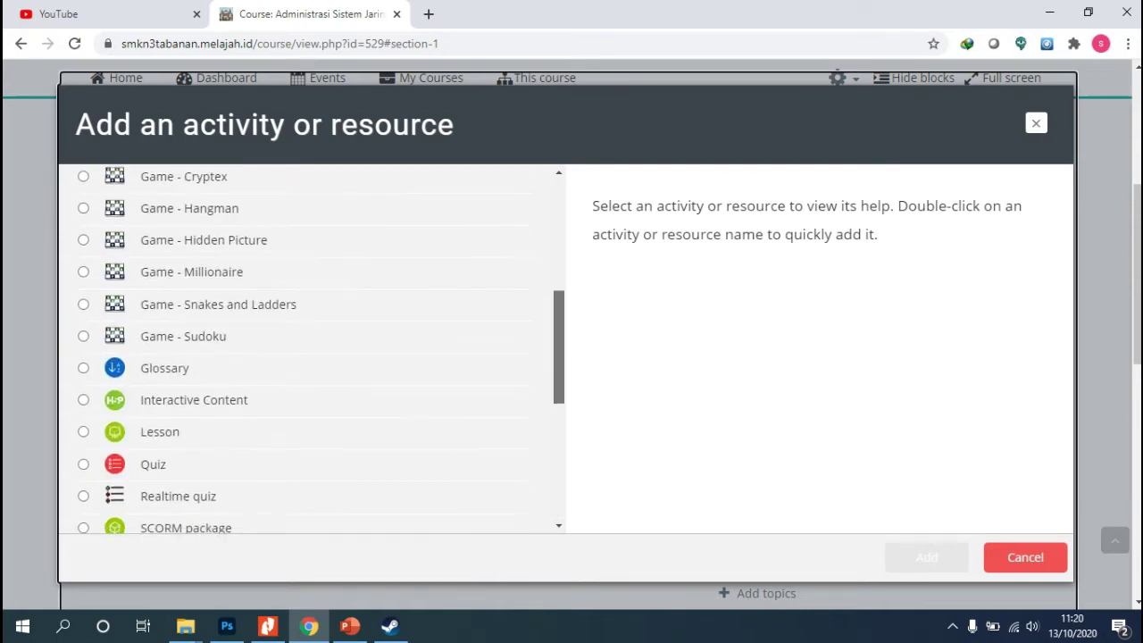
pyautogui.scroll(3, 313, 349)
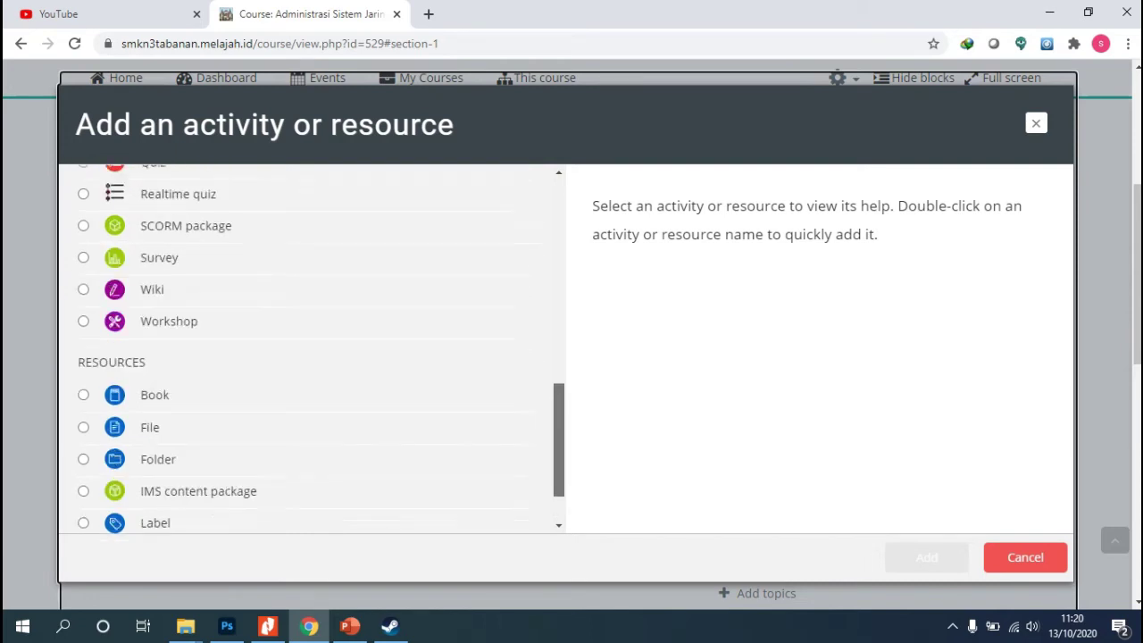
pyautogui.scroll(10, 313, 349)
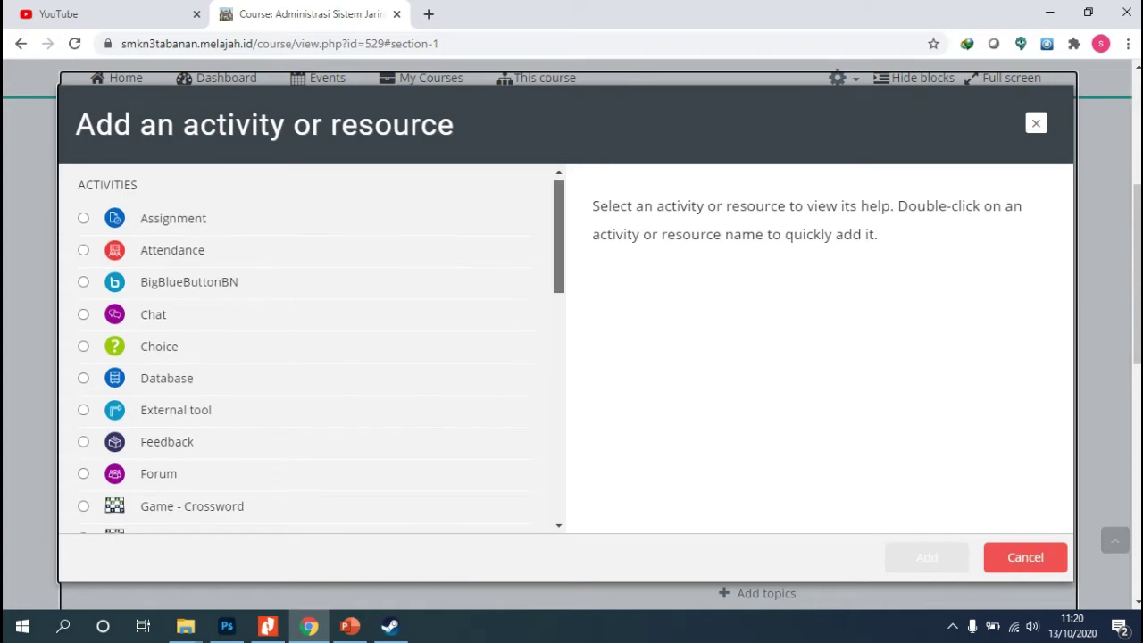
pyautogui.scroll(-1, 312, 348)
pyautogui.scroll(1, 312, 348)
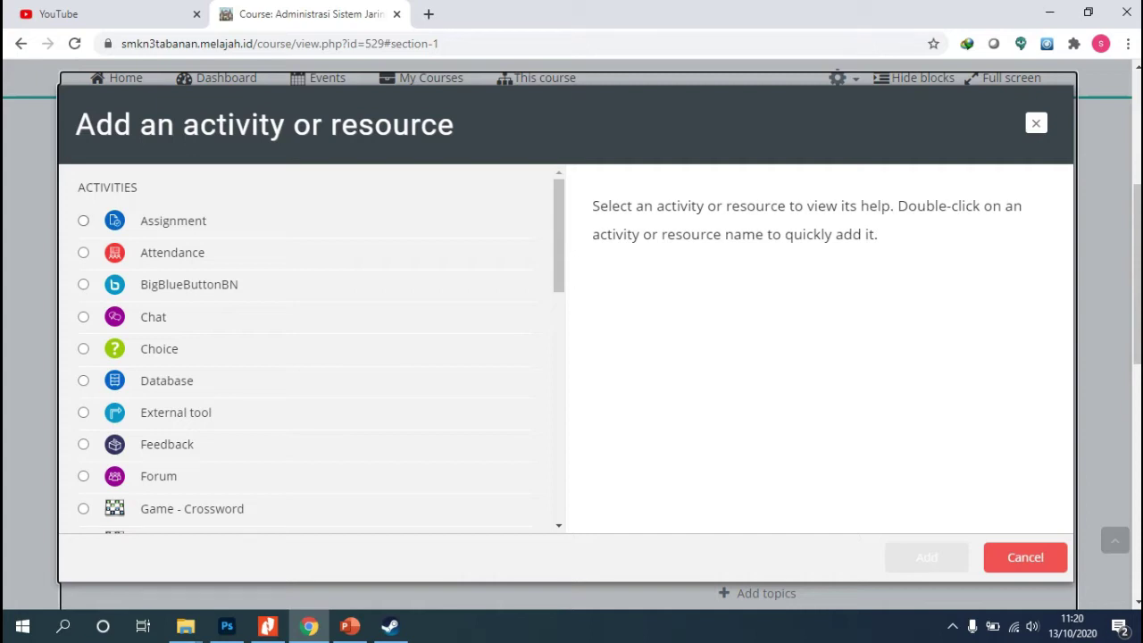
# - Add an Interactive Content activity to Kegiatan Belajar 1, reloading the page and resubmitting the form to open its settings
pyautogui.scroll(-5, 312, 348)
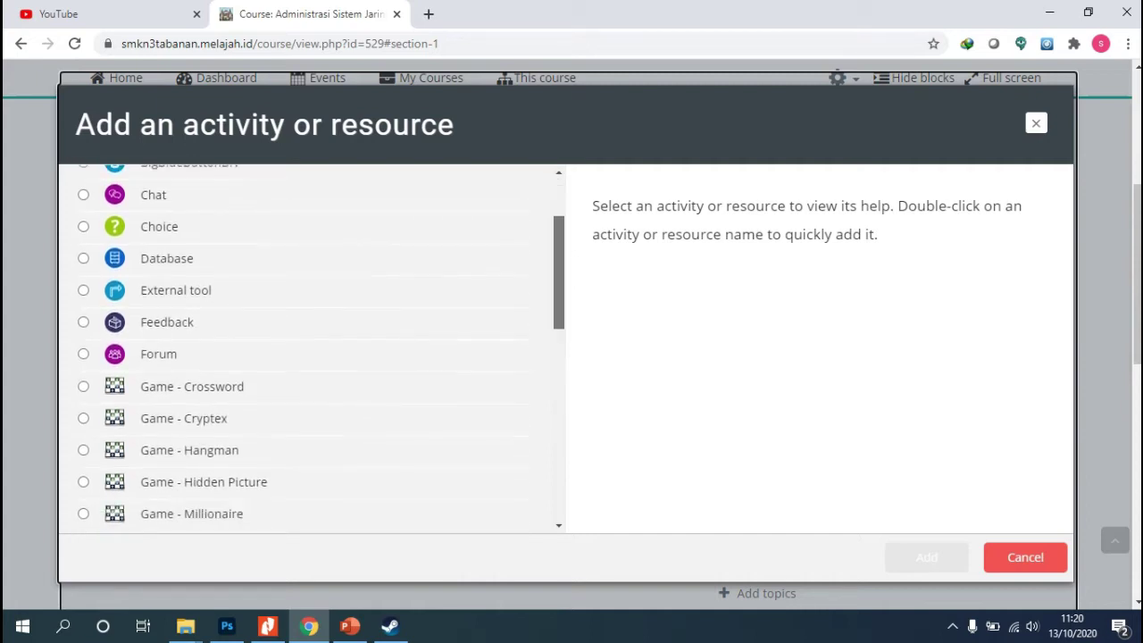
pyautogui.scroll(-3, 312, 349)
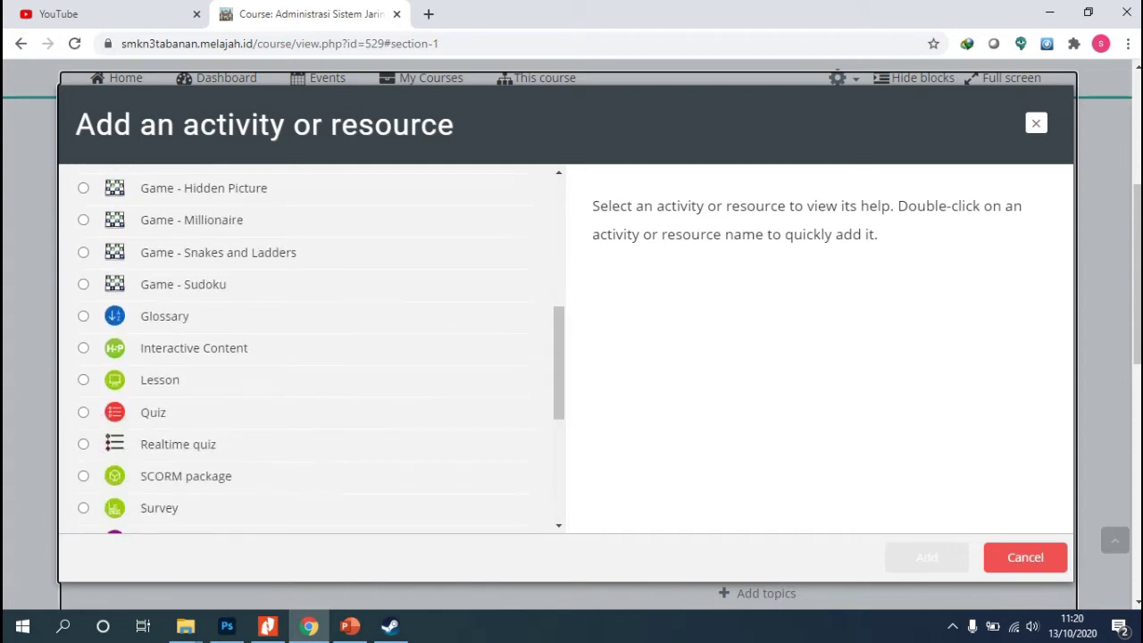
pyautogui.click(194, 347)
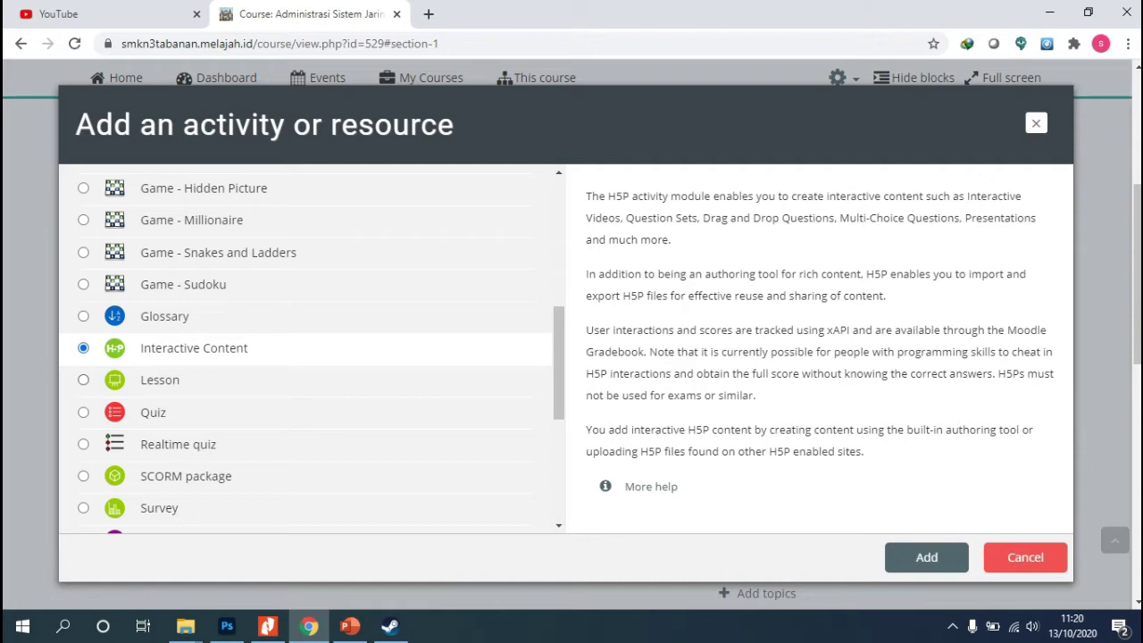
pyautogui.click(926, 556)
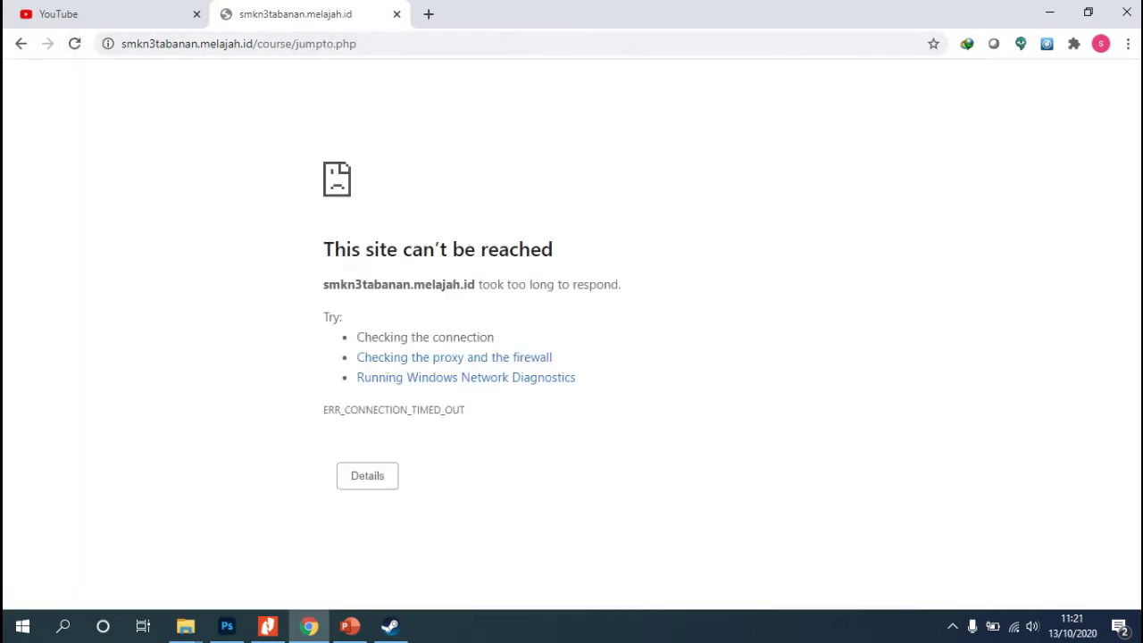
pyautogui.press('F5')
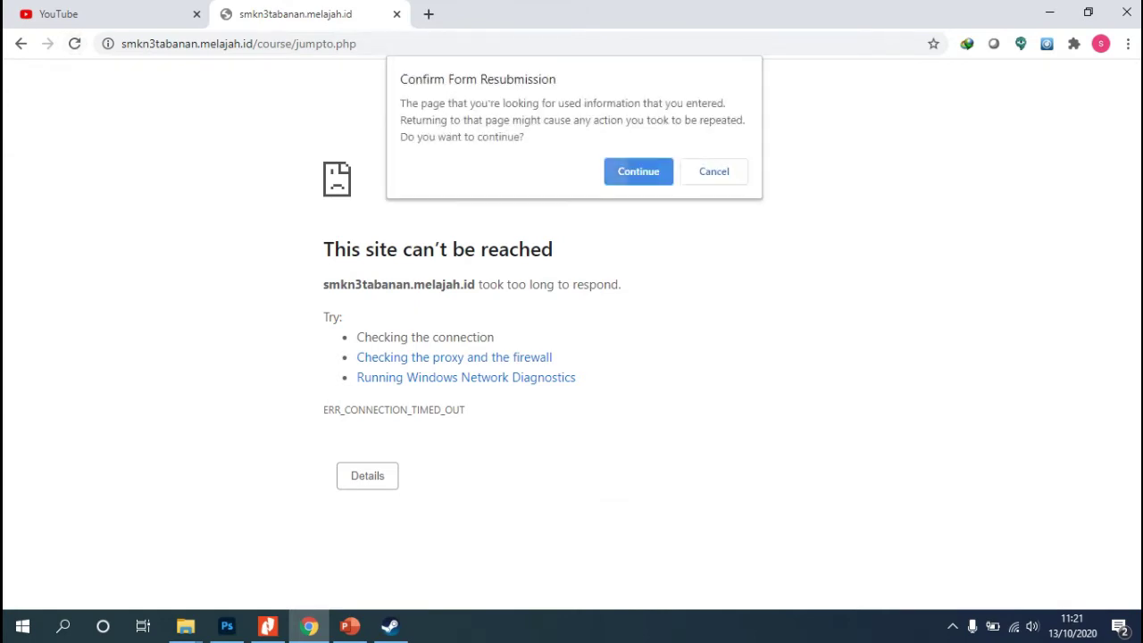
pyautogui.press('Return')
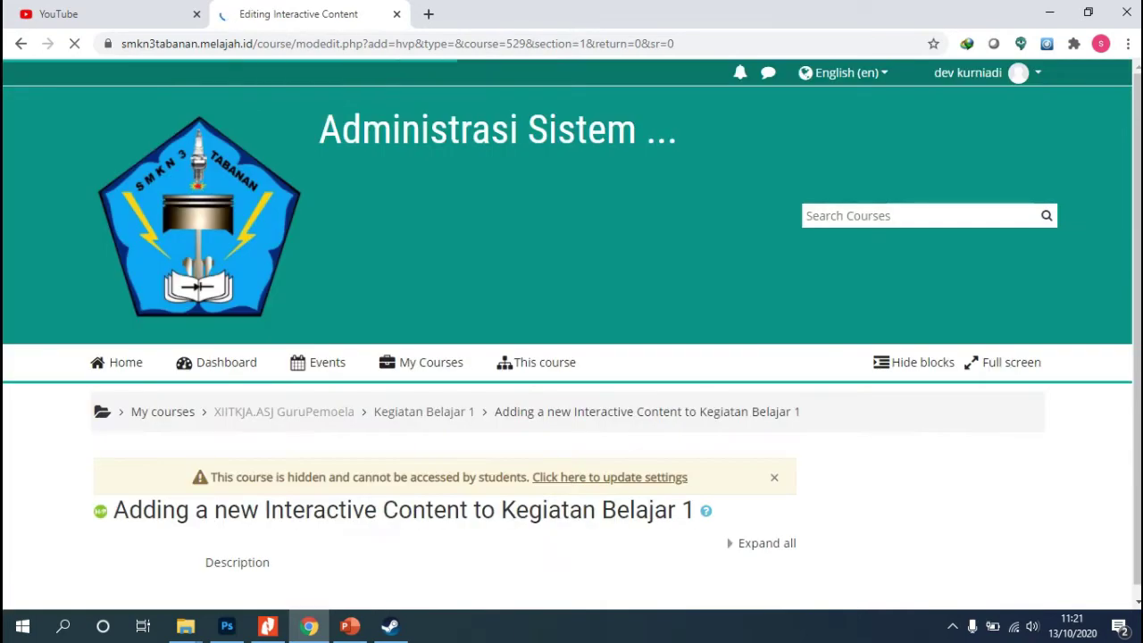
# - Examine the new Interactive Content form, from the description field and its display option to the H5P content type list
pyautogui.scroll(-10, 863, 166)
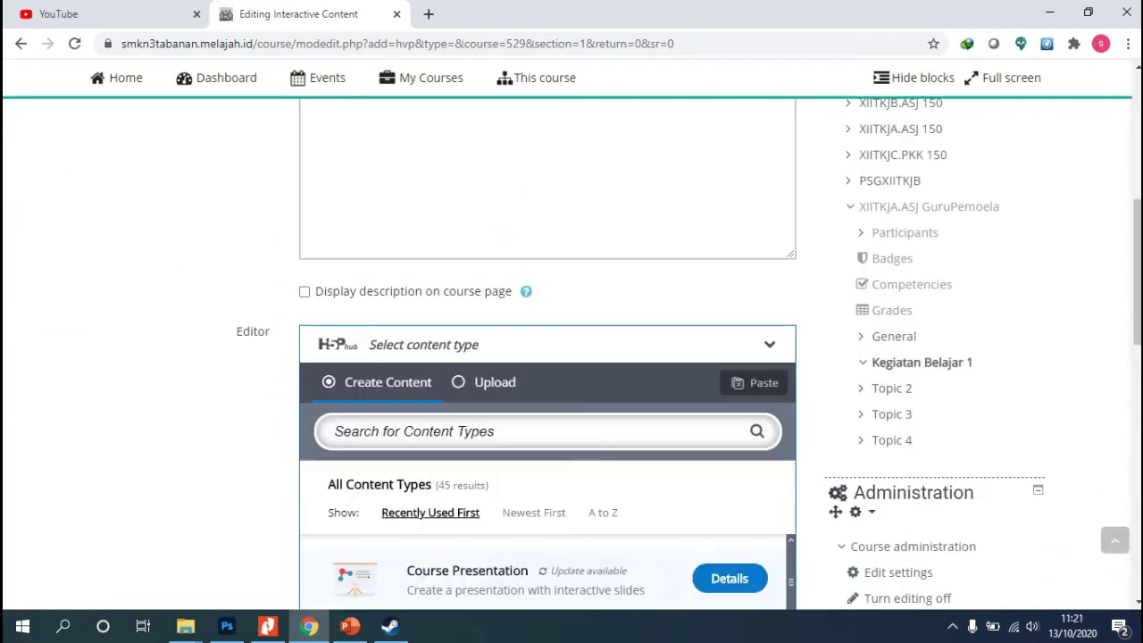
pyautogui.scroll(5, 572, 334)
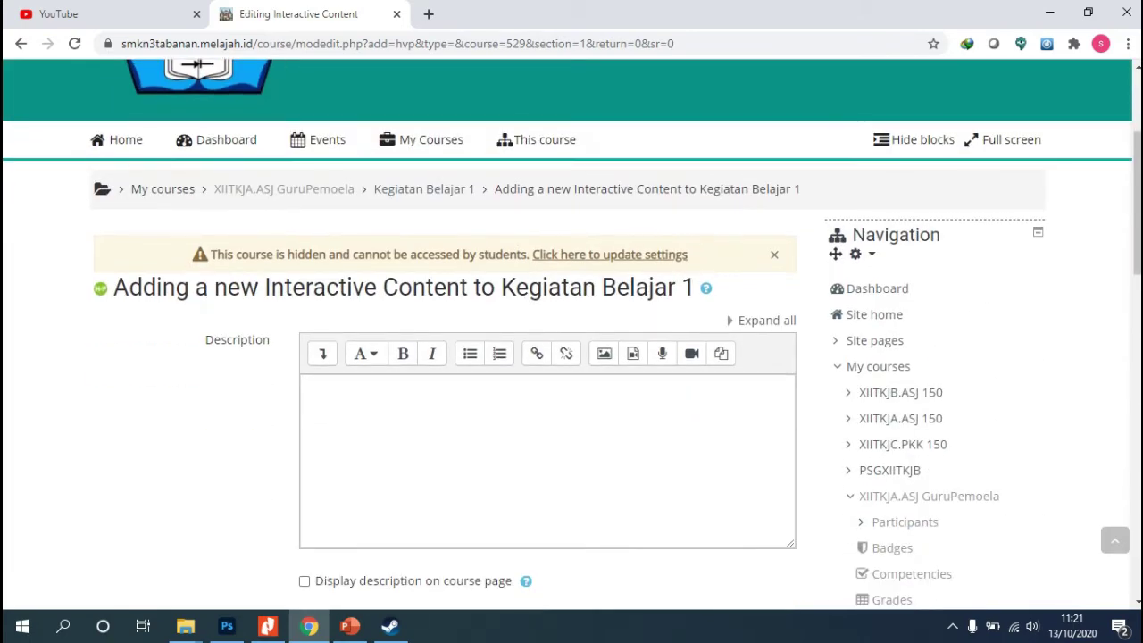
pyautogui.scroll(-2, 572, 357)
pyautogui.scroll(-2, 571, 357)
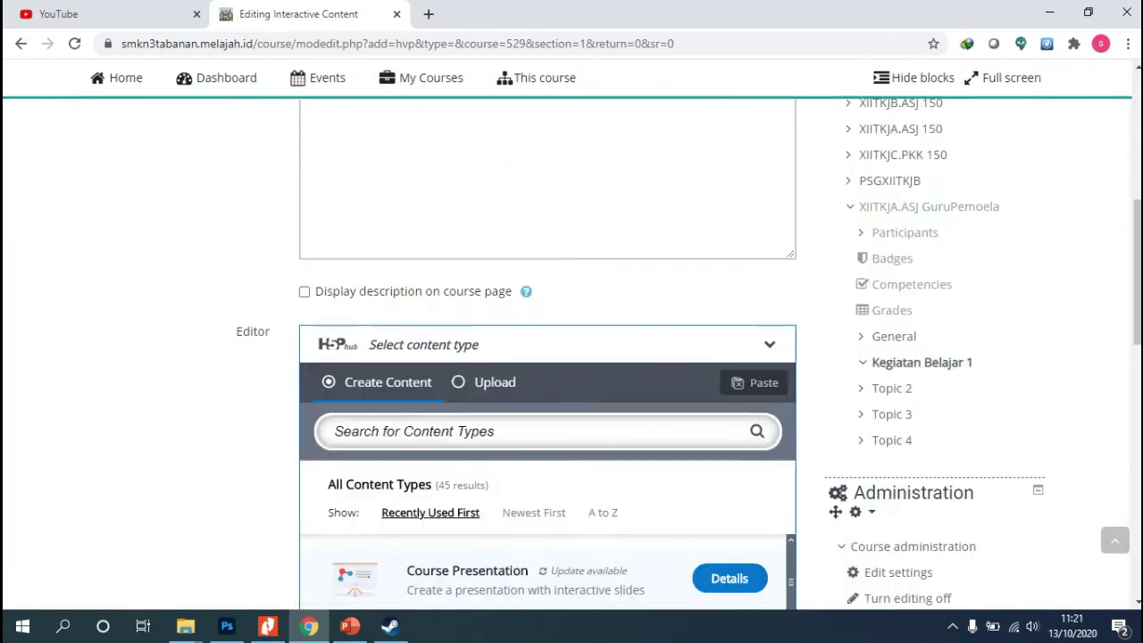
pyautogui.scroll(1, 571, 357)
pyautogui.scroll(1, 571, 357)
pyautogui.scroll(-2, 571, 357)
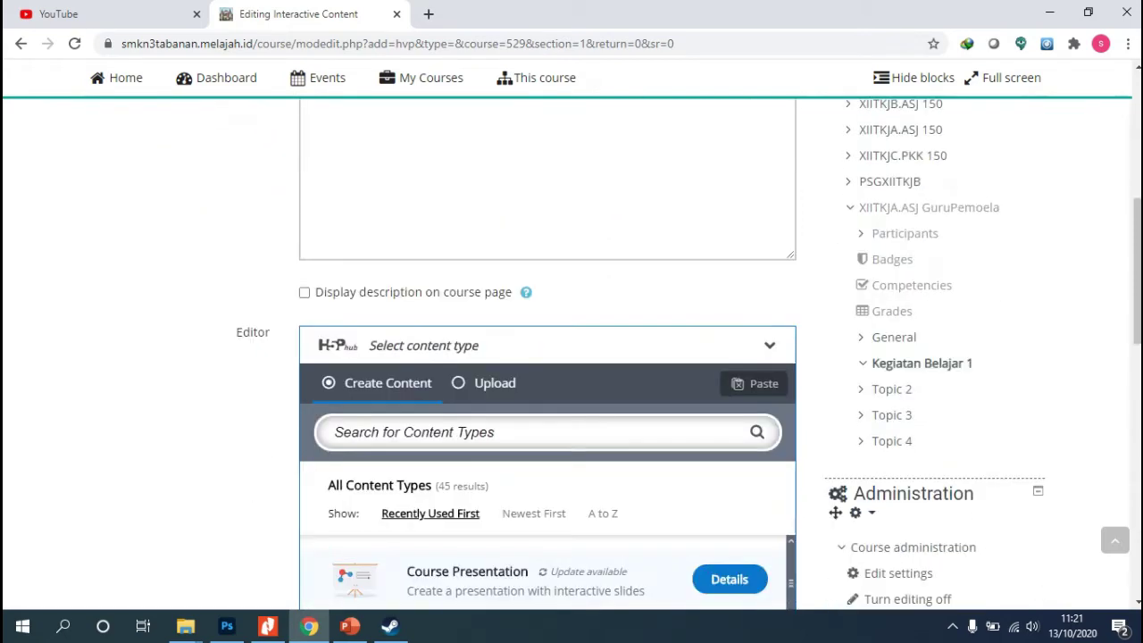
pyautogui.scroll(1, 571, 357)
pyautogui.click(311, 183)
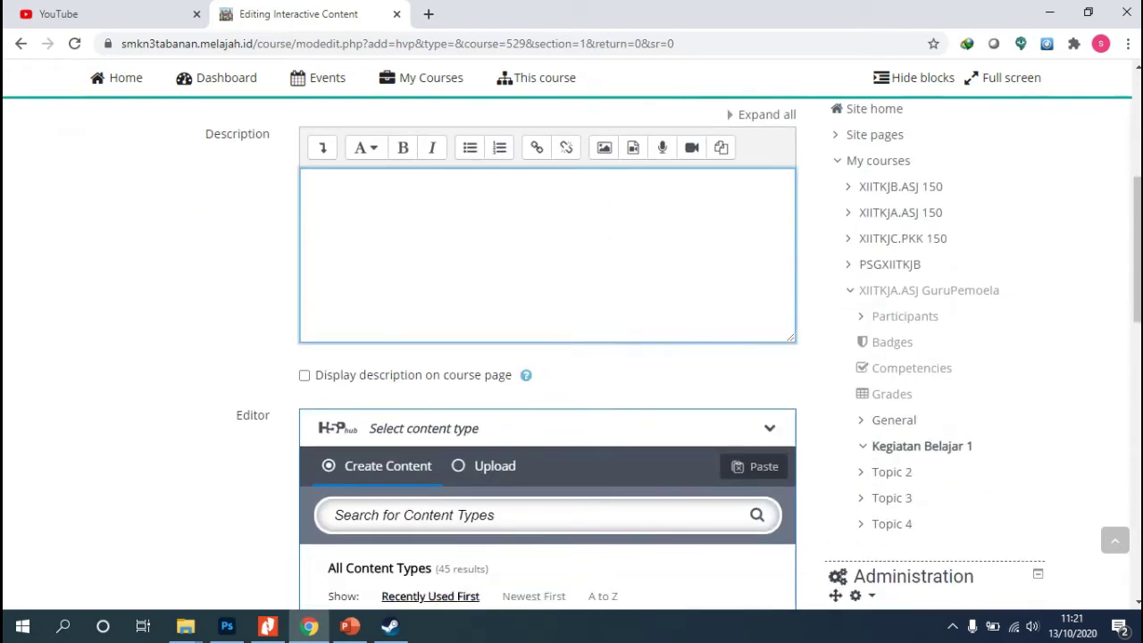
pyautogui.scroll(-1, 571, 357)
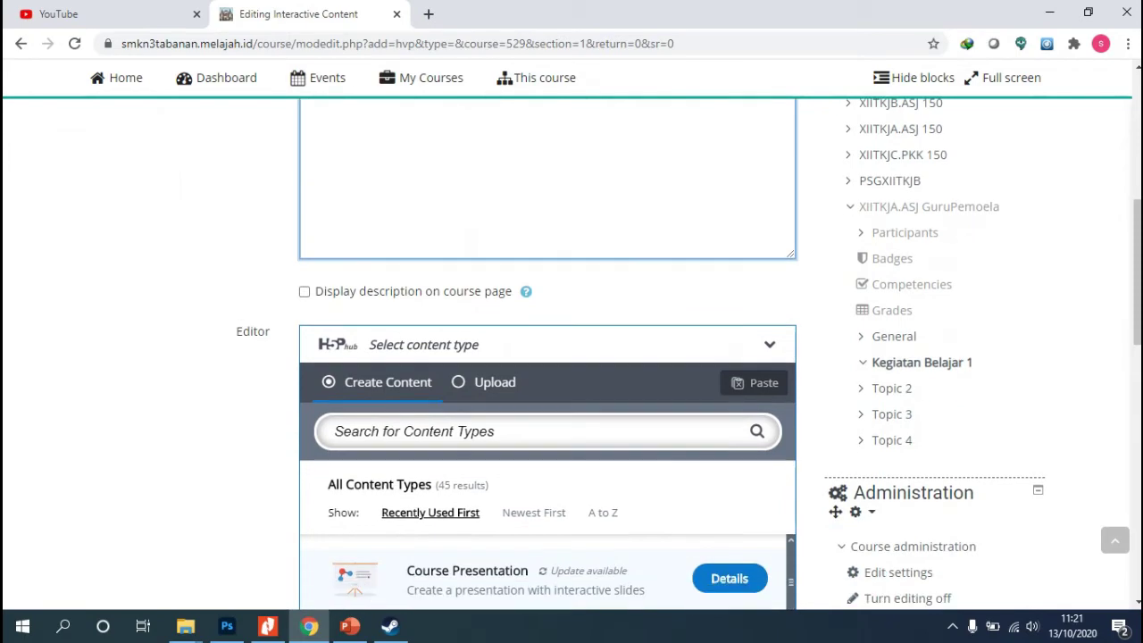
pyautogui.scroll(-3, 571, 357)
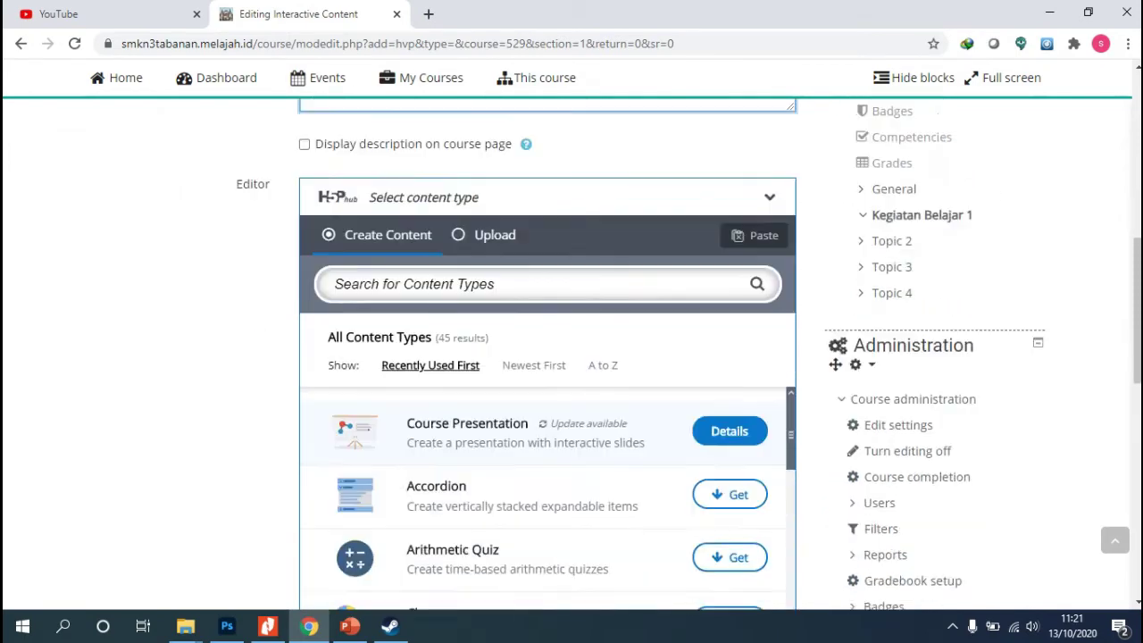
pyautogui.scroll(6, 571, 357)
pyautogui.scroll(-5, 571, 358)
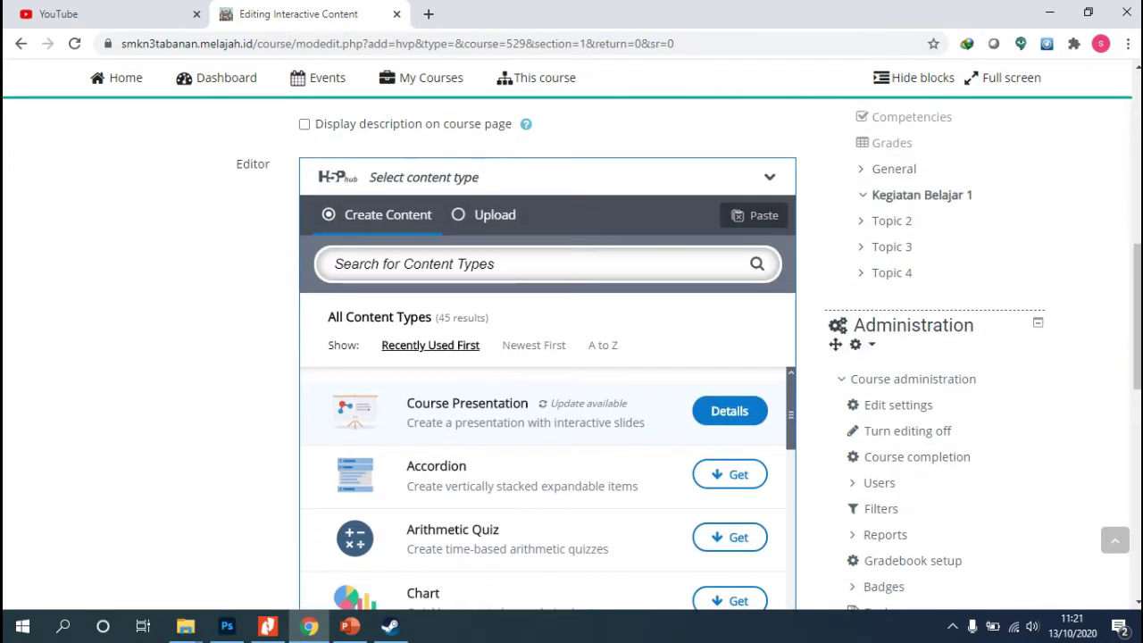
pyautogui.scroll(1, 572, 357)
pyautogui.scroll(-1, 571, 357)
pyautogui.scroll(-1, 545, 446)
pyautogui.scroll(1, 545, 447)
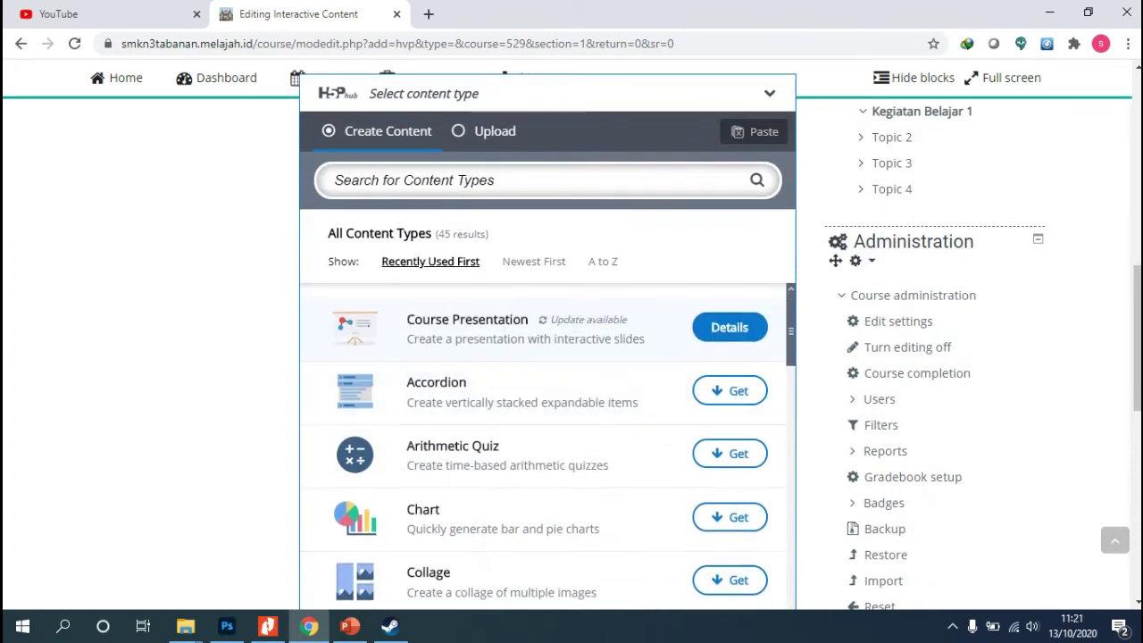
# - Examine the H5P content types on offer, from Course Presentation through the quiz, image and audio types to KewAr Code
pyautogui.scroll(-1, 571, 357)
pyautogui.scroll(-1, 572, 357)
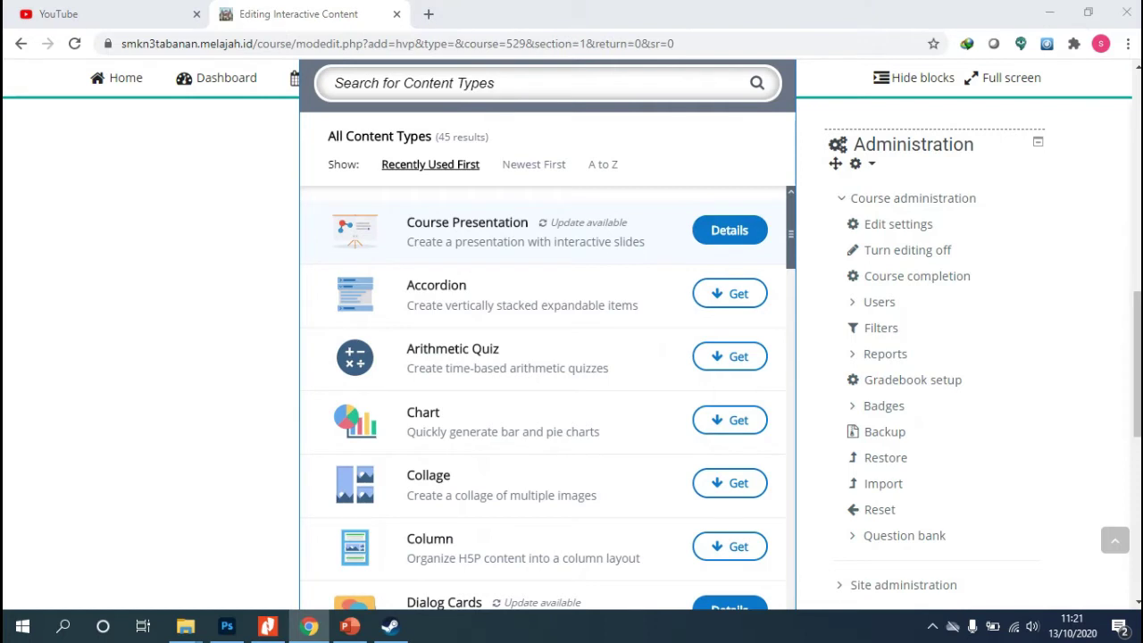
pyautogui.scroll(-1, 547, 398)
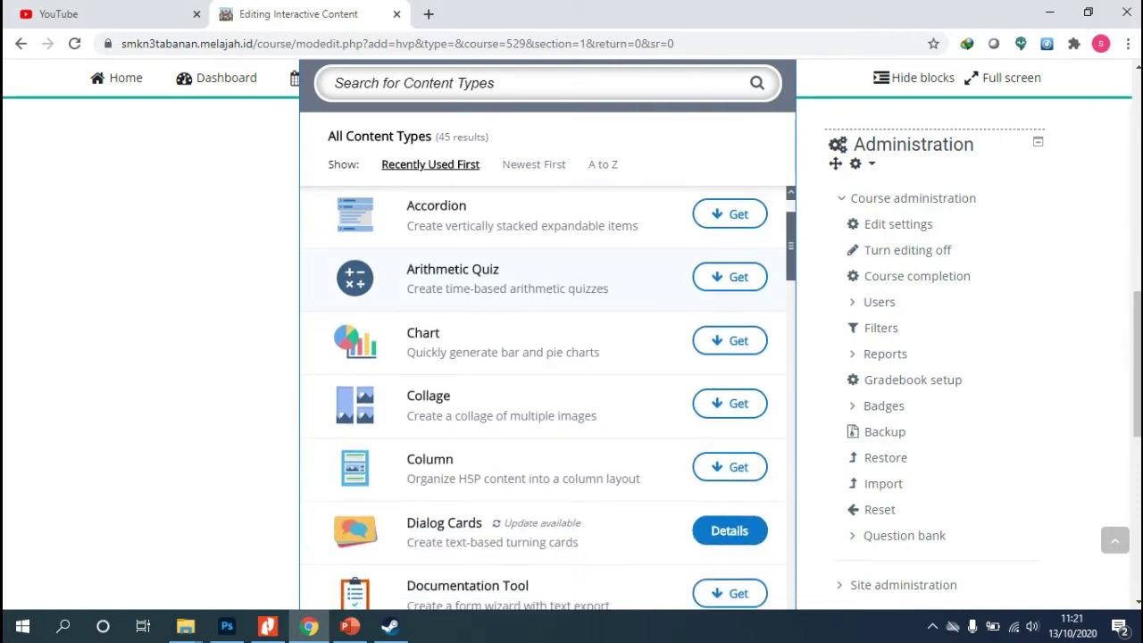
pyautogui.scroll(-1, 547, 268)
pyautogui.scroll(-1, 547, 295)
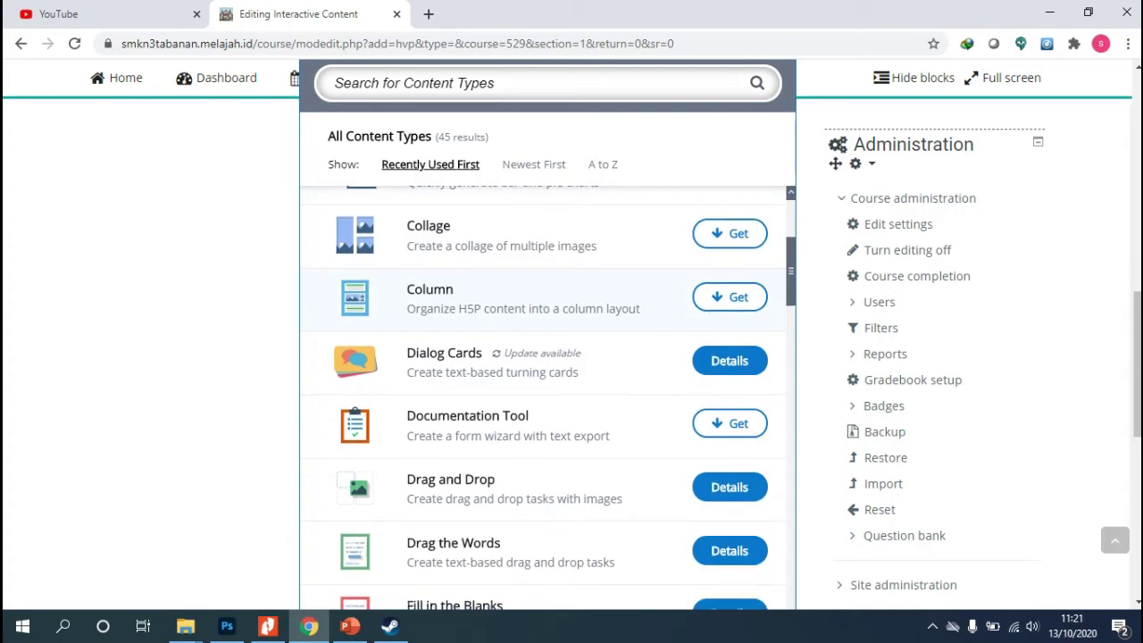
pyautogui.scroll(-2, 547, 268)
pyautogui.scroll(1, 547, 268)
pyautogui.scroll(-4, 547, 267)
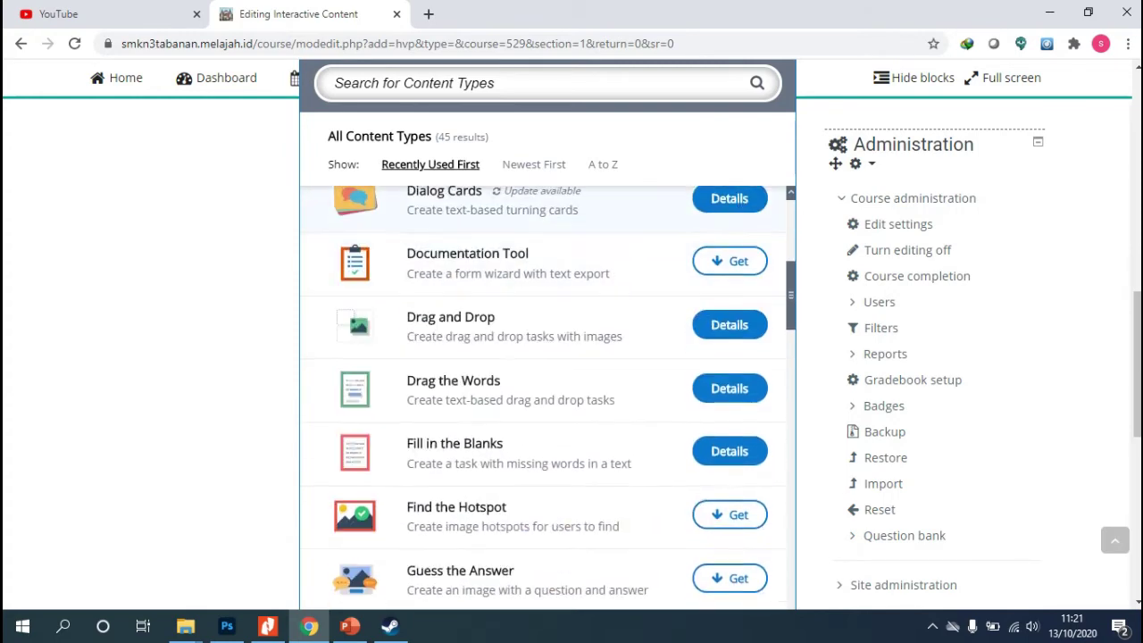
pyautogui.scroll(-5, 547, 277)
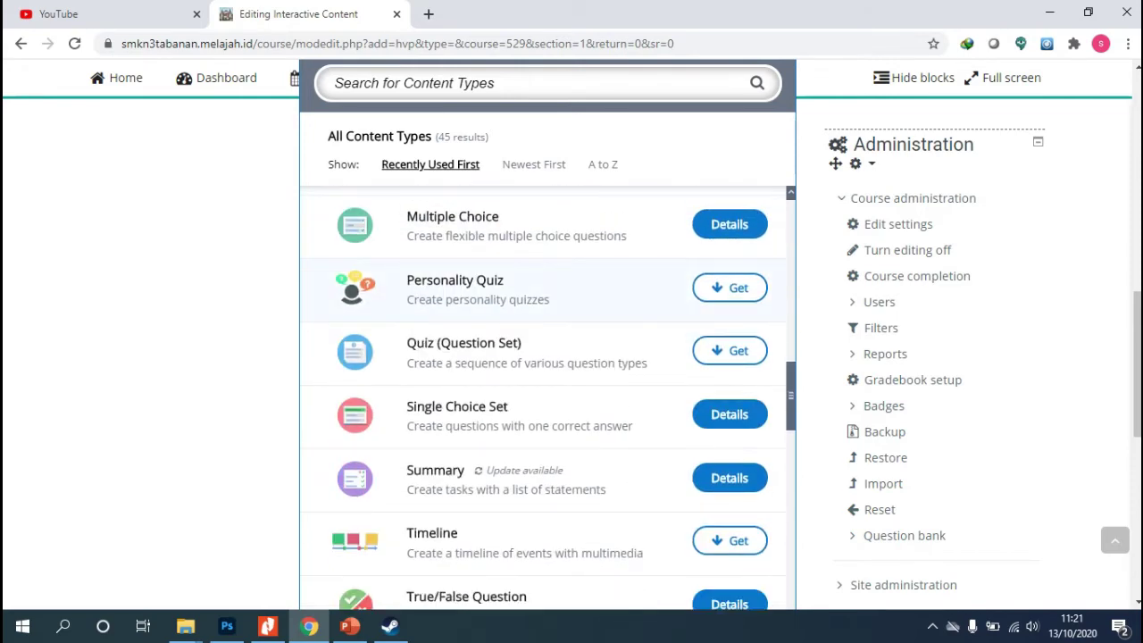
pyautogui.scroll(-1, 547, 285)
pyautogui.scroll(-10, 547, 285)
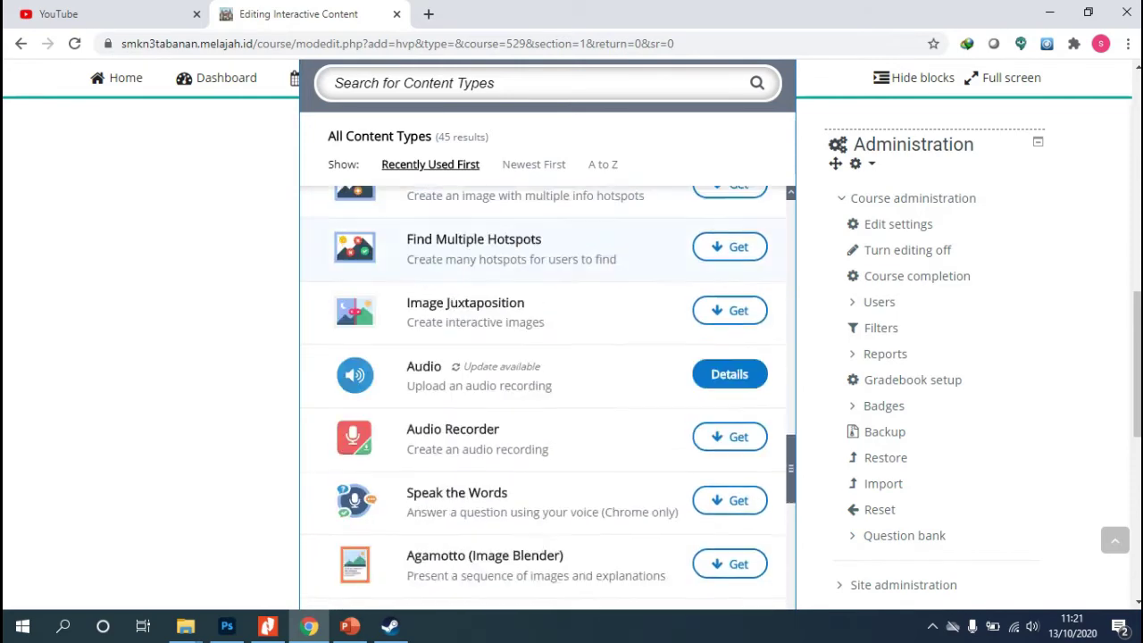
pyautogui.scroll(-3, 547, 397)
pyautogui.scroll(10, 547, 397)
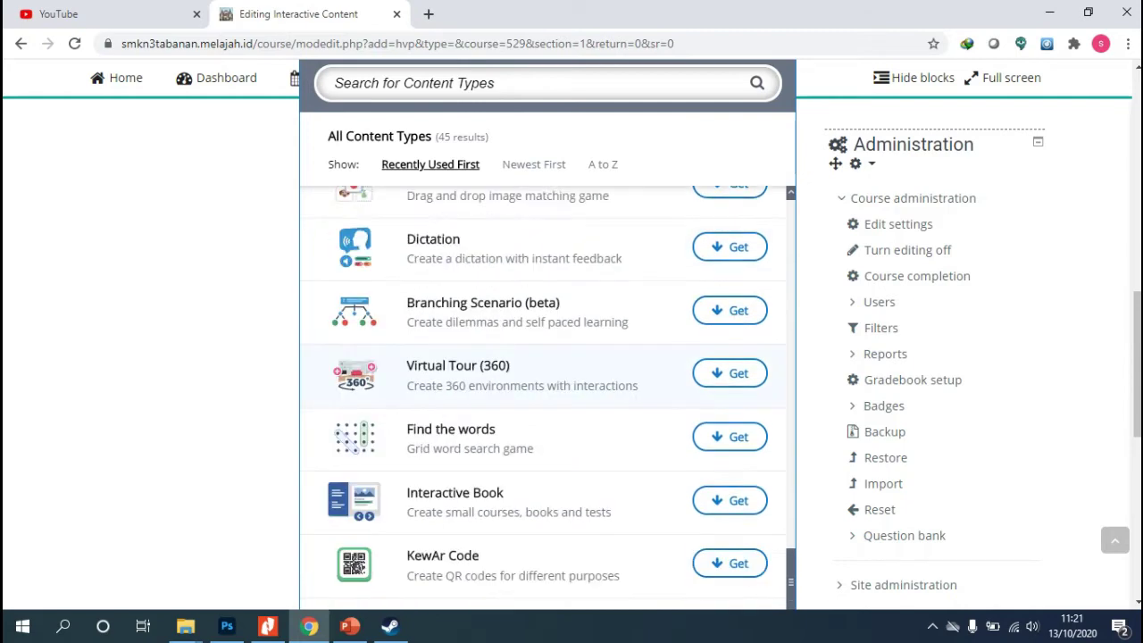
pyautogui.scroll(10, 547, 398)
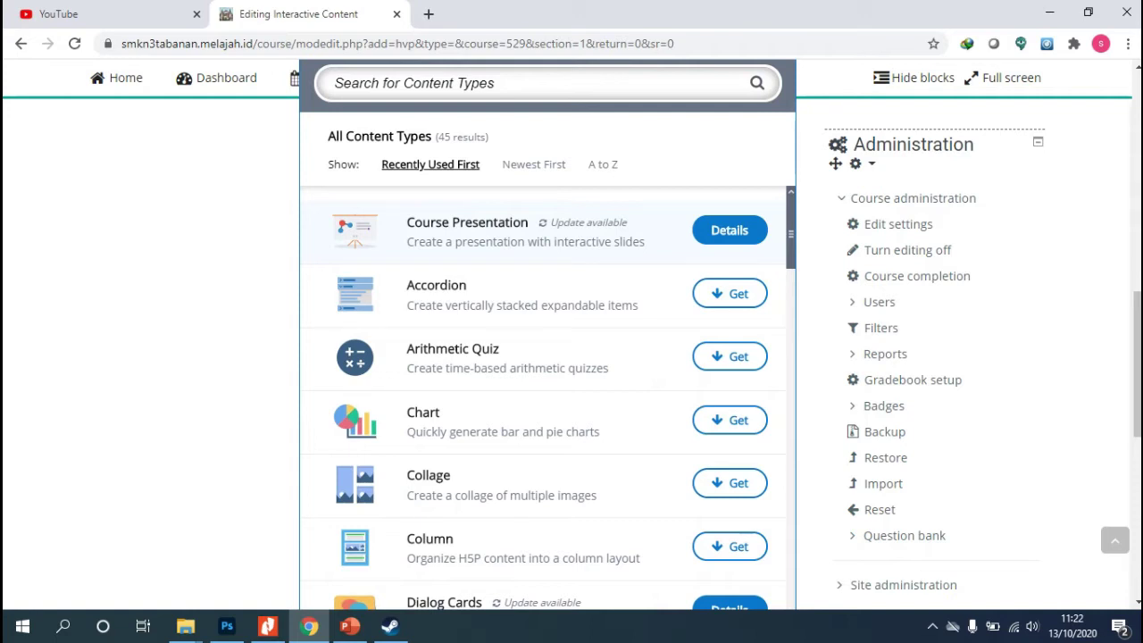
# - Choose Course Presentation as the content type and look over its slide editor and display options
pyautogui.click(525, 232)
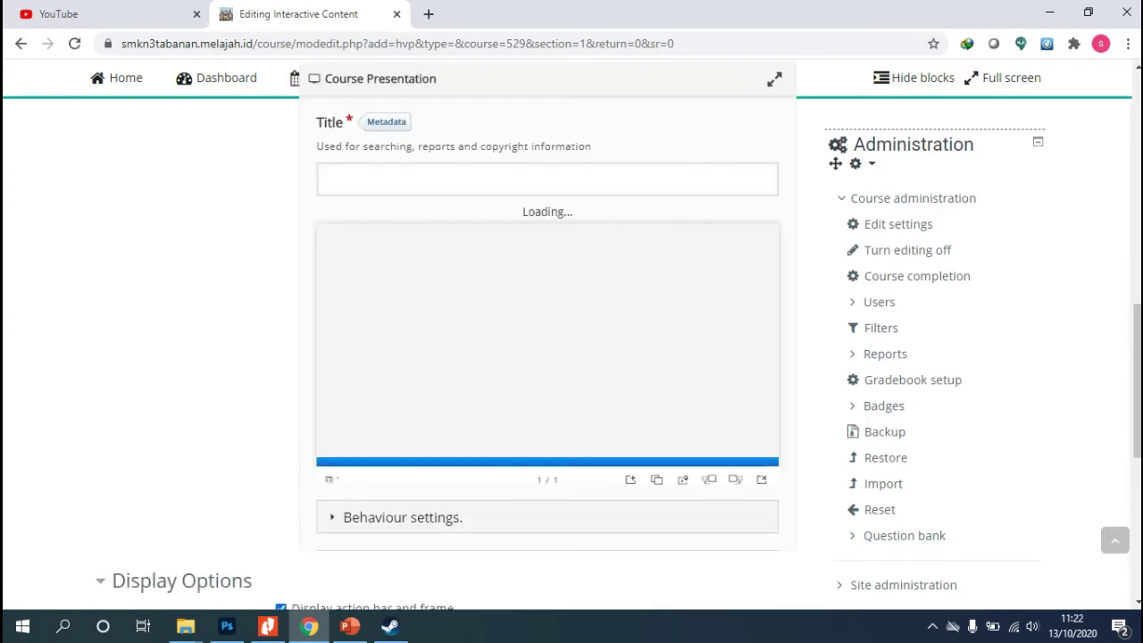
pyautogui.scroll(2, 547, 378)
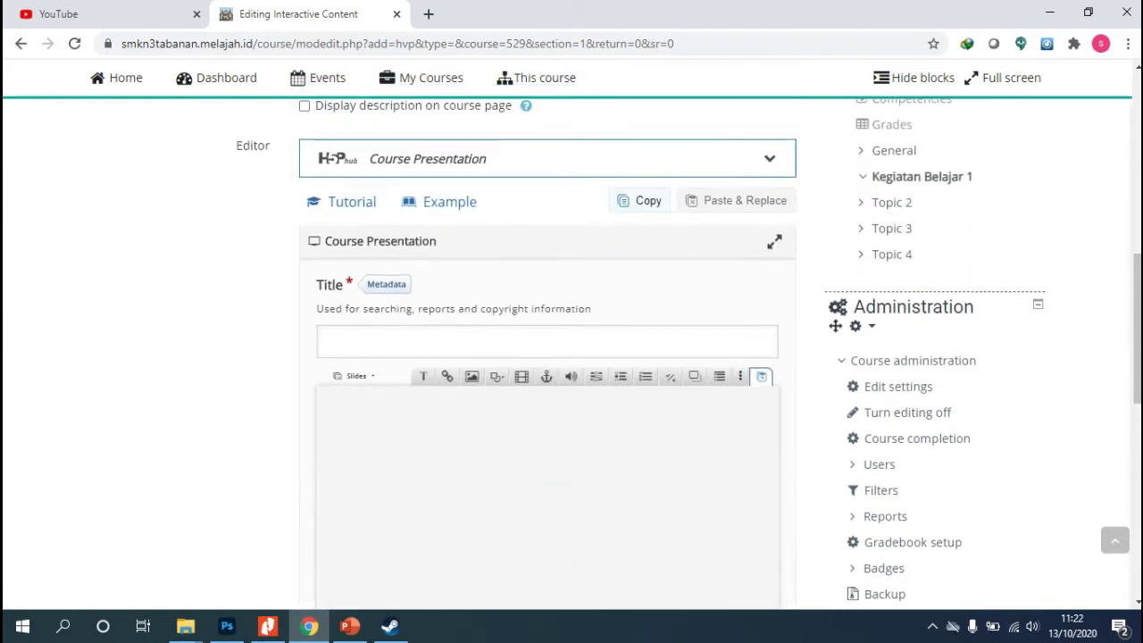
pyautogui.scroll(-3, 547, 378)
pyautogui.scroll(-2, 547, 377)
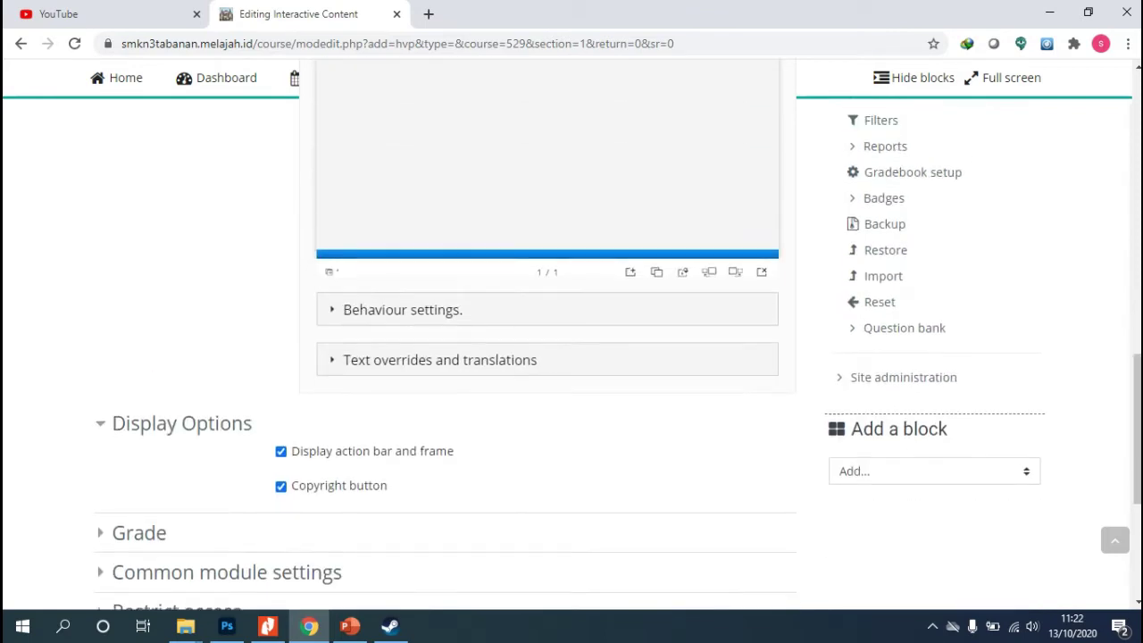
pyautogui.scroll(3, 547, 378)
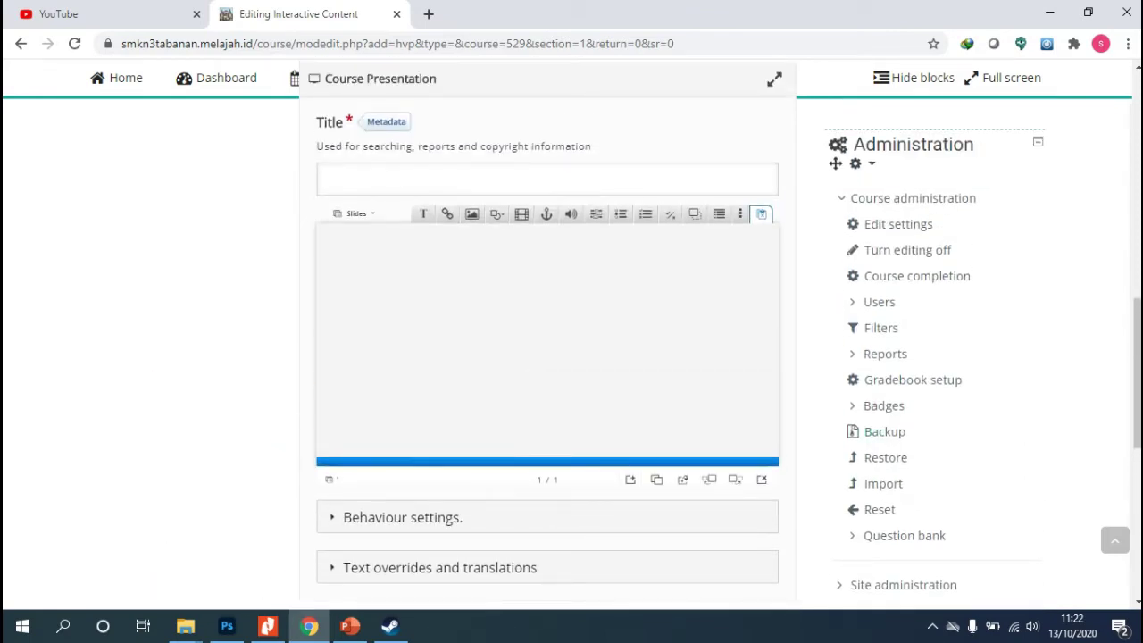
# - Title the course presentation "Materi Control Panel Hosting"
pyautogui.click(547, 178)
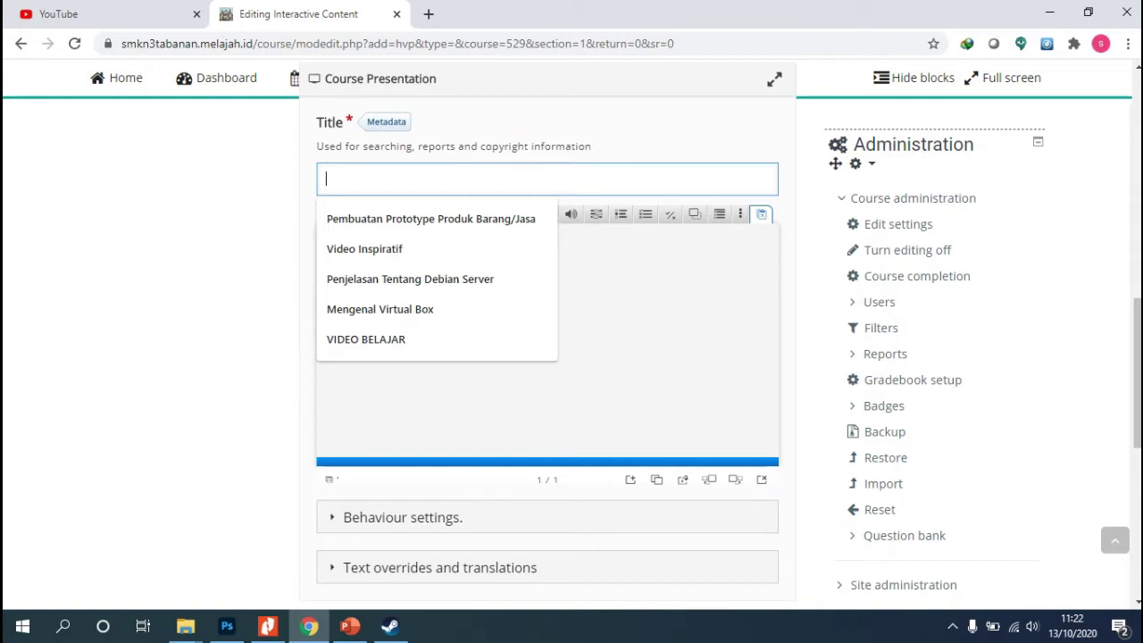
pyautogui.write('Materi')
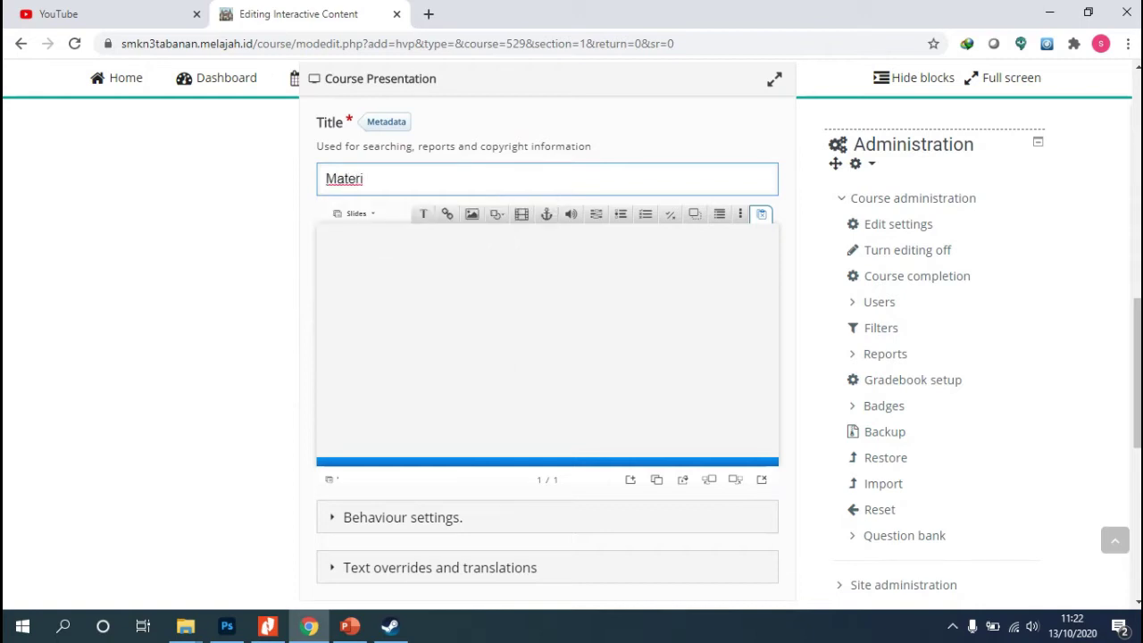
pyautogui.write(' Control Panel h')
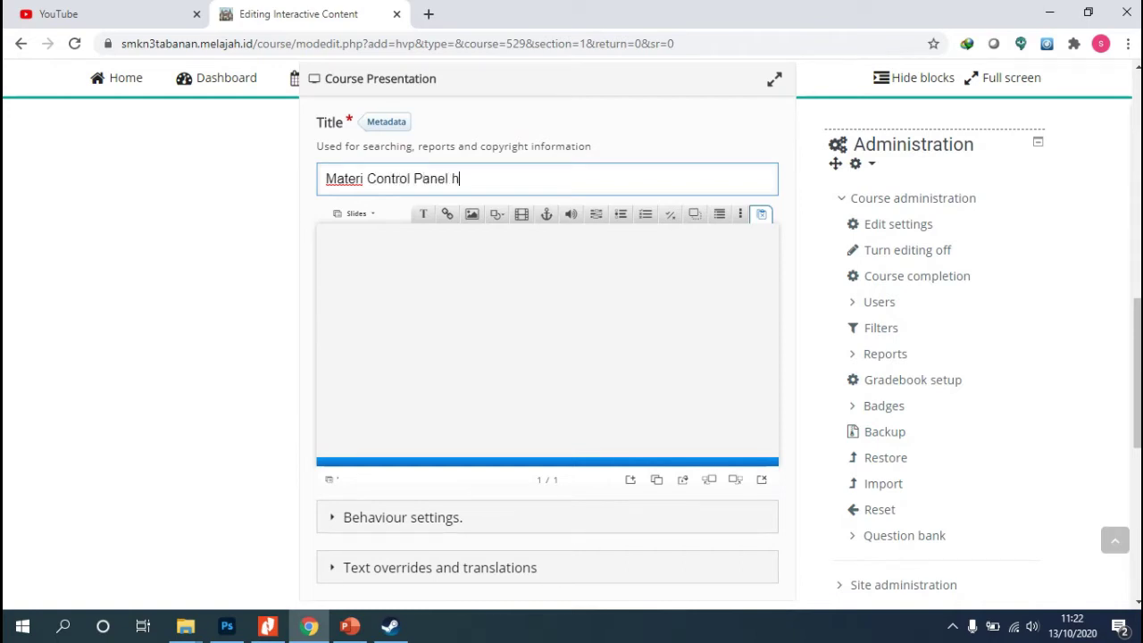
pyautogui.write('osting')
pyautogui.press('BackSpace')
pyautogui.write('H')
pyautogui.click(453, 299)
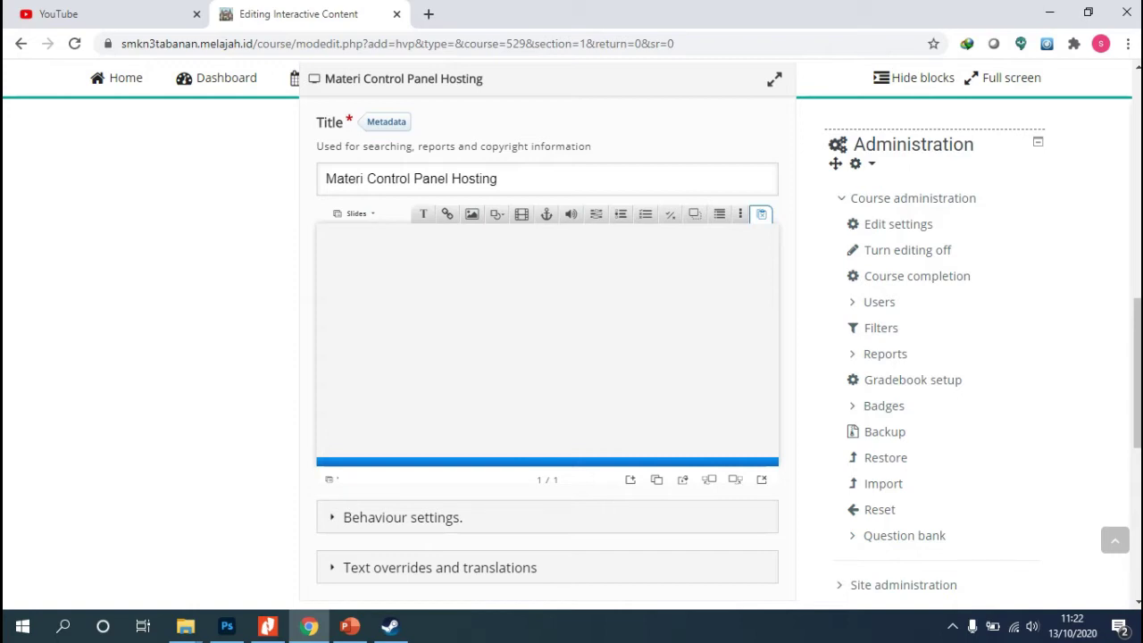
# - Open Google in a new browser tab and search for "materi asj mengenal control panel hosting"
pyautogui.hotkey('ctrl', 't')
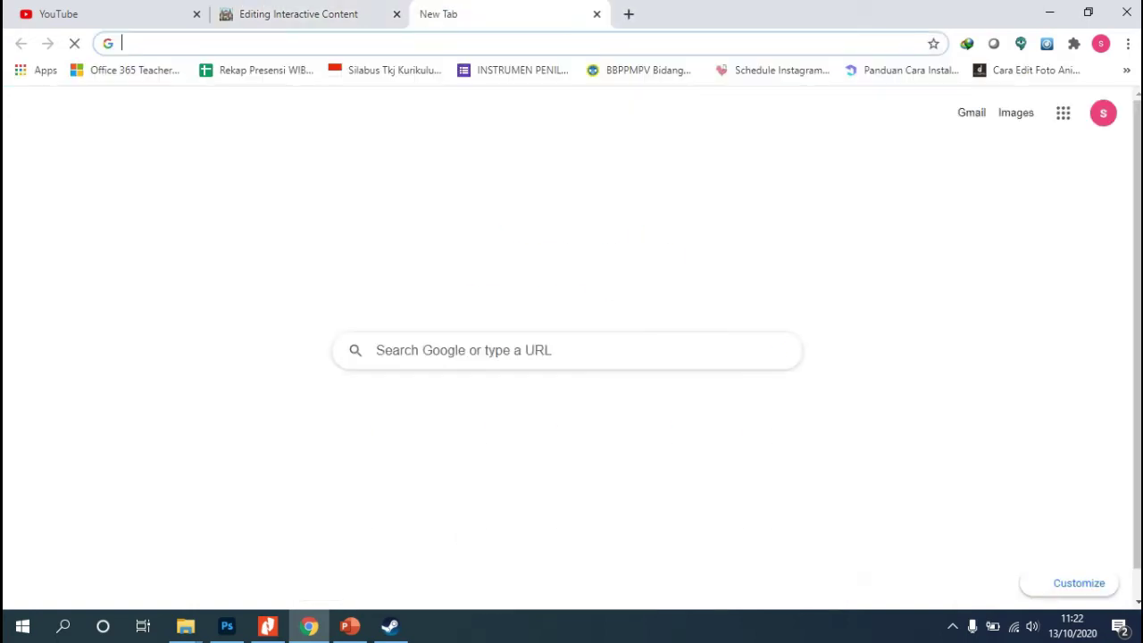
pyautogui.write('g')
pyautogui.press('Return')
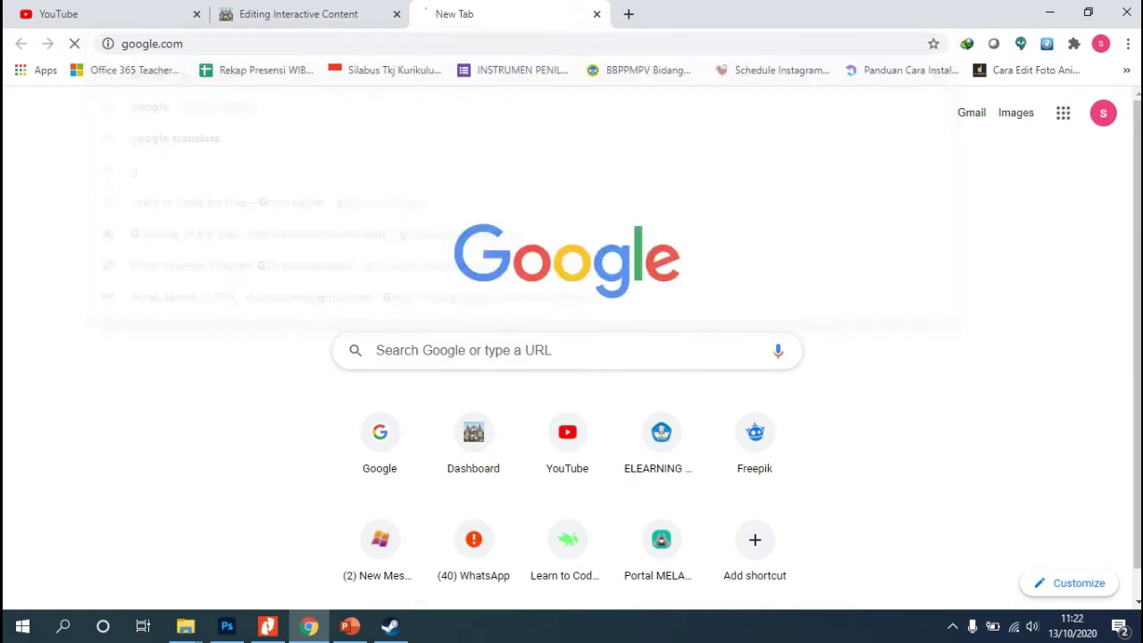
pyautogui.write('m')
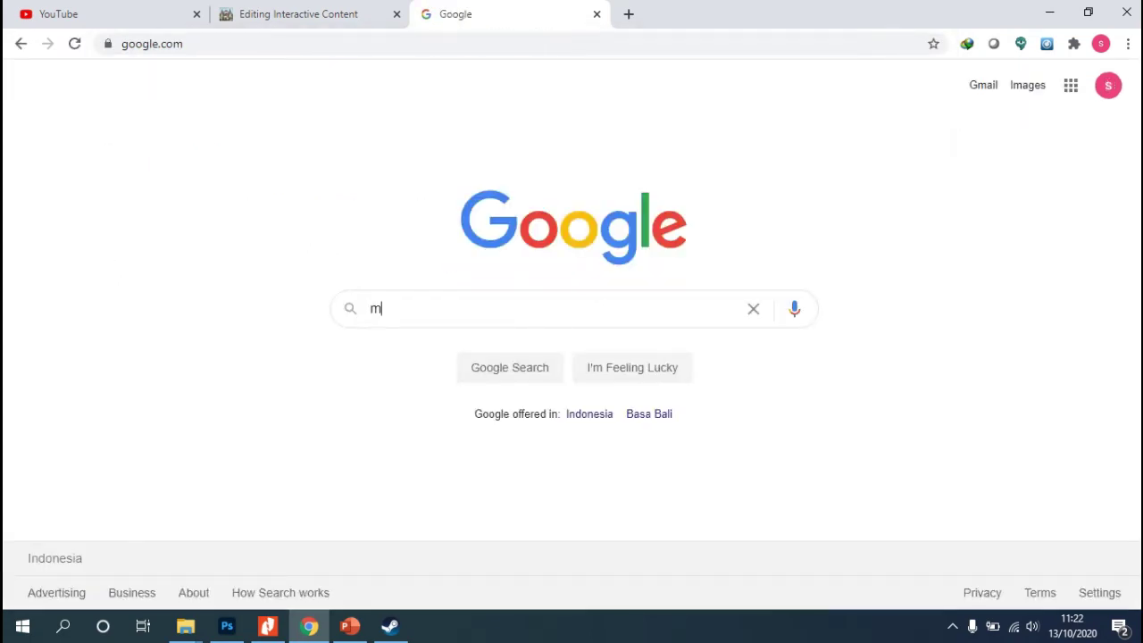
pyautogui.write('ateri as')
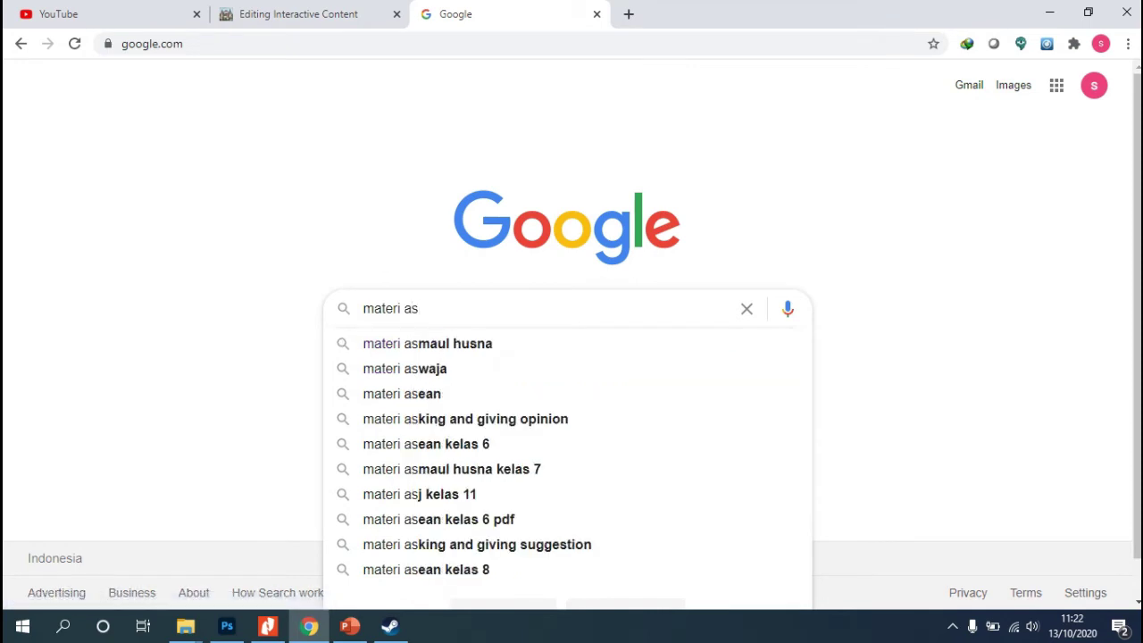
pyautogui.write('j me')
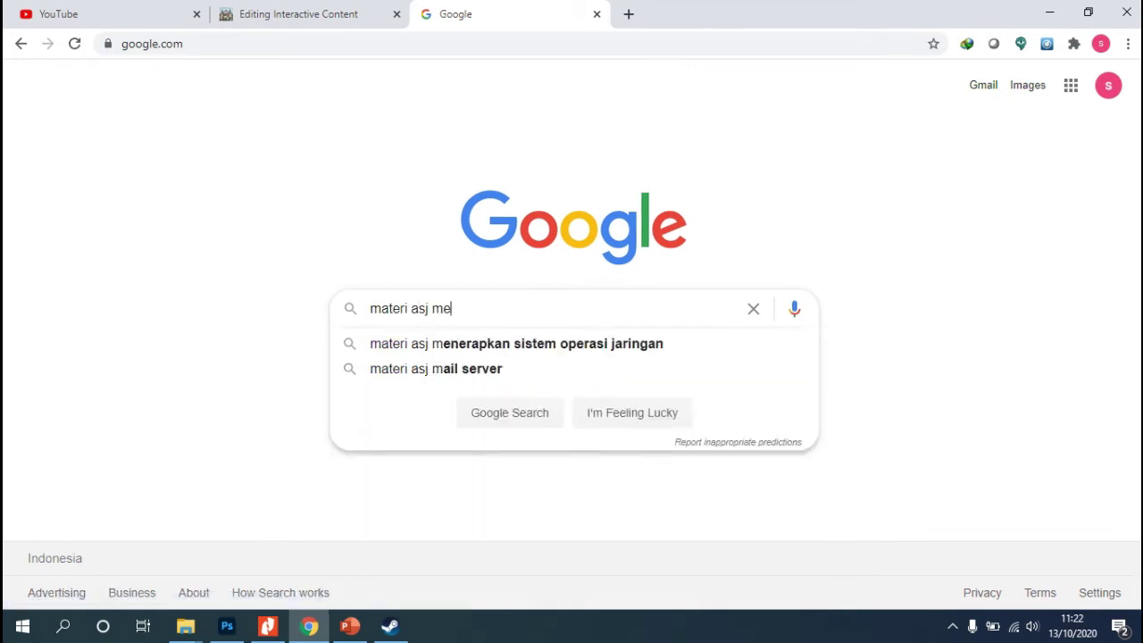
pyautogui.write('ngenal')
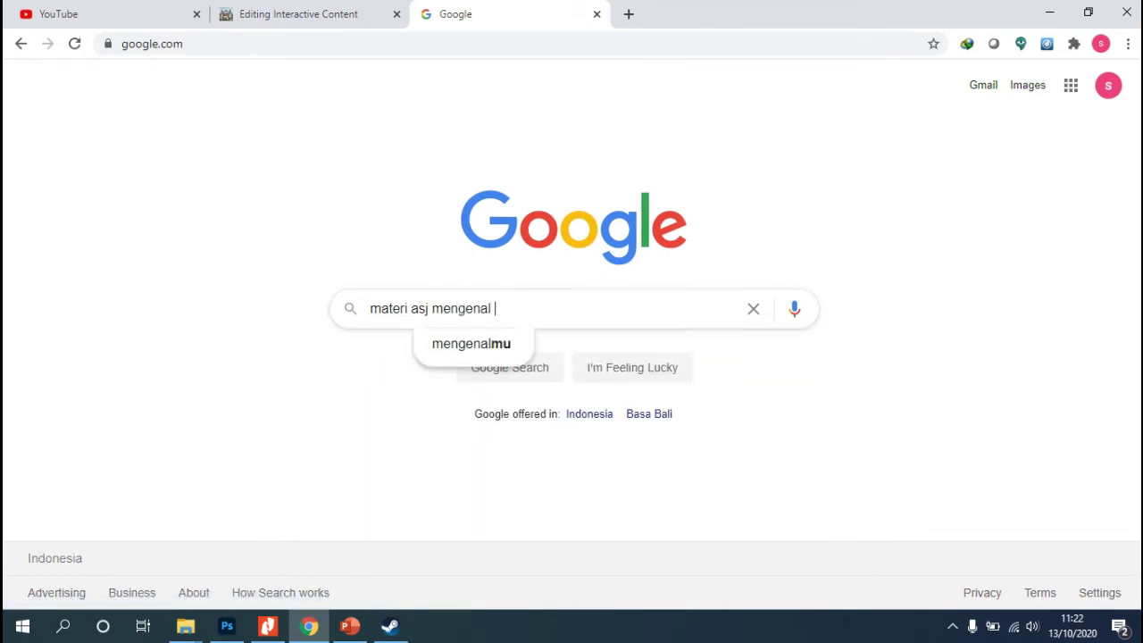
pyautogui.write(' cont')
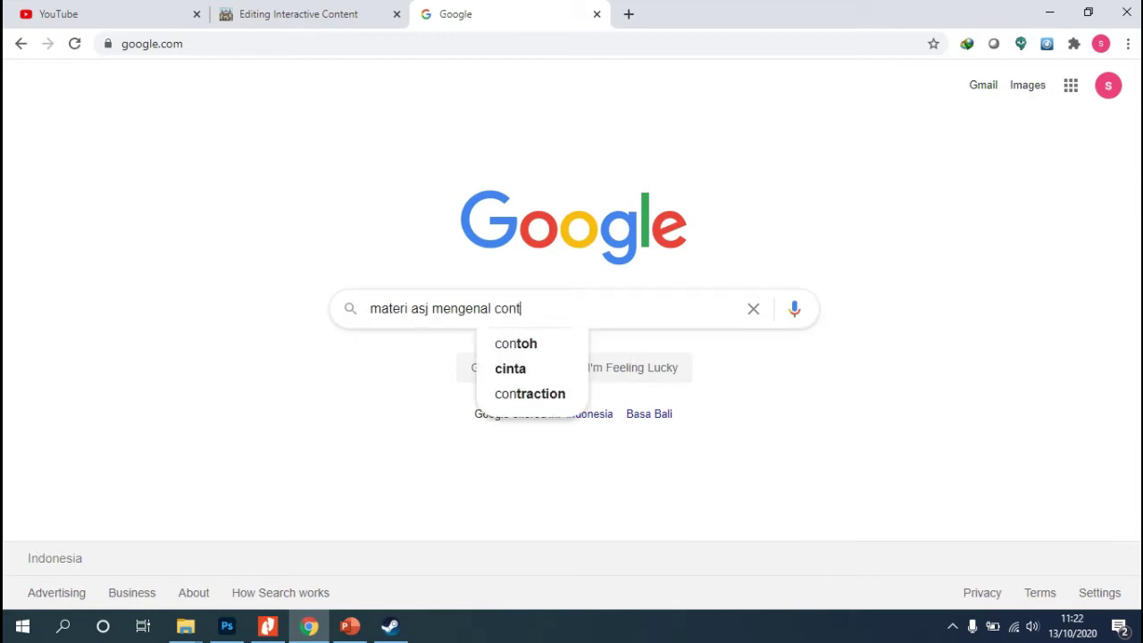
pyautogui.write('rol panel ')
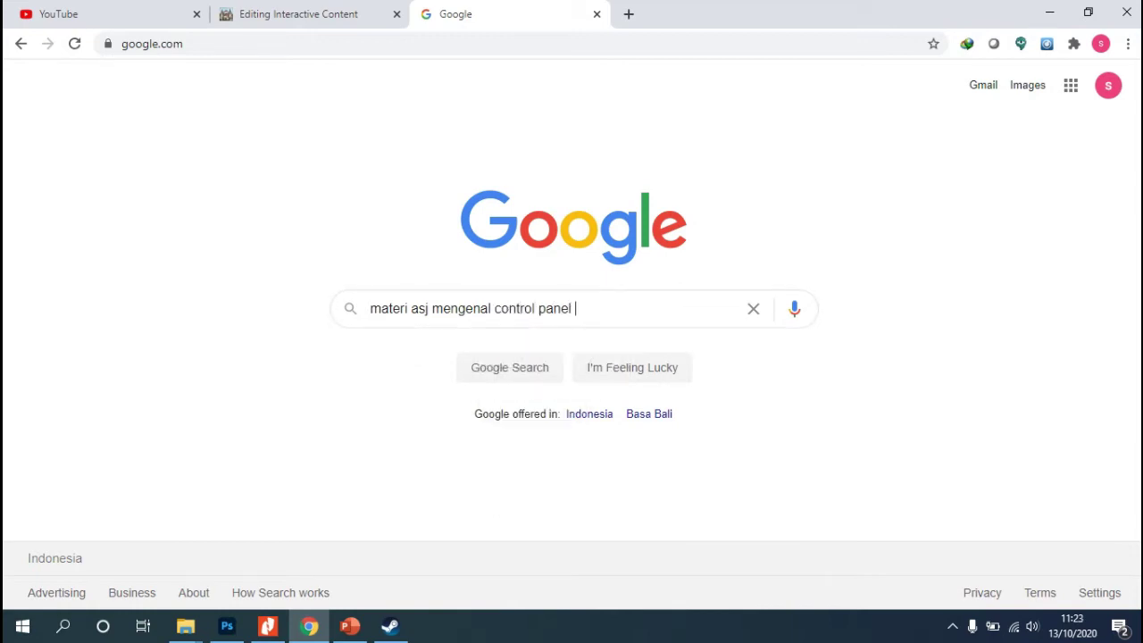
pyautogui.write('hosting')
pyautogui.press('Return')
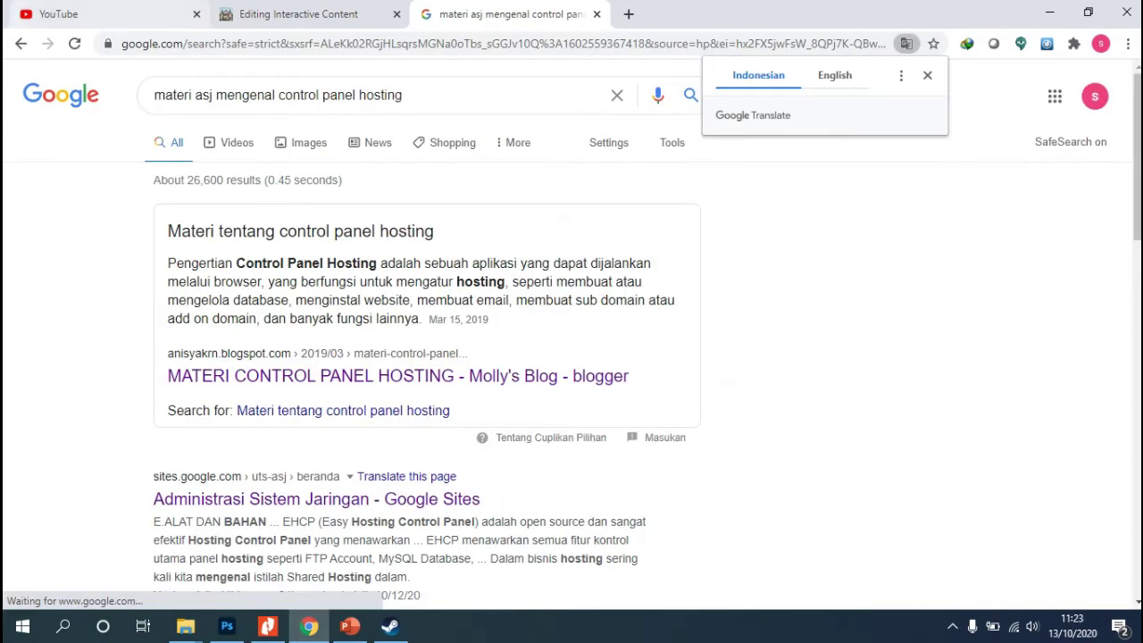
# - Open the MATERI CONTROL PANEL HOSTING blog post from the results and copy its "Pengertian" definition paragraph
pyautogui.click(398, 376)
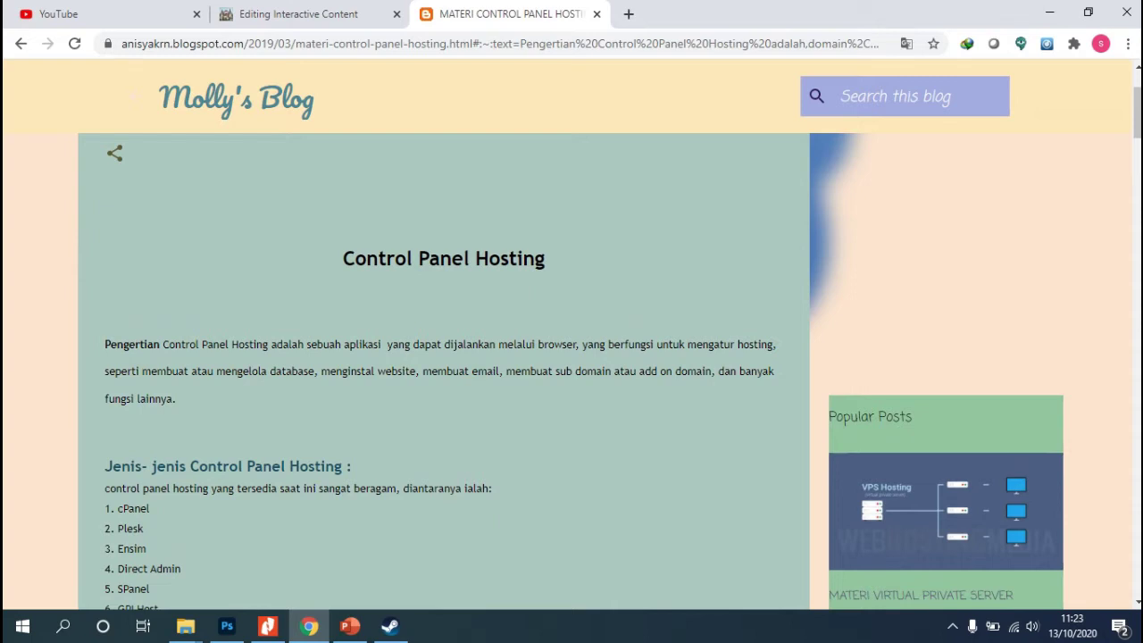
pyautogui.scroll(-2, 444, 358)
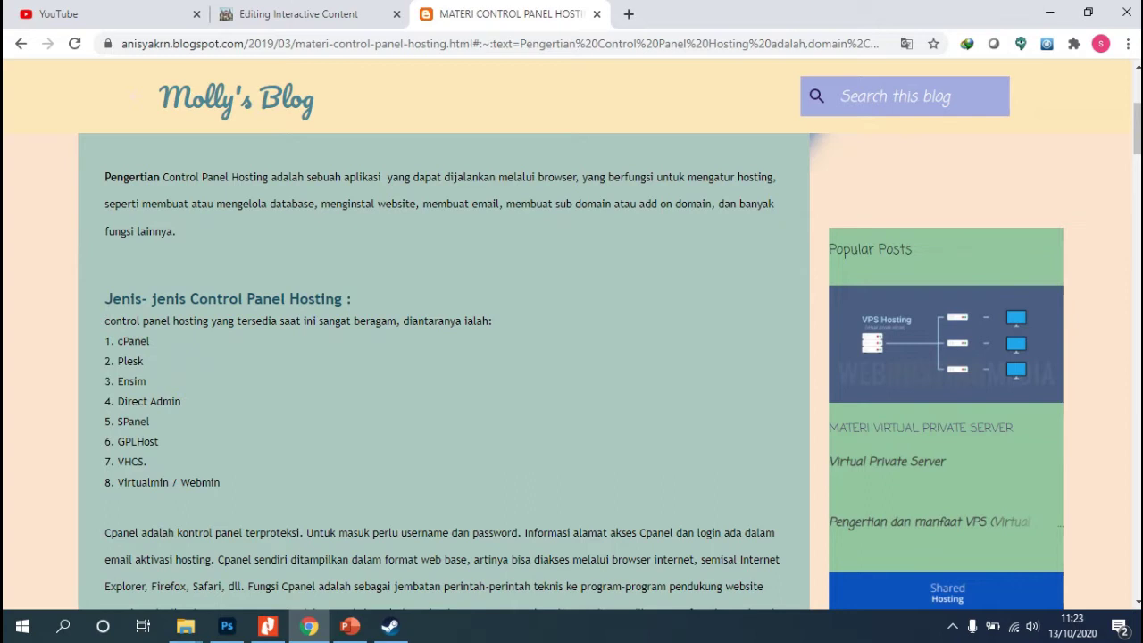
pyautogui.moveTo(105, 176); pyautogui.dragTo(176, 231)
pyautogui.hotkey('ctrl', 'c')
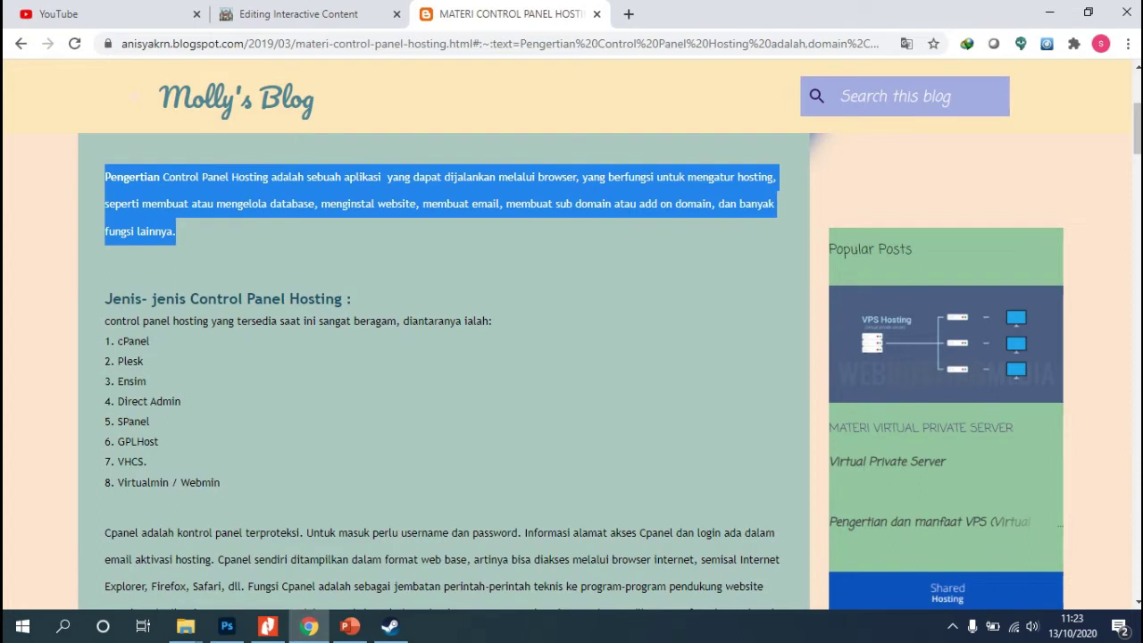
pyautogui.rightClick(165, 211)
pyautogui.click(198, 224)
# - Return to the course presentation editor and add a text element to the empty first slide
pyautogui.hotkey('ctrl', 'shift', 'Tab')
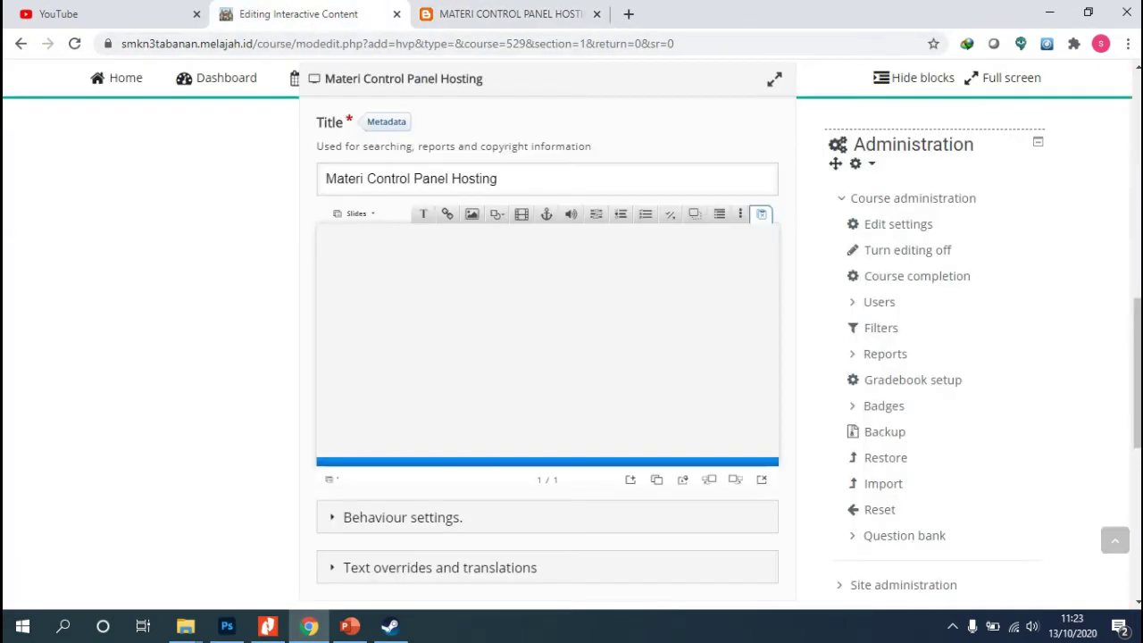
pyautogui.click(424, 213)
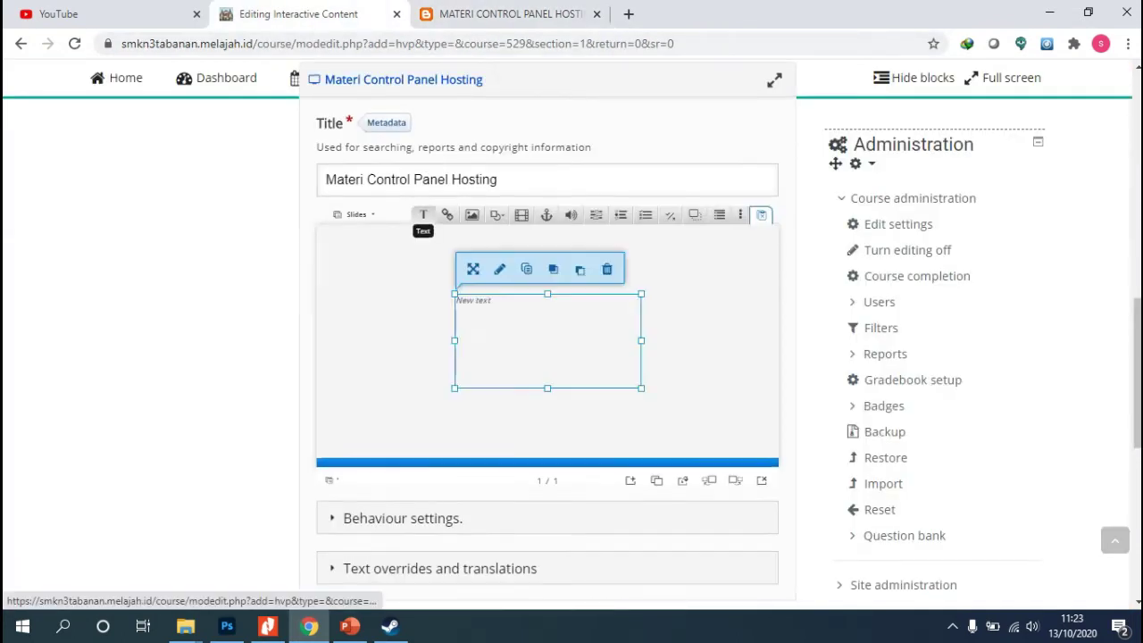
pyautogui.scroll(1, 571, 339)
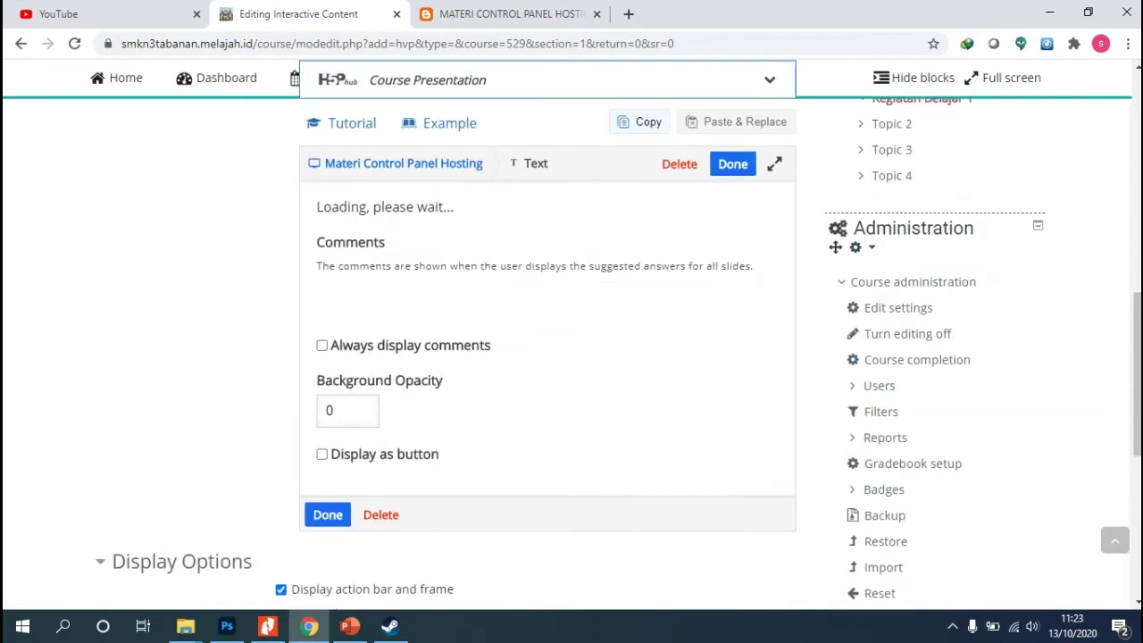
# - Paste the copied "Pengertian" definition paragraph into the text element's Comments field
pyautogui.rightClick(361, 339)
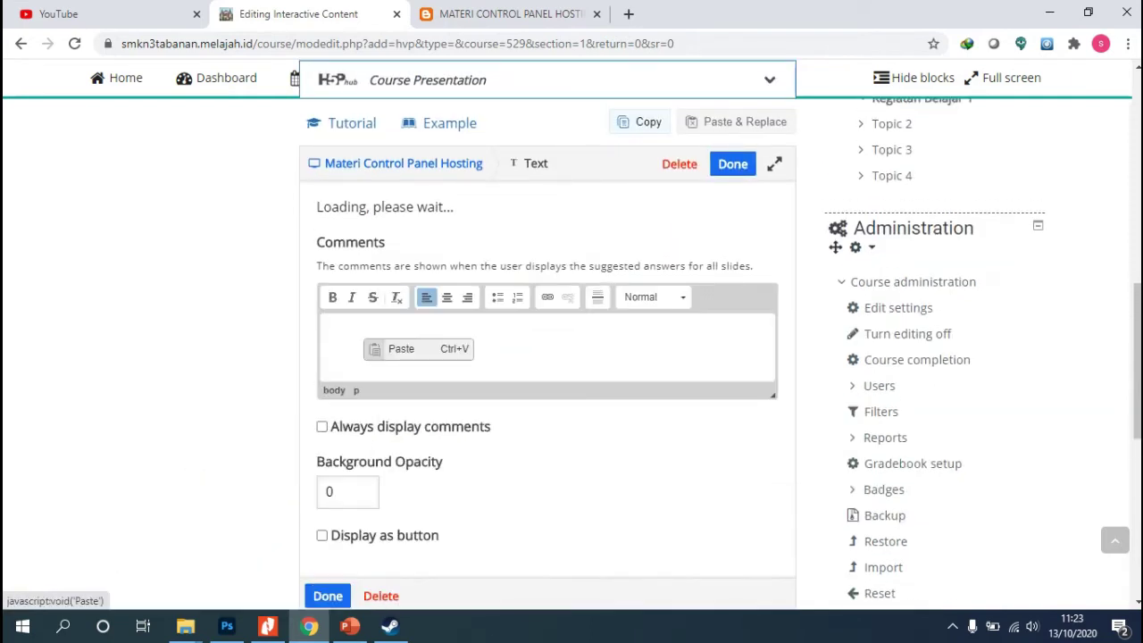
pyautogui.click(379, 349)
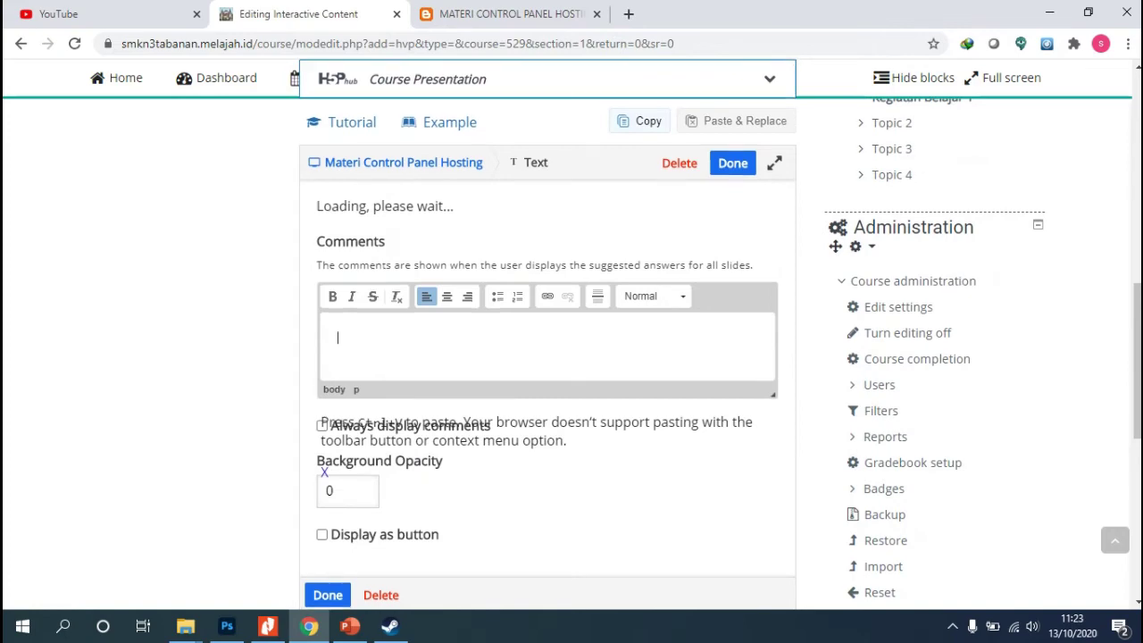
pyautogui.scroll(-2, 546, 357)
pyautogui.scroll(2, 546, 357)
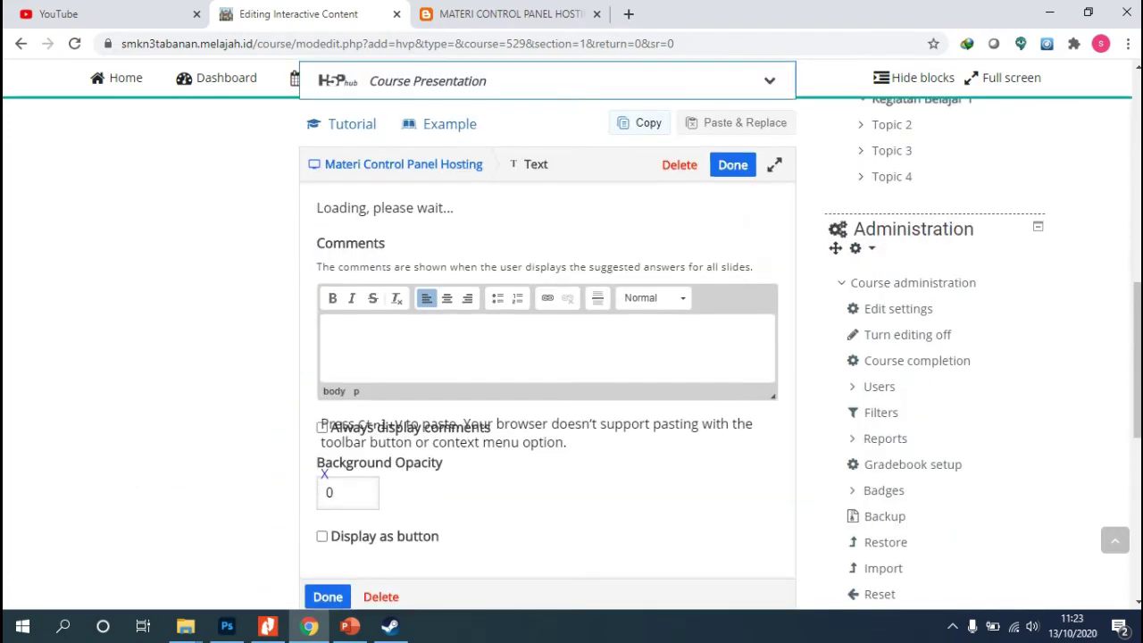
pyautogui.scroll(3, 547, 357)
pyautogui.scroll(-3, 546, 357)
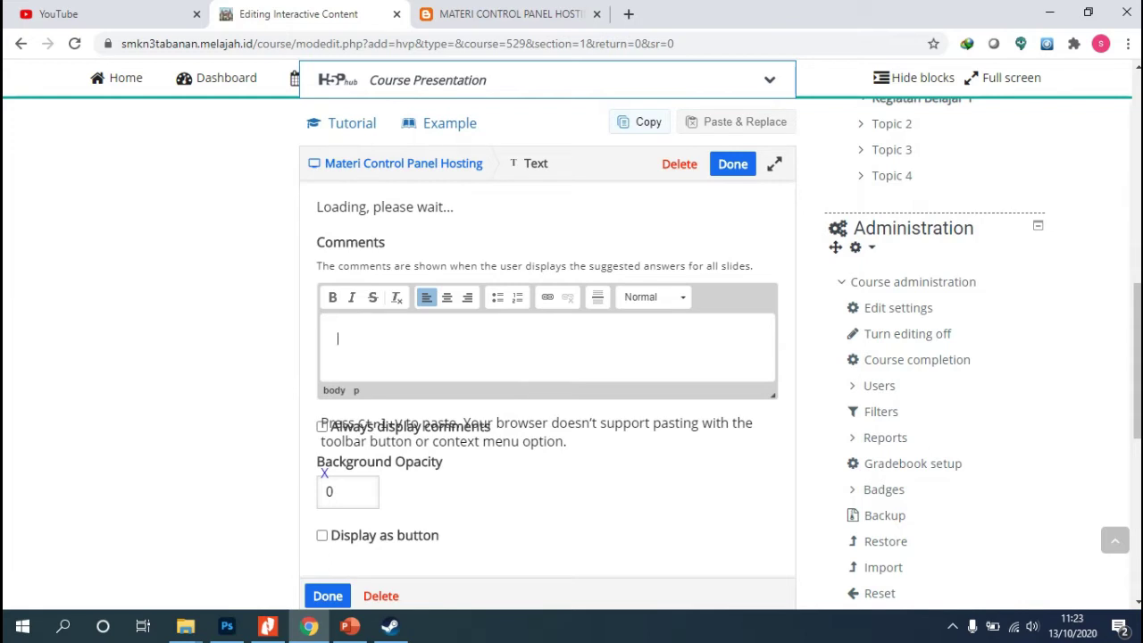
pyautogui.hotkey('ctrl', 'Tab')
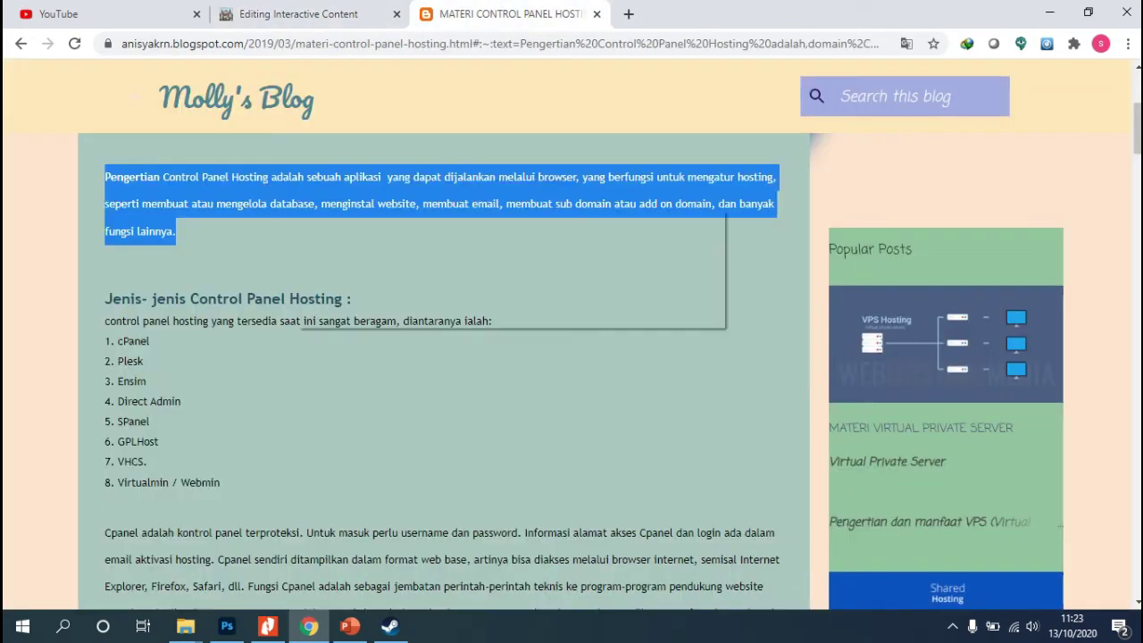
pyautogui.hotkey('ctrl', 'shift', 'Tab')
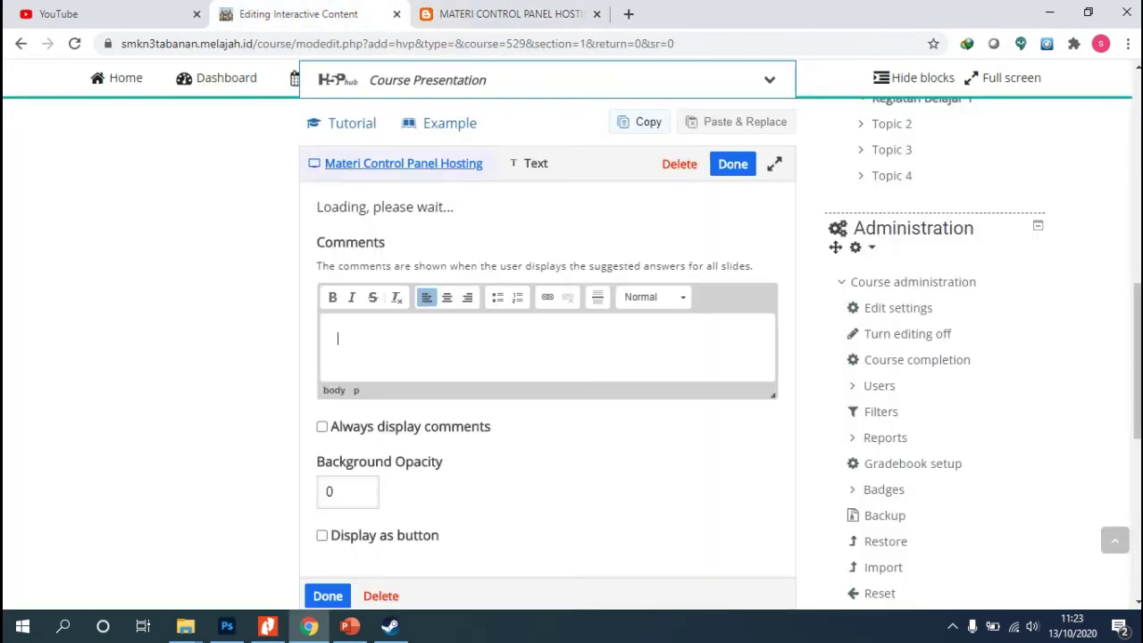
pyautogui.hotkey('ctrl', 'v')
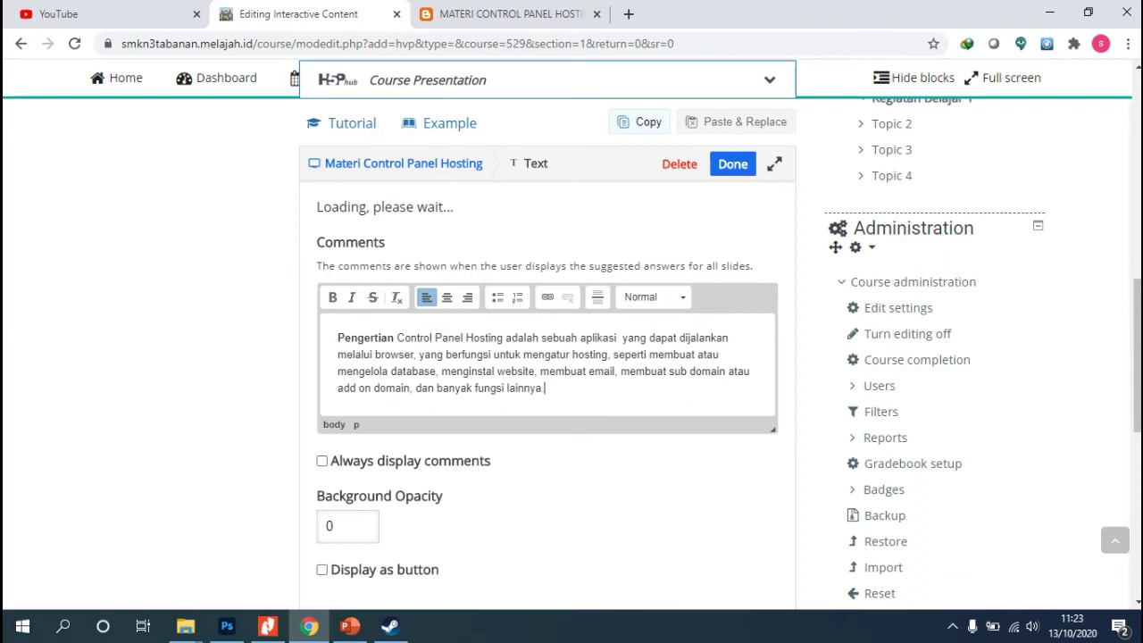
# - Check the paragraph format choices, save the text element's settings and move its box towards the slide's upper-left area
pyautogui.moveTo(547, 387); pyautogui.dragTo(332, 337)
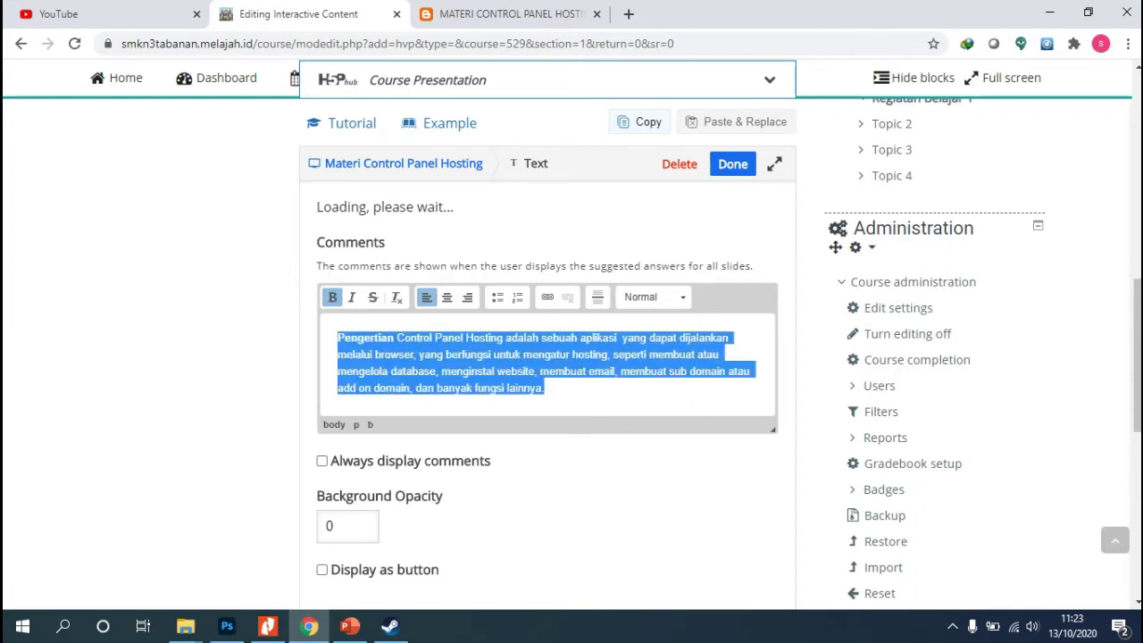
pyautogui.click(655, 297)
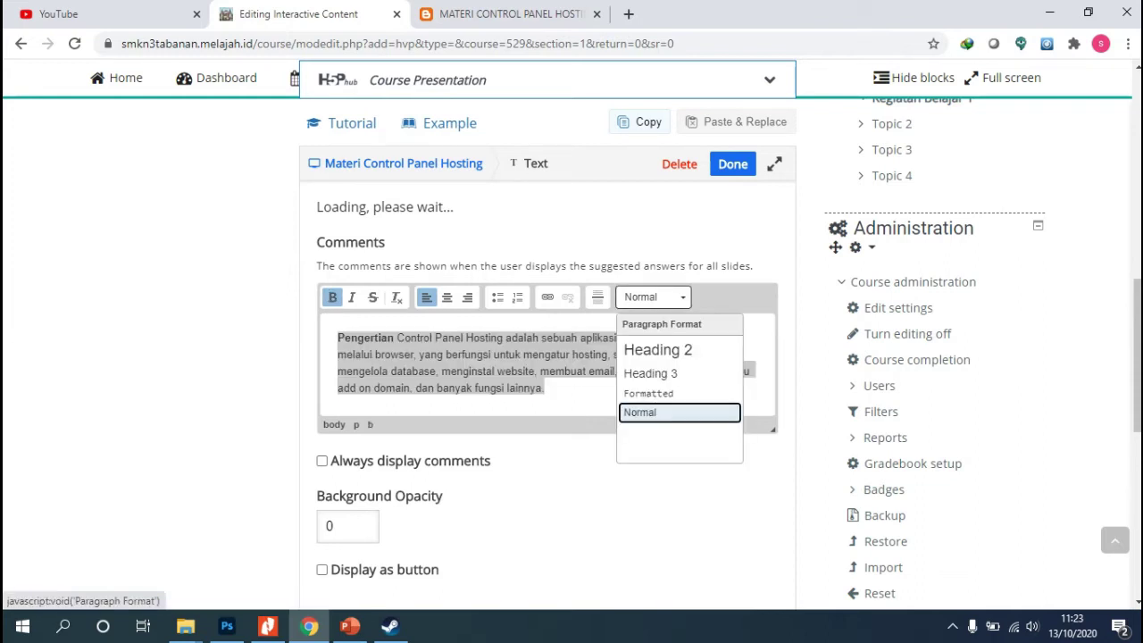
pyautogui.click(655, 297)
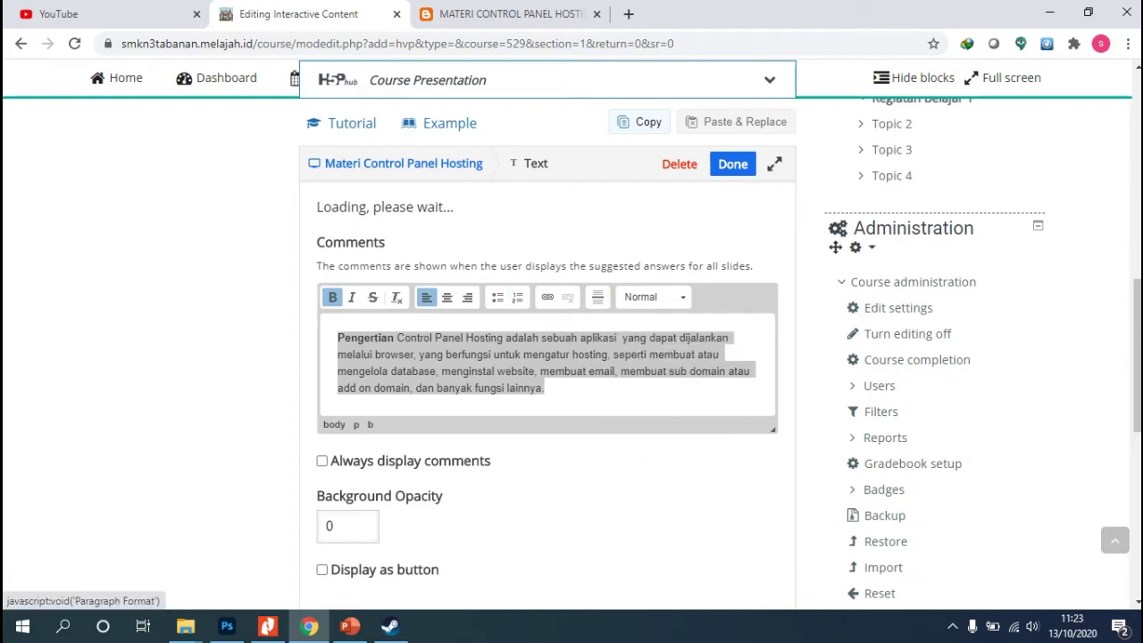
pyautogui.scroll(1, 655, 302)
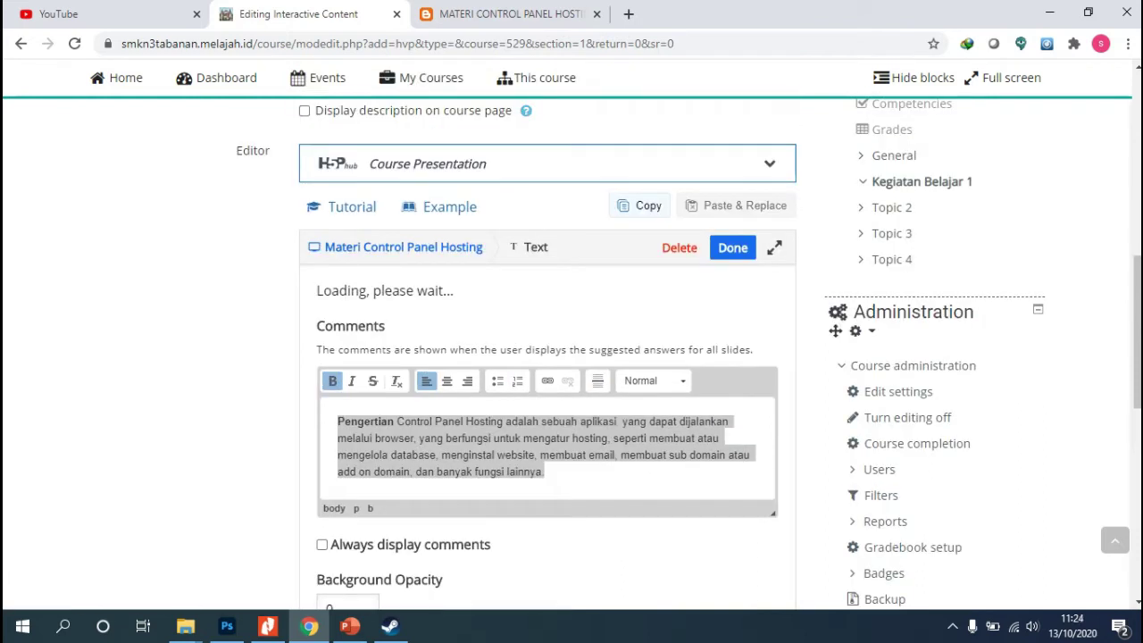
pyautogui.scroll(-1, 689, 354)
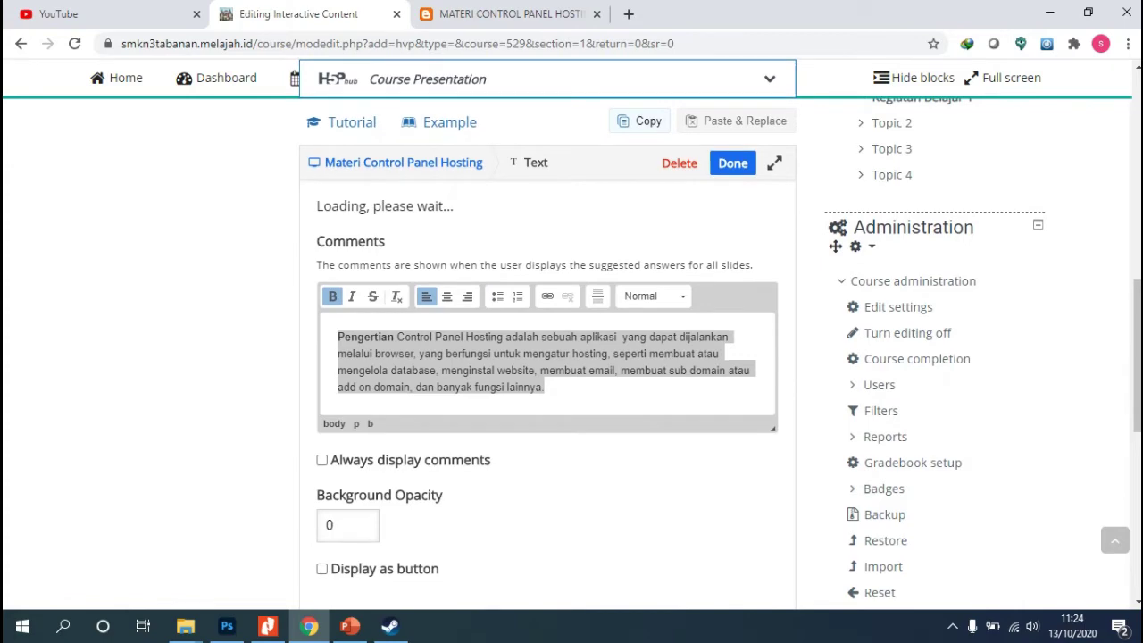
pyautogui.scroll(-4, 553, 391)
pyautogui.scroll(5, 548, 357)
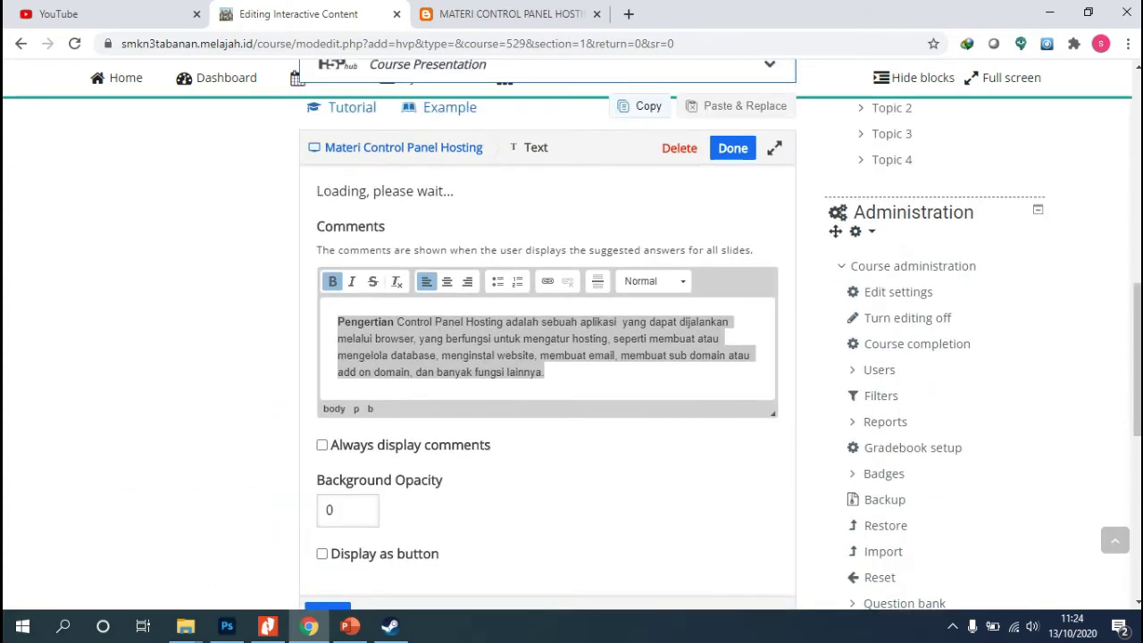
pyautogui.click(733, 248)
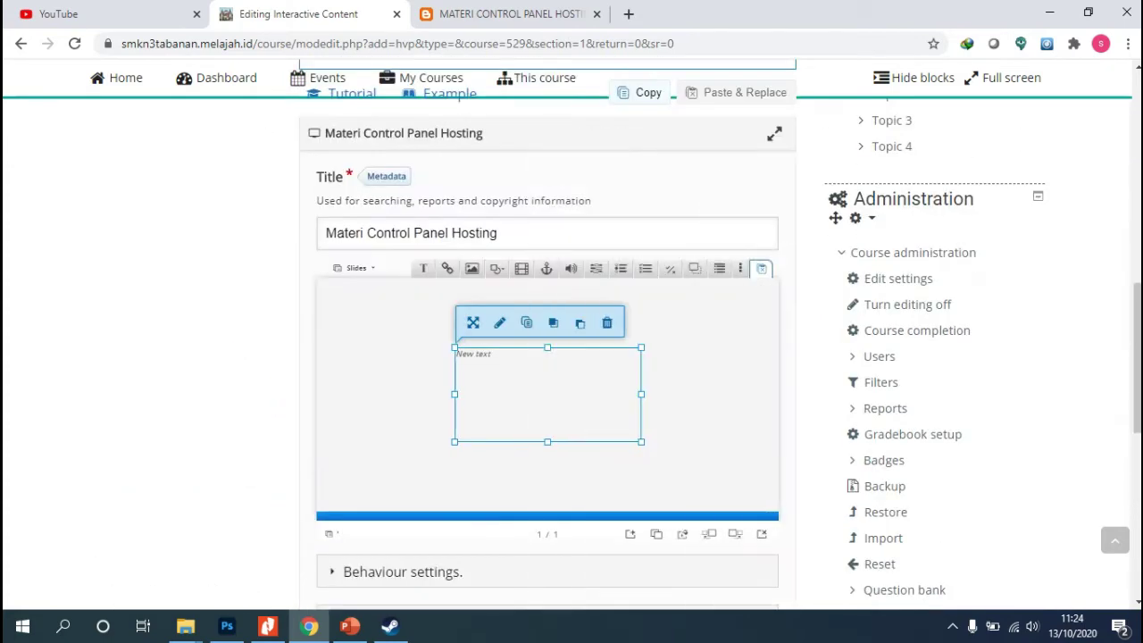
pyautogui.moveTo(535, 393); pyautogui.dragTo(465, 372)
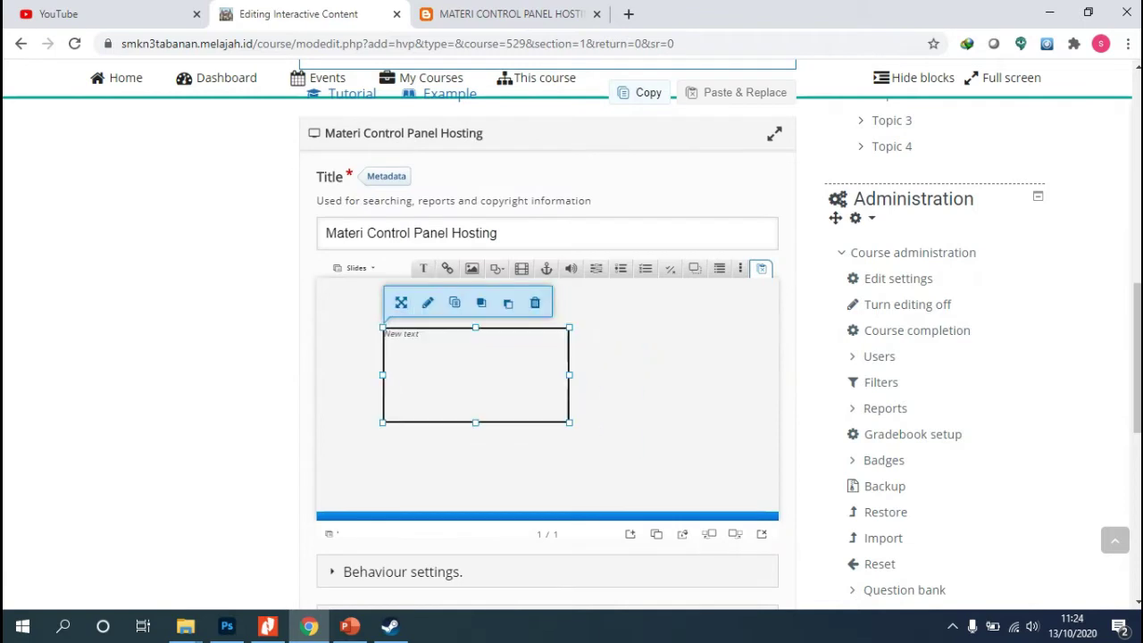
# - Reopen the text element for editing and format the whole definition paragraph as Heading 2
pyautogui.click(429, 303)
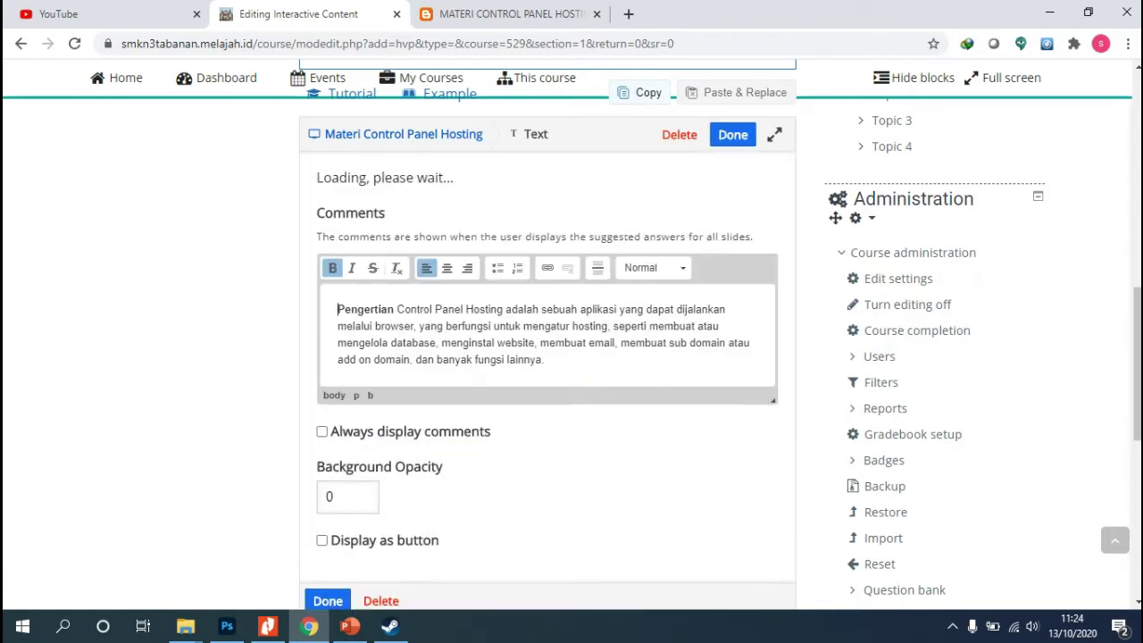
pyautogui.moveTo(544, 359); pyautogui.dragTo(514, 359)
pyautogui.click(363, 326)
pyautogui.hotkey('ctrl', 'a')
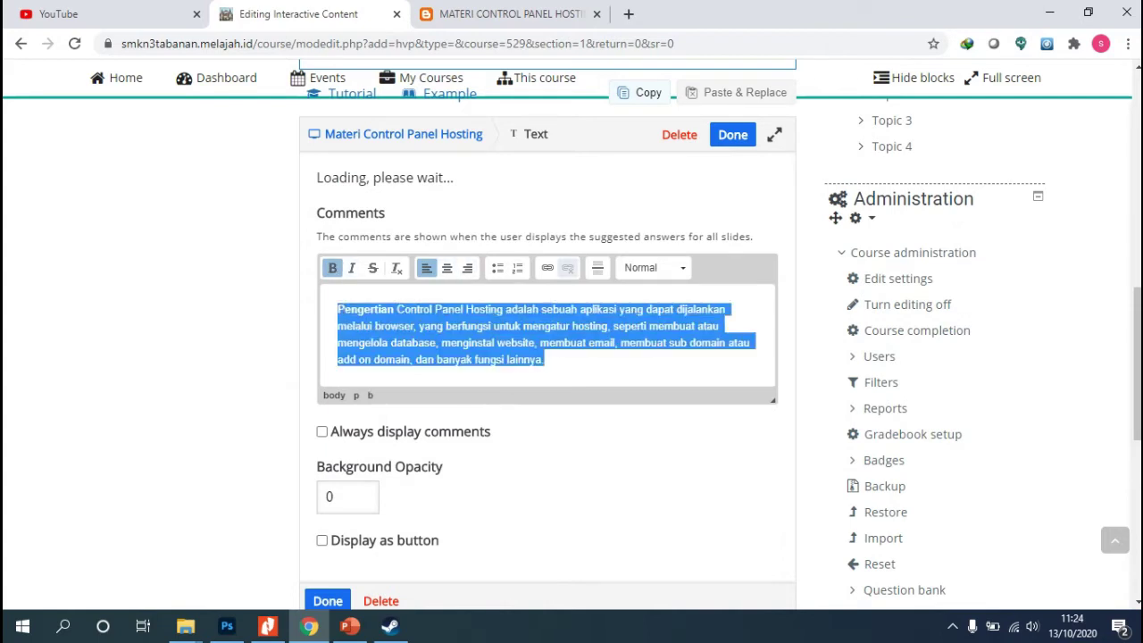
pyautogui.click(650, 267)
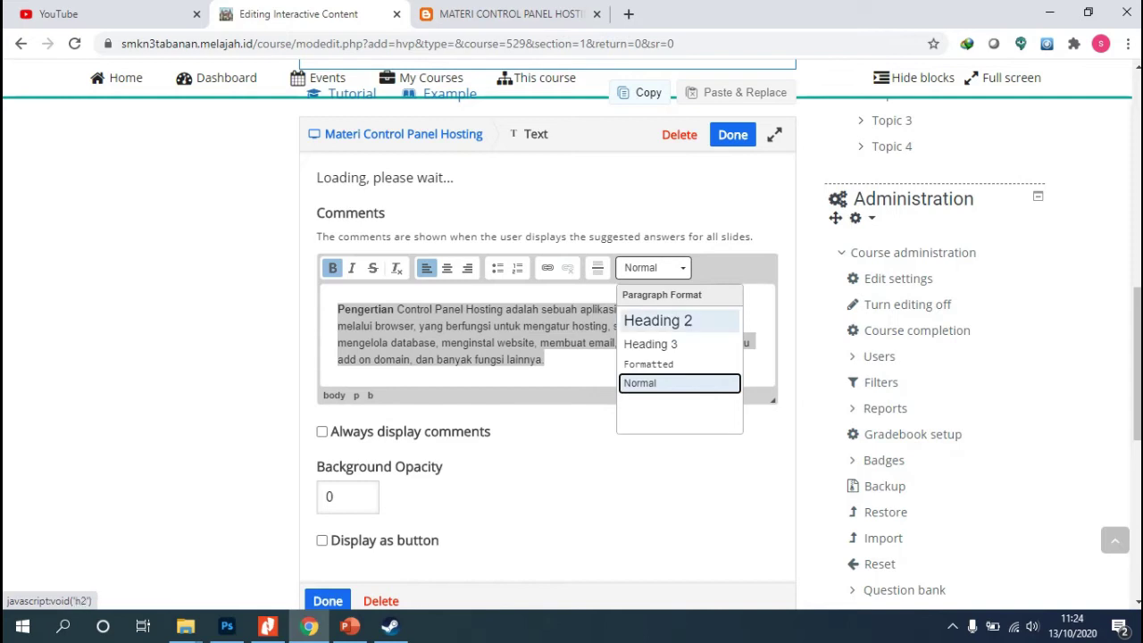
pyautogui.click(658, 319)
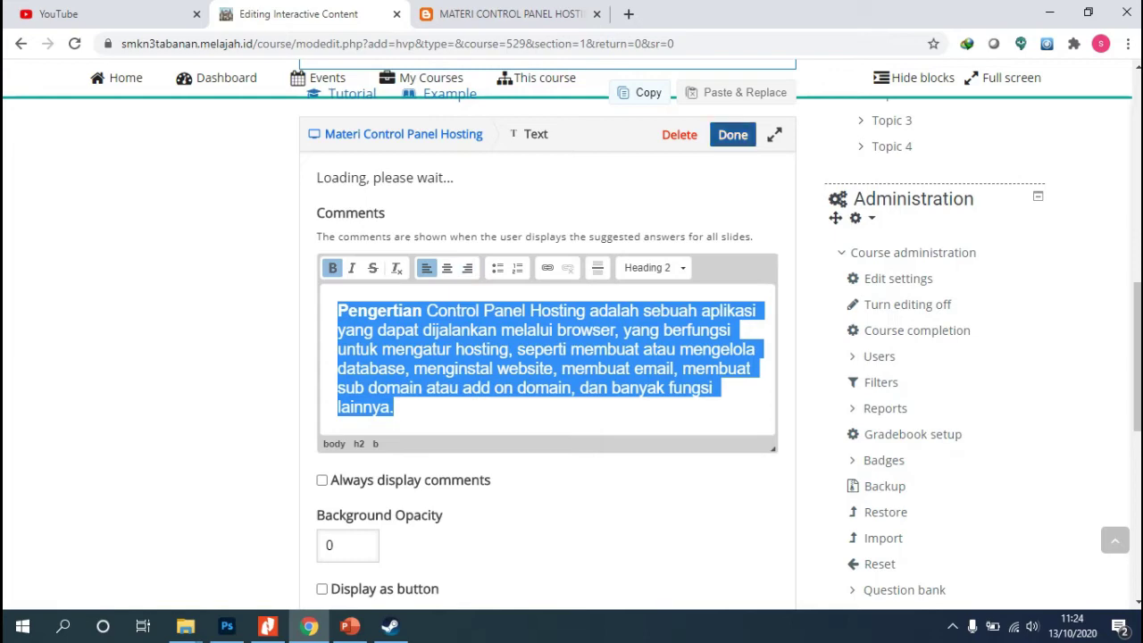
# - Save the text element, move its box near the slide's upper-left corner and enlarge it to nearly fill the slide
pyautogui.click(732, 134)
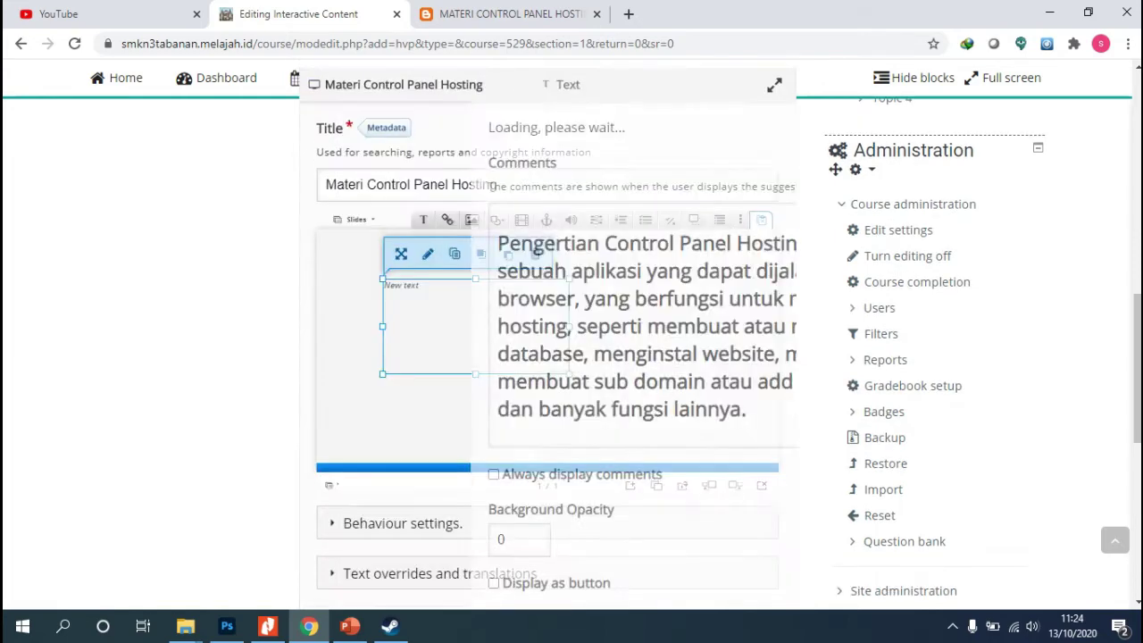
pyautogui.moveTo(476, 326); pyautogui.dragTo(426, 292)
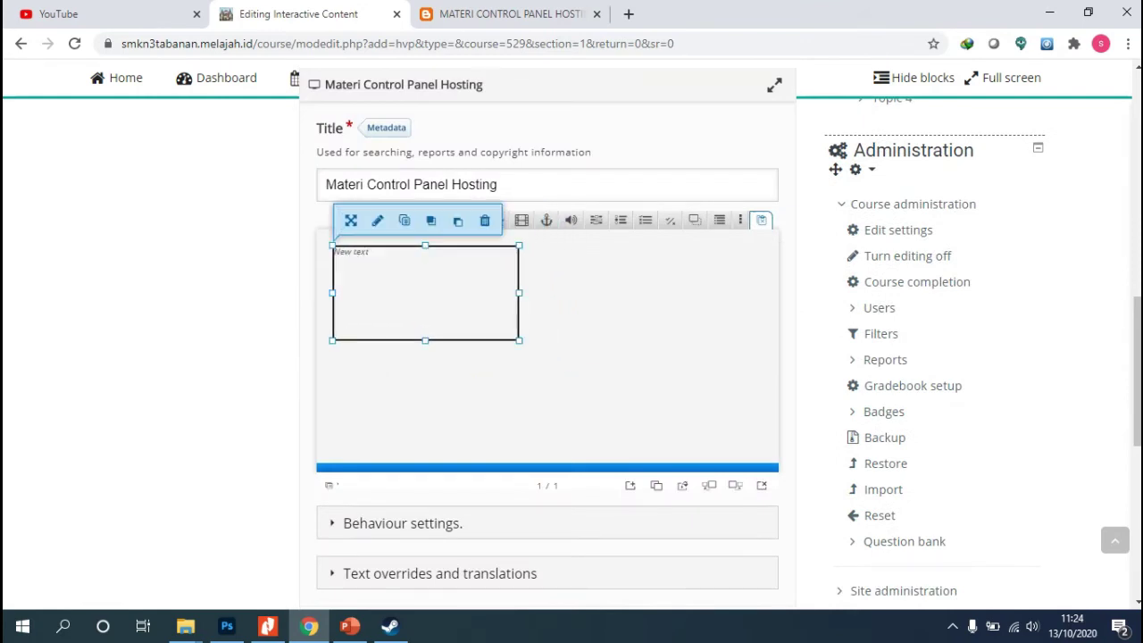
pyautogui.moveTo(519, 340); pyautogui.dragTo(752, 456)
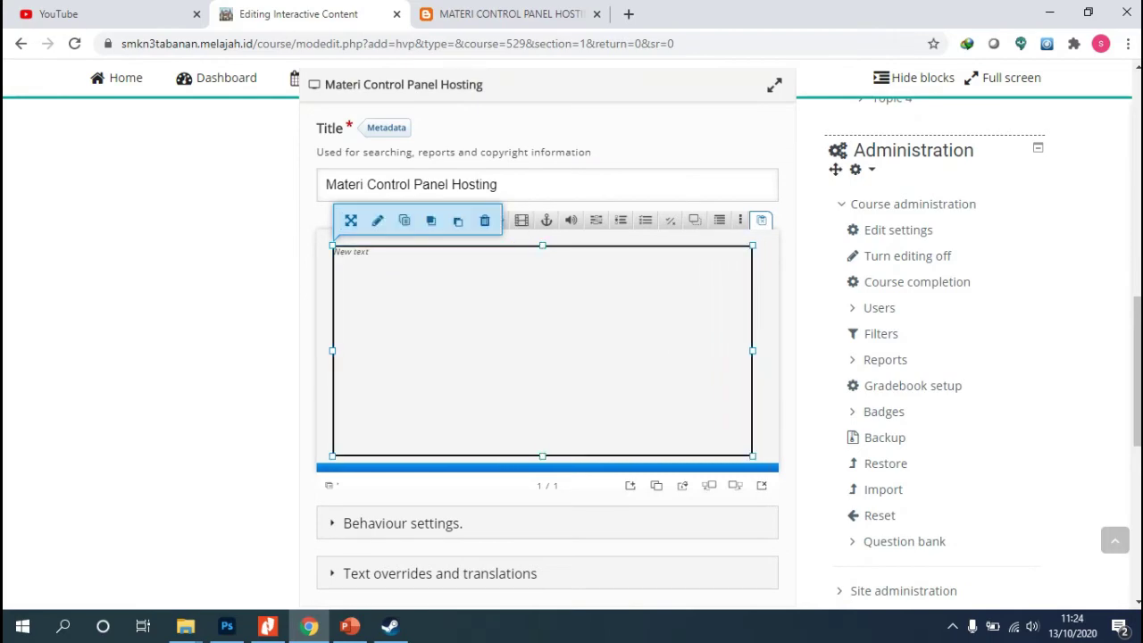
# - Reopen the text element's settings and add an empty line after the definition paragraph in Comments
pyautogui.scroll(-1, 671, 327)
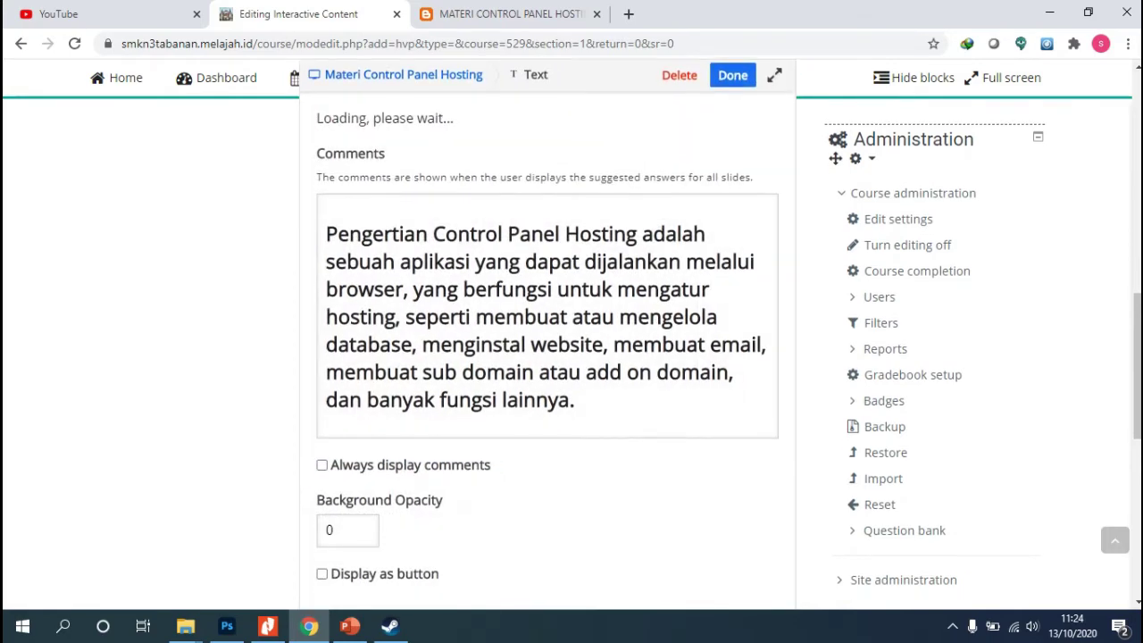
pyautogui.scroll(-2, 547, 330)
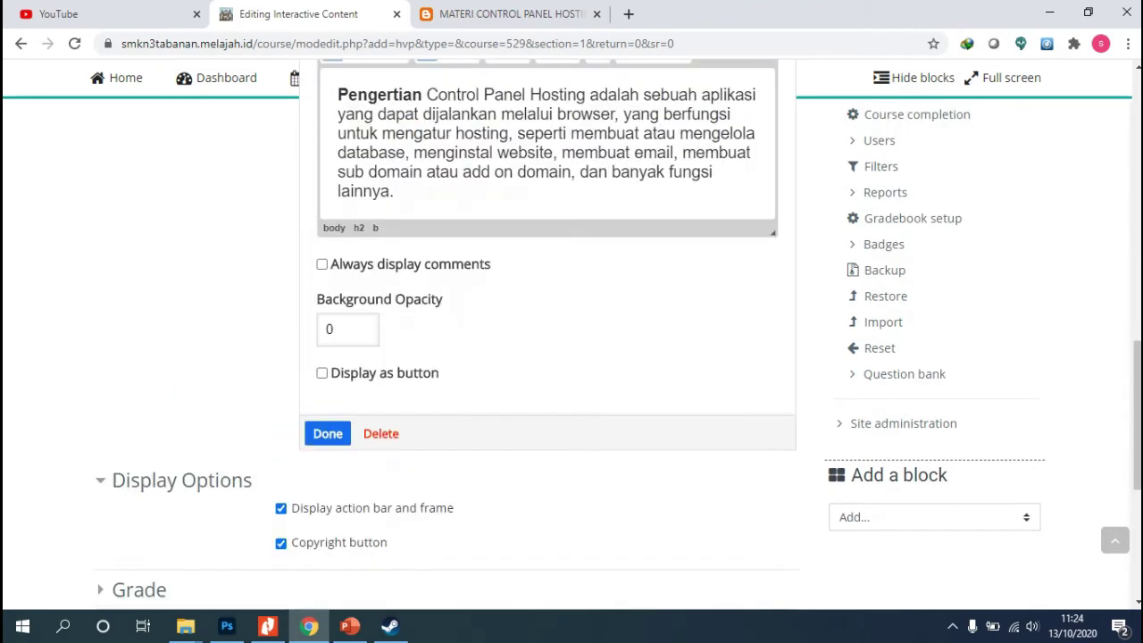
pyautogui.scroll(1, 547, 331)
pyautogui.scroll(-2, 548, 339)
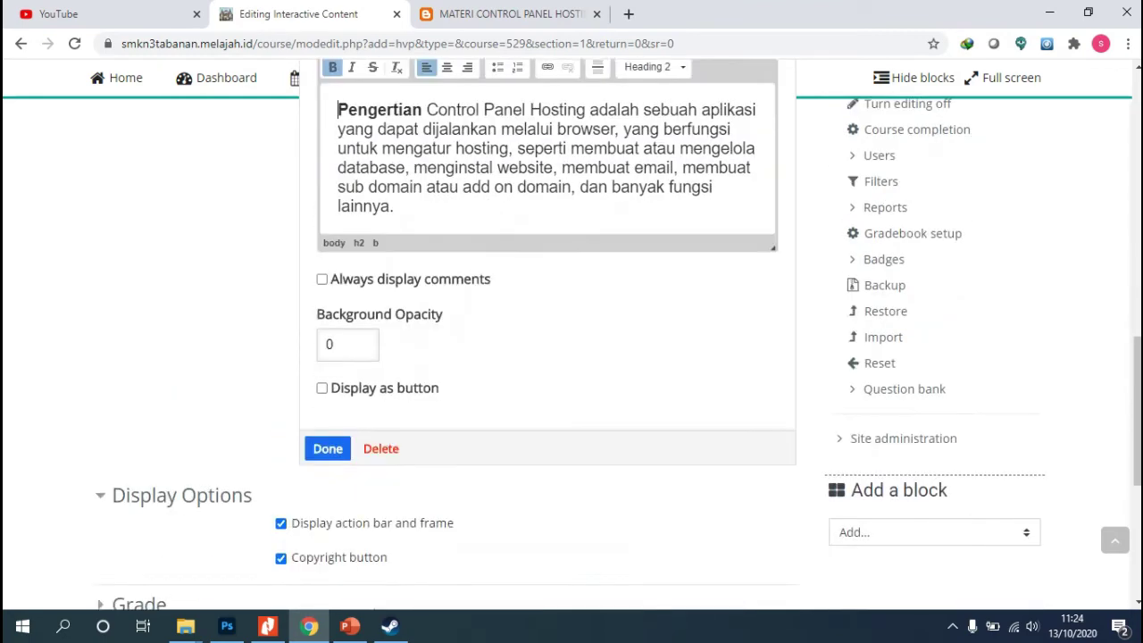
pyautogui.scroll(1, 547, 340)
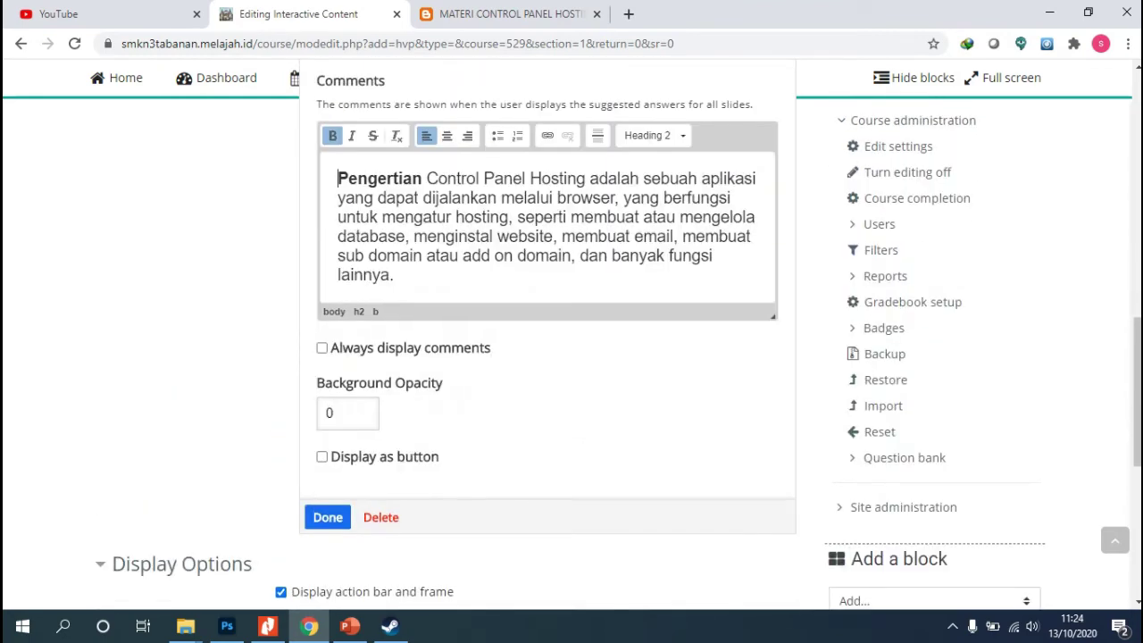
pyautogui.moveTo(394, 274); pyautogui.dragTo(337, 178)
pyautogui.click(763, 177)
pyautogui.scroll(1, 547, 339)
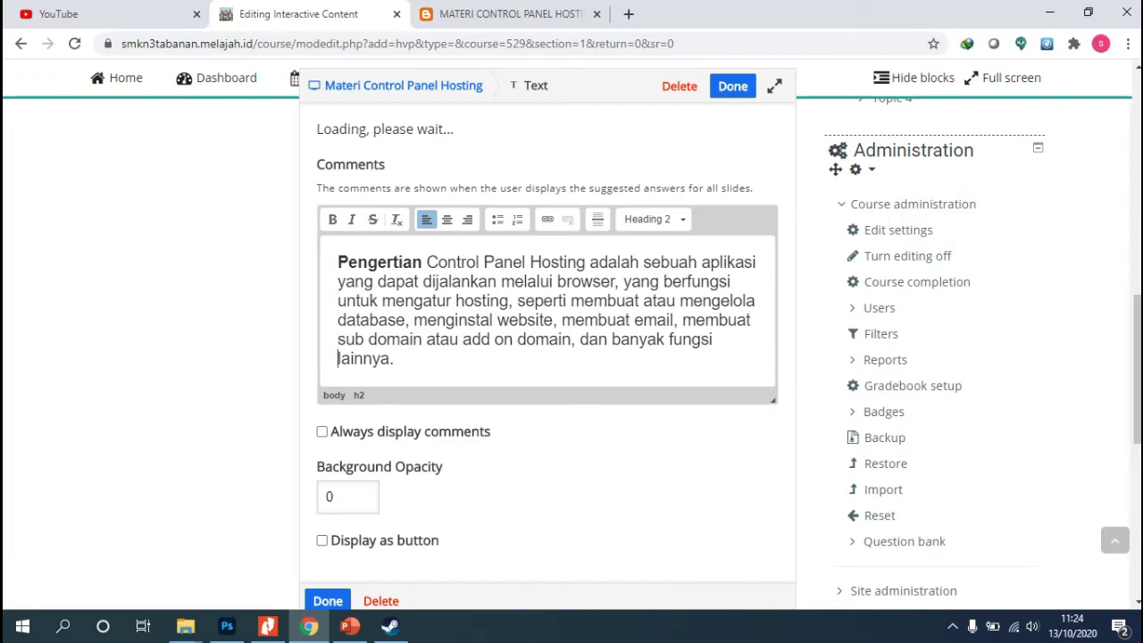
pyautogui.press('Return')
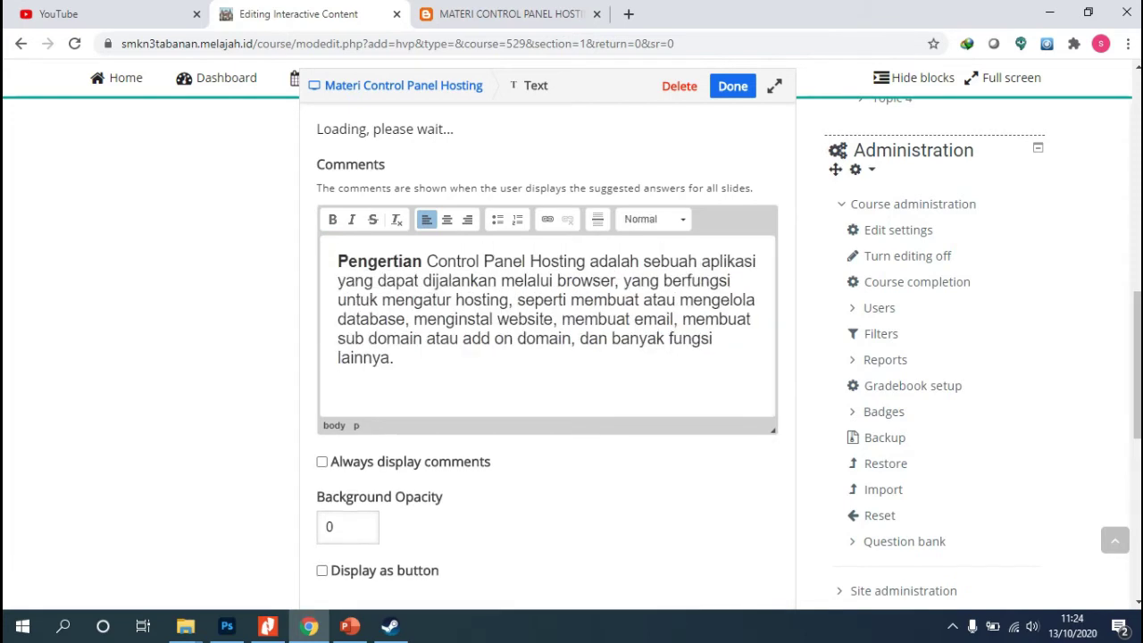
# - Insert the heading "Pengertian" on its own line above the definition paragraph
pyautogui.click(338, 262)
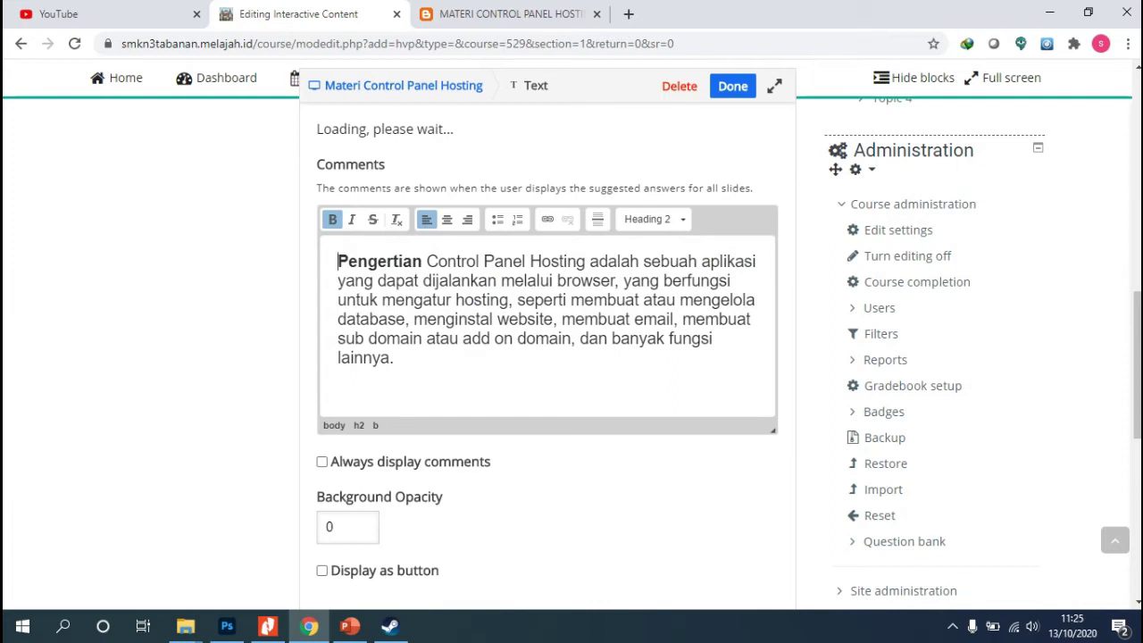
pyautogui.write('Pengerti')
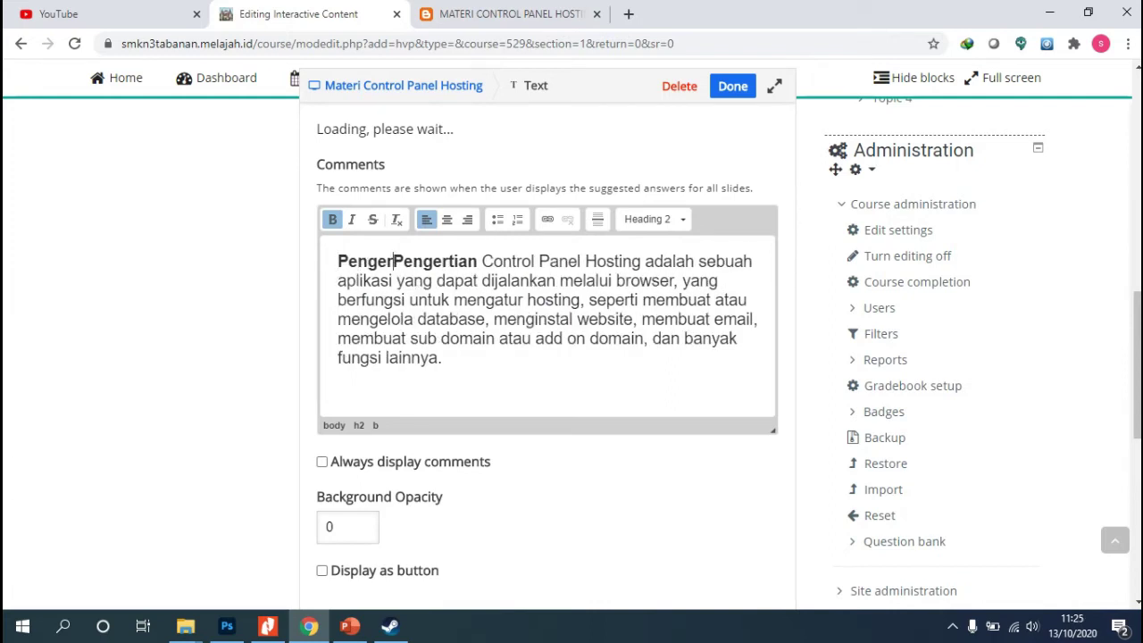
pyautogui.write('an')
pyautogui.press('Return')
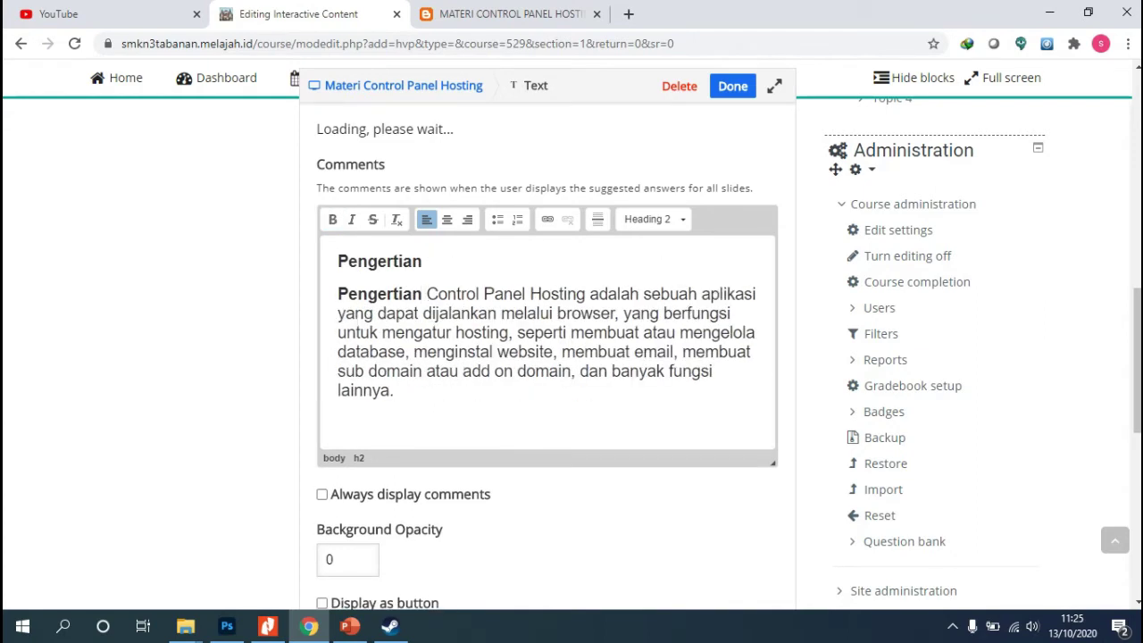
# - Delete the duplicate word "Pengertian" from the start of the definition paragraph so it begins with "Control Panel Hosting"
pyautogui.press('BackSpace')
pyautogui.press('BackSpace')
pyautogui.press('BackSpace')
pyautogui.press('BackSpace')
pyautogui.press('BackSpace')
pyautogui.press('BackSpace')
pyautogui.press('BackSpace')
pyautogui.press('BackSpace')
pyautogui.press('BackSpace')
pyautogui.press('BackSpace')
pyautogui.press('BackSpace')
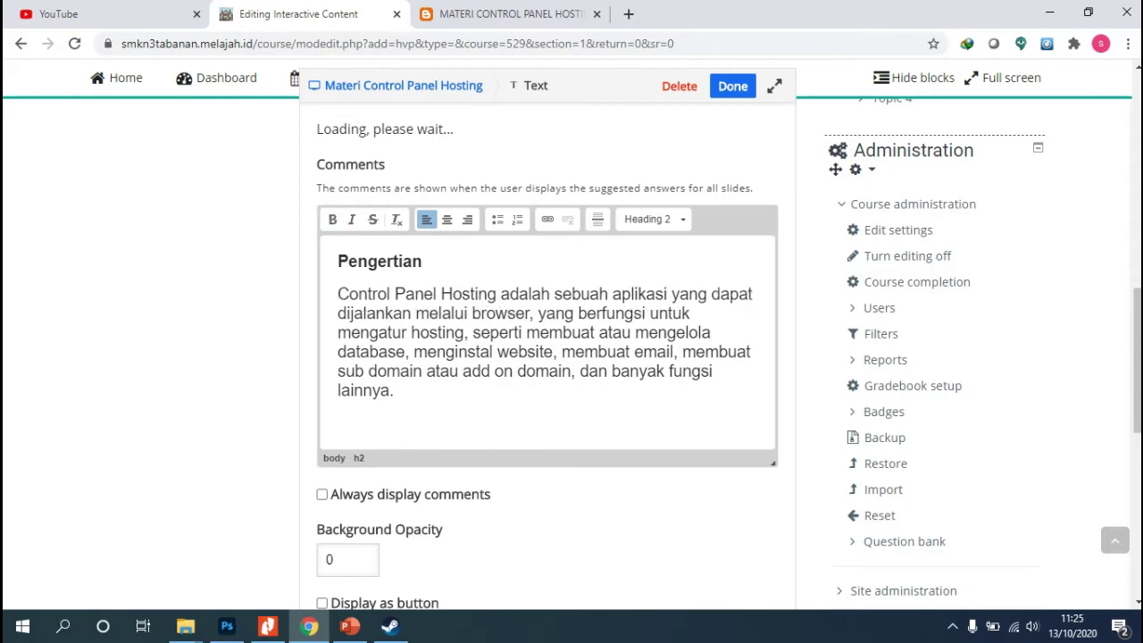
# - Save the text element's changes and add a second, blank slide to the presentation
pyautogui.click(732, 85)
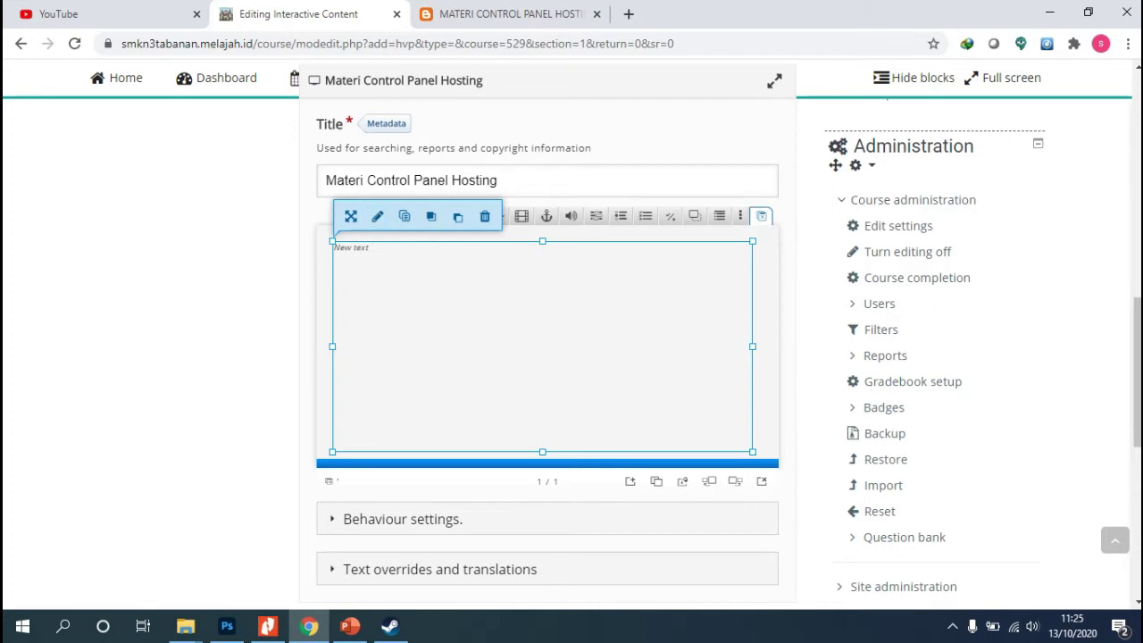
pyautogui.scroll(-1, 571, 340)
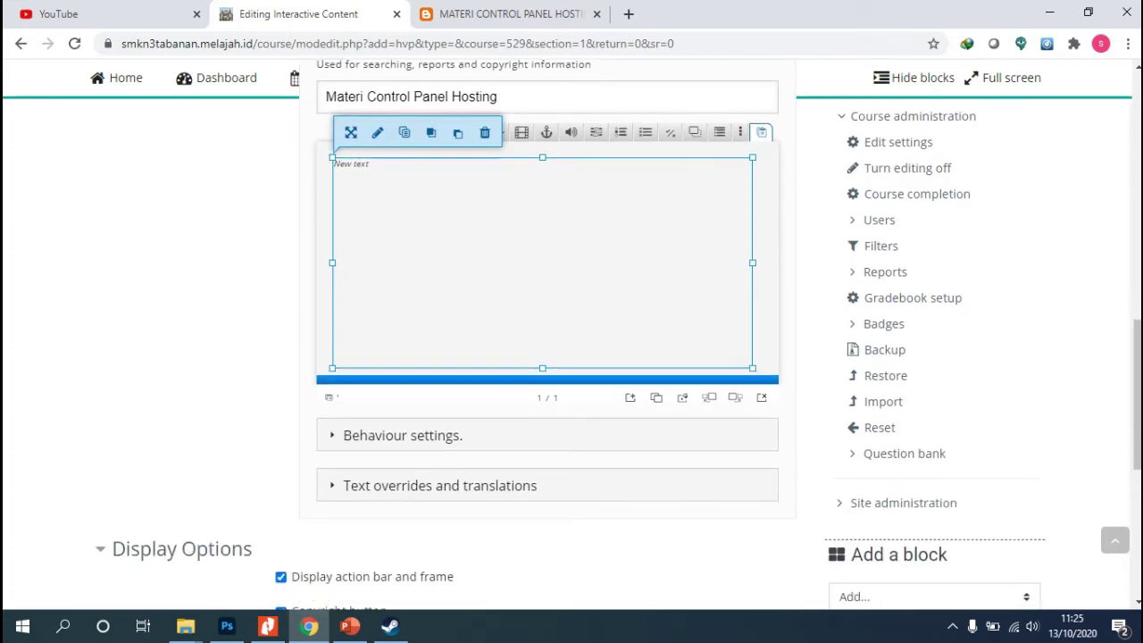
pyautogui.press('Escape')
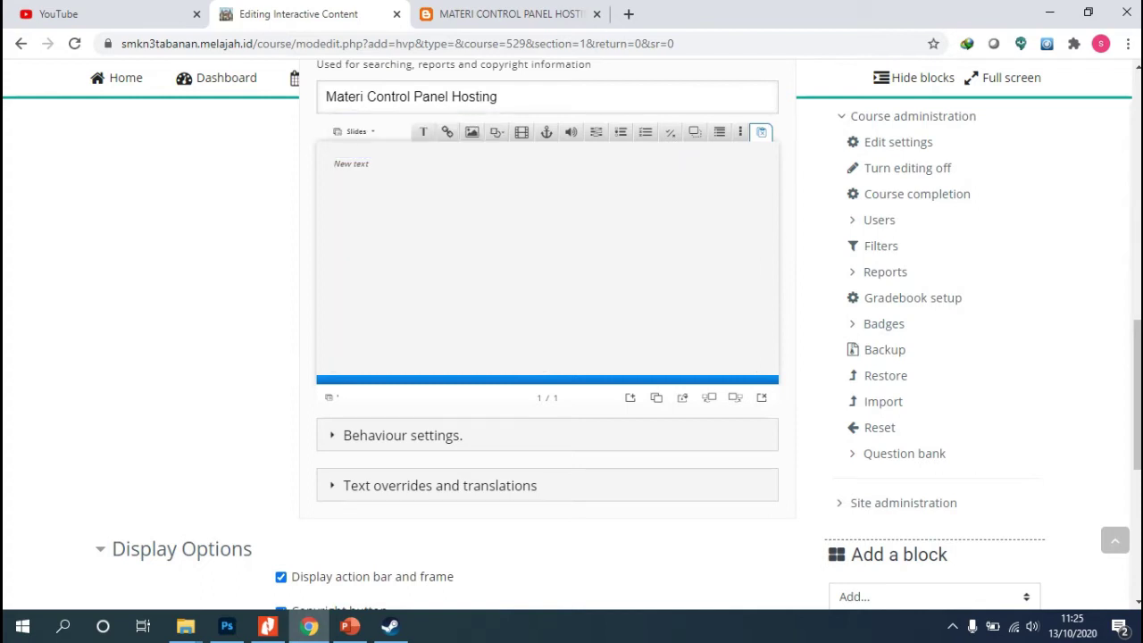
pyautogui.click(542, 263)
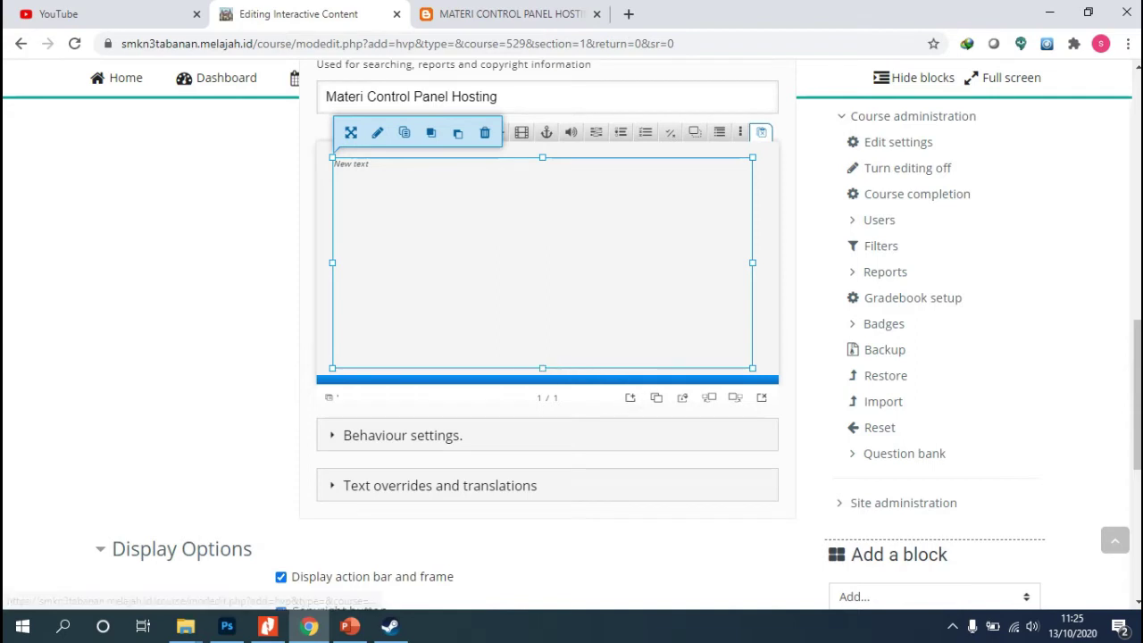
pyautogui.click(629, 397)
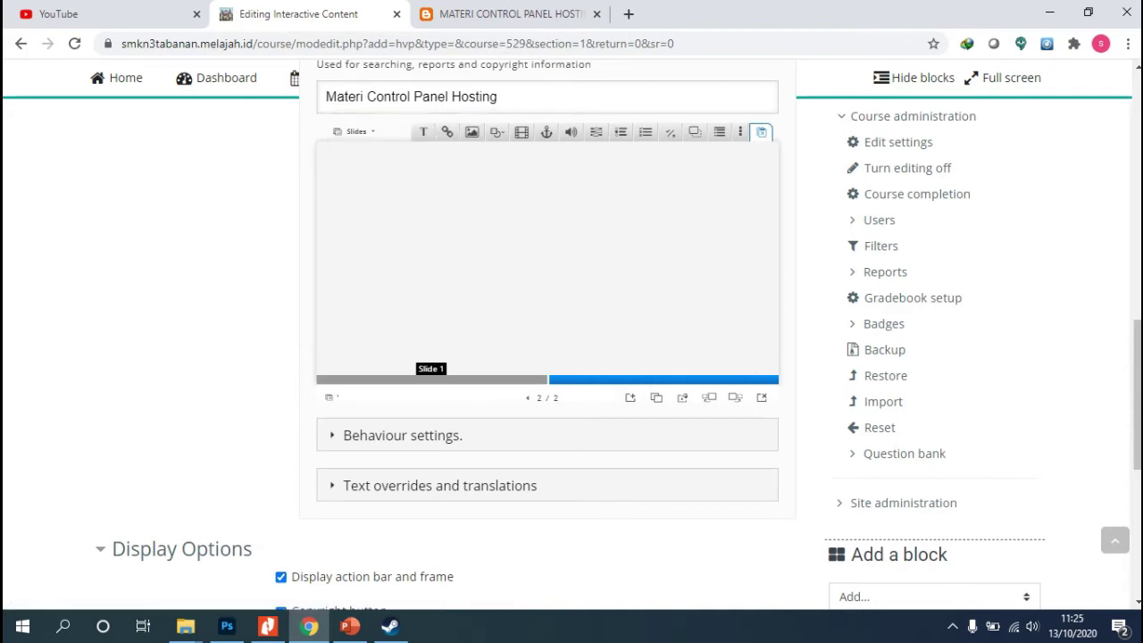
pyautogui.scroll(1, 546, 286)
pyautogui.scroll(-1, 547, 285)
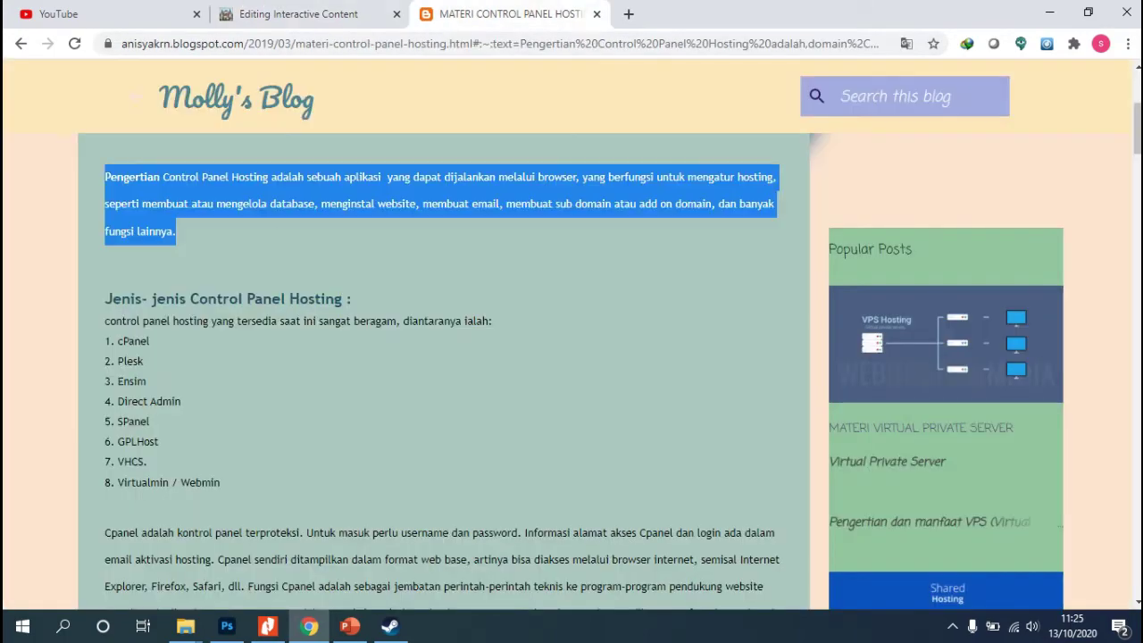
# - Switch to the Control Panel Hosting blog article and look through its sections down to the embedded configuration videos
pyautogui.hotkey('ctrl', 'Tab')
pyautogui.scroll(-1, 446, 375)
pyautogui.scroll(-10, 446, 375)
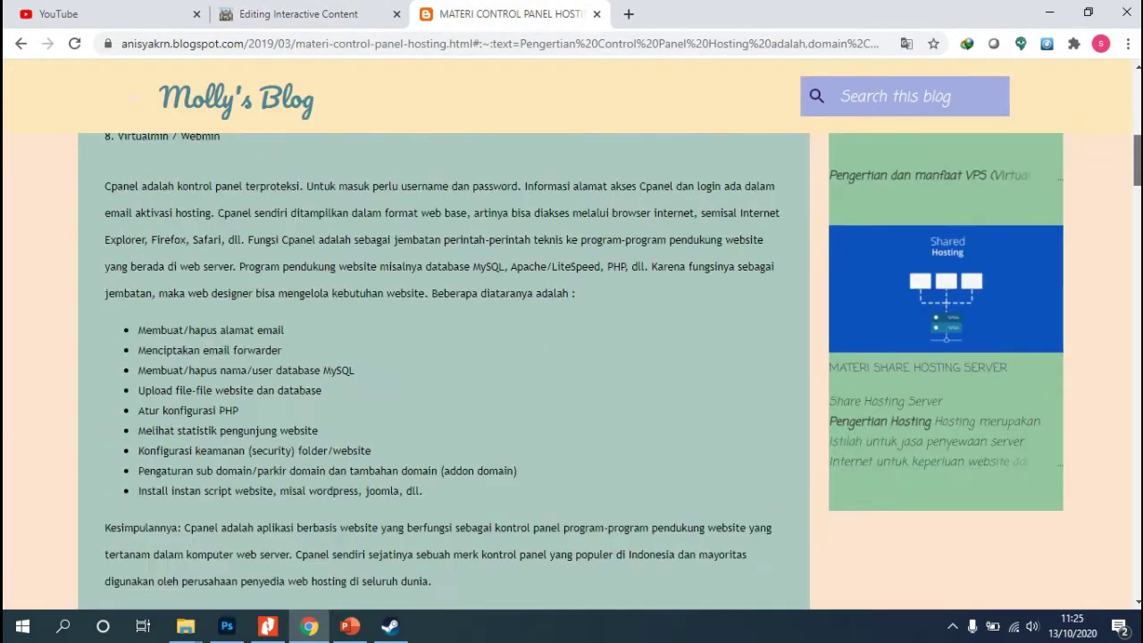
pyautogui.scroll(-10, 446, 375)
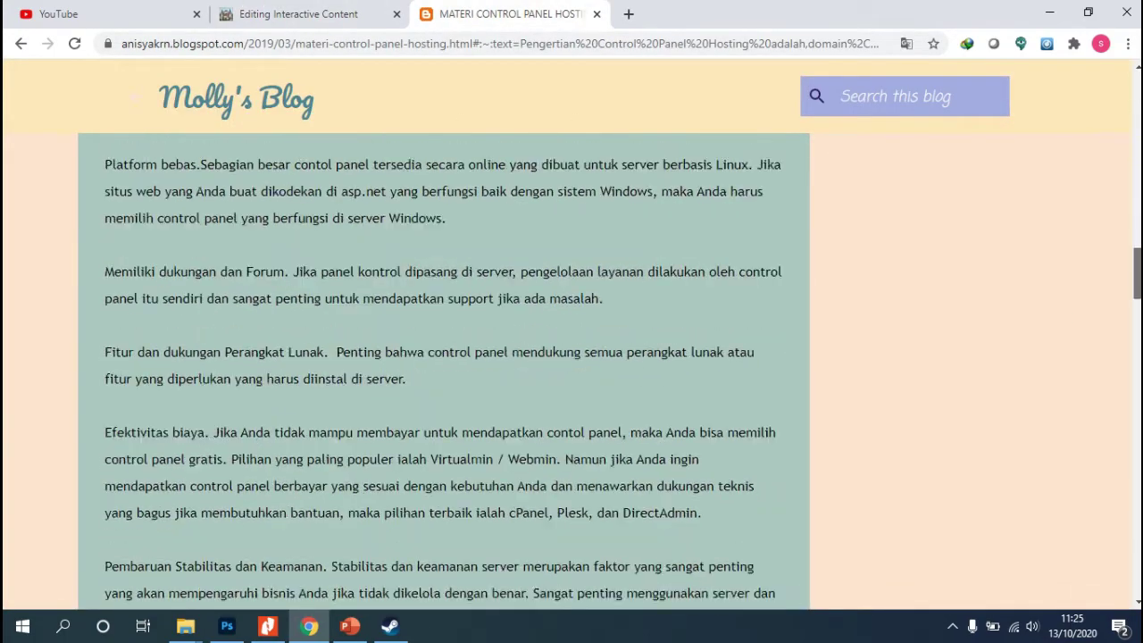
pyautogui.scroll(-12, 447, 375)
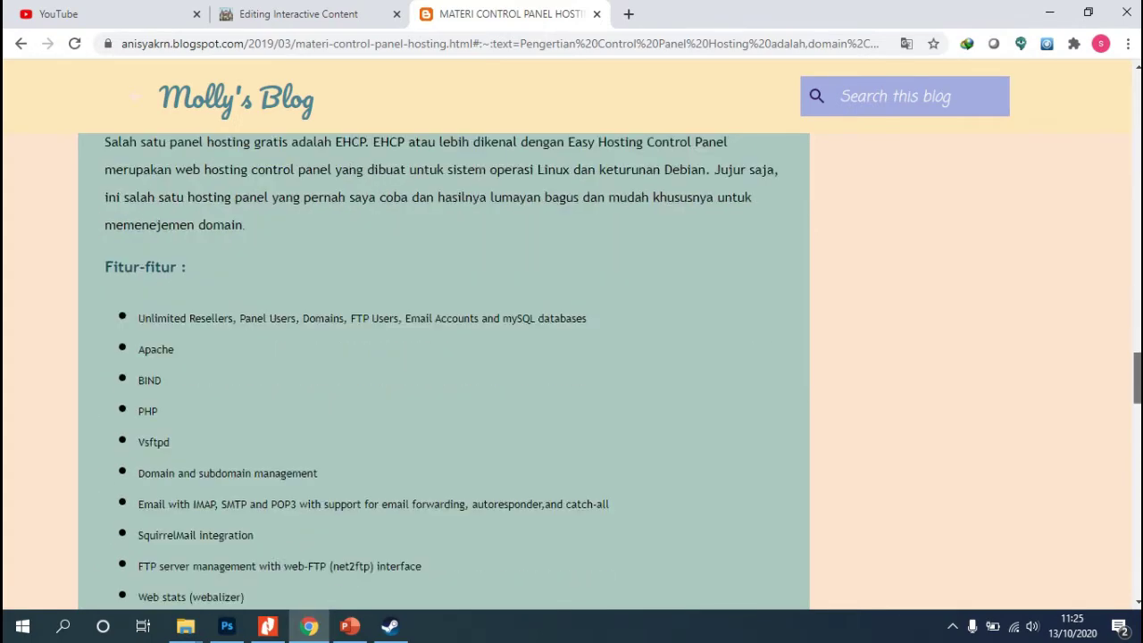
pyautogui.scroll(-3, 446, 375)
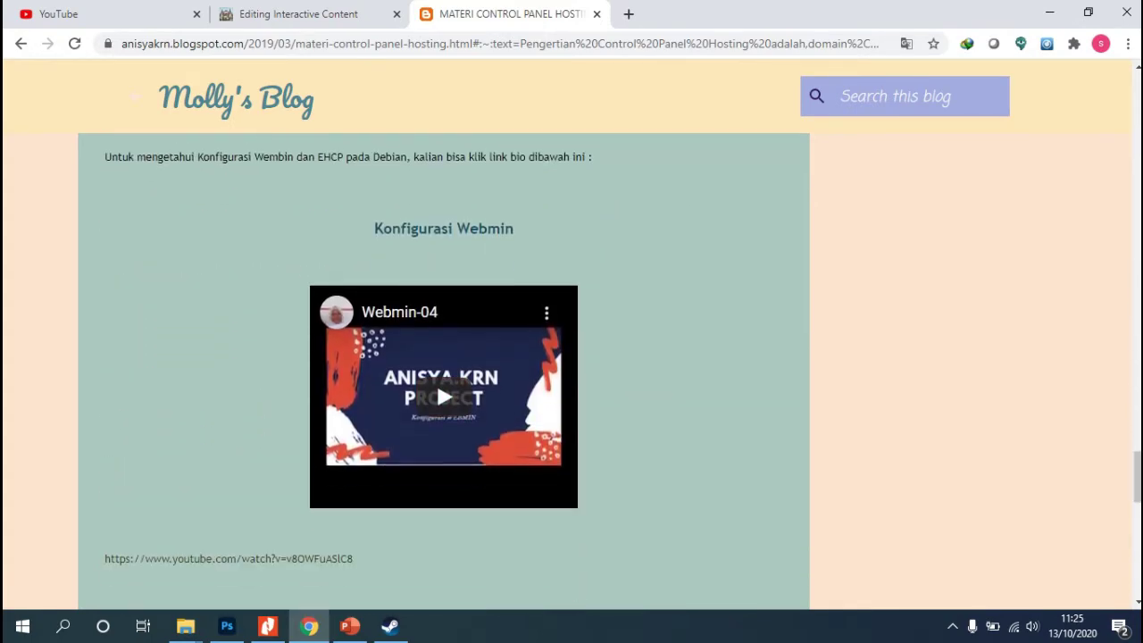
pyautogui.scroll(1, 444, 384)
pyautogui.scroll(-1, 443, 384)
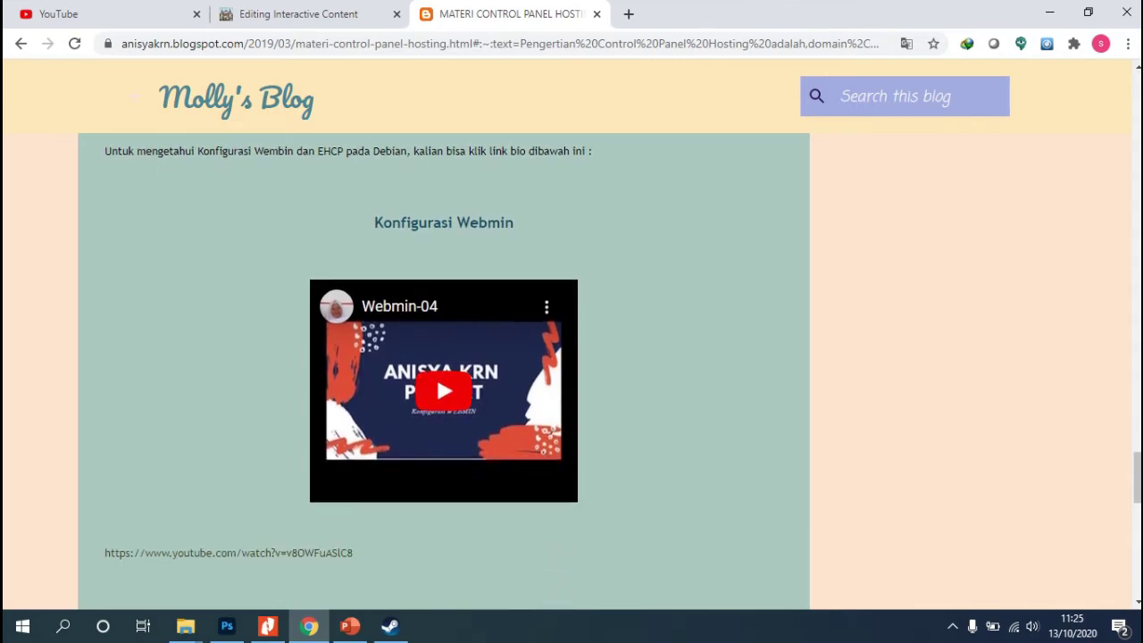
pyautogui.scroll(-2, 435, 380)
pyautogui.scroll(1, 435, 379)
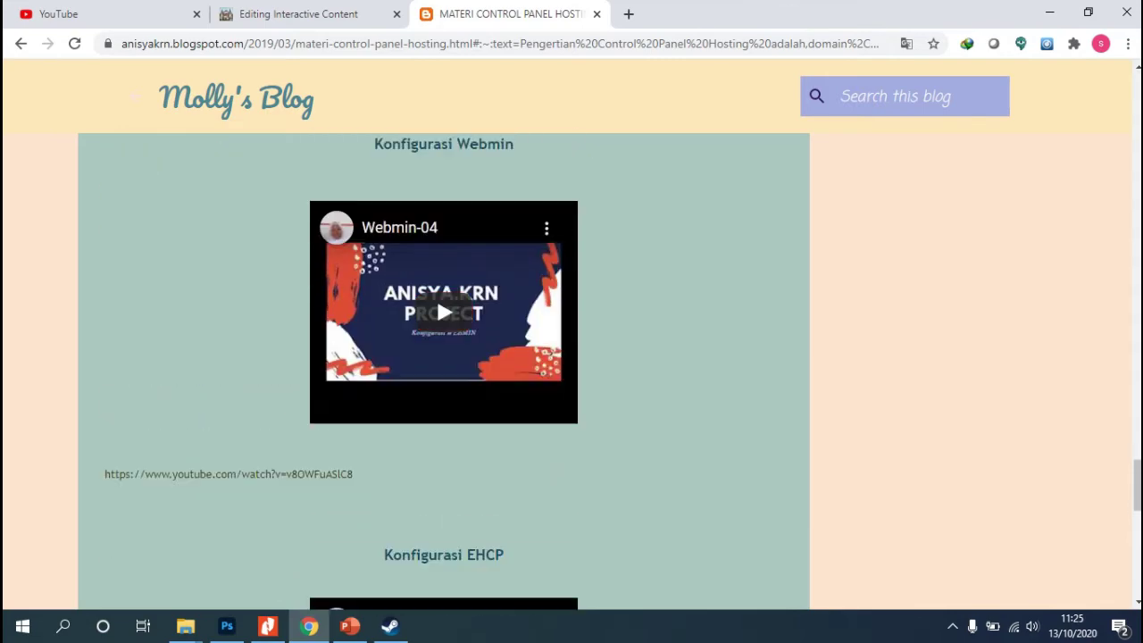
pyautogui.scroll(-3, 435, 295)
pyautogui.scroll(9, 436, 296)
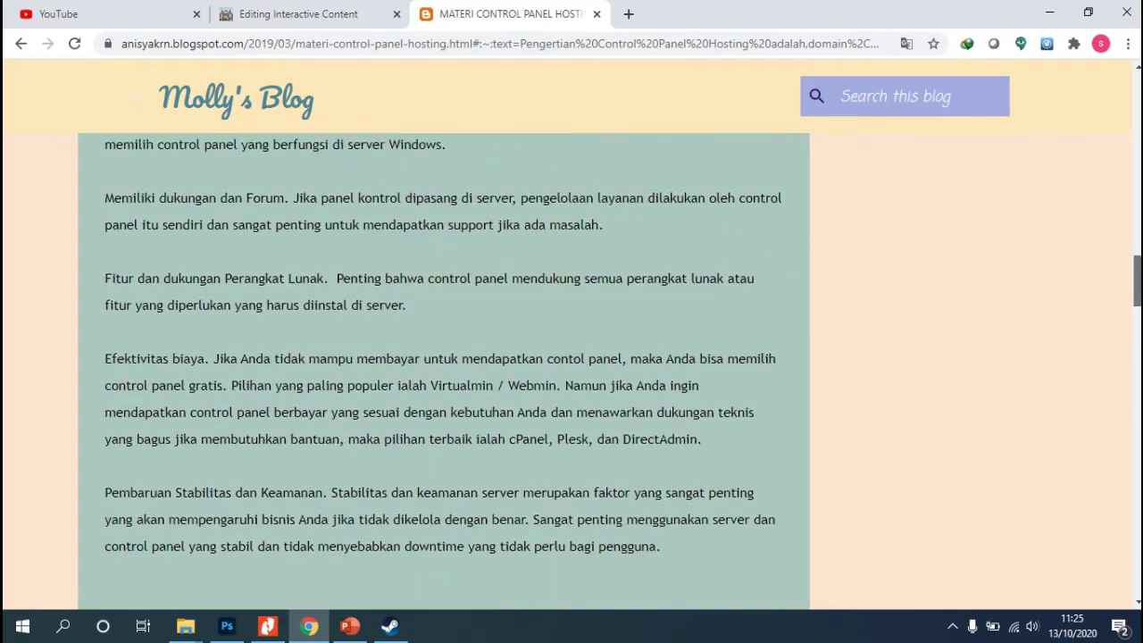
pyautogui.scroll(7, 444, 371)
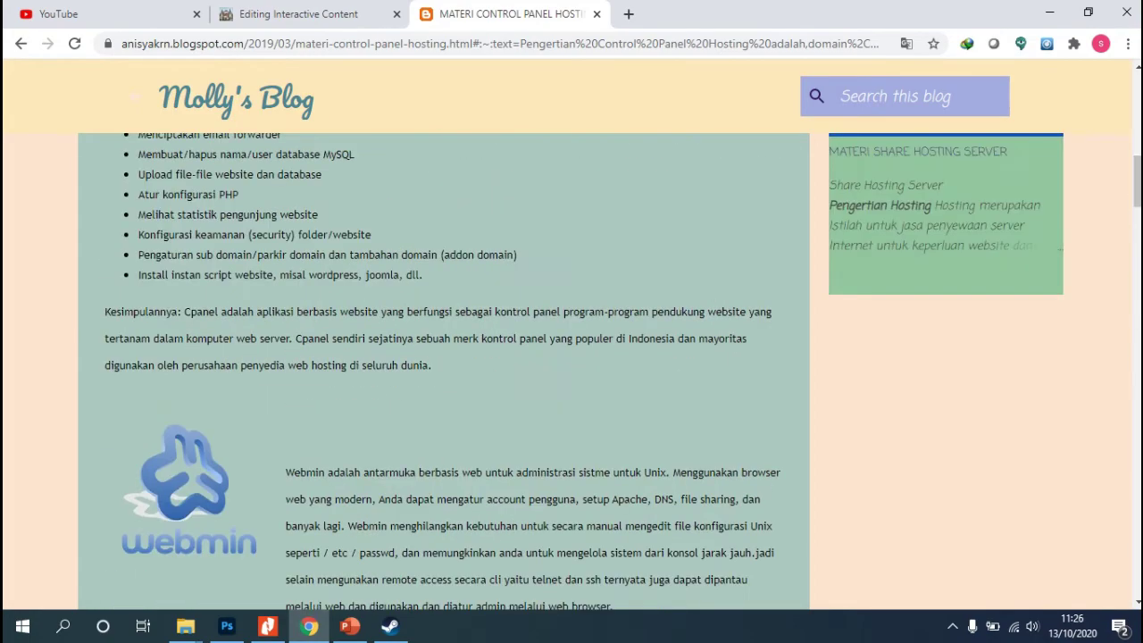
pyautogui.scroll(-4, 444, 370)
pyautogui.scroll(-10, 436, 375)
pyautogui.scroll(1, 435, 375)
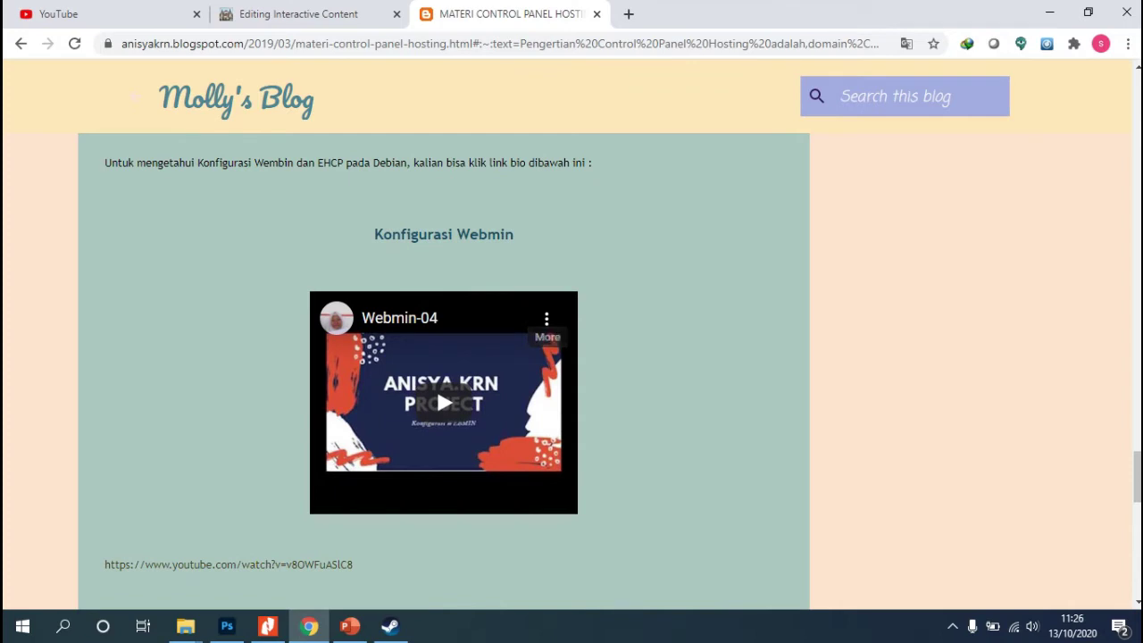
# - Check the embedded Webmin-04 video's extra options, then play it briefly and pause it
pyautogui.click(547, 319)
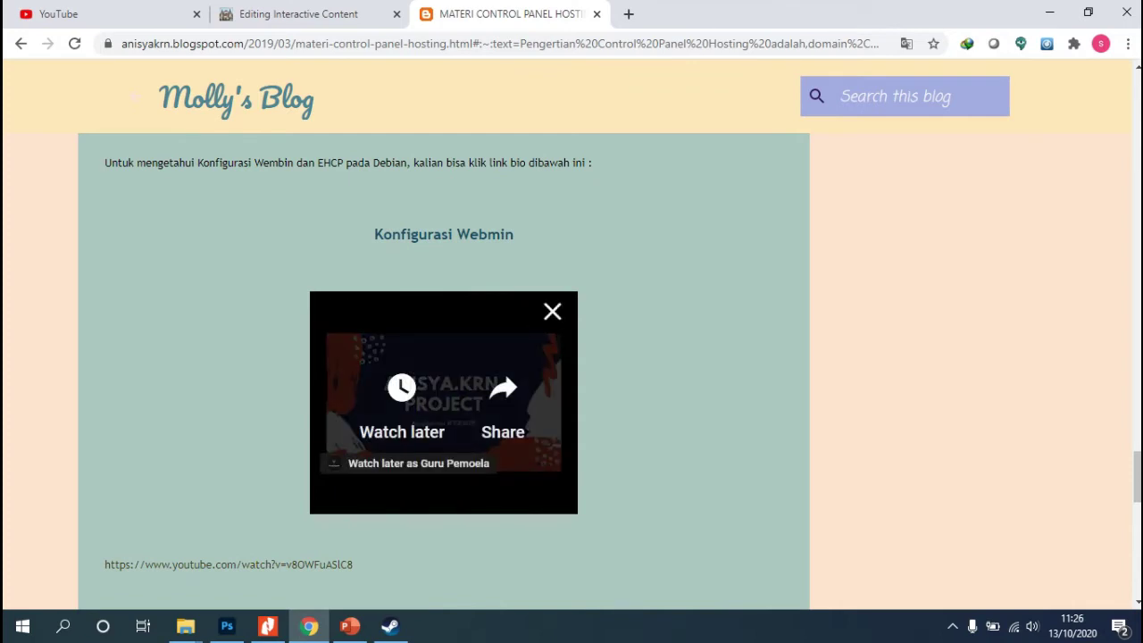
pyautogui.click(436, 385)
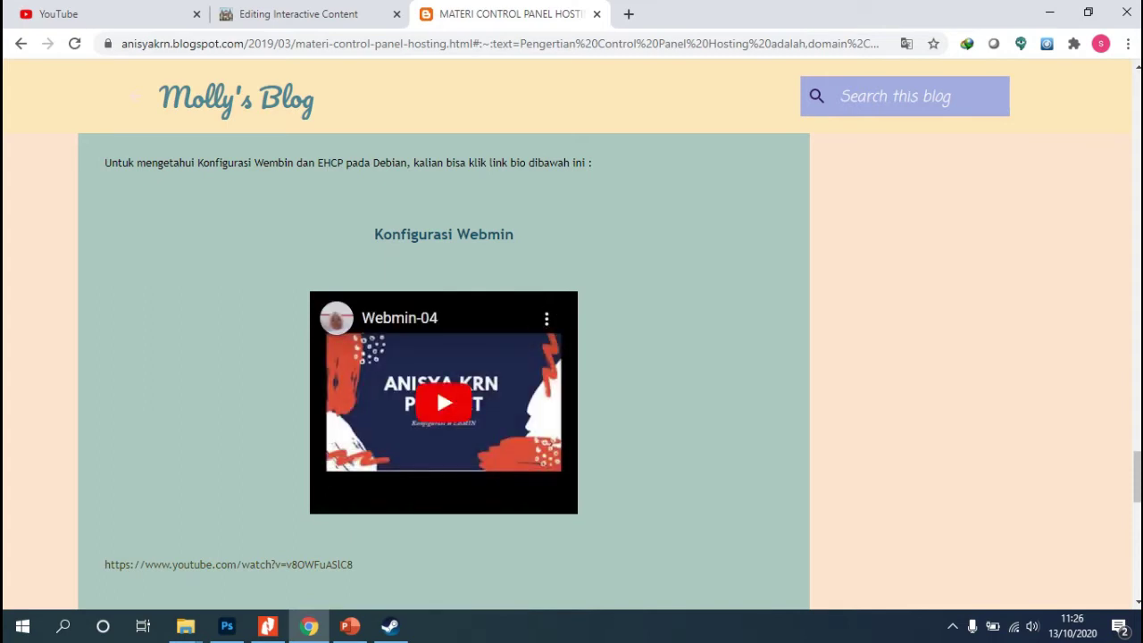
pyautogui.click(439, 394)
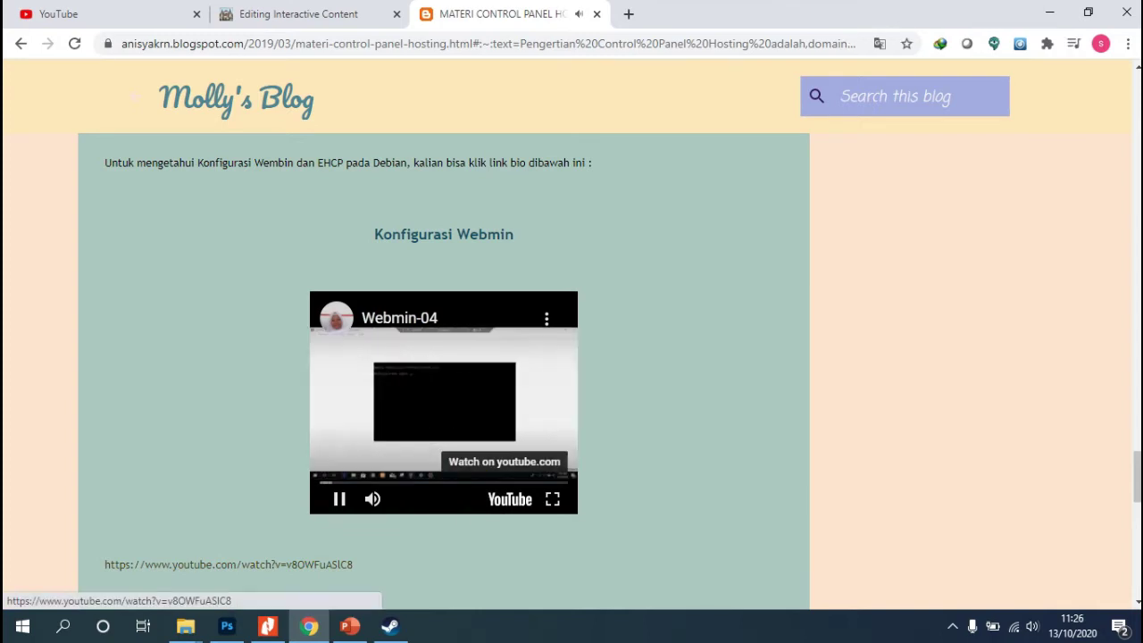
pyautogui.scroll(-2, 332, 359)
pyautogui.click(332, 359)
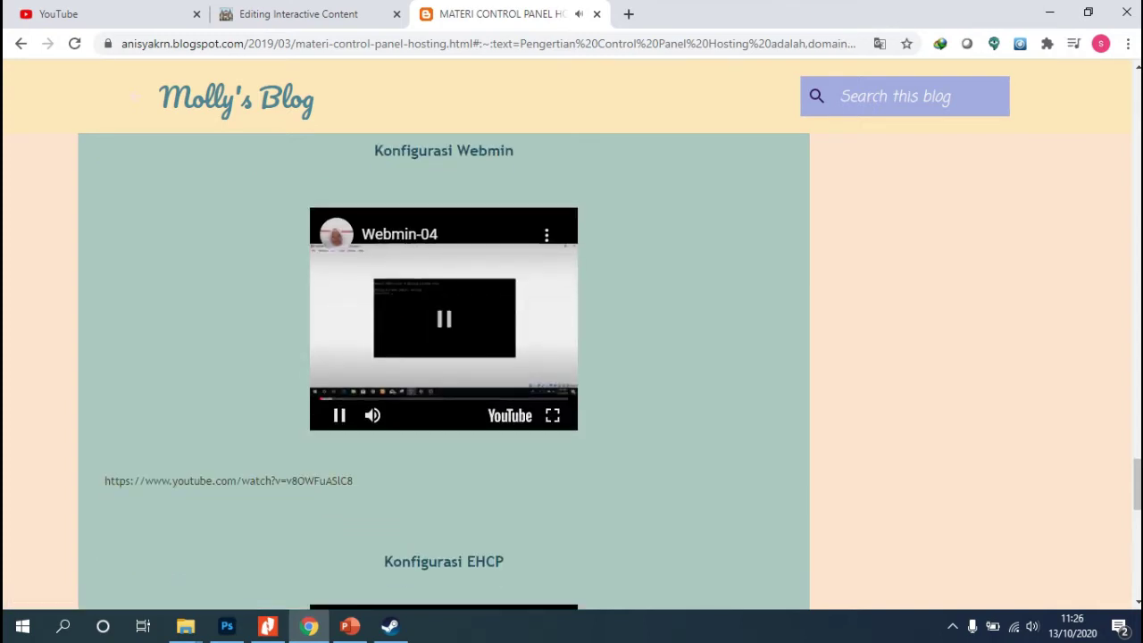
pyautogui.scroll(-1, 332, 359)
pyautogui.scroll(-1, 332, 359)
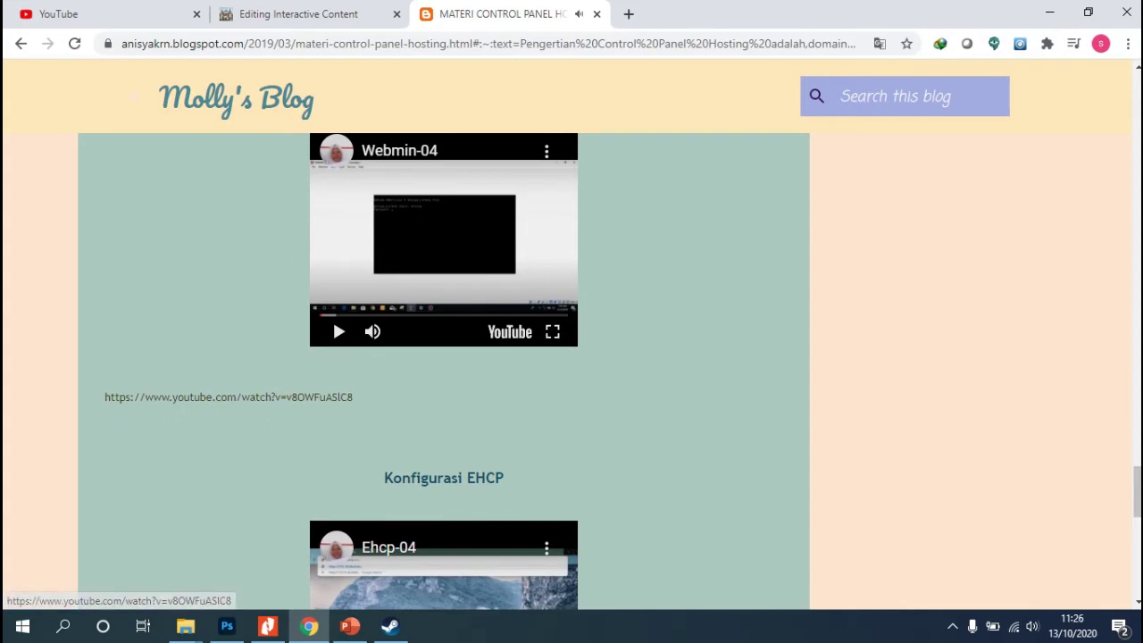
# - Copy the YouTube link shown below the Webmin-04 video and return to the interactive content editor
pyautogui.moveTo(353, 397); pyautogui.dragTo(104, 397)
pyautogui.rightClick(146, 397)
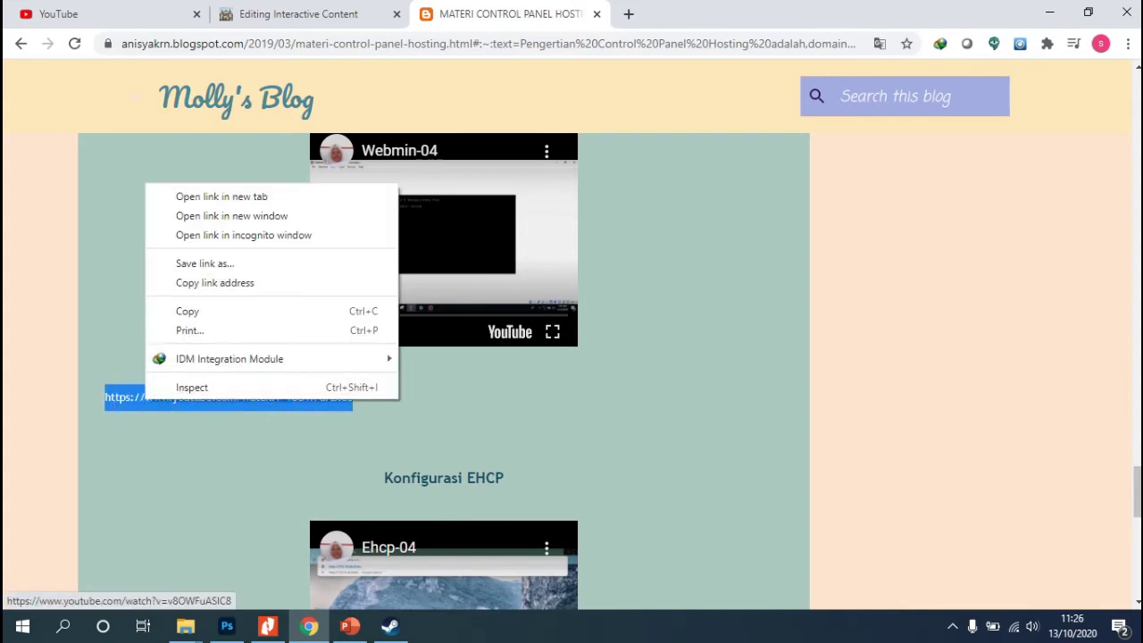
pyautogui.click(333, 312)
pyautogui.hotkey('ctrl', 'shift', 'Tab')
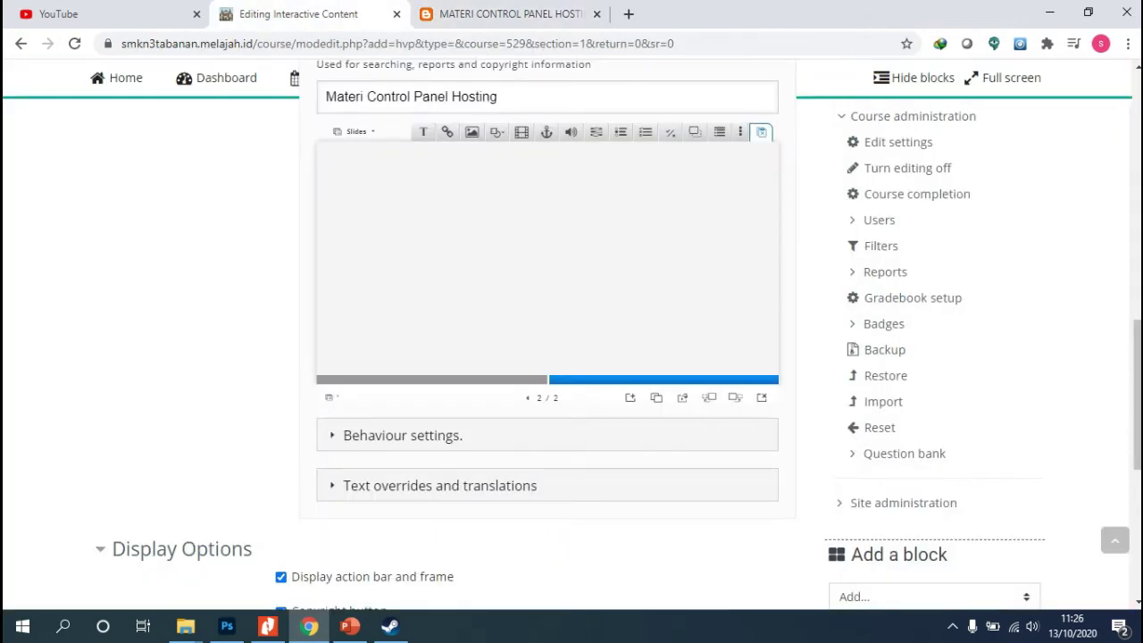
# - Add a video element to the second slide and look over its settings form
pyautogui.click(521, 132)
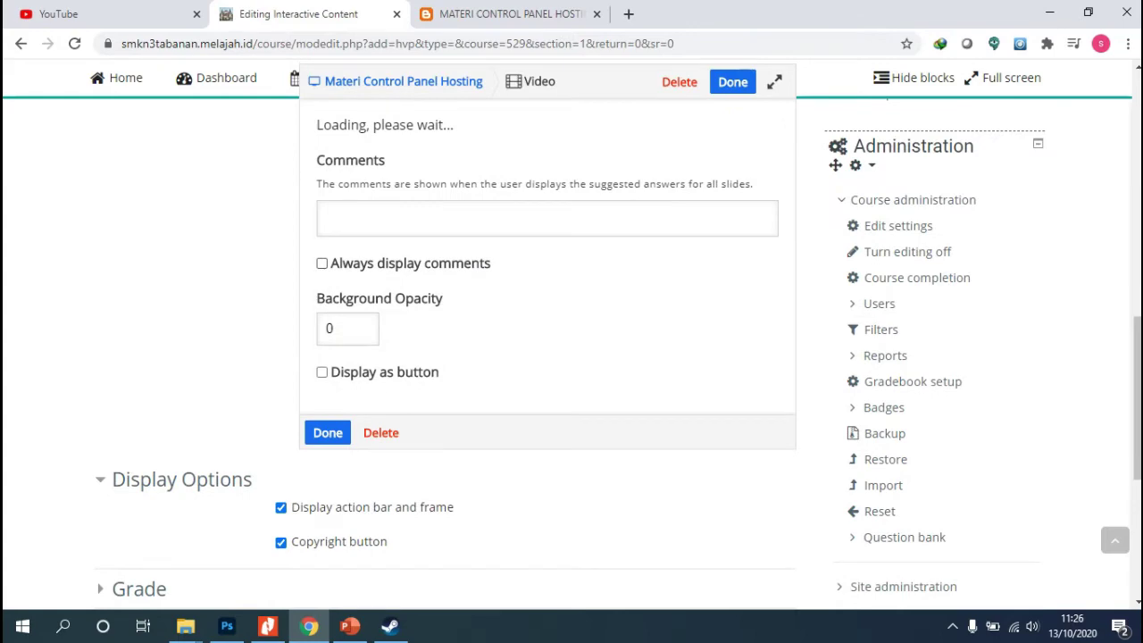
pyautogui.scroll(1, 547, 339)
pyautogui.scroll(-3, 547, 339)
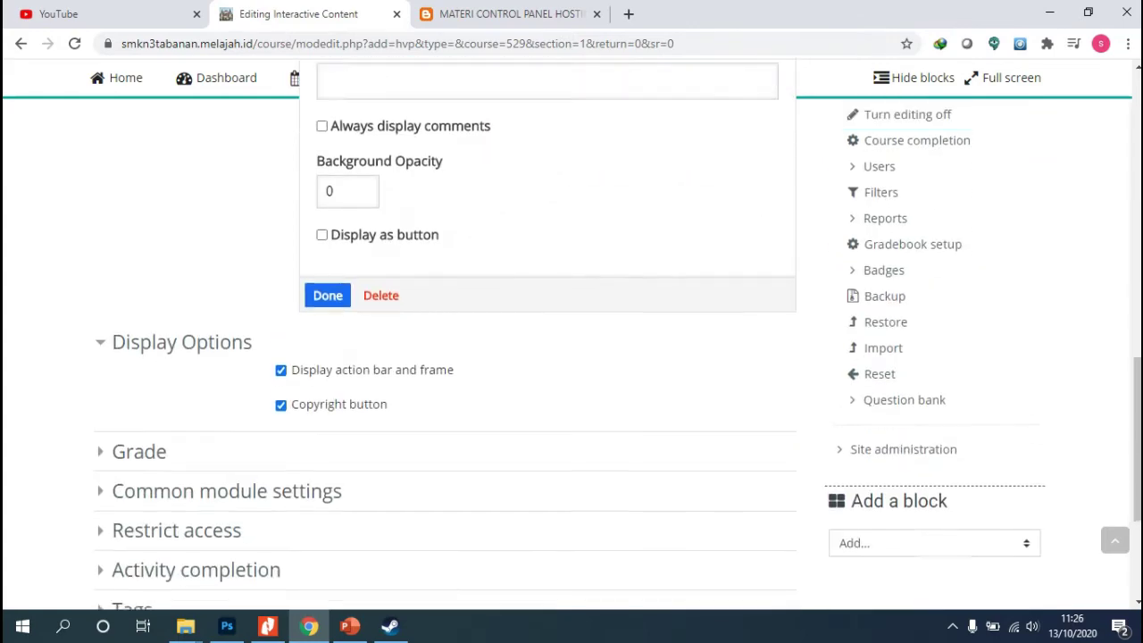
pyautogui.scroll(2, 547, 340)
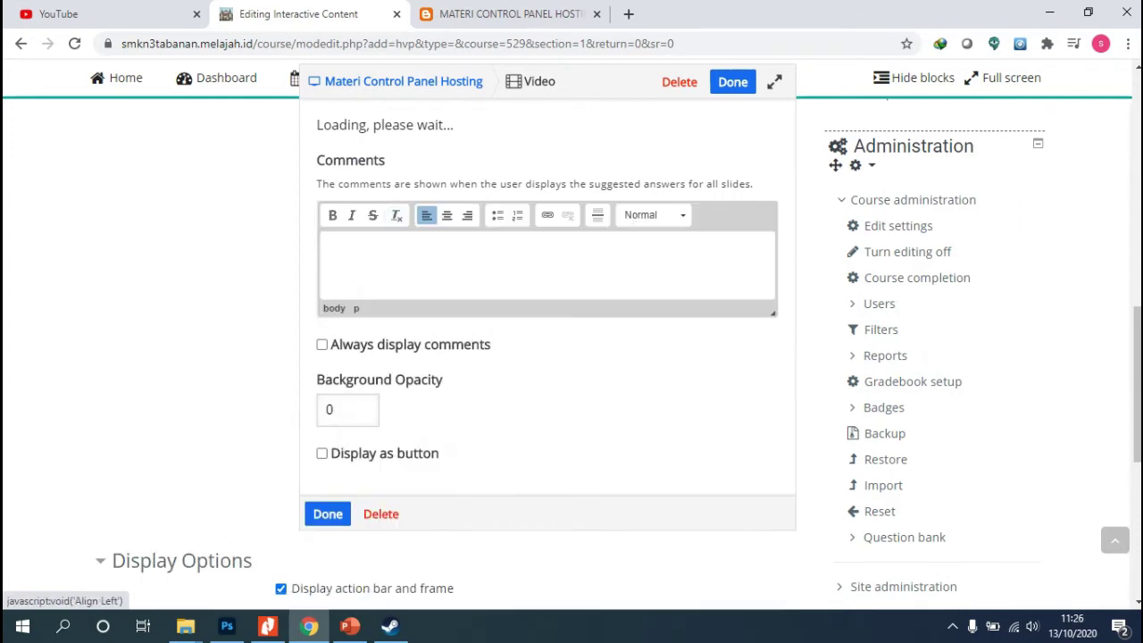
pyautogui.scroll(1, 547, 339)
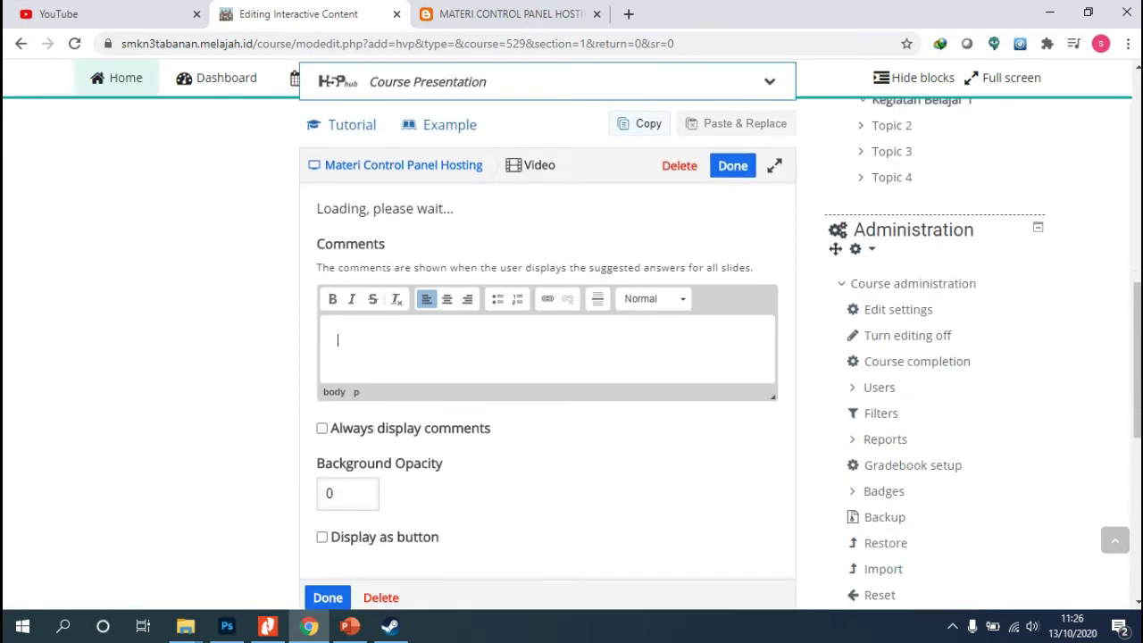
# - Reload the interactive content form, discarding the unsaved presentation, and look over the fresh form down to the content type list
pyautogui.press('F5')
pyautogui.press('Return')
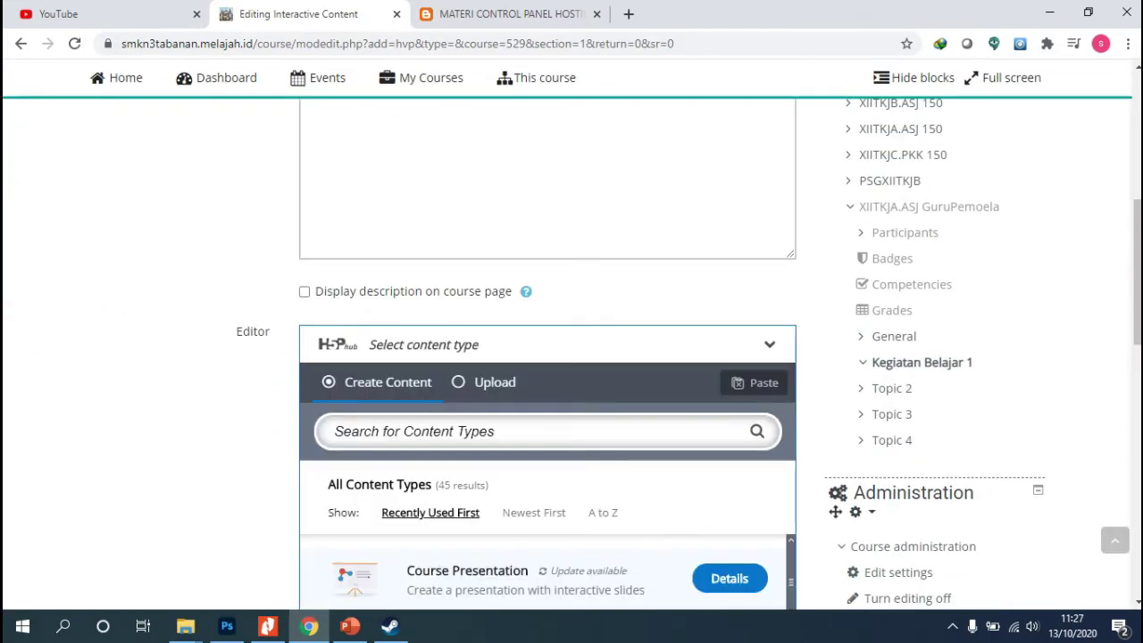
pyautogui.scroll(5, 546, 358)
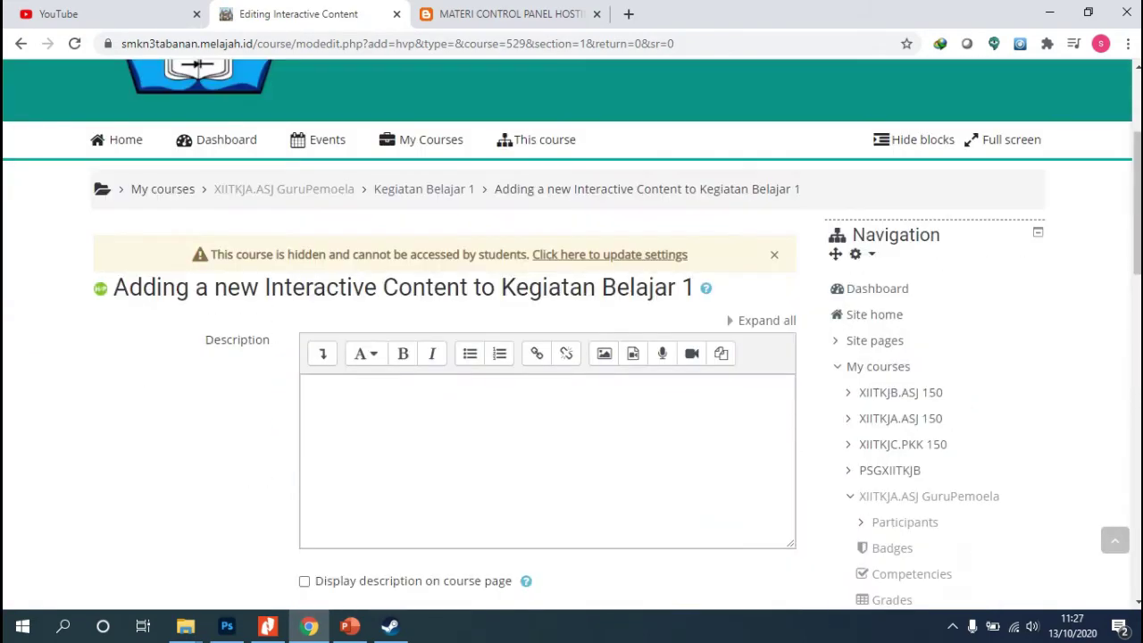
pyautogui.scroll(-10, 547, 268)
pyautogui.scroll(3, 546, 196)
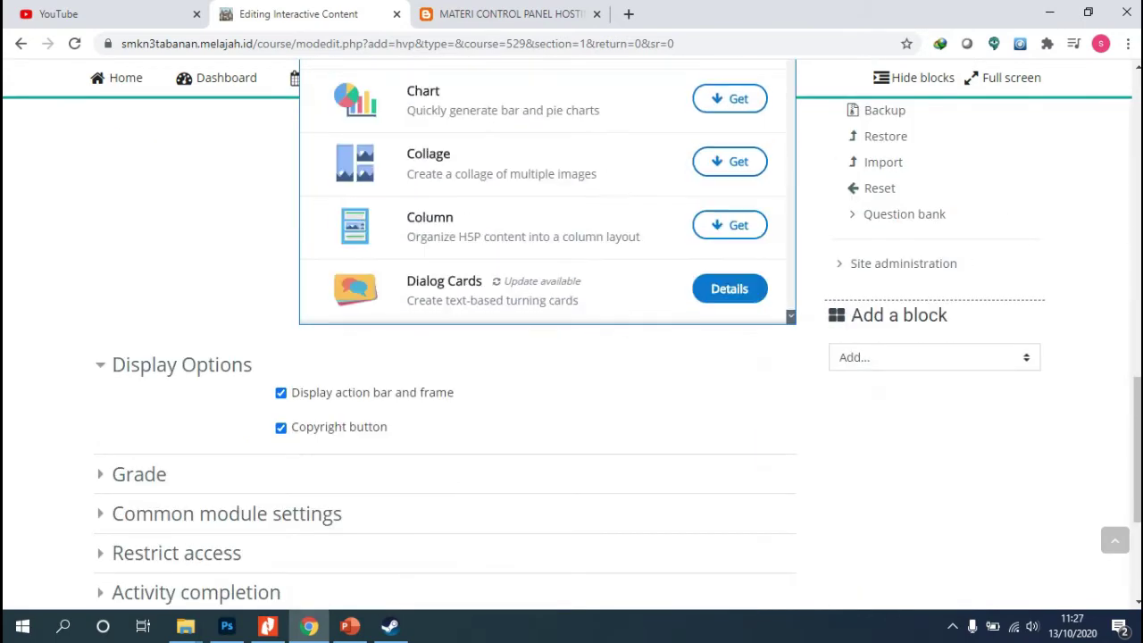
pyautogui.scroll(5, 547, 357)
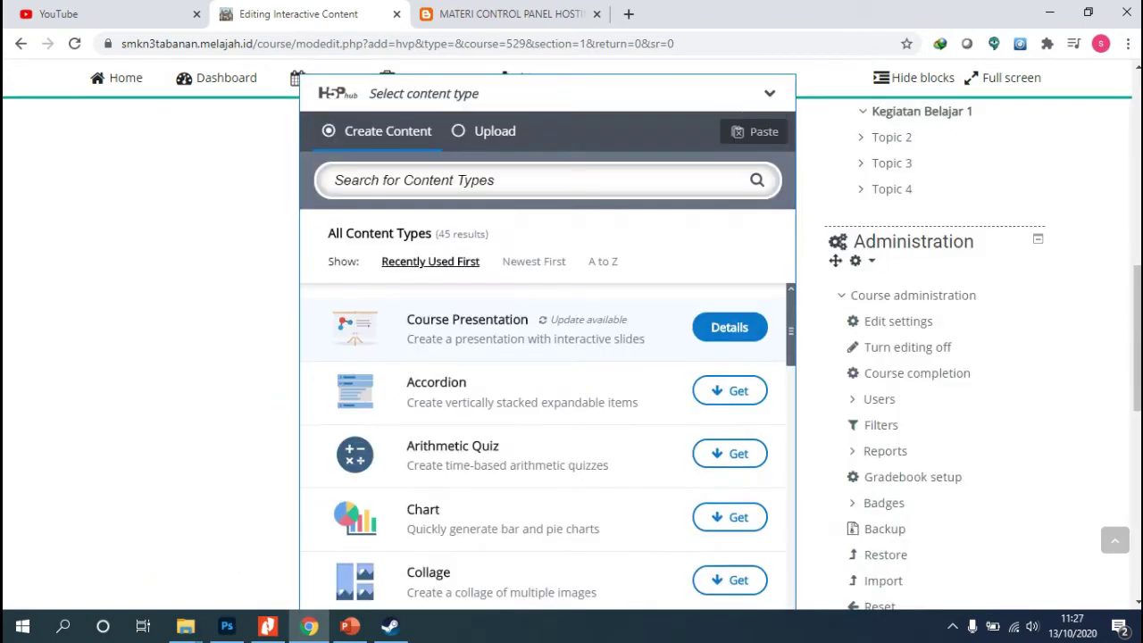
# - Choose Course Presentation as the H5P content type for the new interactive content
pyautogui.scroll(2, 546, 357)
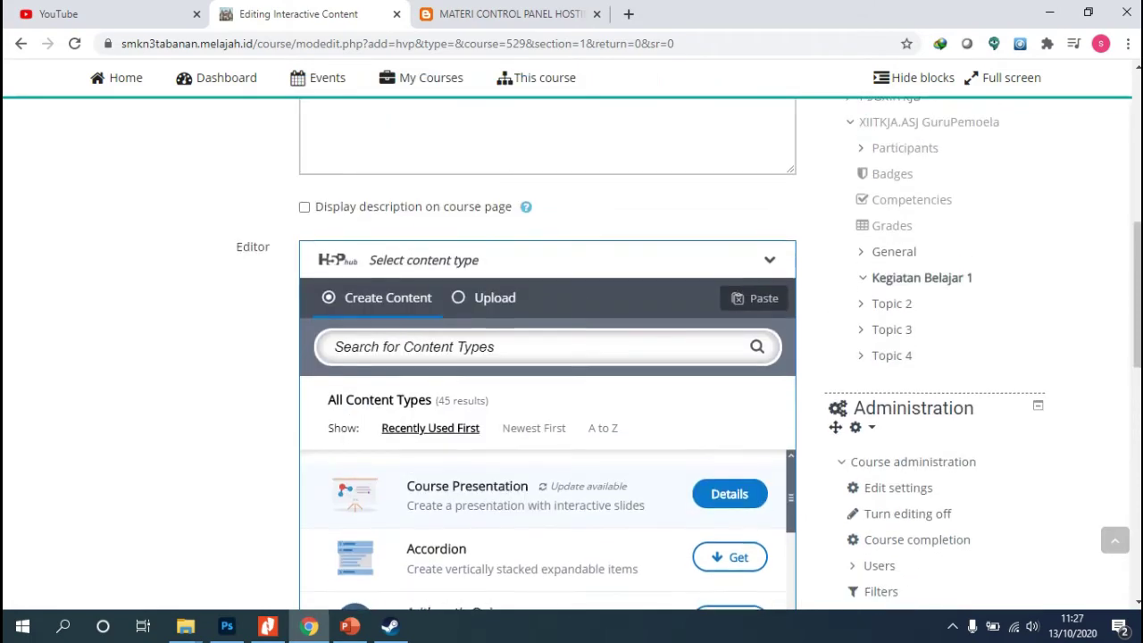
pyautogui.scroll(-2, 547, 357)
pyautogui.click(491, 329)
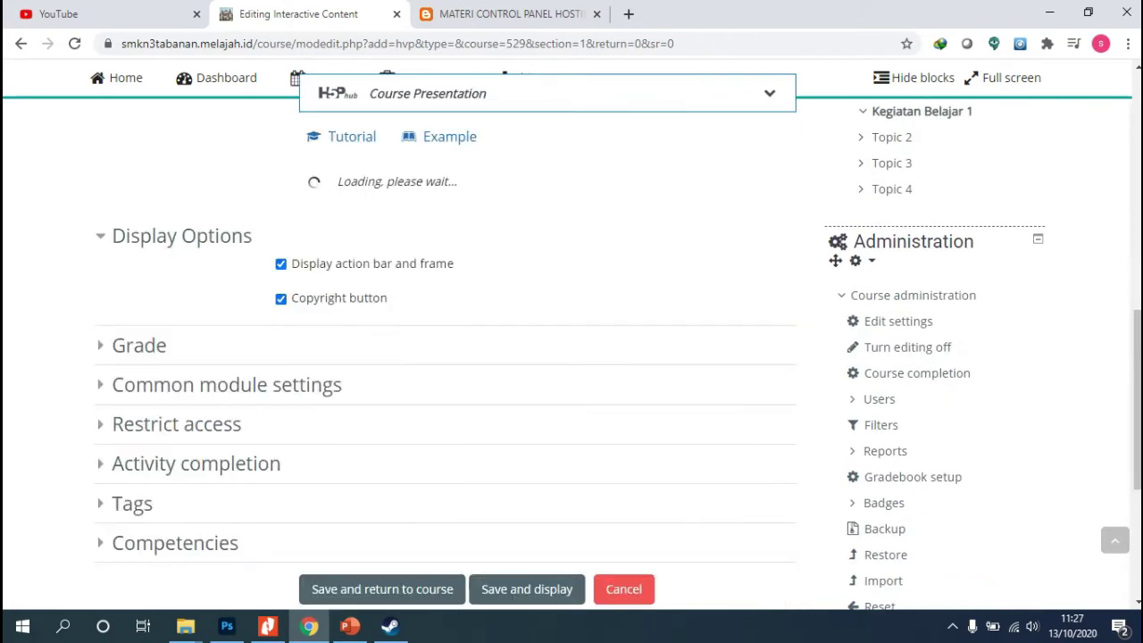
pyautogui.scroll(3, 547, 357)
pyautogui.scroll(4, 571, 339)
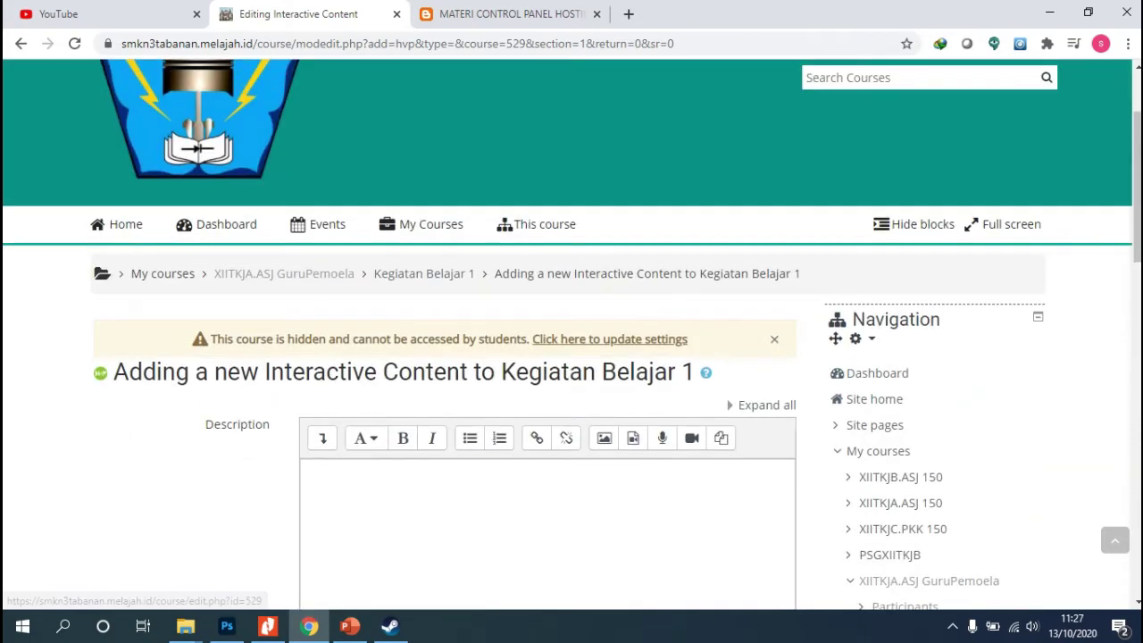
pyautogui.scroll(-5, 572, 340)
pyautogui.scroll(-4, 547, 357)
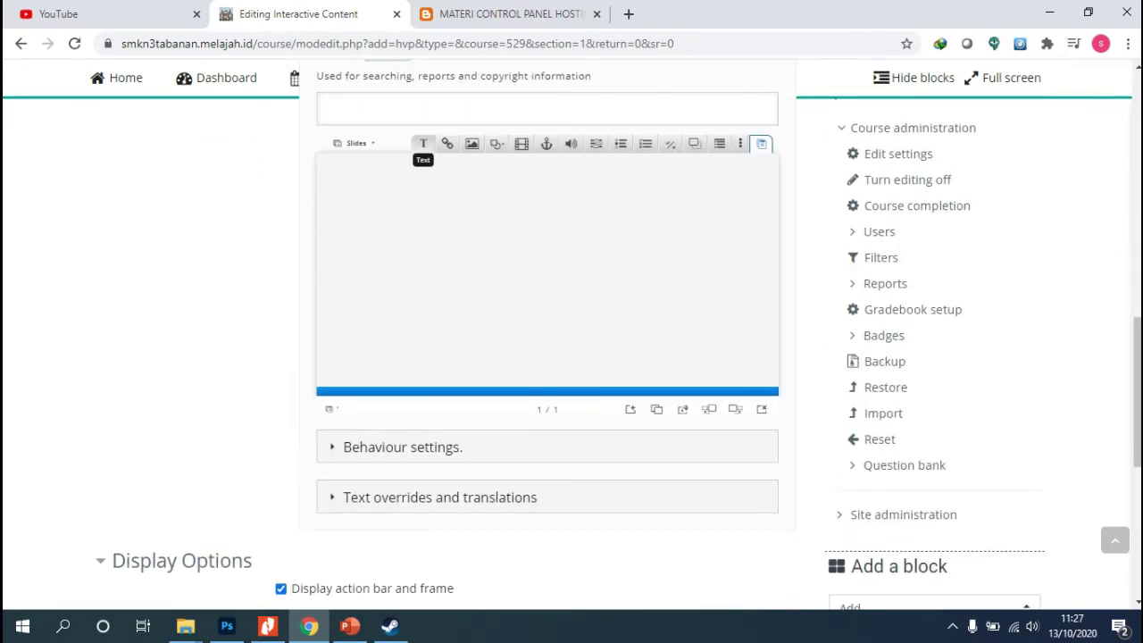
# - Add a text element to the first slide containing the "Pengertian Control Panel Hosting" paragraph copied from the blog post
pyautogui.click(424, 144)
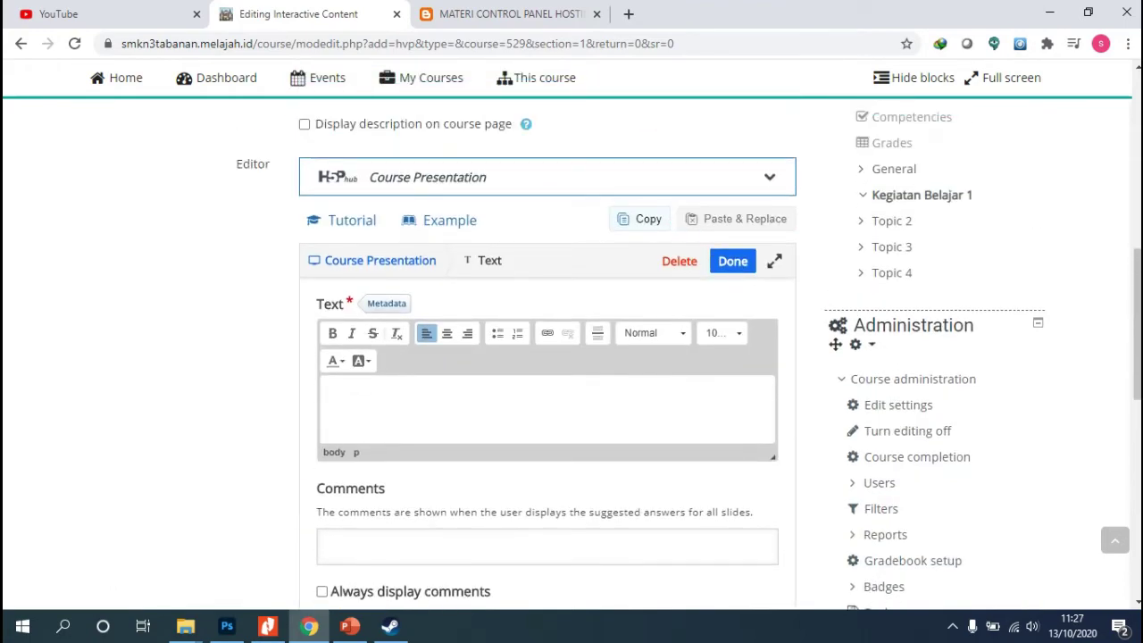
pyautogui.click(509, 13)
pyautogui.scroll(4, 332, 318)
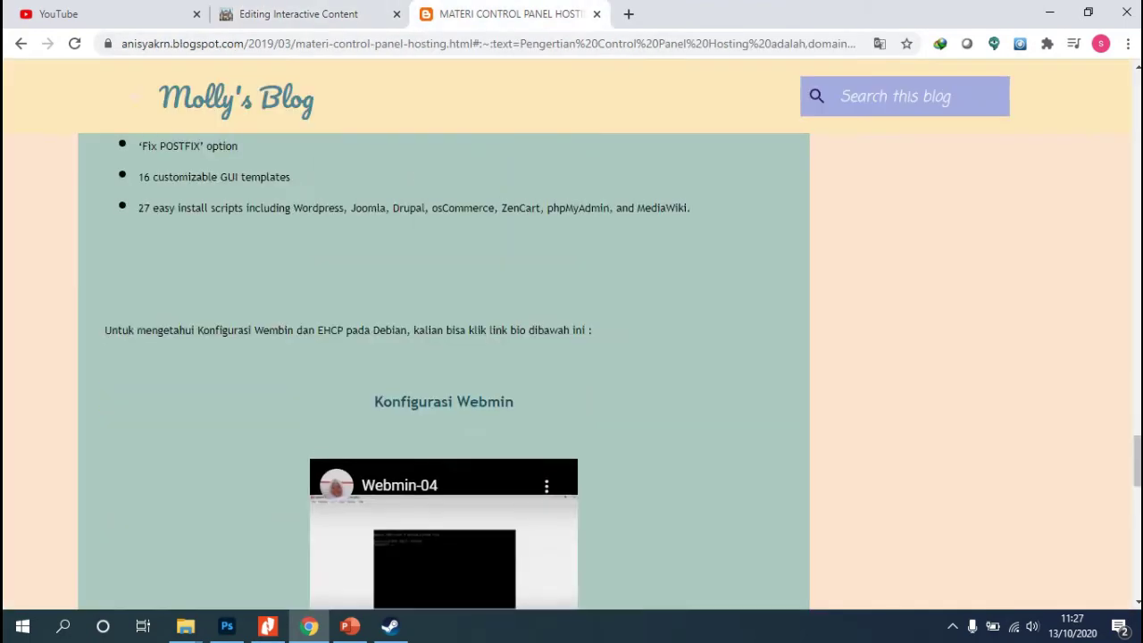
pyautogui.scroll(15, 332, 318)
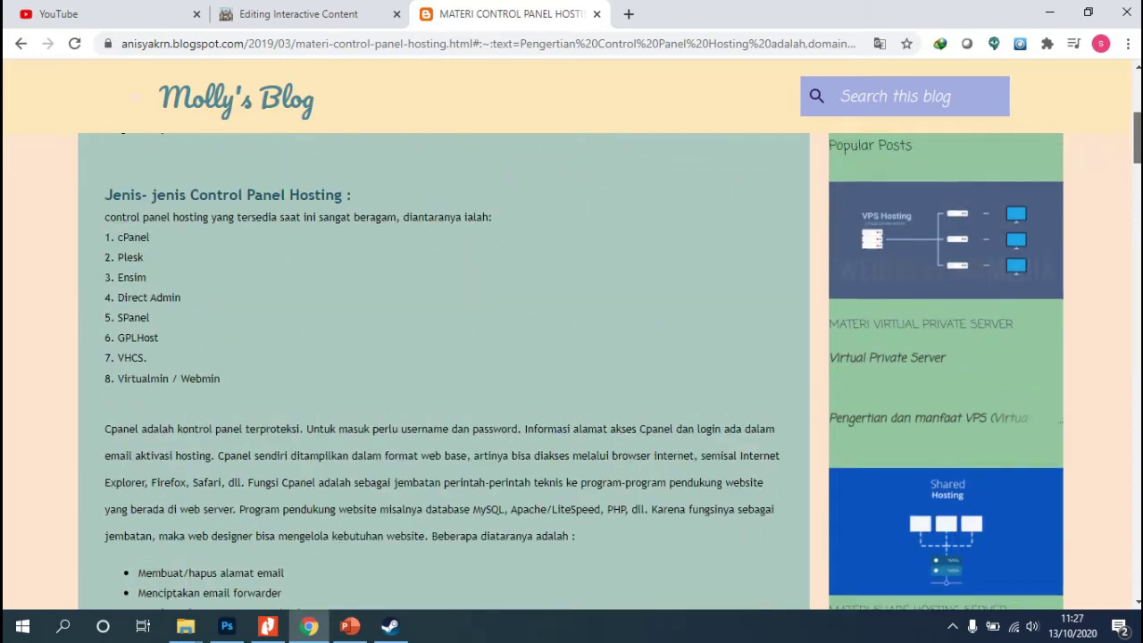
pyautogui.scroll(4, 444, 357)
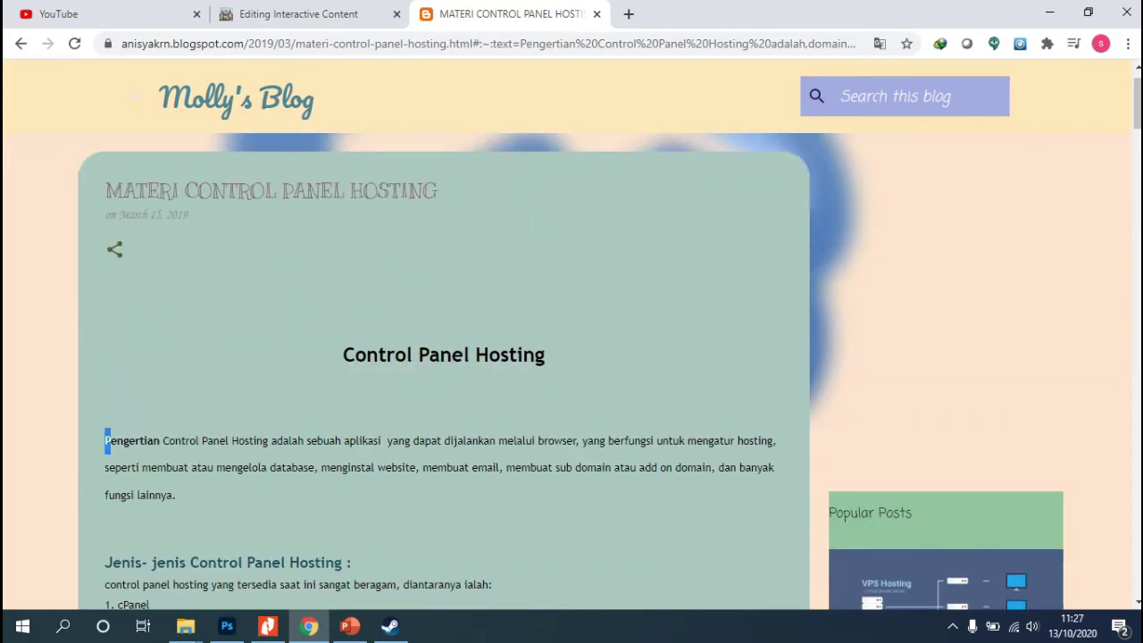
pyautogui.moveTo(105, 440); pyautogui.dragTo(176, 496)
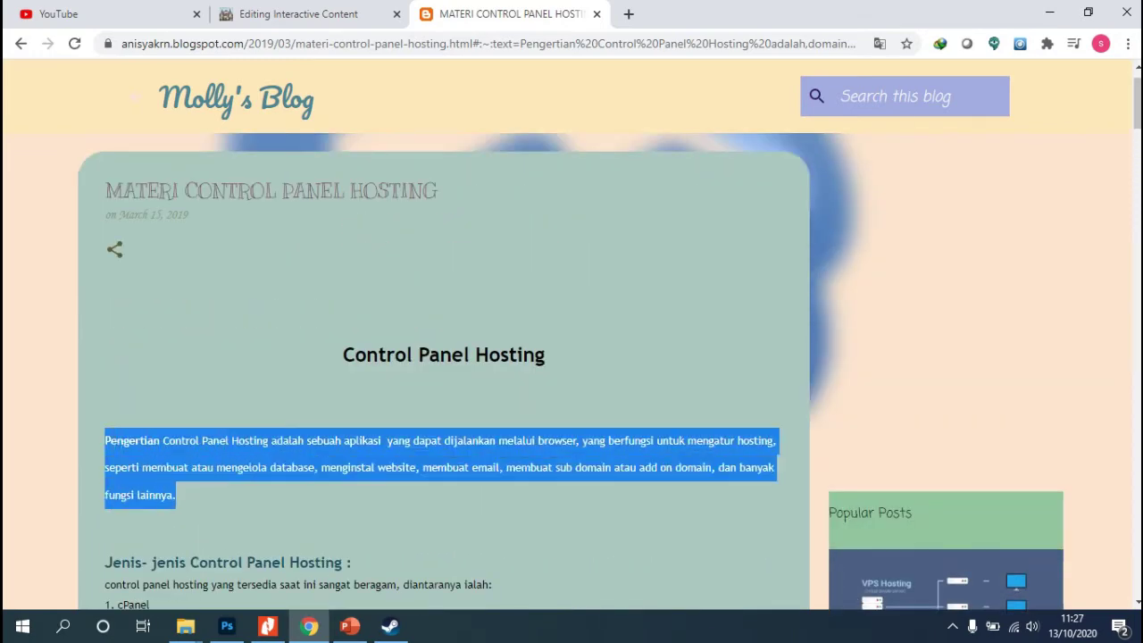
pyautogui.hotkey('ctrl', 'c')
pyautogui.hotkey('ctrl', 'shift', 'Tab')
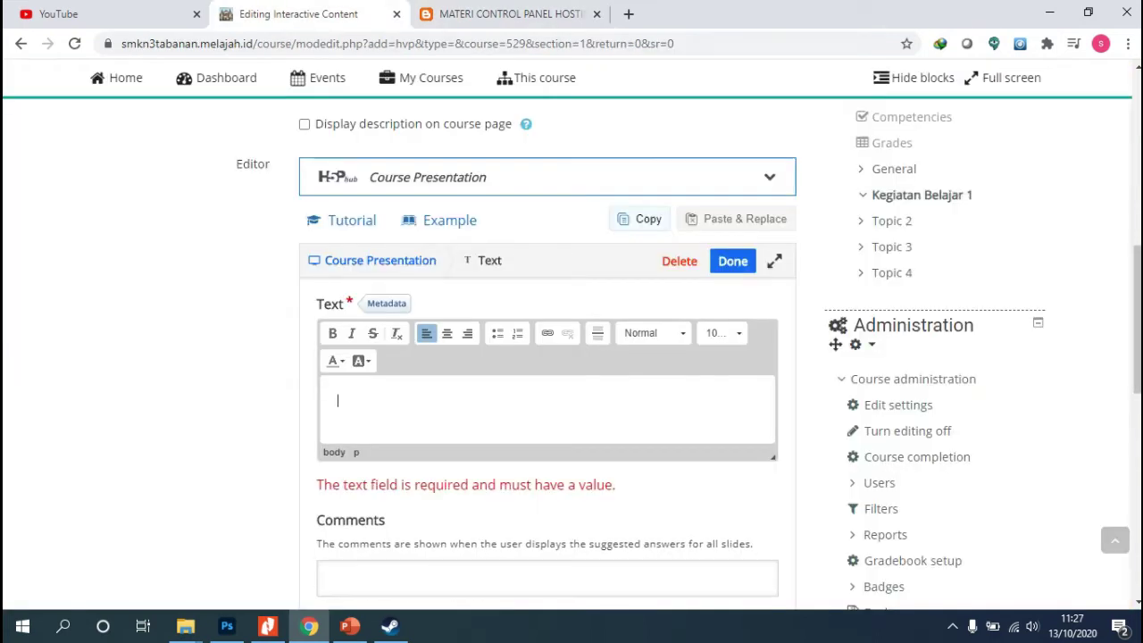
pyautogui.hotkey('ctrl', 'v')
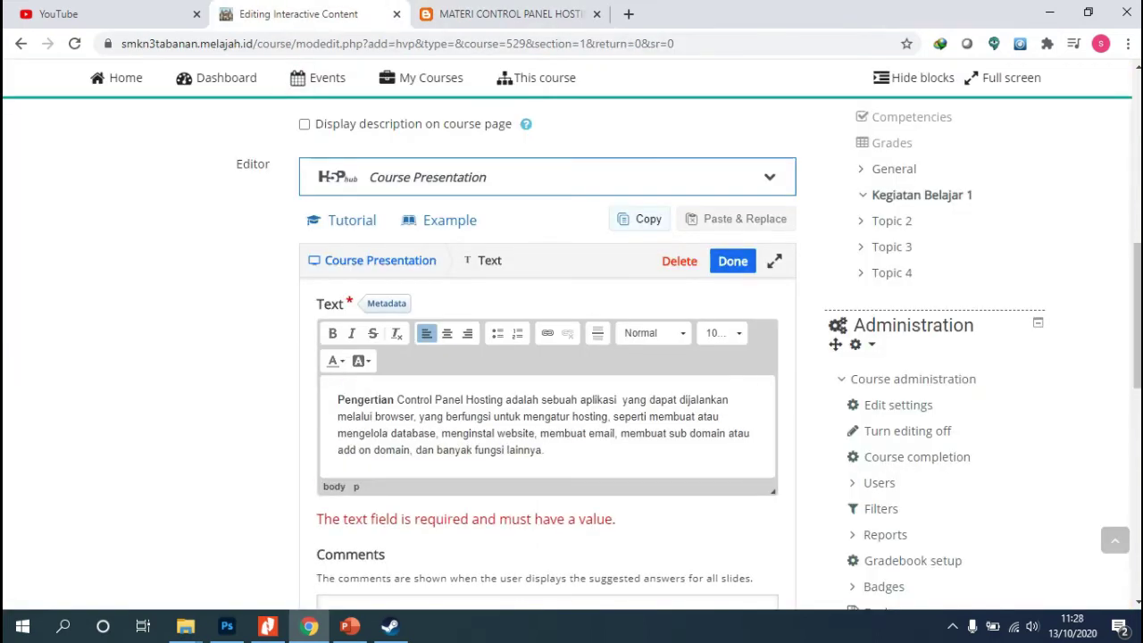
# - Set the font size of the whole pasted paragraph to 150% and finish the text element
pyautogui.hotkey('ctrl', 'a')
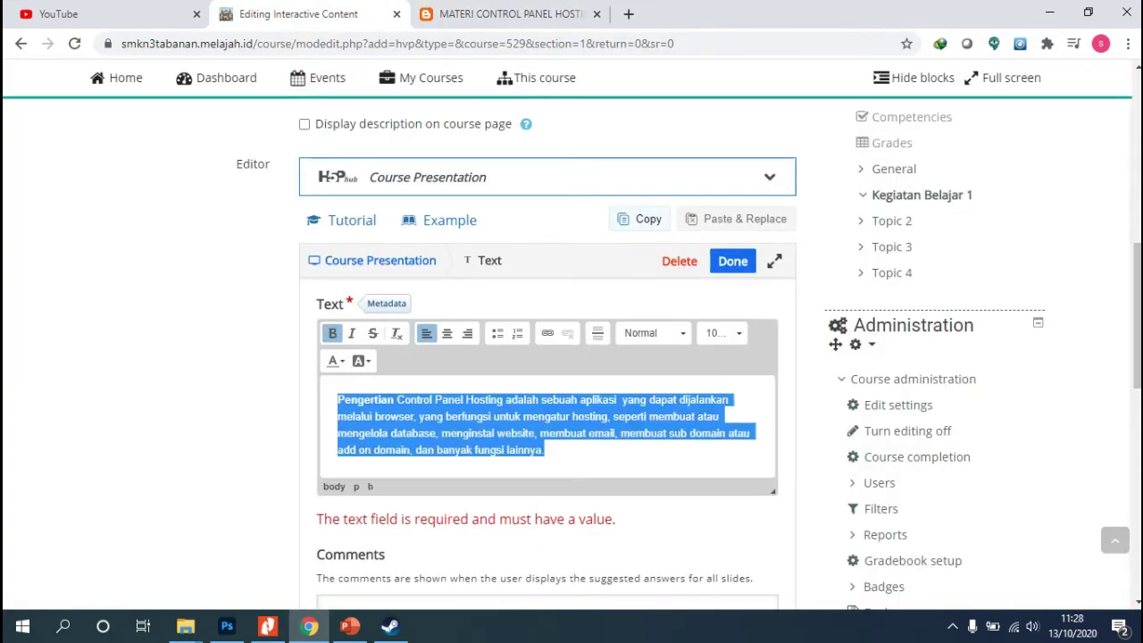
pyautogui.click(722, 332)
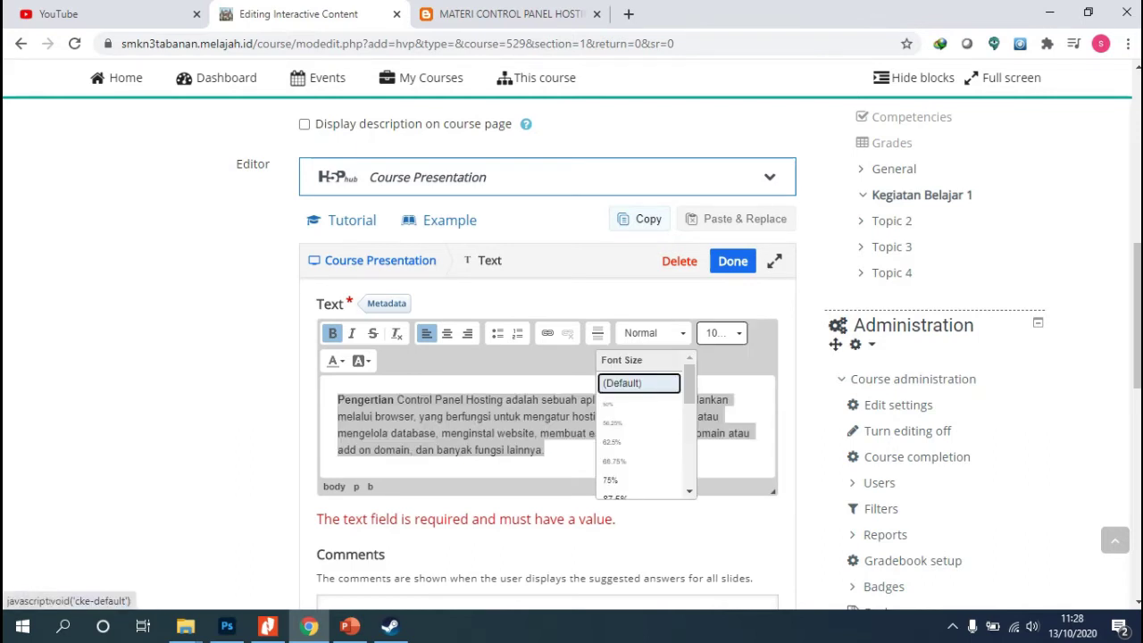
pyautogui.scroll(-3, 638, 437)
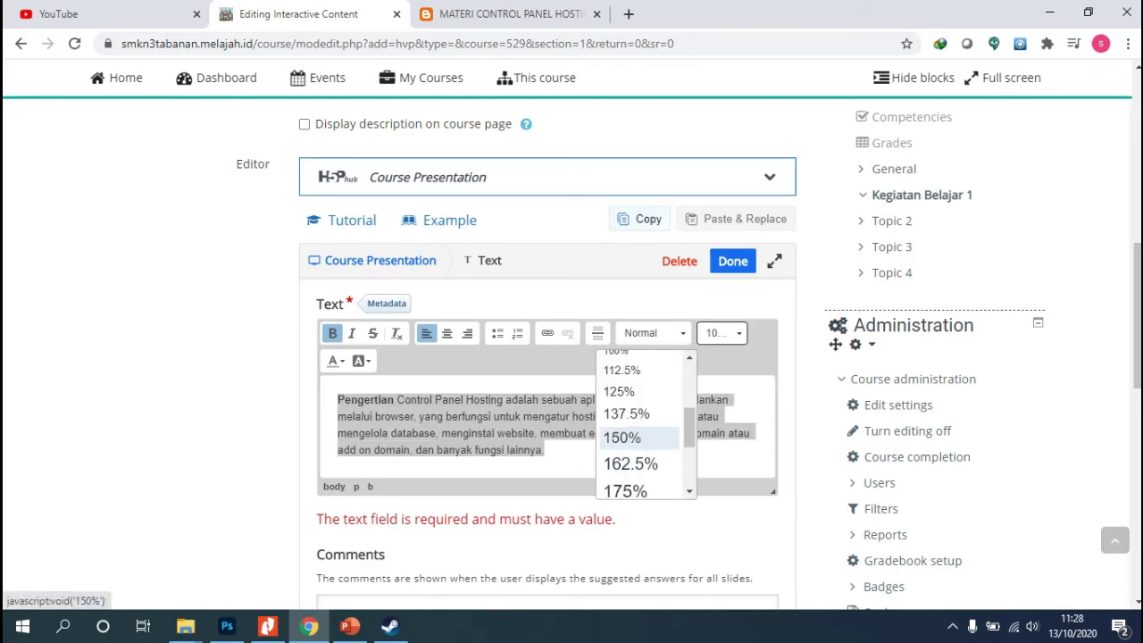
pyautogui.click(622, 438)
pyautogui.scroll(-2, 622, 437)
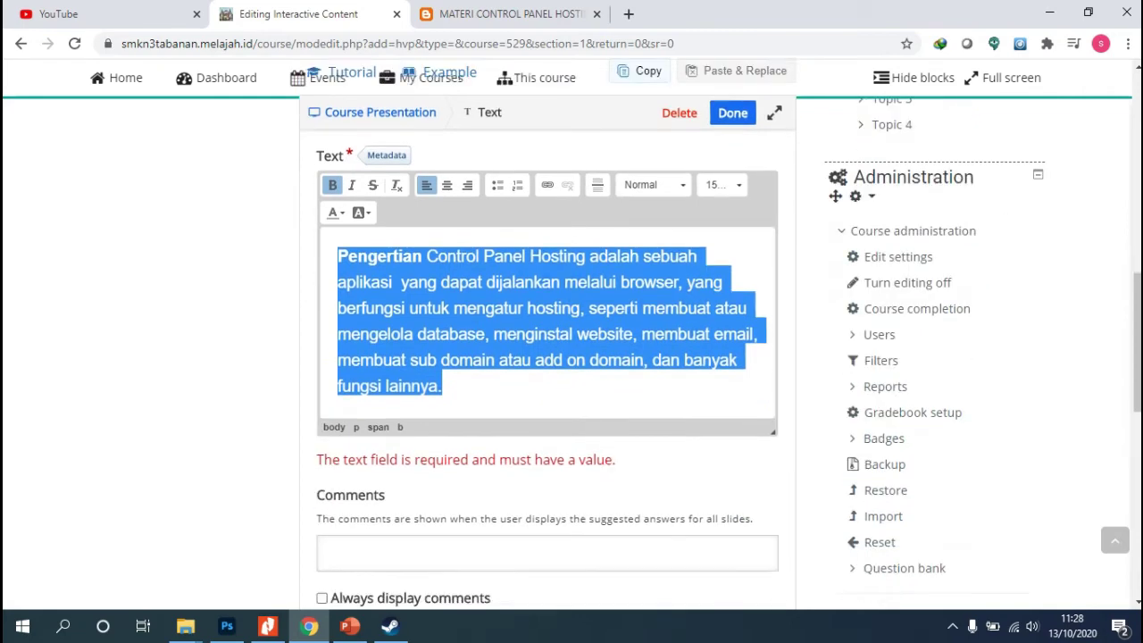
pyautogui.scroll(-4, 546, 357)
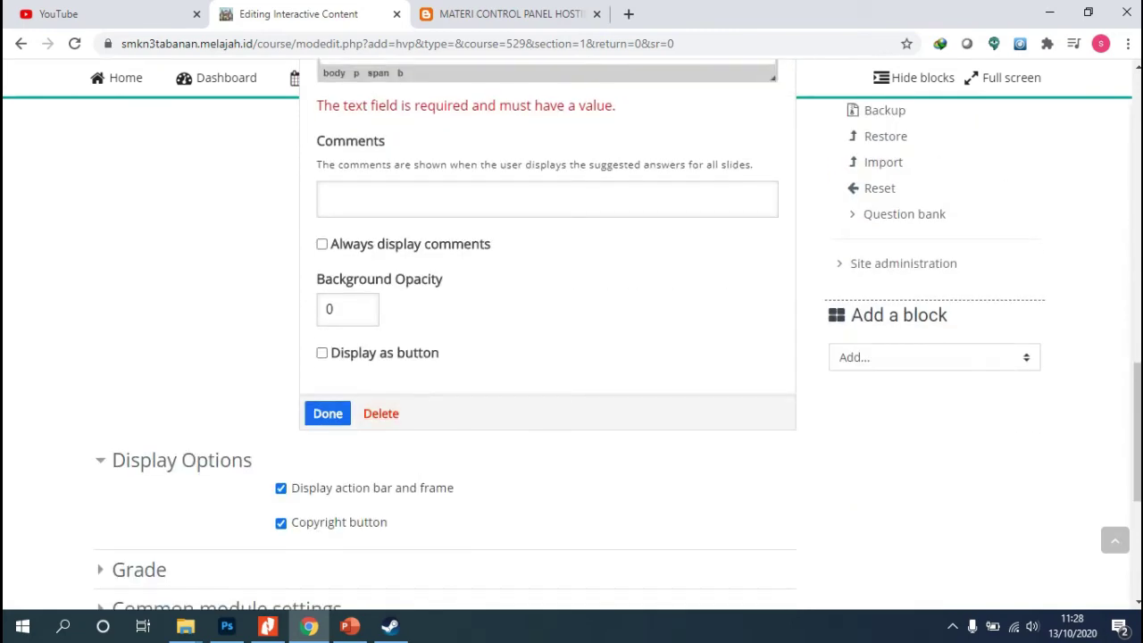
pyautogui.scroll(2, 546, 357)
pyautogui.scroll(-2, 547, 357)
pyautogui.click(328, 580)
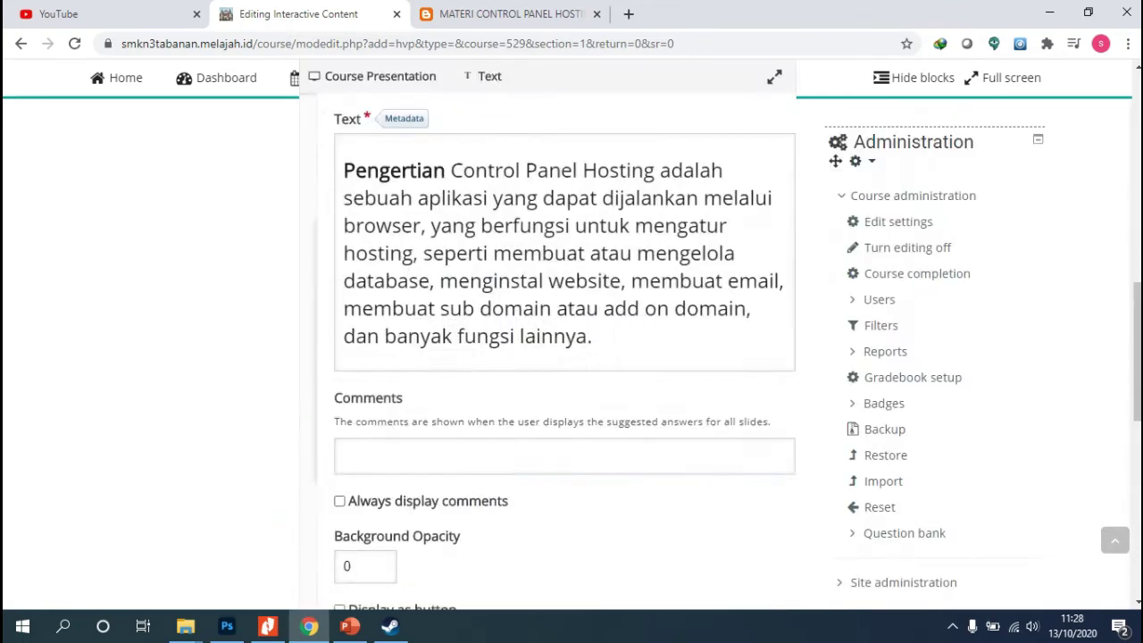
# - Resize the text box to nearly the slide's full width, trim its height to the paragraph, and place it slightly lower
pyautogui.moveTo(547, 337); pyautogui.dragTo(433, 284)
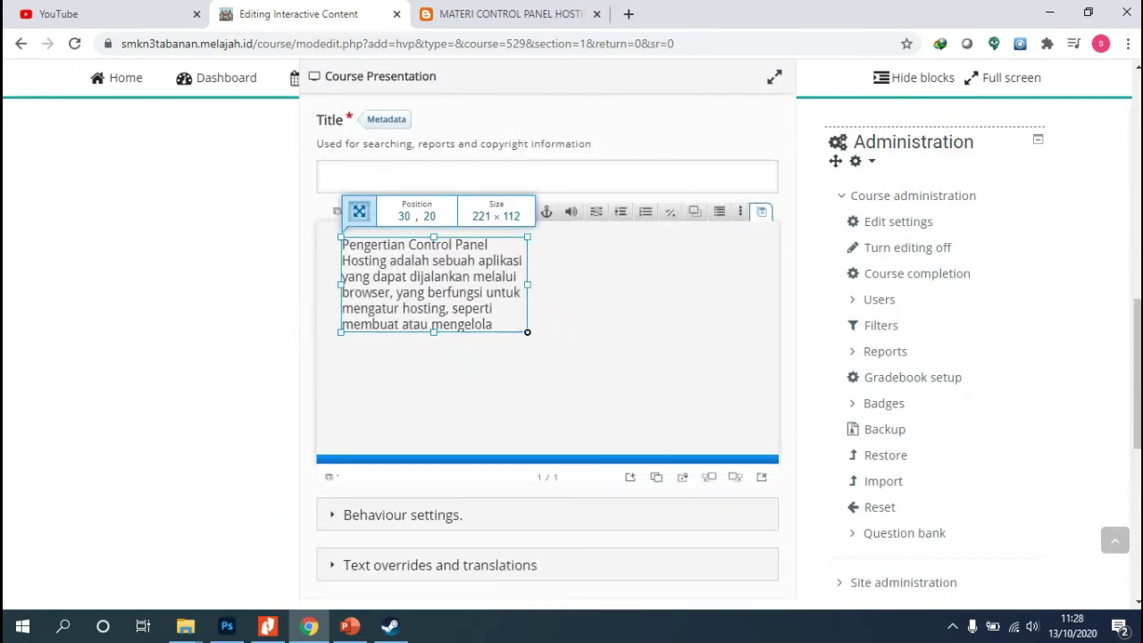
pyautogui.moveTo(527, 332); pyautogui.dragTo(703, 431)
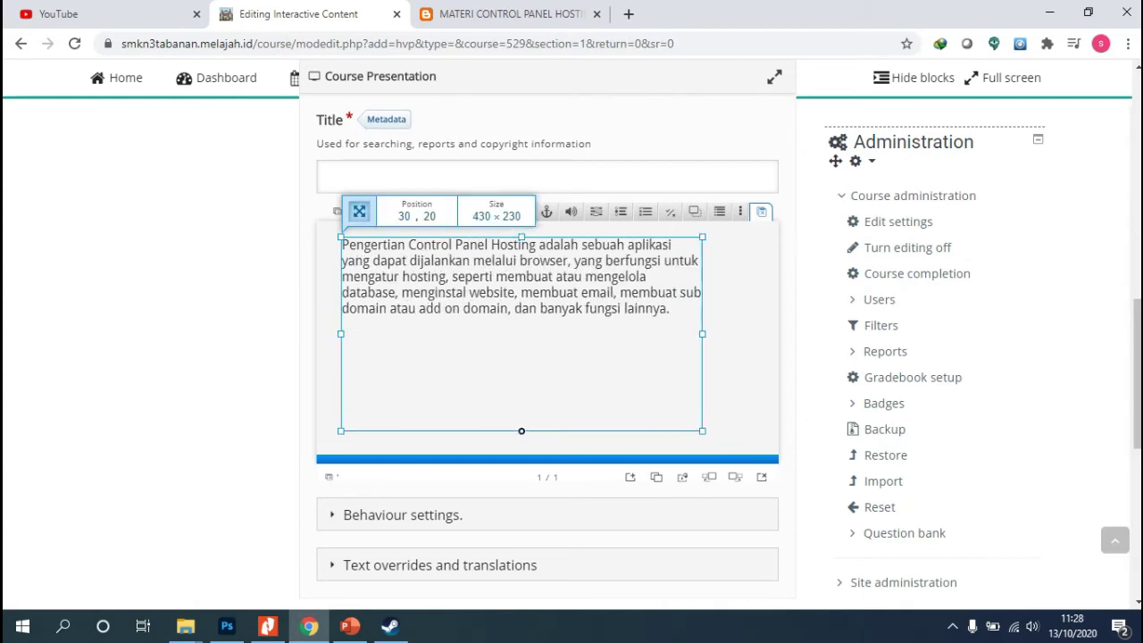
pyautogui.moveTo(521, 431); pyautogui.dragTo(522, 338)
pyautogui.moveTo(702, 287); pyautogui.dragTo(753, 288)
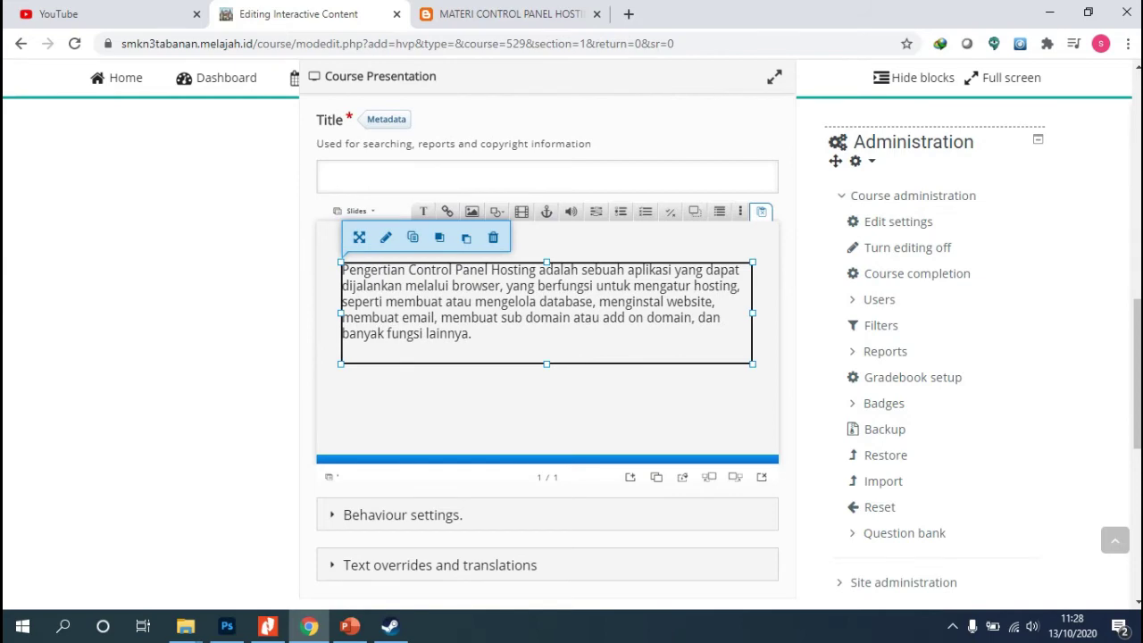
# - Review the paragraph's text element settings and close them unchanged
pyautogui.click(386, 237)
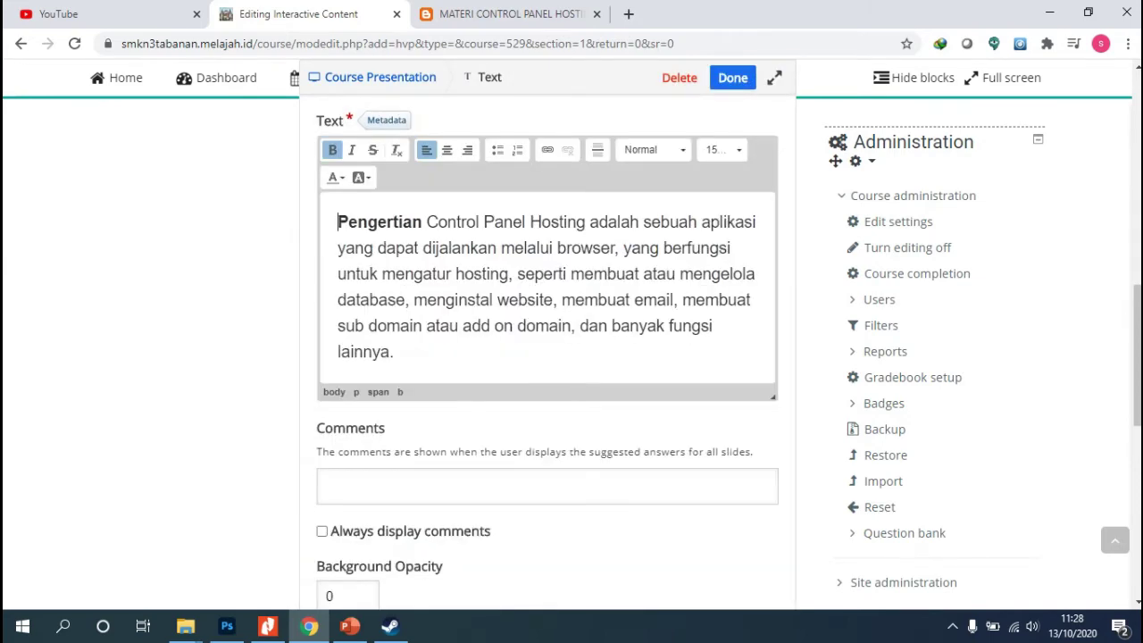
pyautogui.scroll(-4, 547, 357)
pyautogui.click(327, 367)
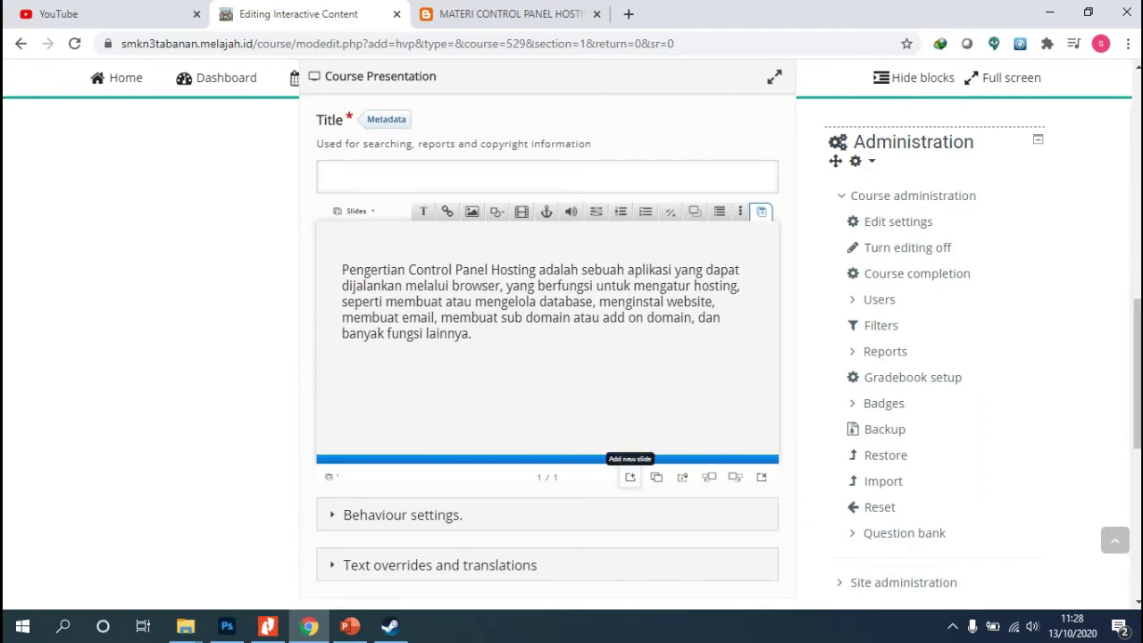
# - Add a second slide and copy the YouTube link beneath the Konfigurasi Webmin video in the blog post
pyautogui.click(631, 476)
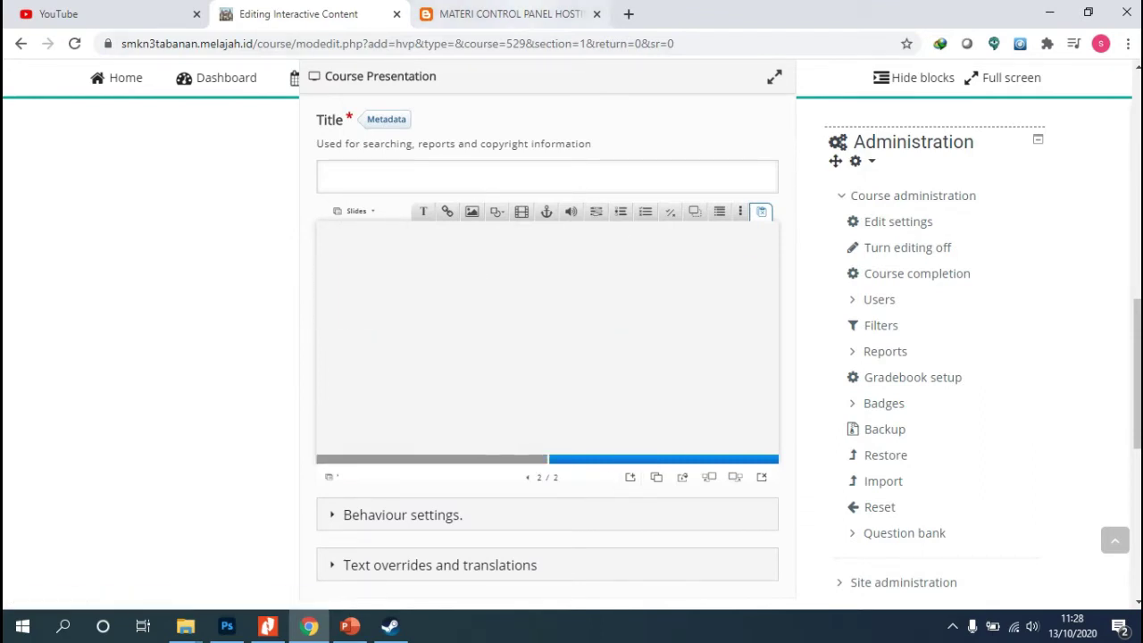
pyautogui.click(509, 13)
pyautogui.scroll(-20, 571, 371)
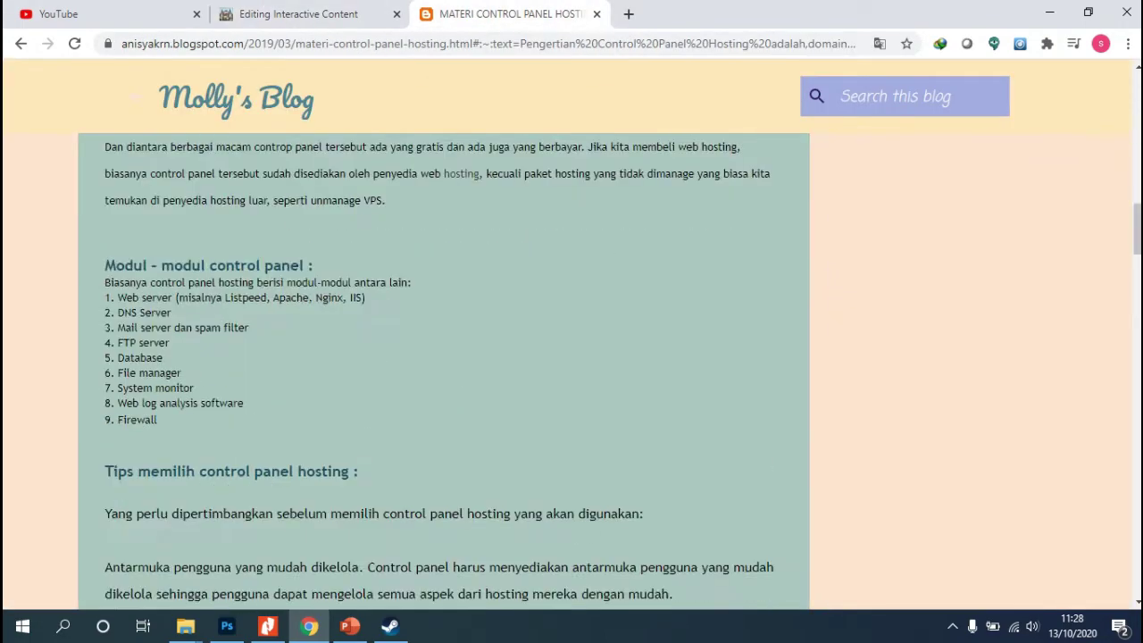
pyautogui.scroll(-15, 572, 371)
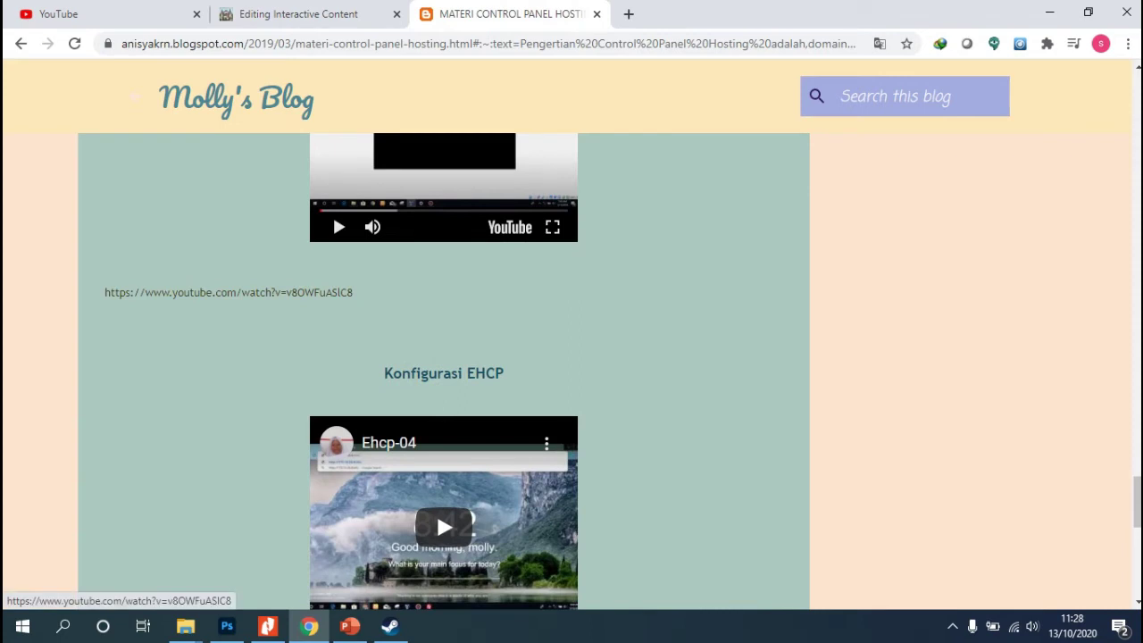
pyautogui.moveTo(105, 292); pyautogui.dragTo(353, 292)
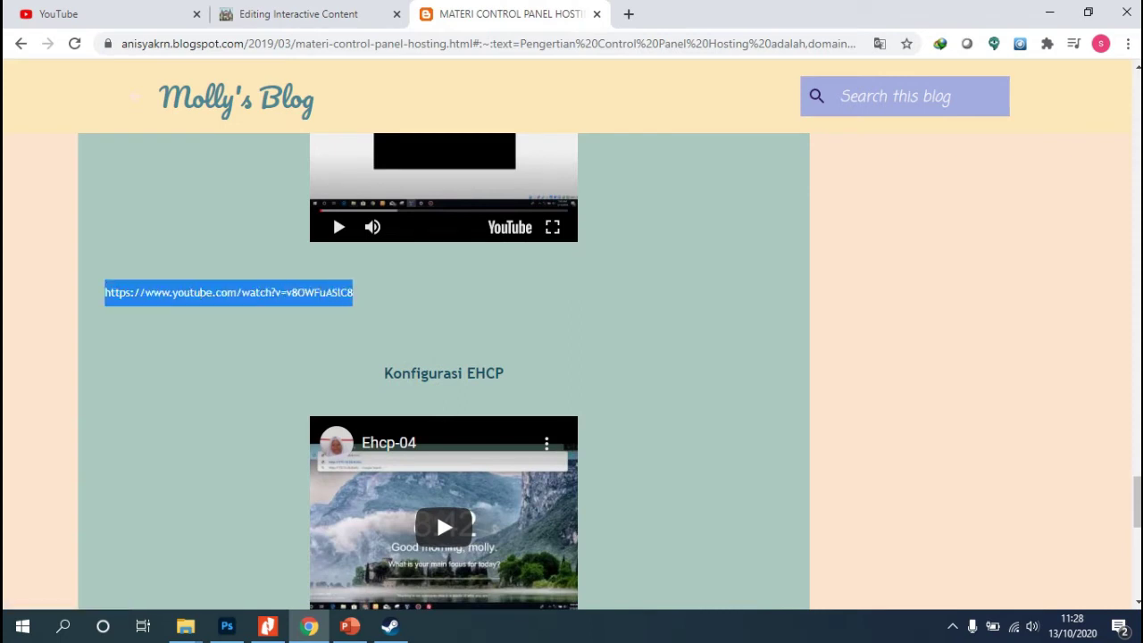
pyautogui.hotkey('ctrl', 'shift', 'Tab')
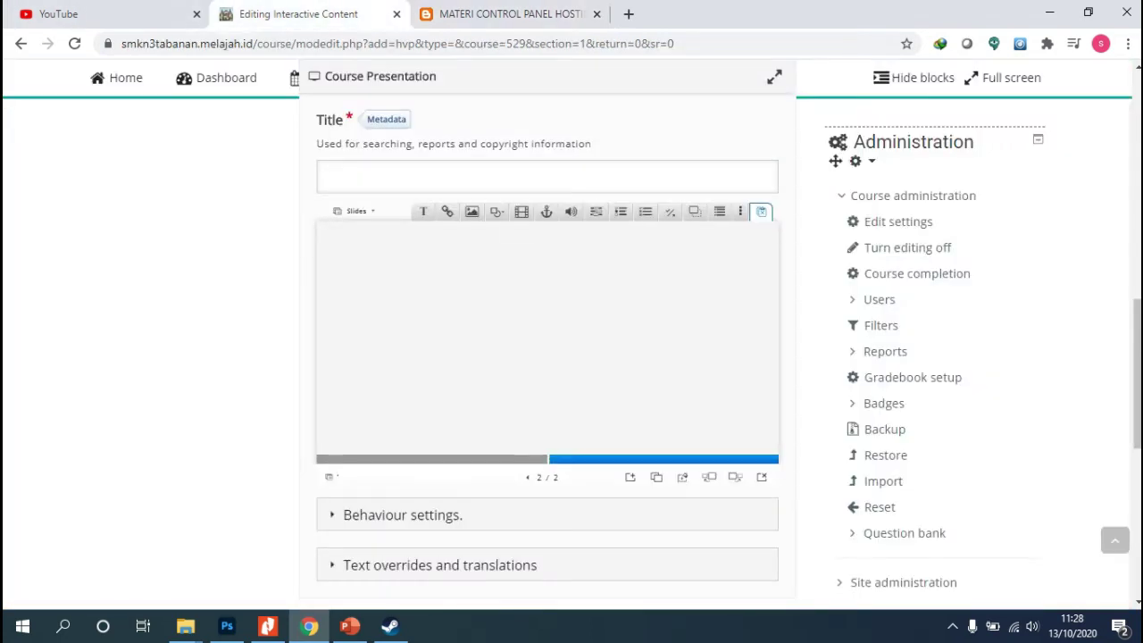
# - Add a video element to the second slide and title it "Konfigurasi Webmin", matching the video's heading on the blog
pyautogui.click(521, 211)
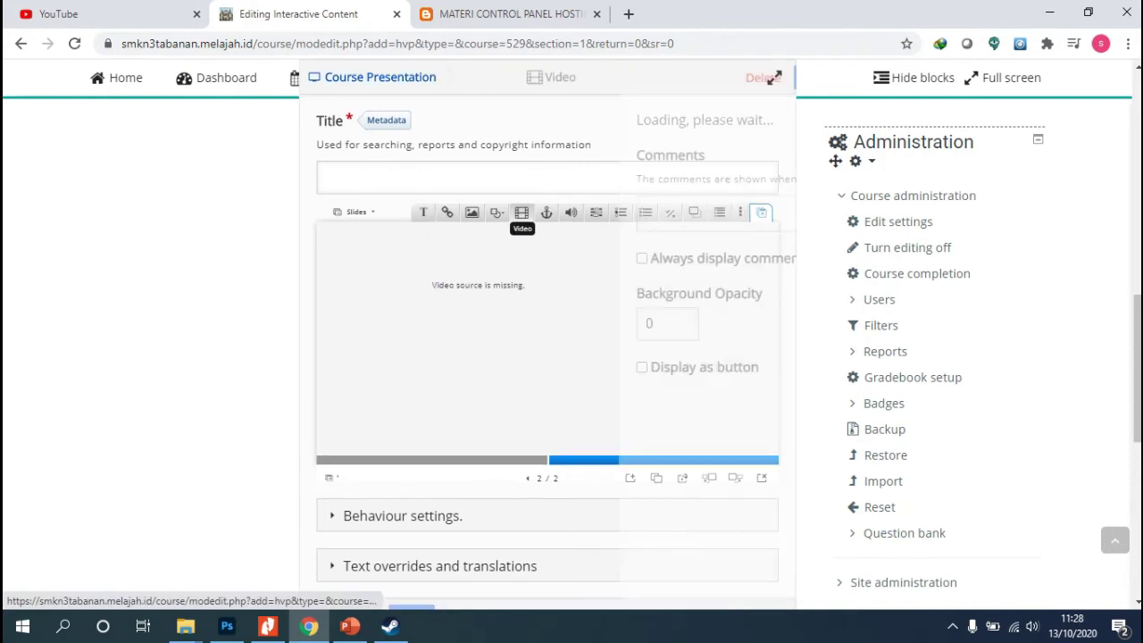
pyautogui.hotkey('ctrl', 'shift', 'Left')
pyautogui.hotkey('ctrl', 'shift', 'Left')
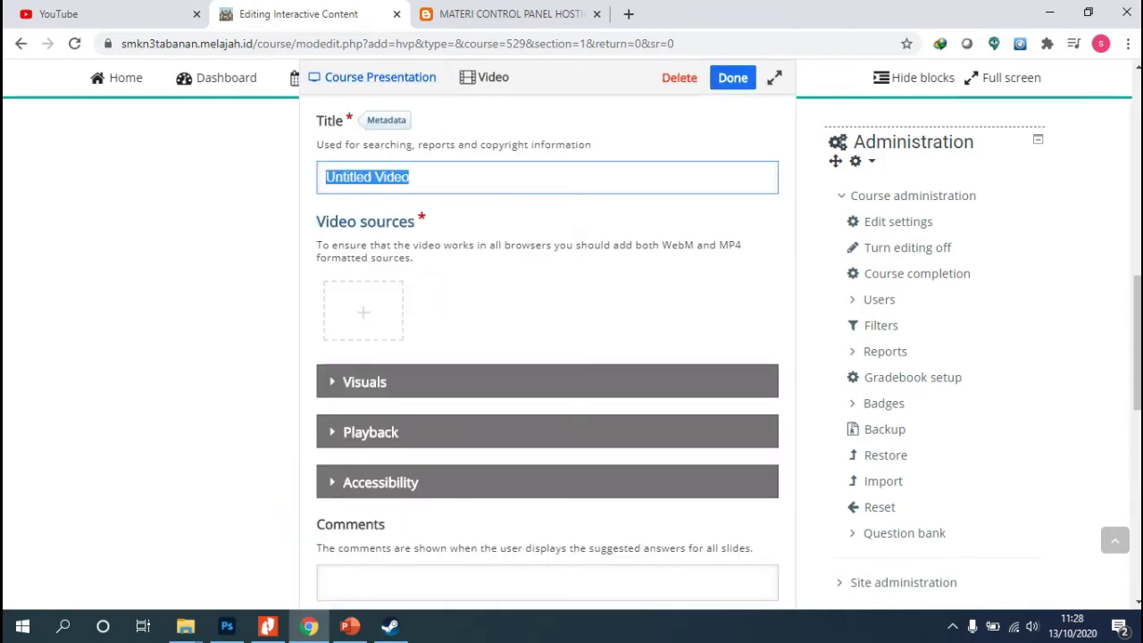
pyautogui.click(511, 14)
pyautogui.scroll(2, 443, 357)
pyautogui.scroll(1, 444, 357)
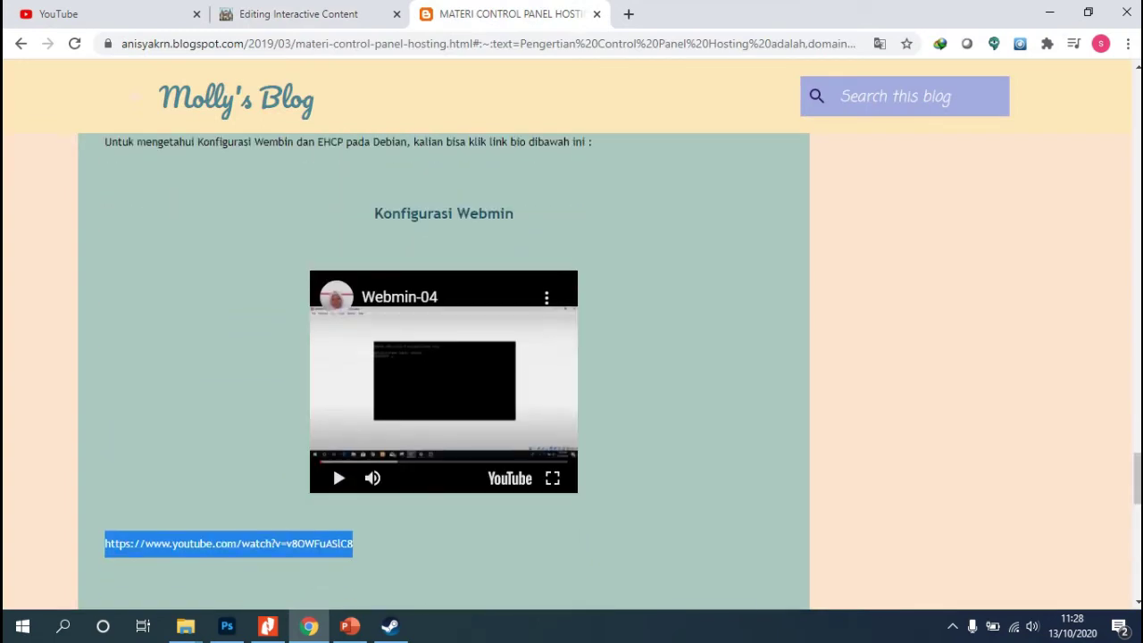
pyautogui.click(298, 15)
pyautogui.write('Kon')
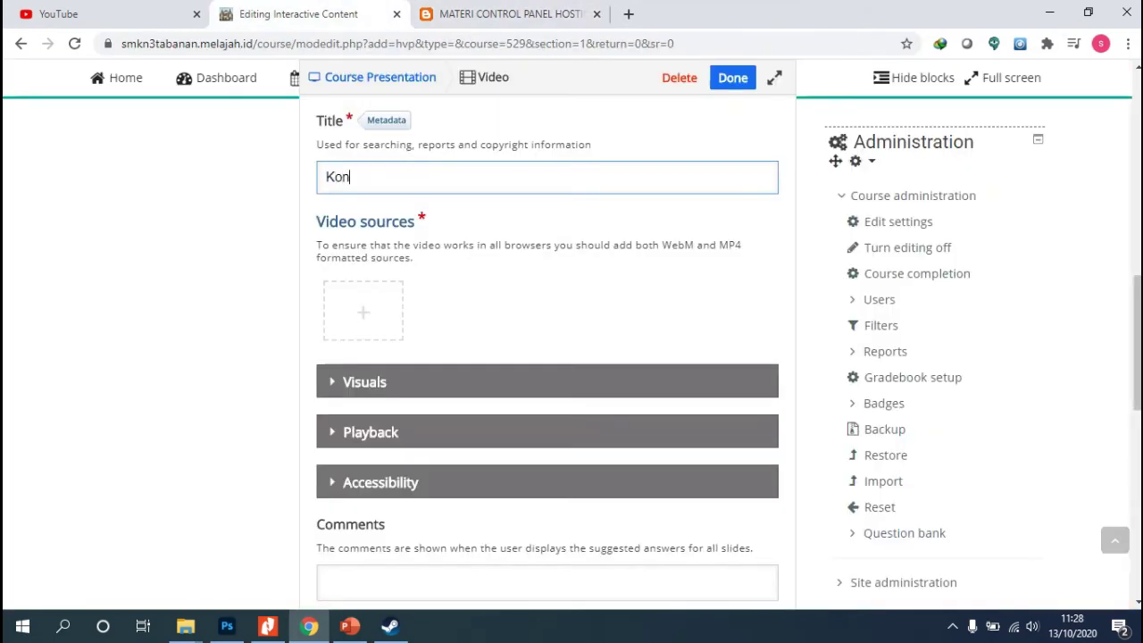
pyautogui.write('figurasi Webmin')
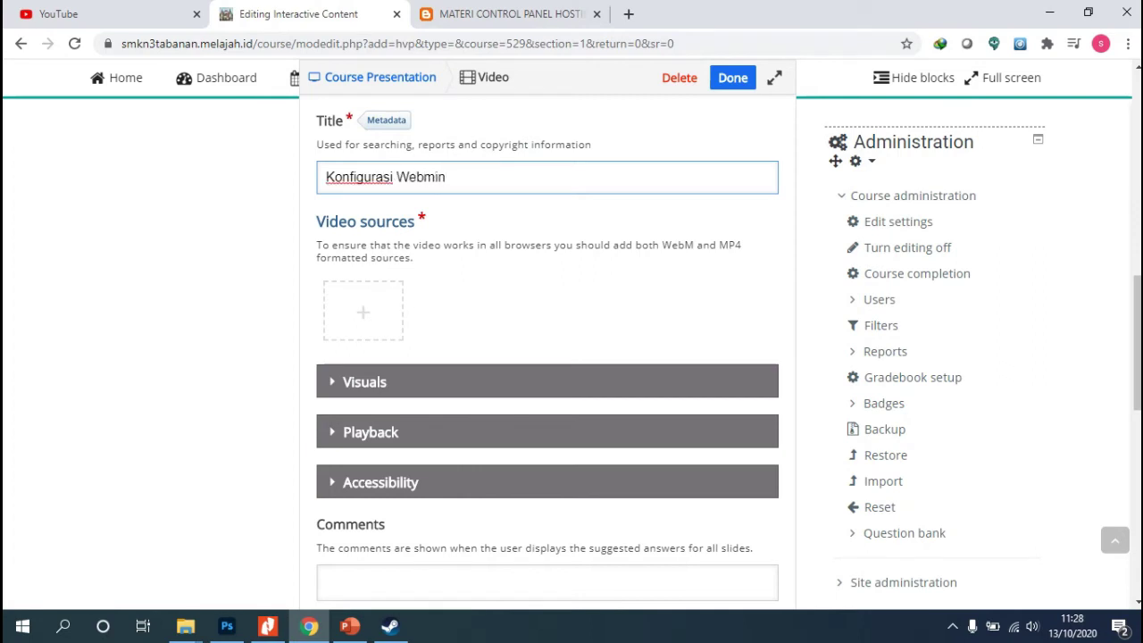
# - Insert the copied YouTube link as the video source and finish the video element on the second slide
pyautogui.click(362, 312)
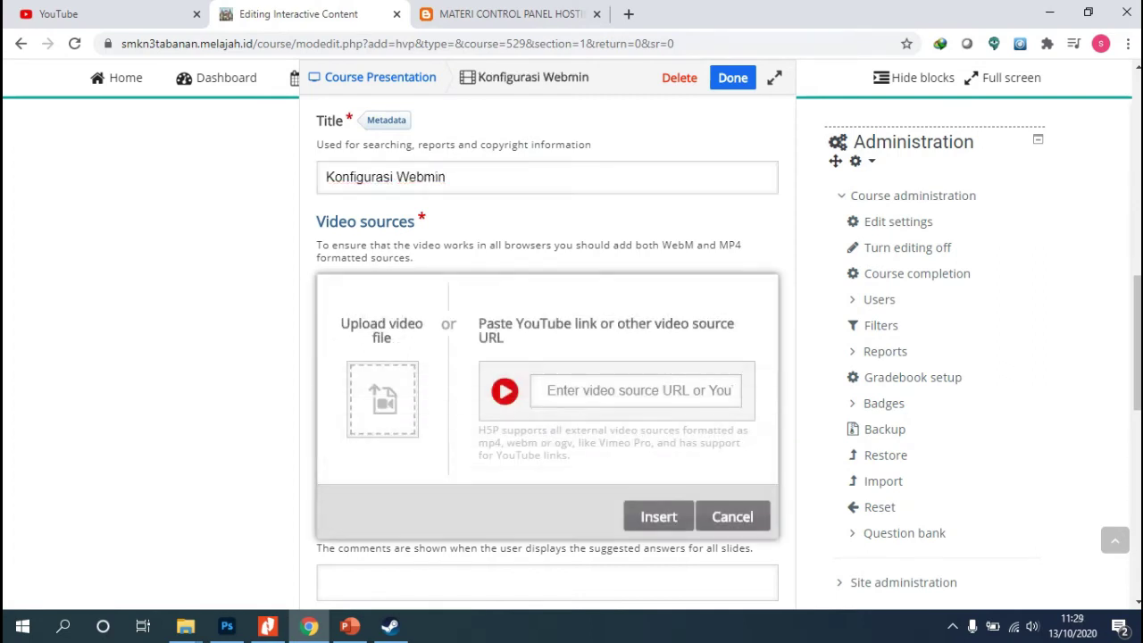
pyautogui.click(549, 391)
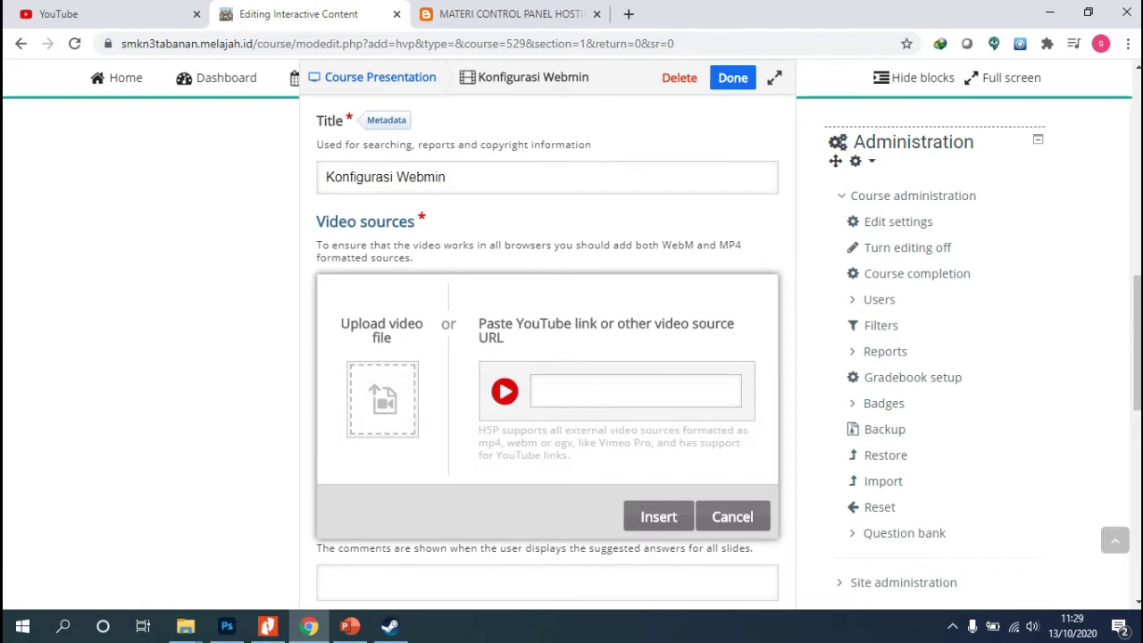
pyautogui.hotkey('ctrl', 'v')
pyautogui.click(658, 516)
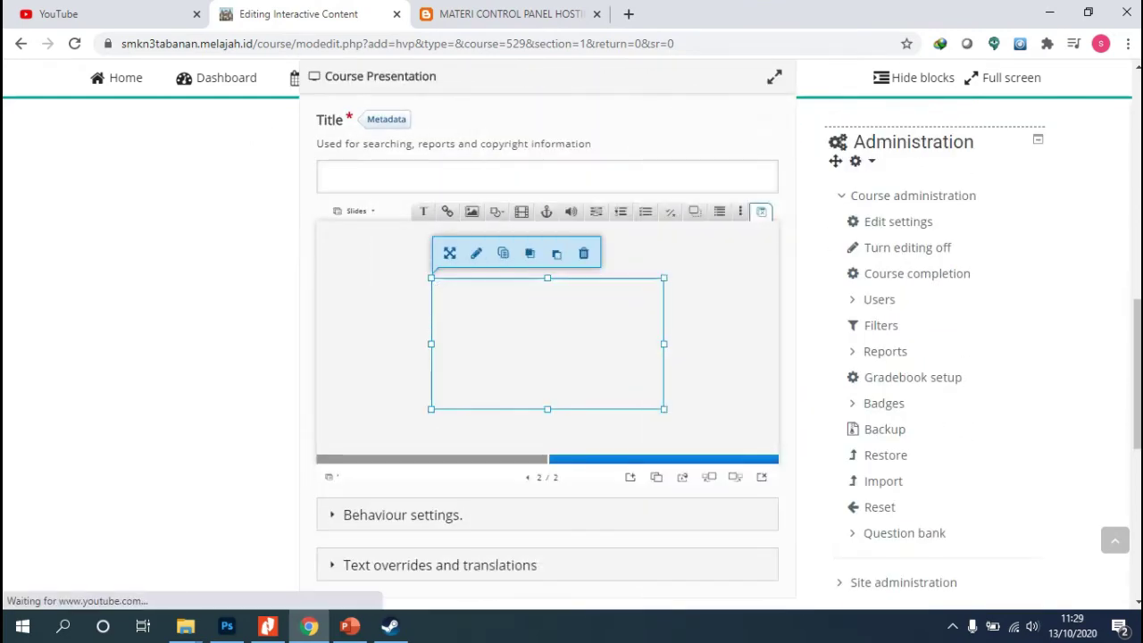
# - Move the video to the second slide's upper-left corner, enlarge it to fill most of the slide, and add a third slide
pyautogui.moveTo(541, 328); pyautogui.dragTo(441, 286)
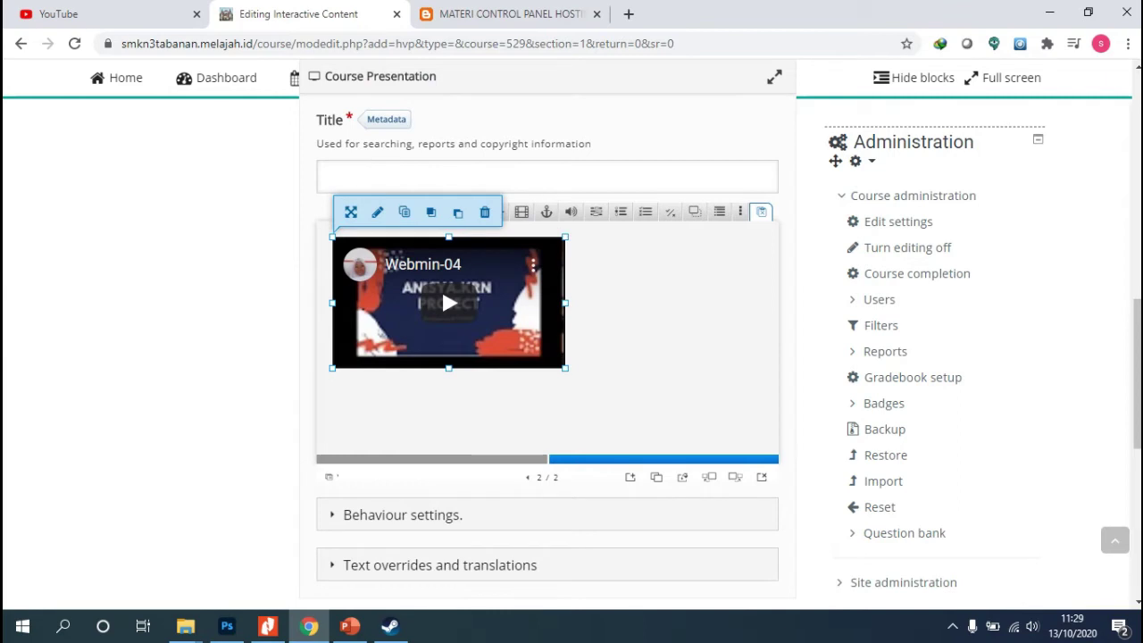
pyautogui.moveTo(564, 367); pyautogui.dragTo(761, 448)
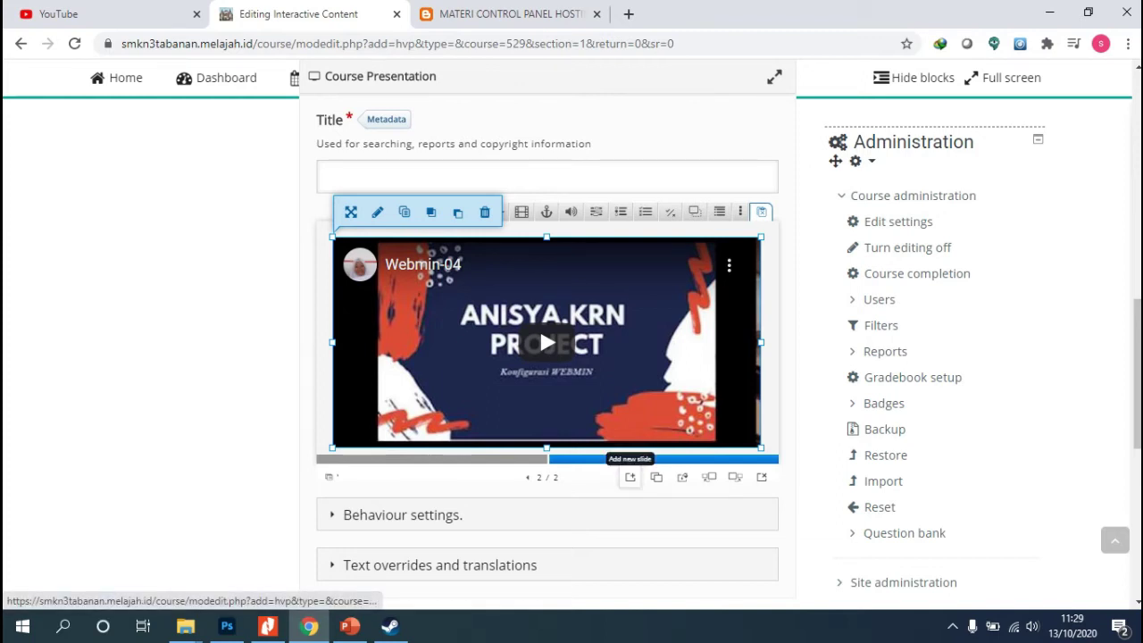
pyautogui.click(630, 477)
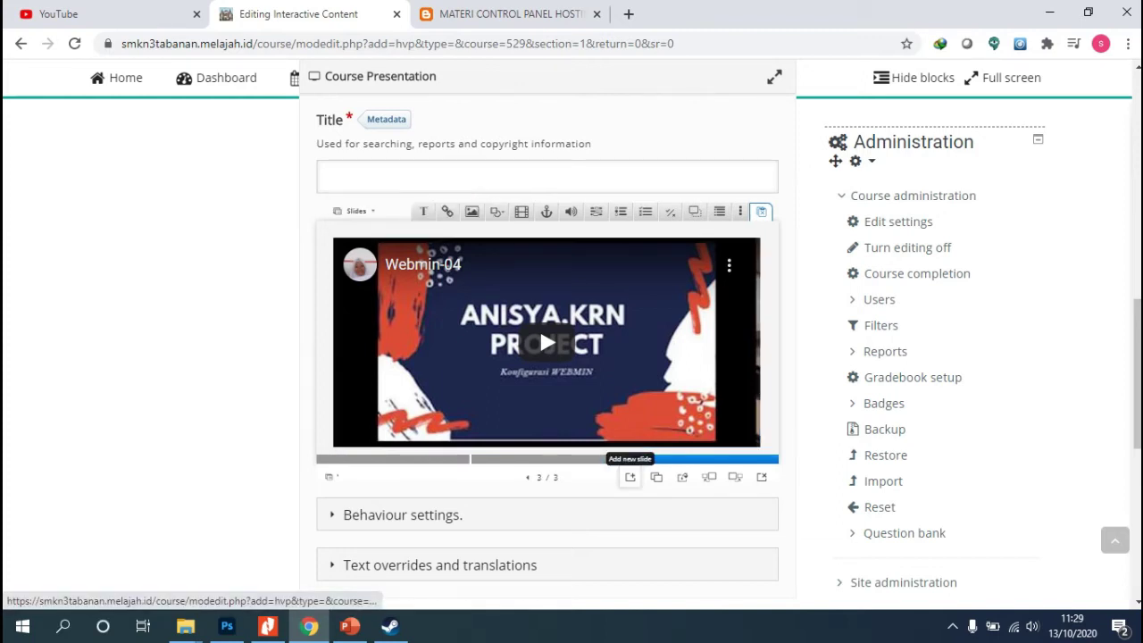
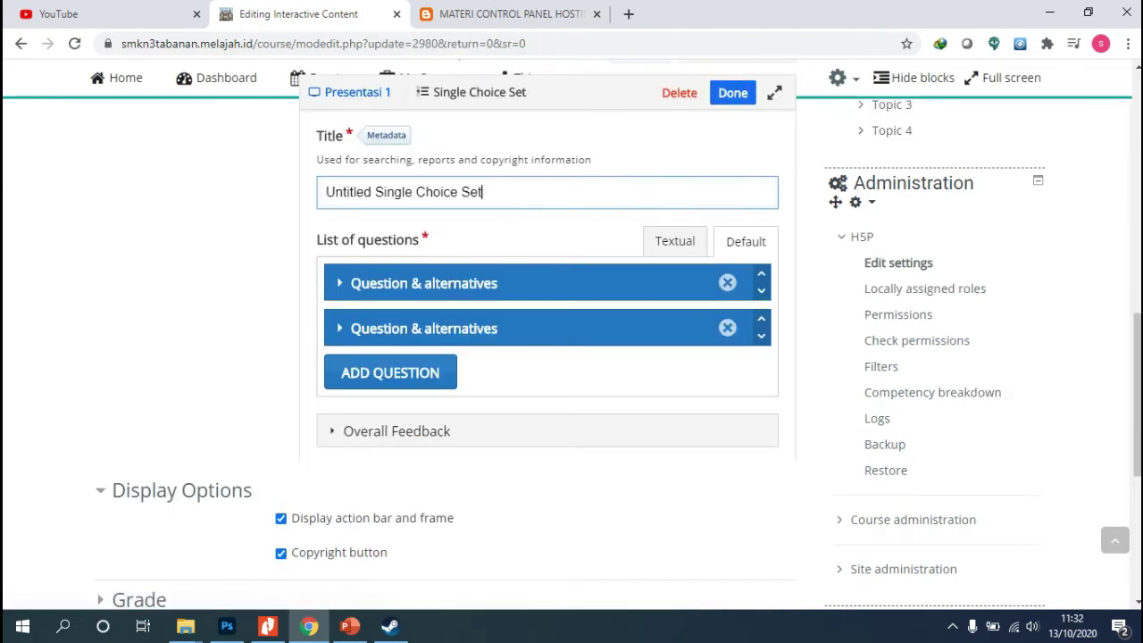
# - Title the single choice set "Kuis!"
pyautogui.scroll(-5, 547, 358)
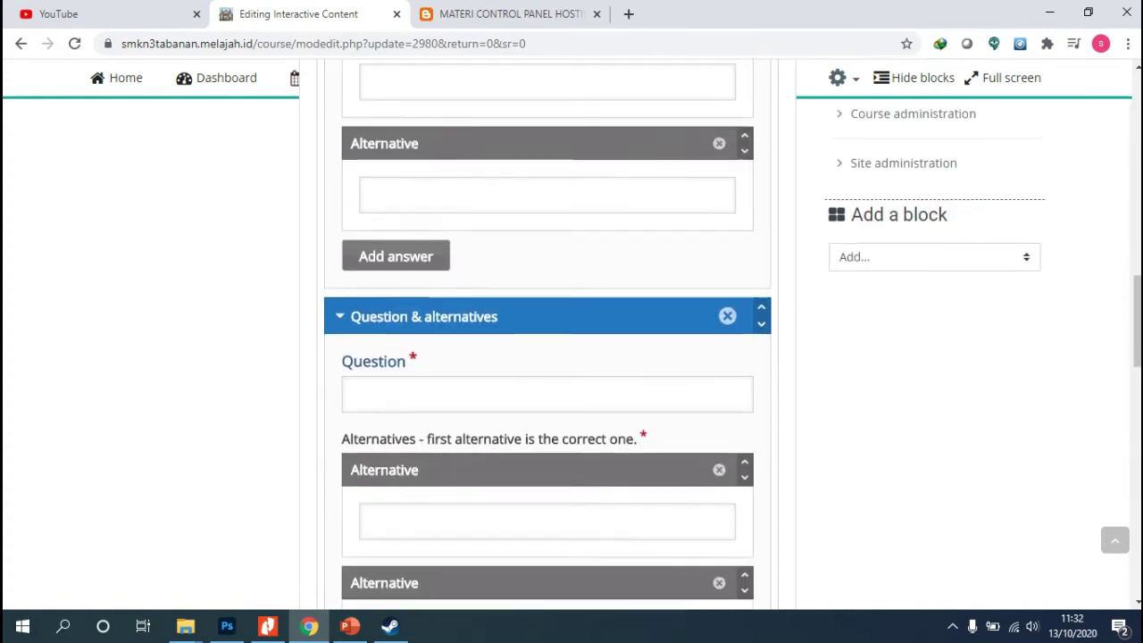
pyautogui.scroll(5, 546, 357)
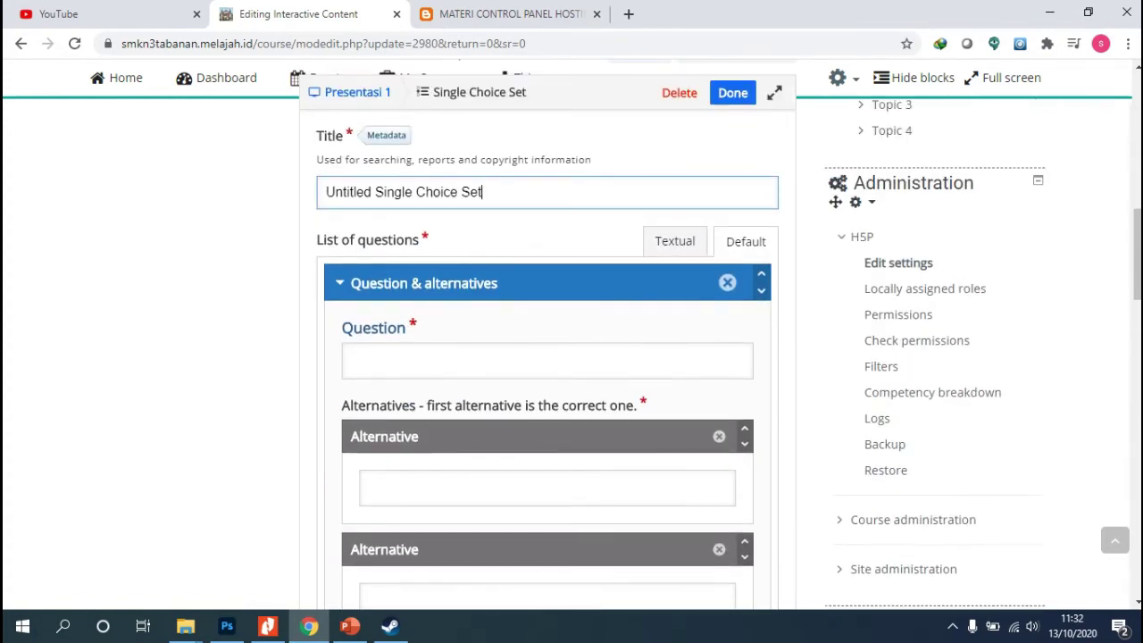
pyautogui.hotkey('ctrl', 'a')
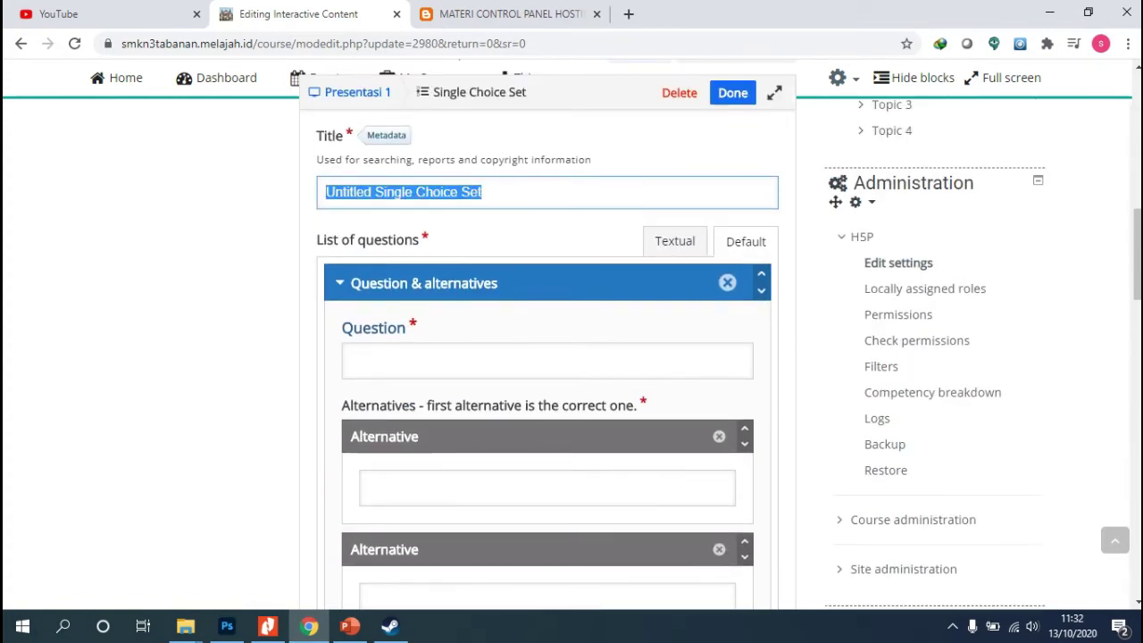
pyautogui.write('Kuis I')
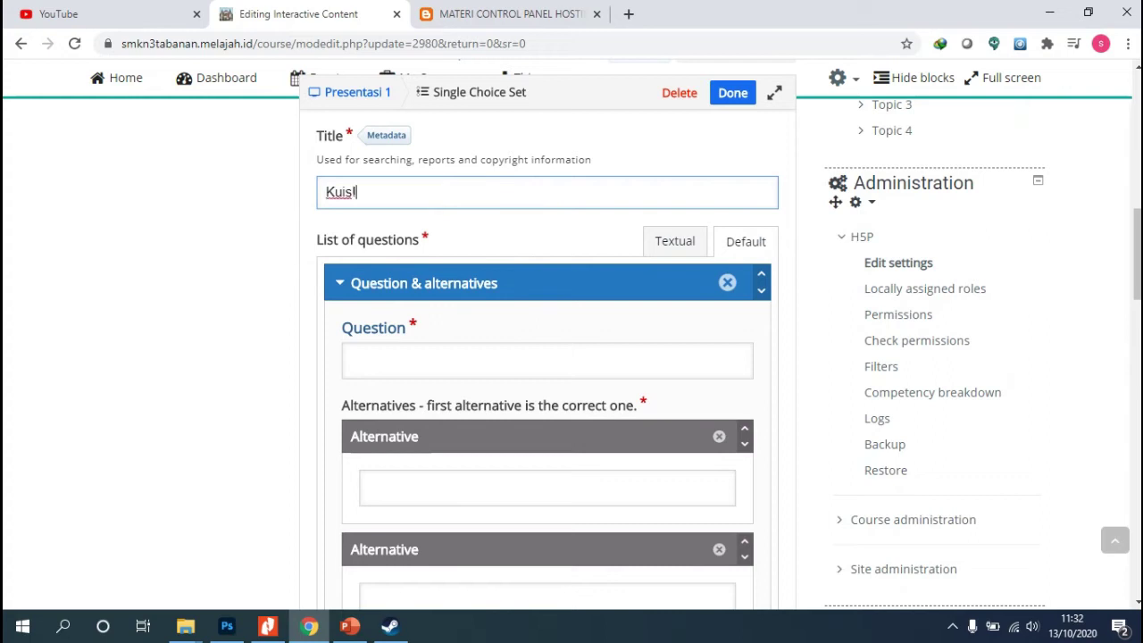
# - Open the first question's text for editing and consult the blog post's list of control panel hosting types
pyautogui.click(432, 361)
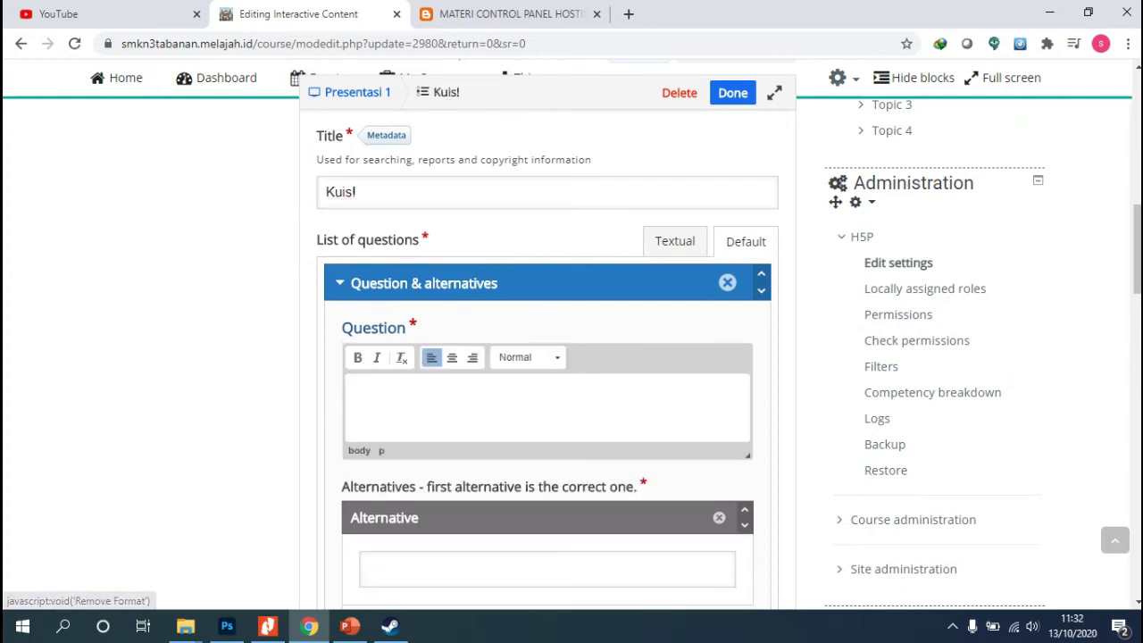
pyautogui.scroll(-1, 432, 361)
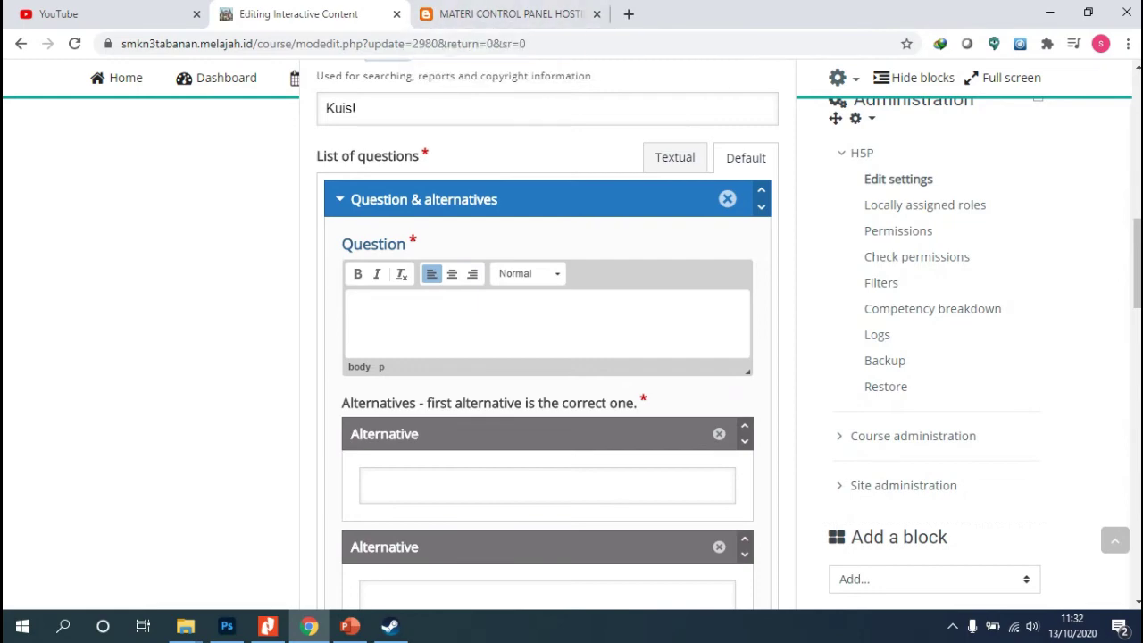
pyautogui.click(505, 13)
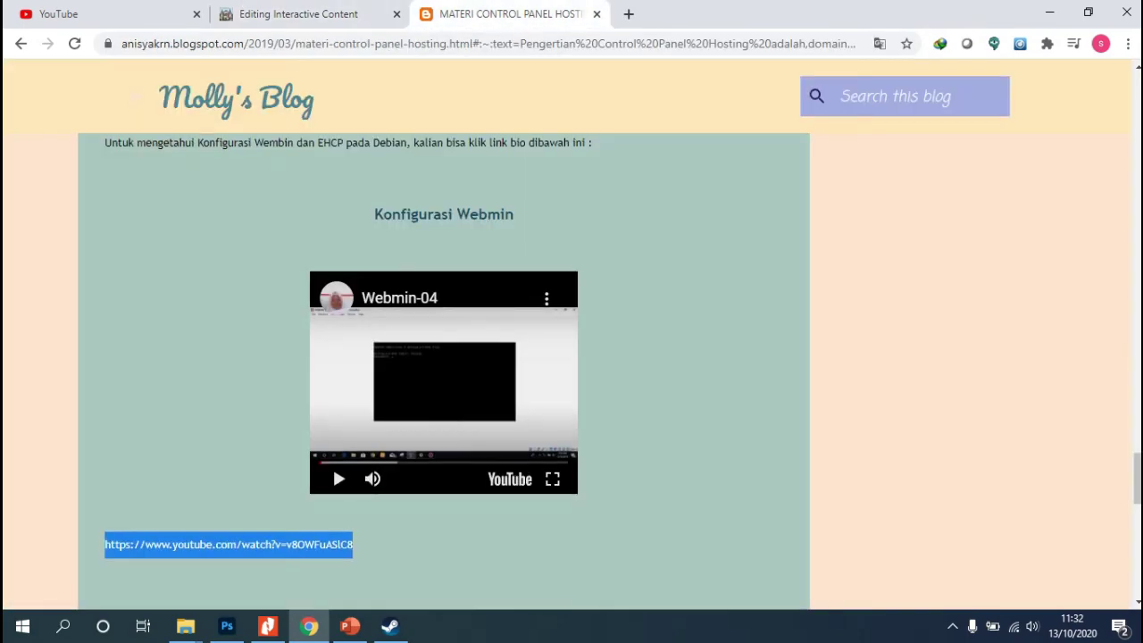
pyautogui.scroll(10, 333, 464)
pyautogui.scroll(15, 443, 370)
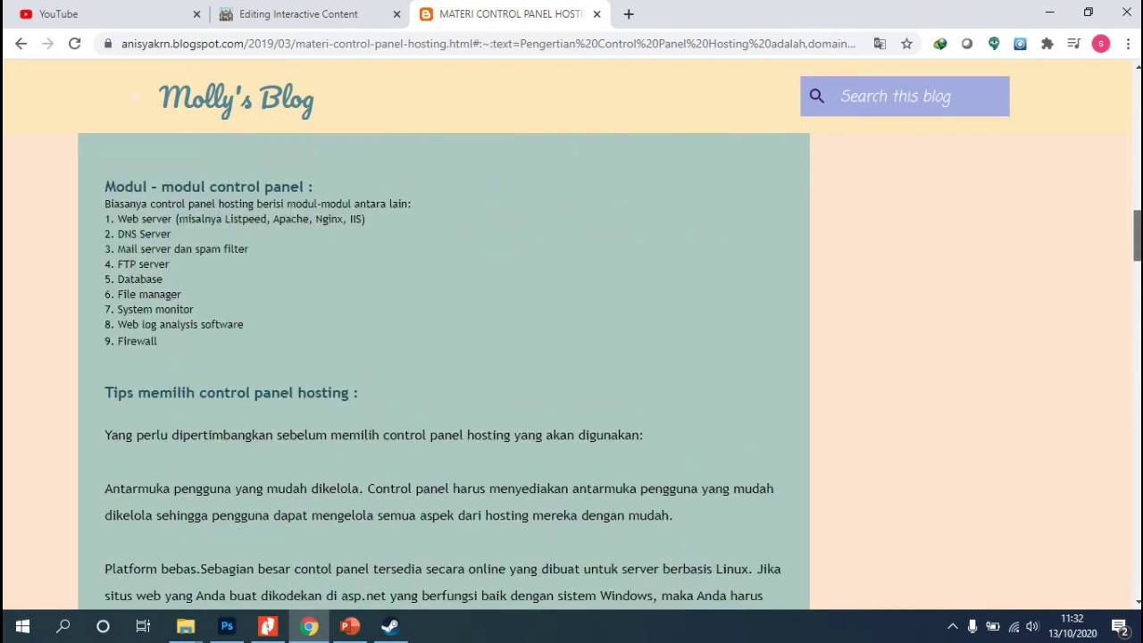
pyautogui.scroll(1, 443, 371)
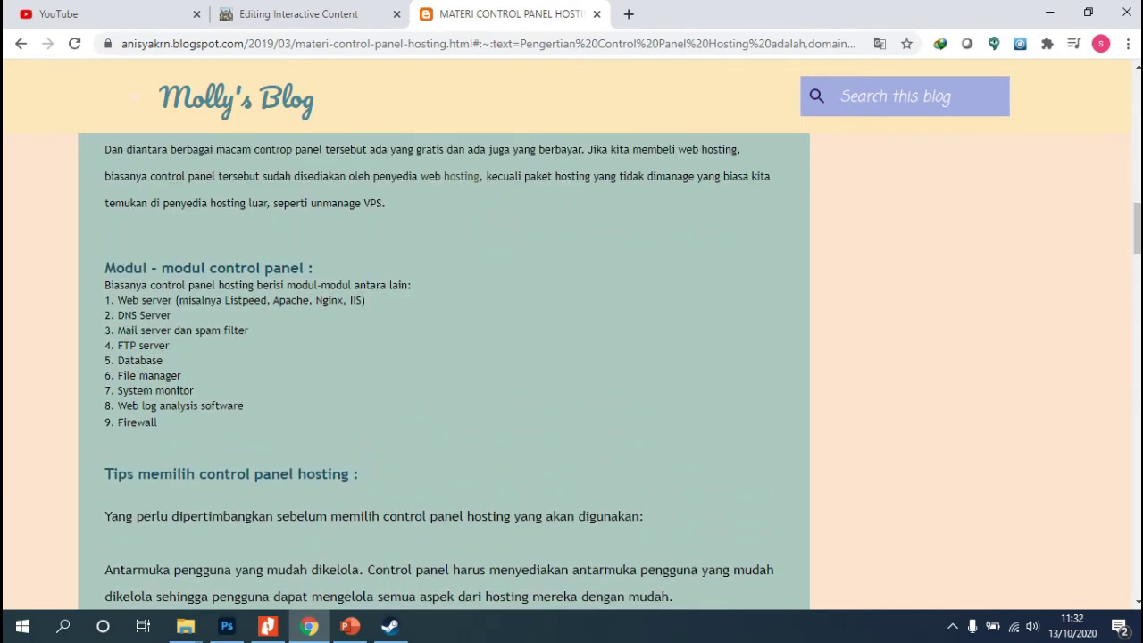
pyautogui.scroll(2, 444, 370)
pyautogui.scroll(7, 443, 371)
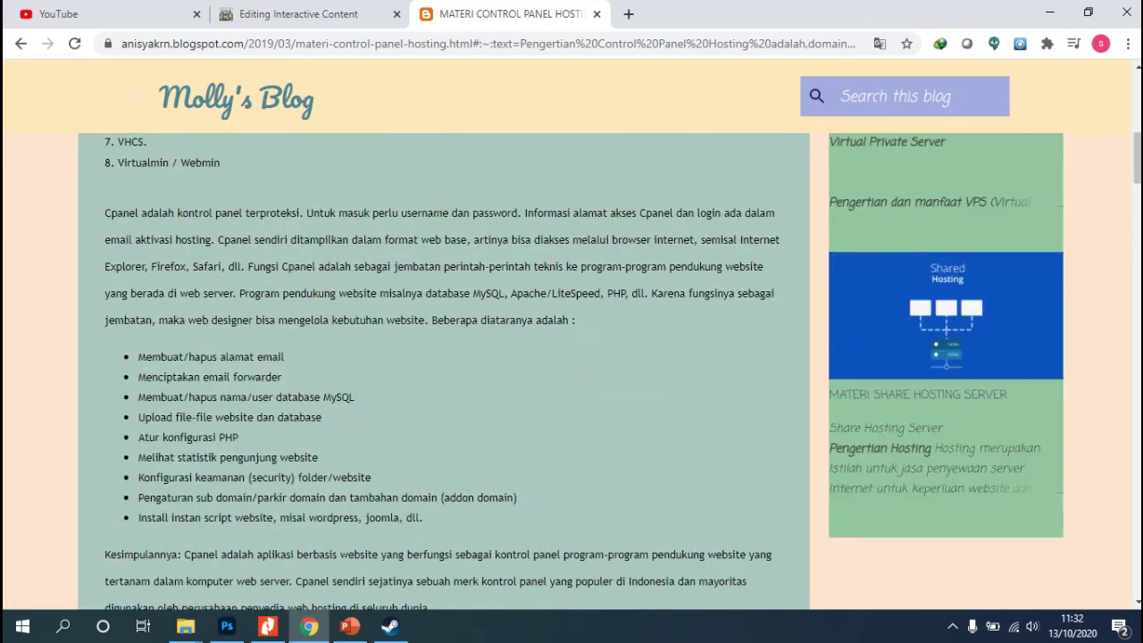
pyautogui.scroll(4, 444, 370)
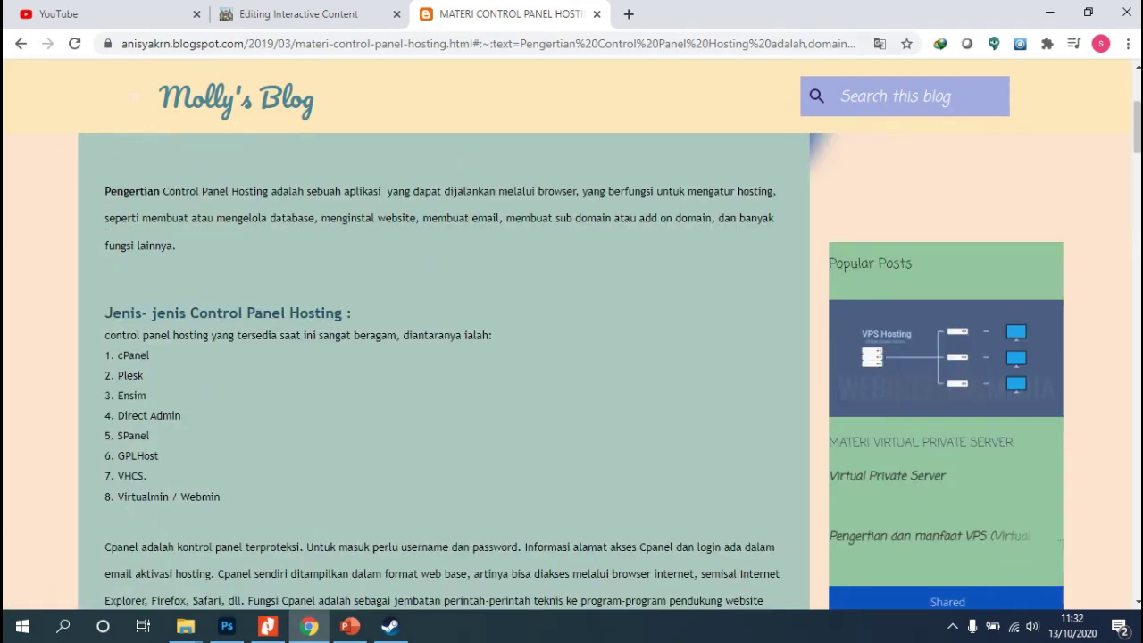
pyautogui.click(298, 13)
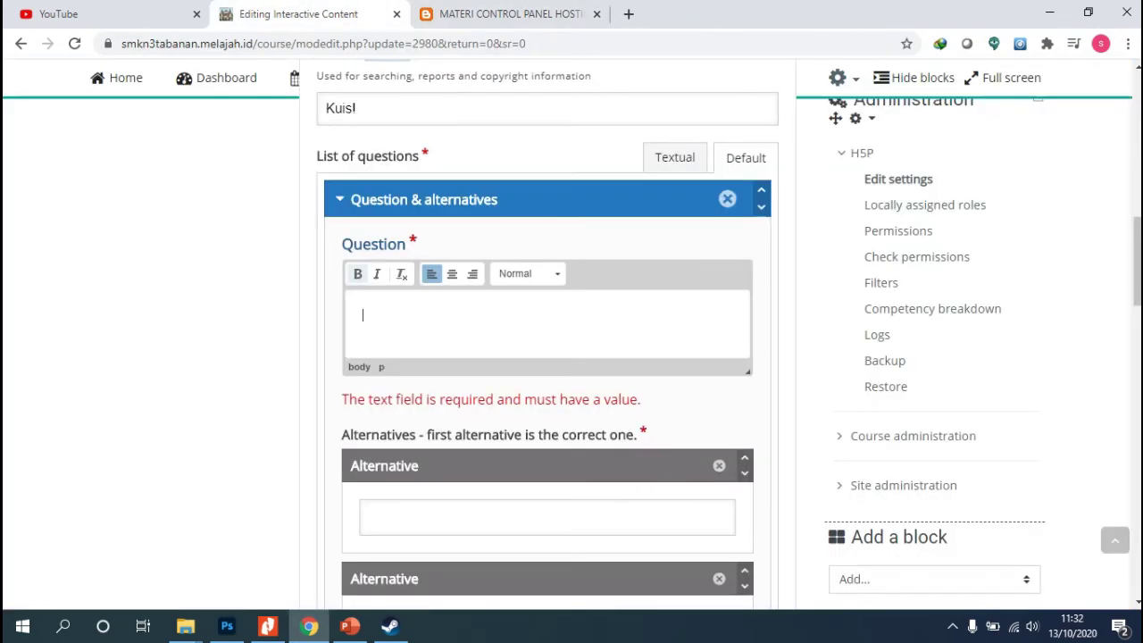
# - Write the first question as "Berikut yang bukan merupakan jenis control panel hosting adalah..."
pyautogui.write('Berikut yang bukan mer')
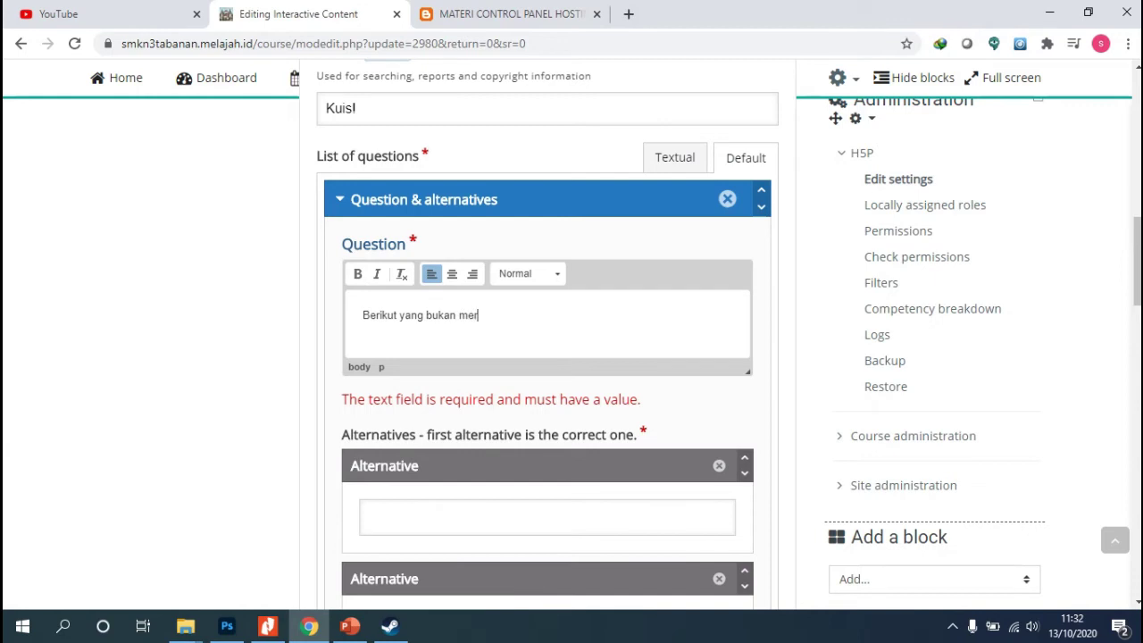
pyautogui.write('upakan jenis control pan')
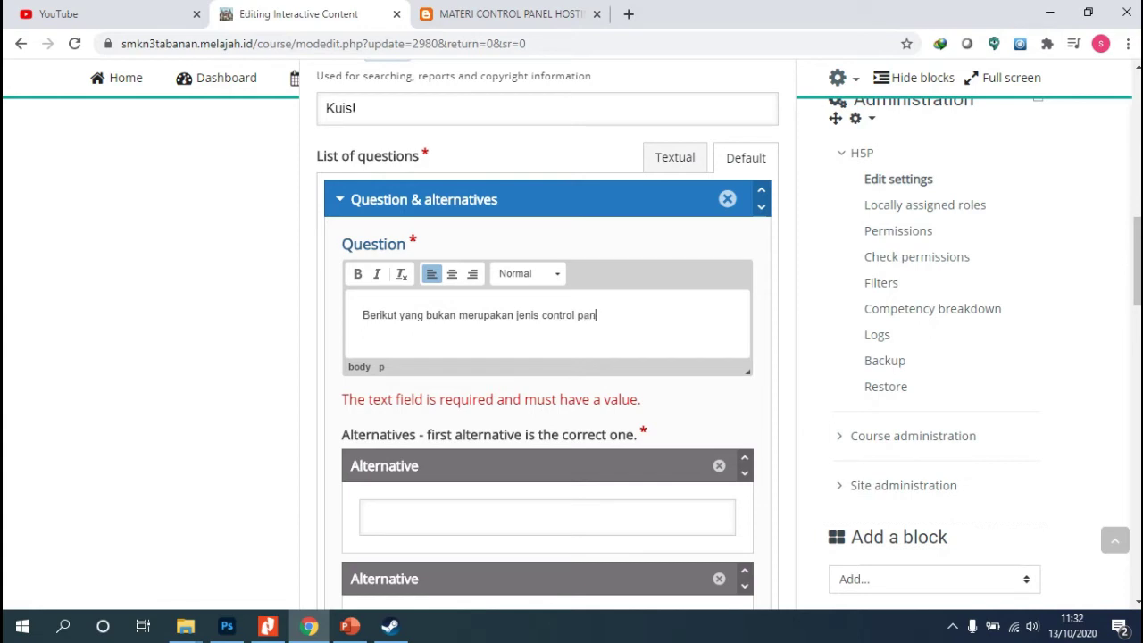
pyautogui.write('el hosting adalah...')
pyautogui.scroll(-2, 571, 339)
pyautogui.scroll(1, 572, 339)
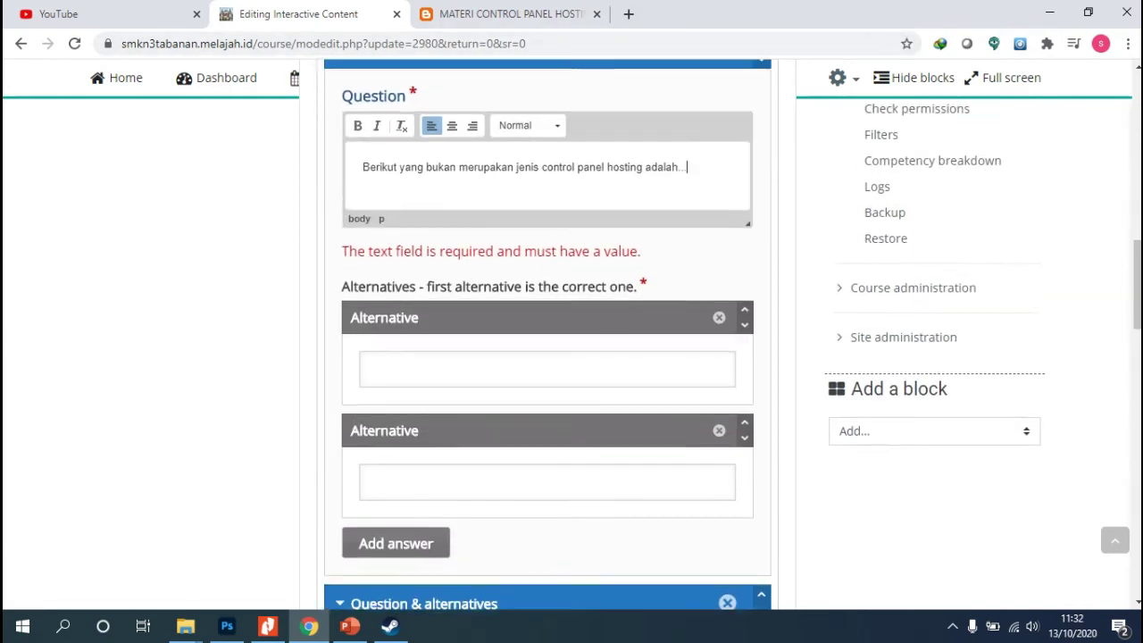
# - Check the blog's control panel list and enter "MPanel" as the first question's first alternative, the correct answer
pyautogui.click(447, 434)
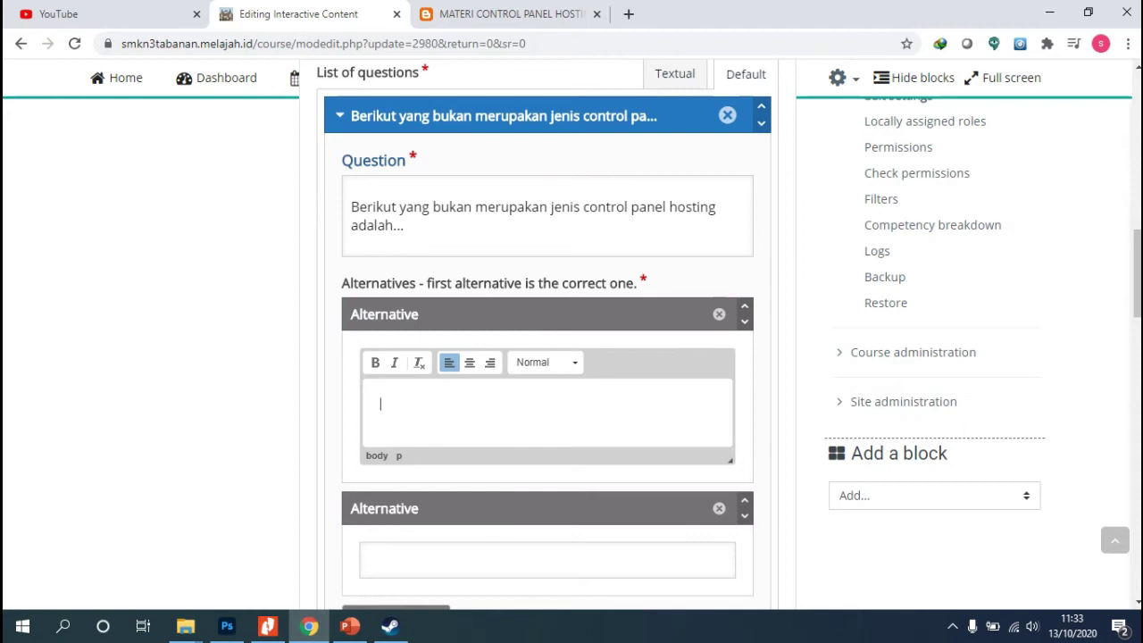
pyautogui.hotkey('ctrl', 'Tab')
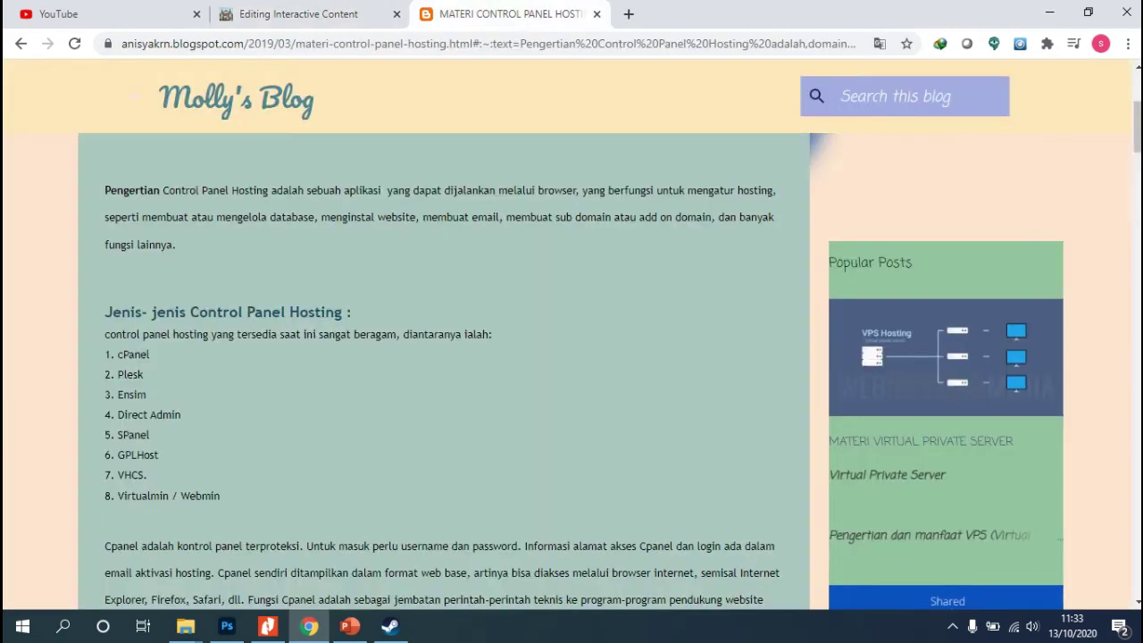
pyautogui.scroll(-1, 584, 370)
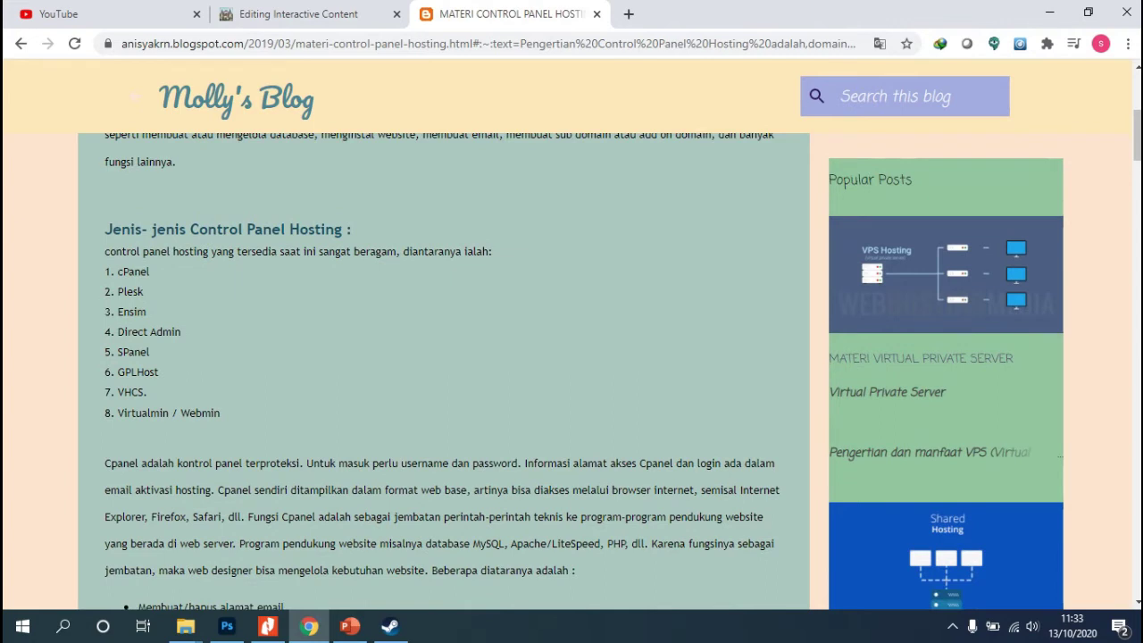
pyautogui.hotkey('ctrl', 'shift', 'Tab')
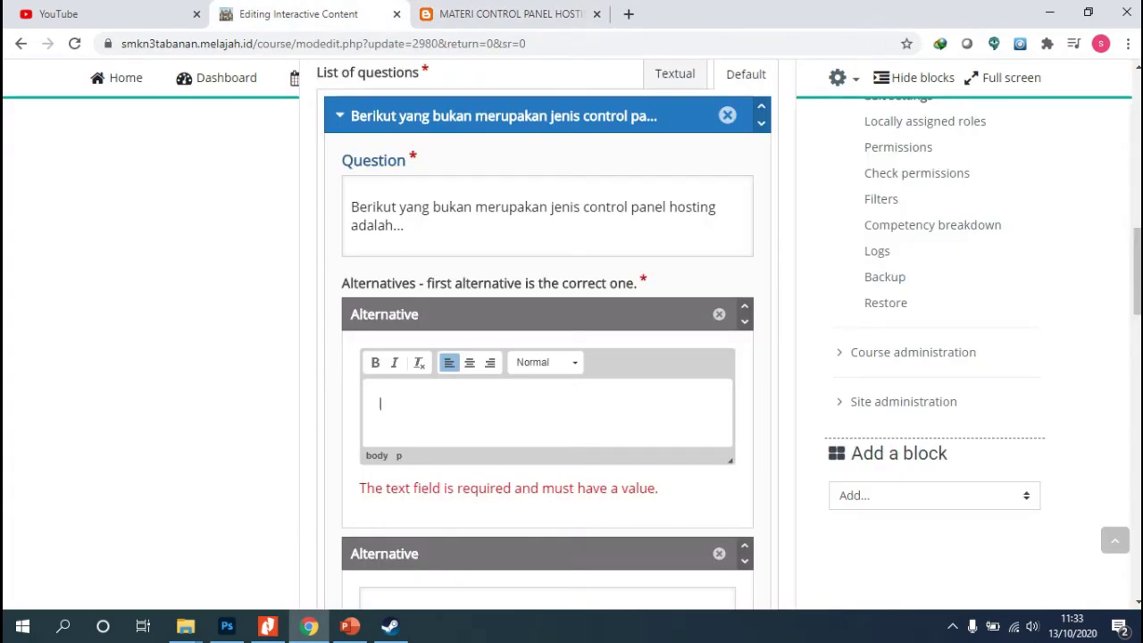
pyautogui.write('MPanel')
# - Fill the first question's second alternative with "cPanel", copied from the blog's list of control panel types
pyautogui.scroll(-2, 547, 358)
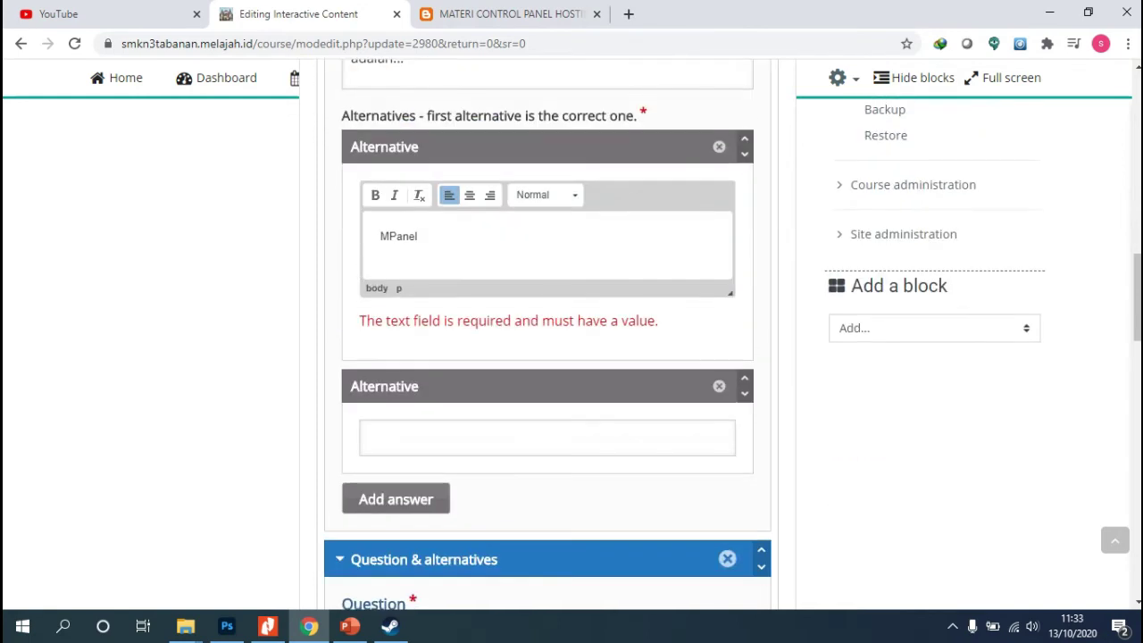
pyautogui.click(546, 438)
pyautogui.scroll(-2, 547, 393)
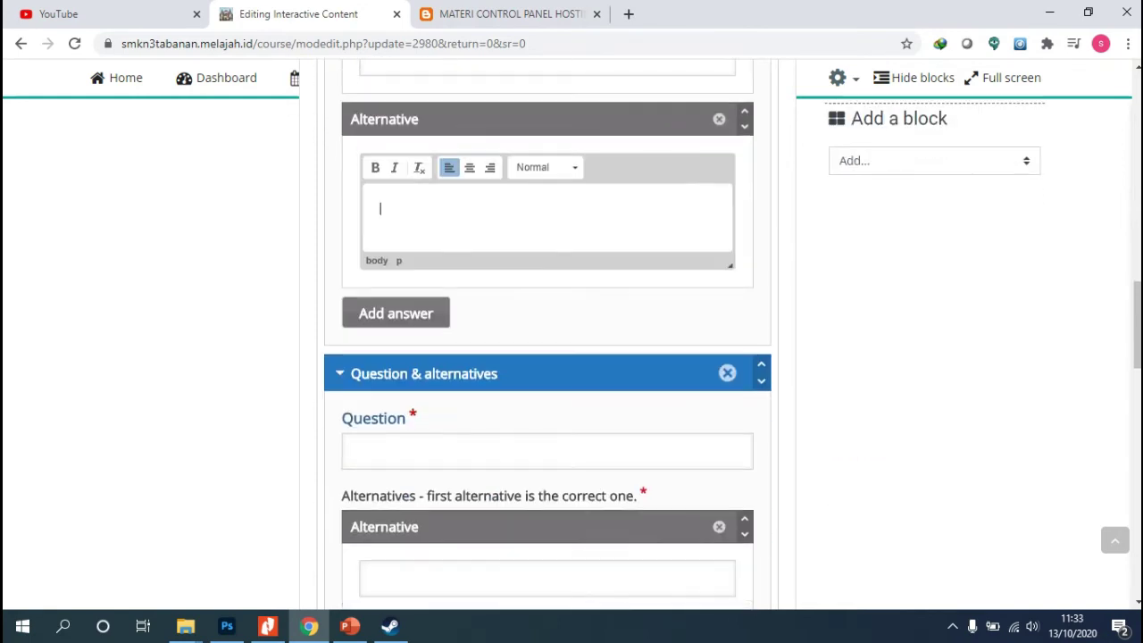
pyautogui.scroll(2, 547, 393)
pyautogui.scroll(1, 547, 358)
pyautogui.scroll(-1, 546, 357)
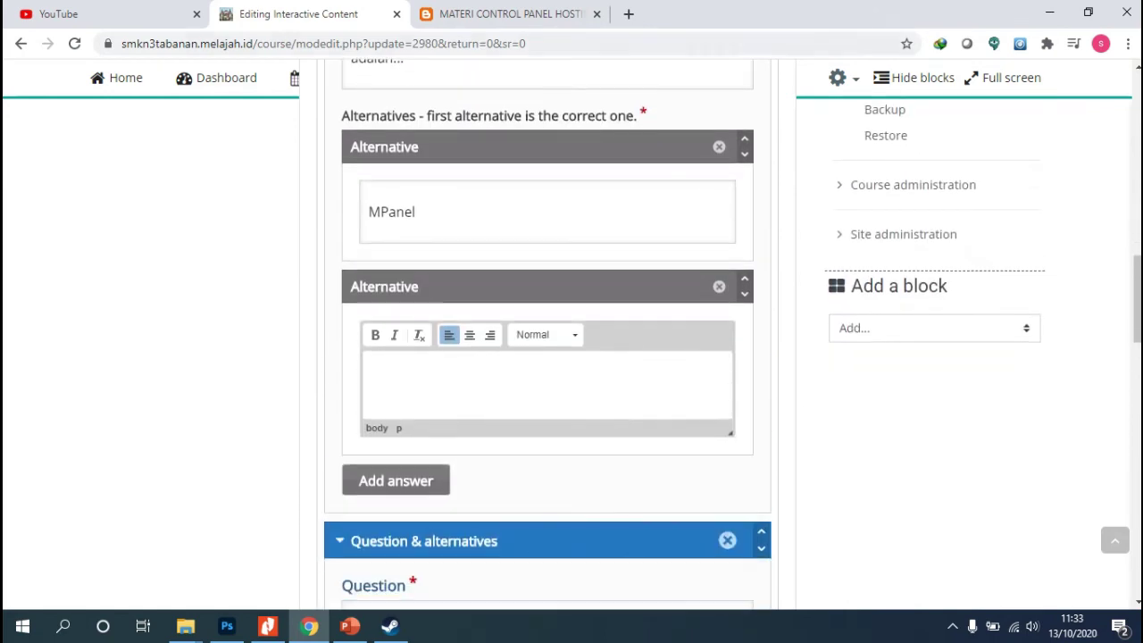
pyautogui.click(500, 15)
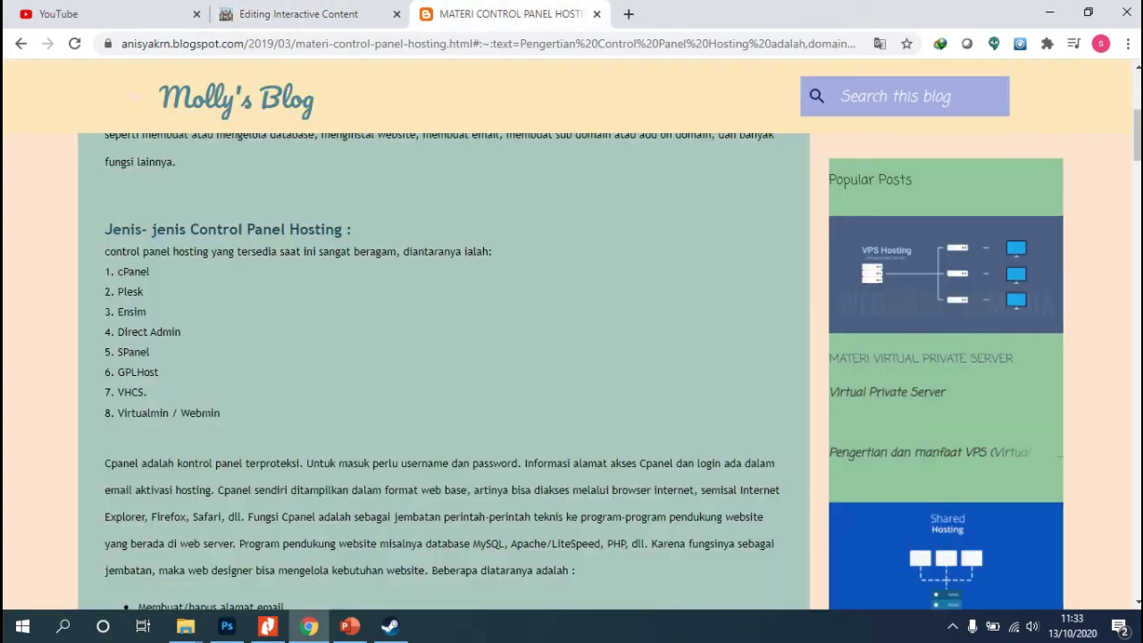
pyautogui.doubleClick(133, 272)
pyautogui.hotkey('ctrl', 'c')
pyautogui.hotkey('ctrl', 'shift', 'Tab')
pyautogui.hotkey('ctrl', 'v')
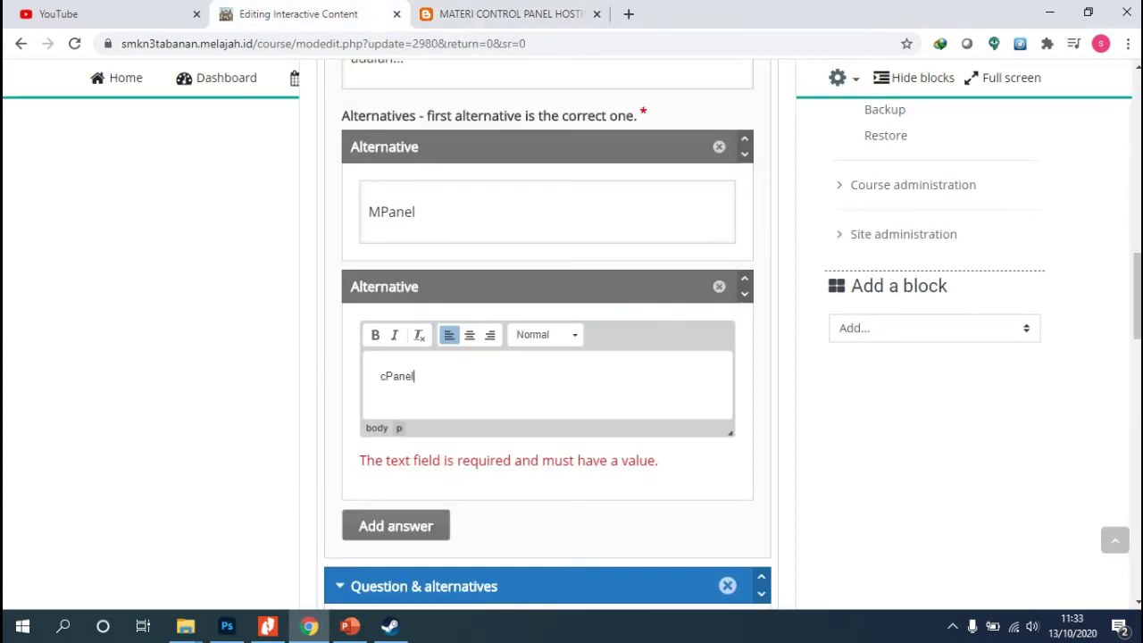
# - Add a third alternative to the first question and fill it with "Plesk" copied from the blog's list
pyautogui.click(396, 525)
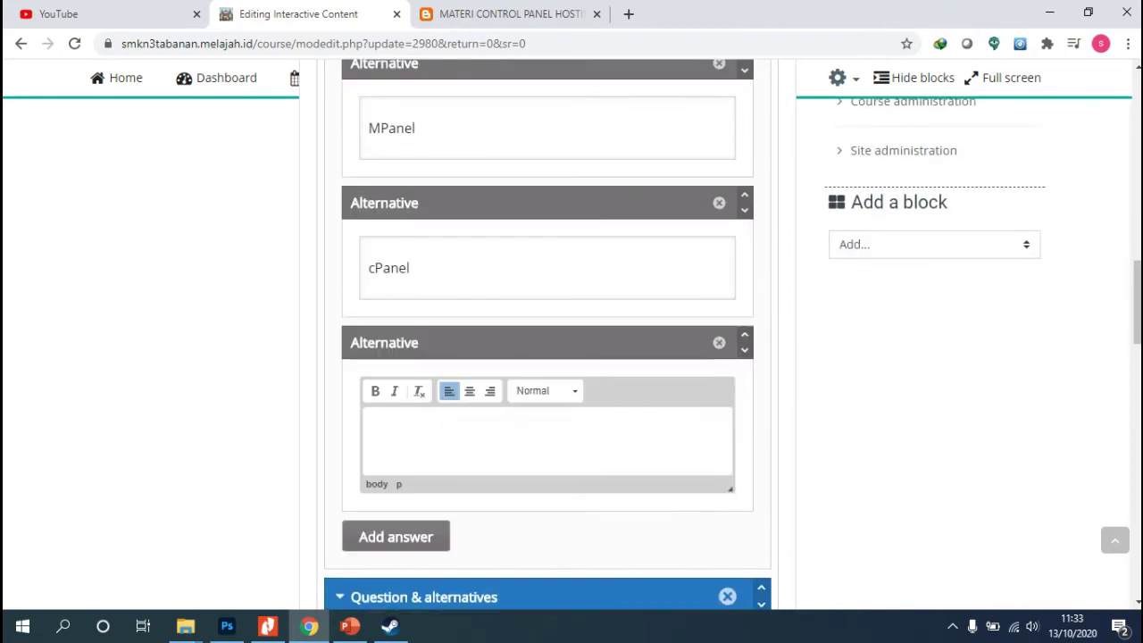
pyautogui.hotkey('ctrl', 'Tab')
pyautogui.doubleClick(130, 291)
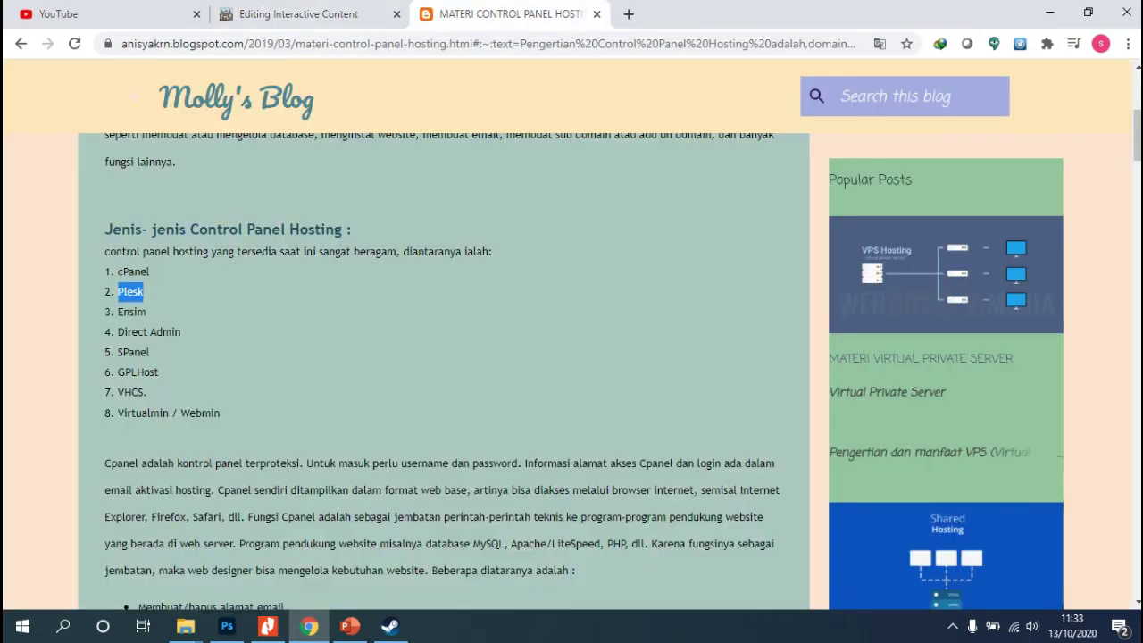
pyautogui.hotkey('ctrl', 'c')
pyautogui.hotkey('ctrl', 'shift', 'Tab')
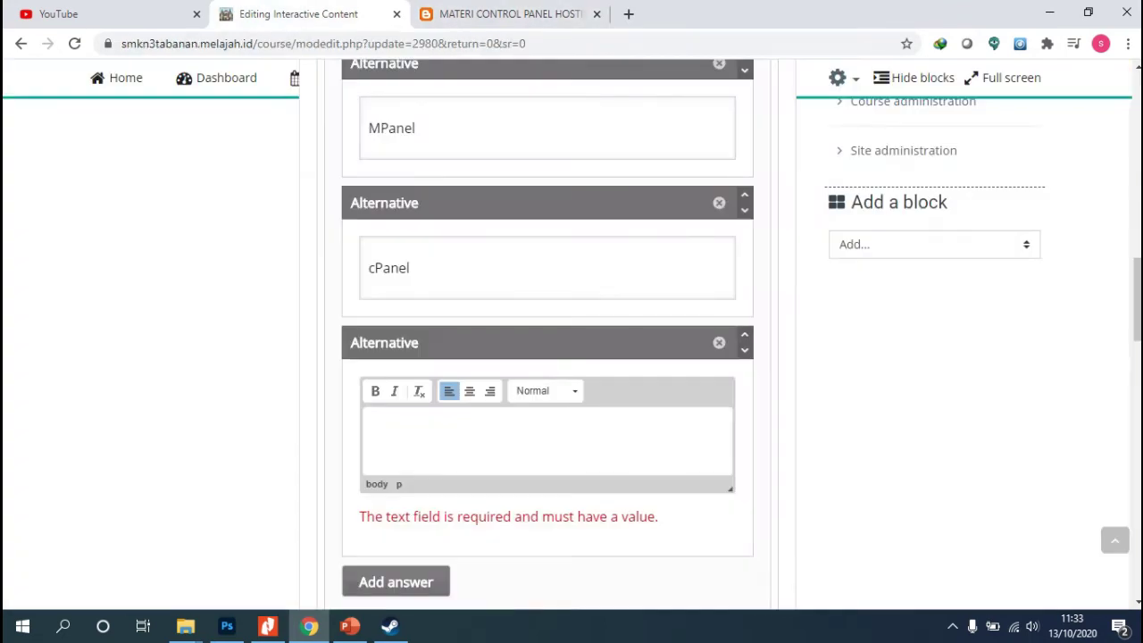
pyautogui.hotkey('ctrl', 'v')
pyautogui.scroll(-1, 546, 357)
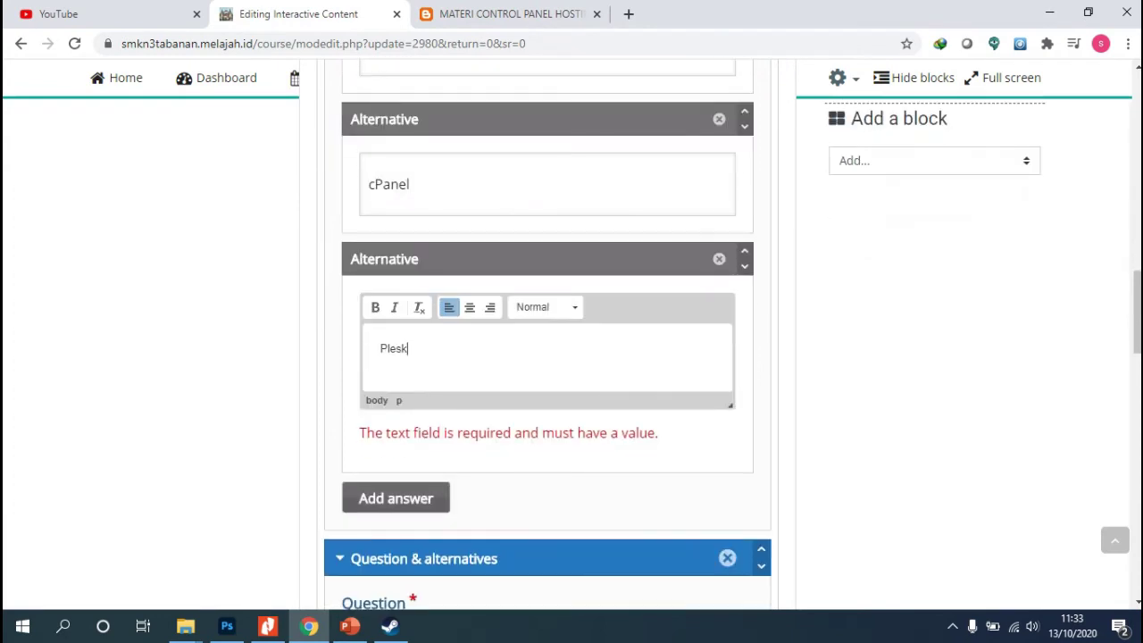
# - Add a fourth alternative to the first question and fill it with "Ensim" copied from the blog's list
pyautogui.click(396, 497)
pyautogui.scroll(-1, 546, 358)
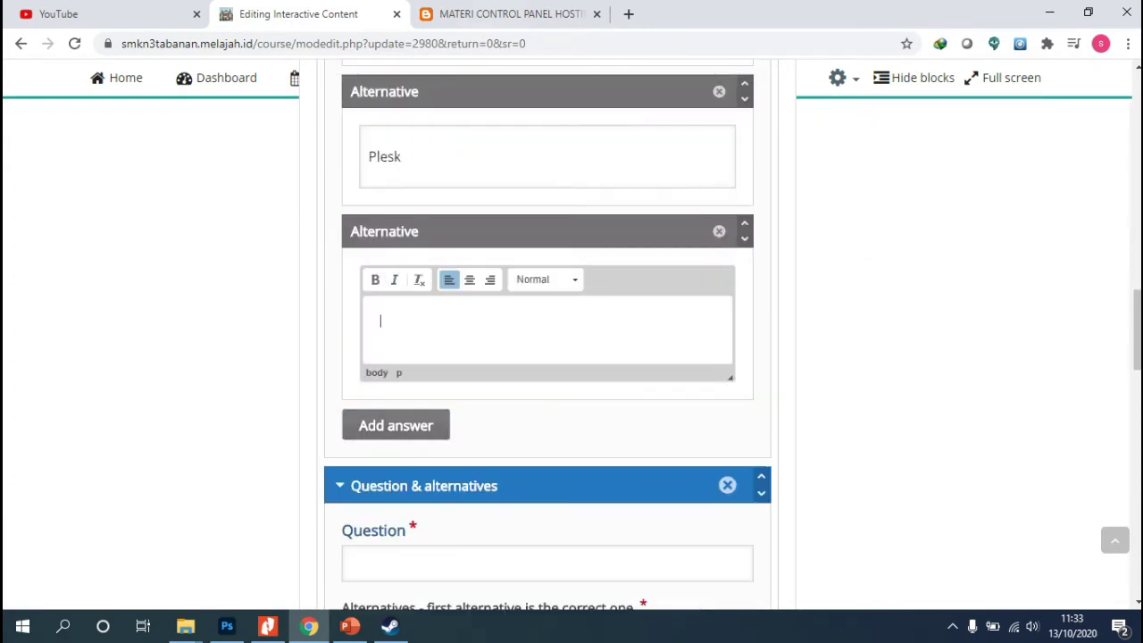
pyautogui.hotkey('ctrl', 'Tab')
pyautogui.doubleClick(131, 312)
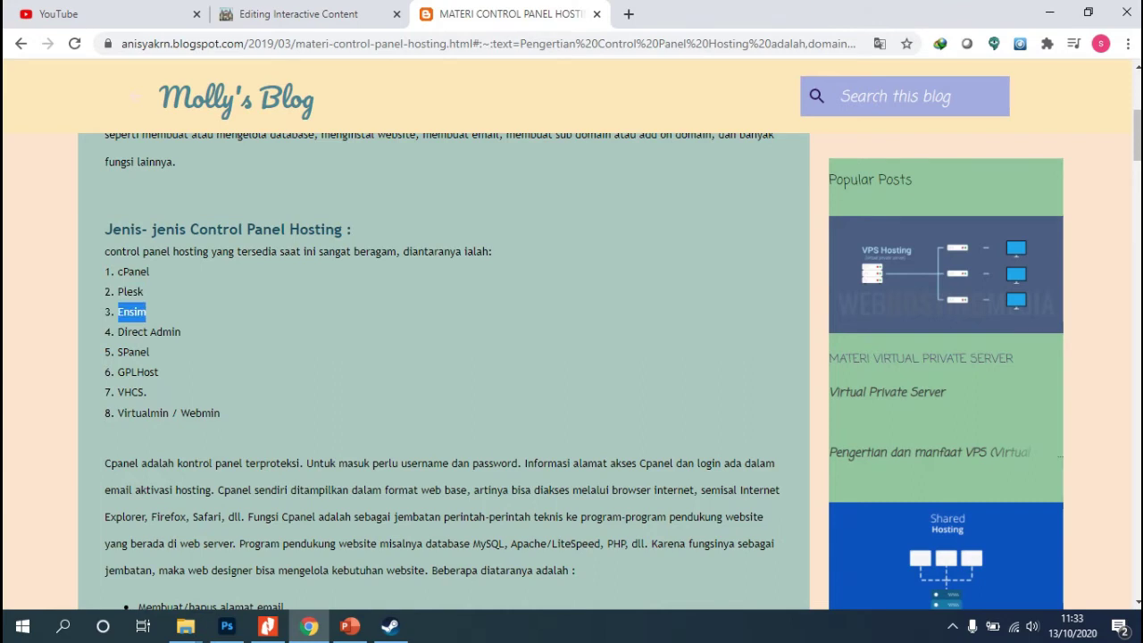
pyautogui.hotkey('ctrl', 'c')
pyautogui.hotkey('ctrl', 'shift', 'Tab')
pyautogui.hotkey('ctrl', 'v')
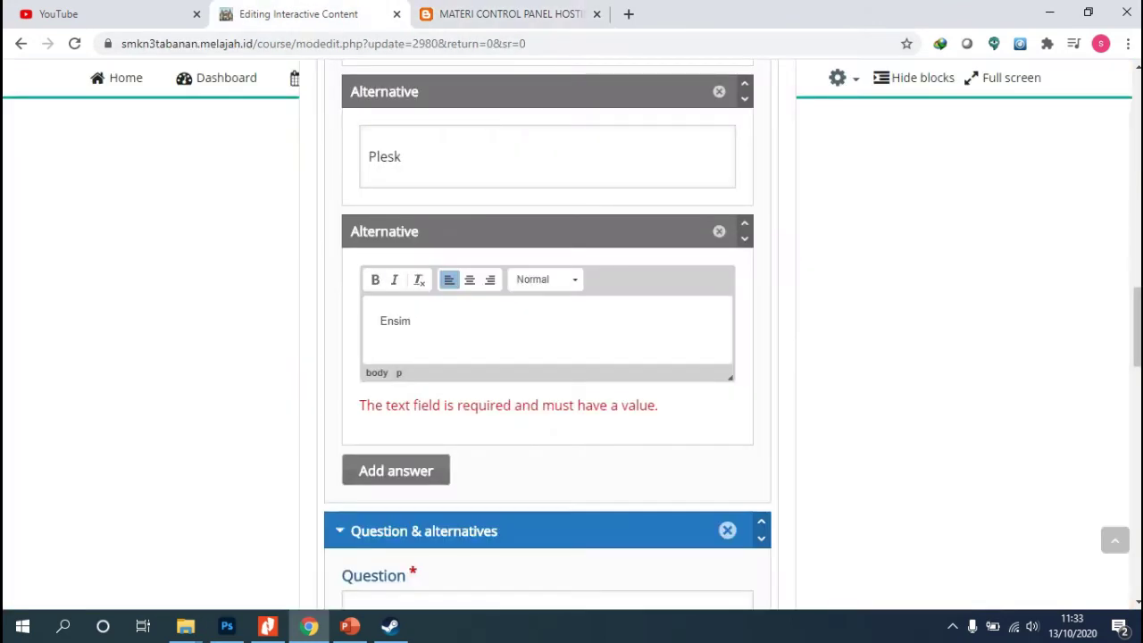
# - Review the first question with its four alternatives, the empty second question block and the overall feedback settings
pyautogui.scroll(4, 546, 335)
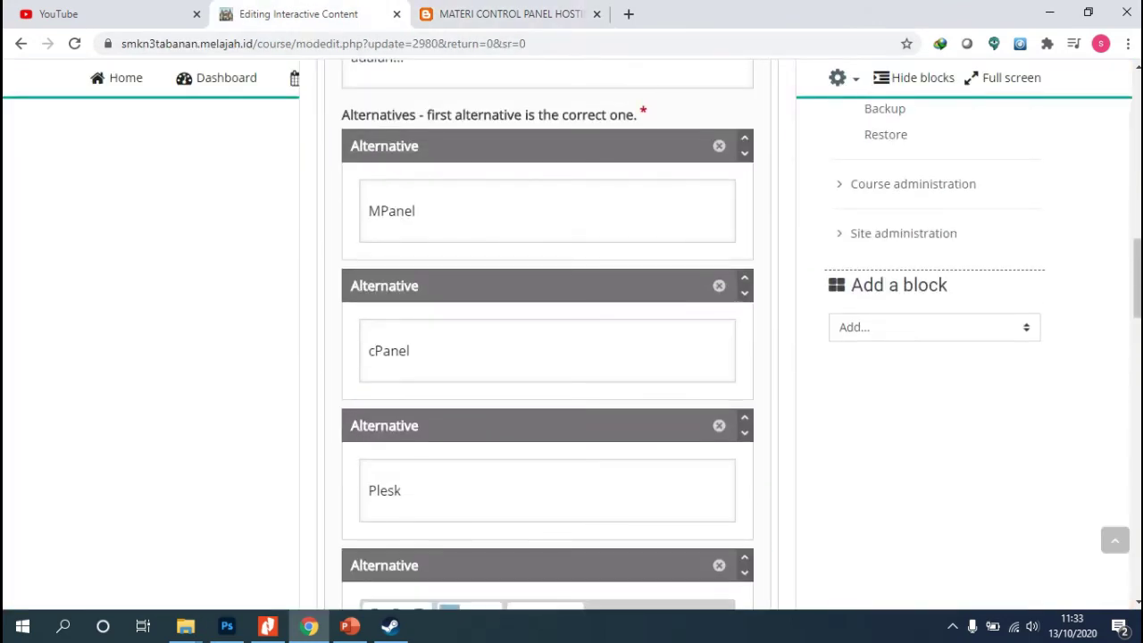
pyautogui.scroll(-4, 547, 335)
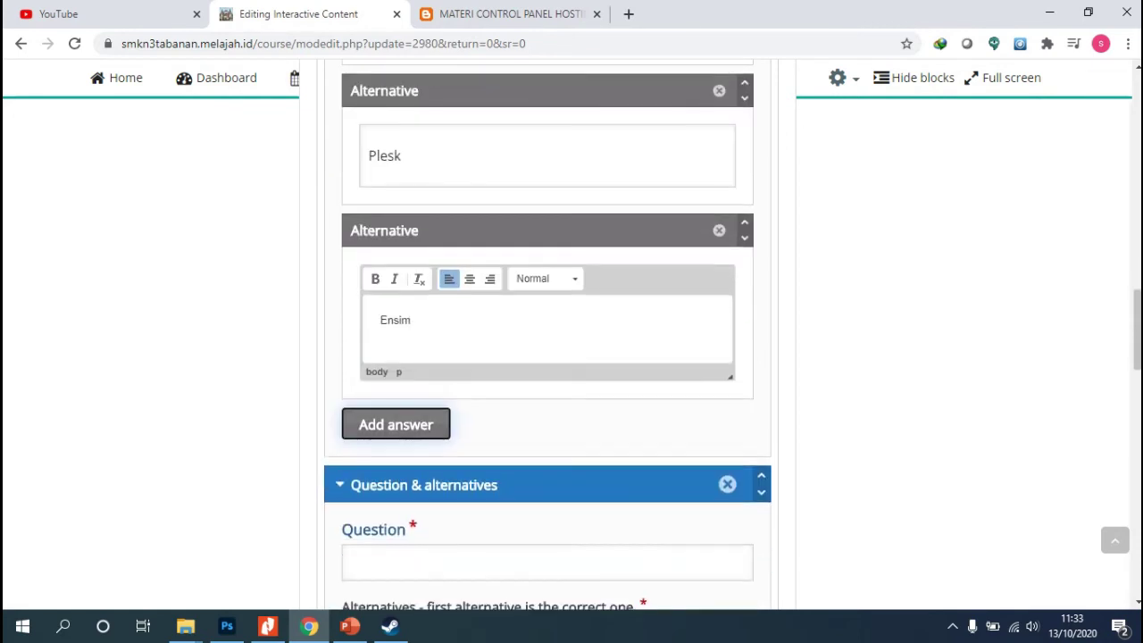
pyautogui.scroll(-2, 546, 335)
pyautogui.scroll(1, 571, 334)
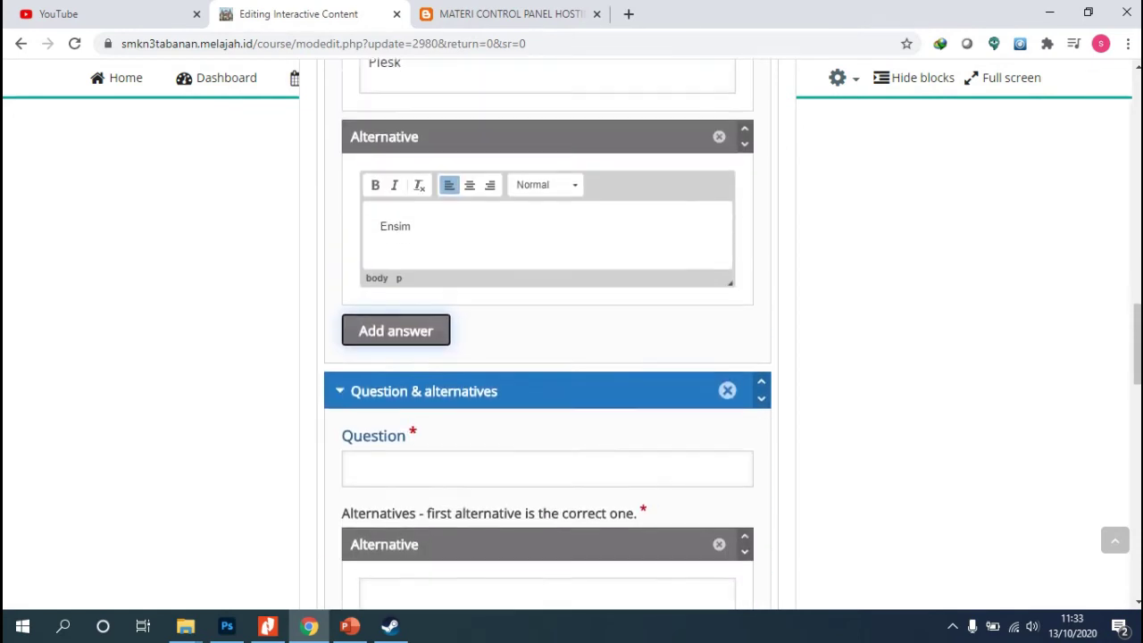
pyautogui.scroll(-1, 572, 335)
pyautogui.scroll(5, 572, 335)
pyautogui.scroll(4, 547, 334)
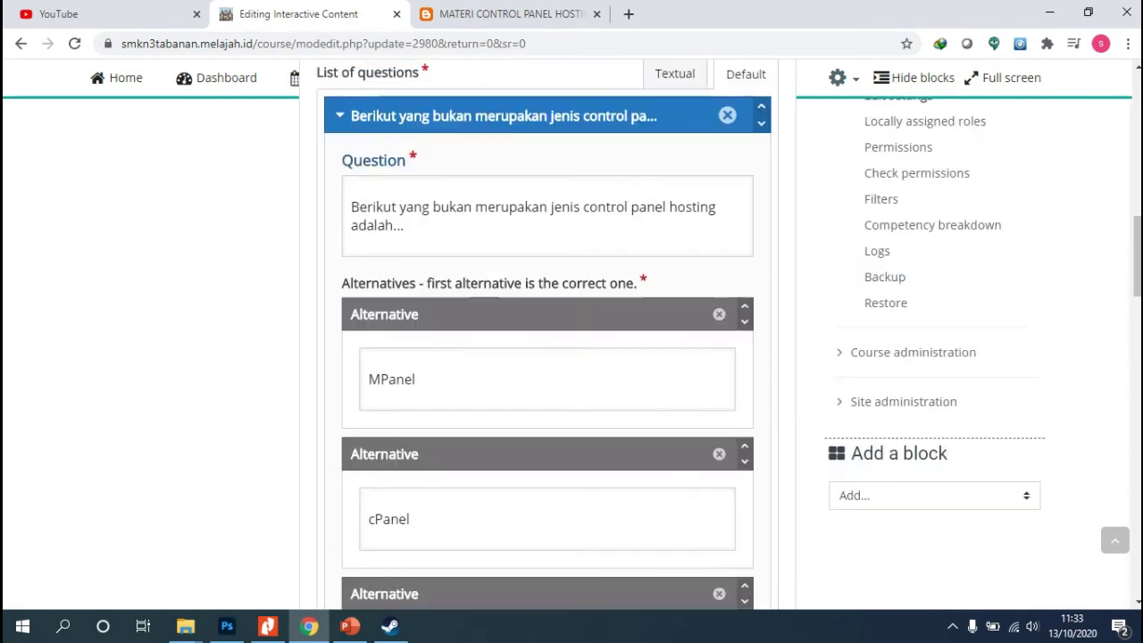
pyautogui.scroll(-5, 546, 334)
pyautogui.scroll(-4, 547, 335)
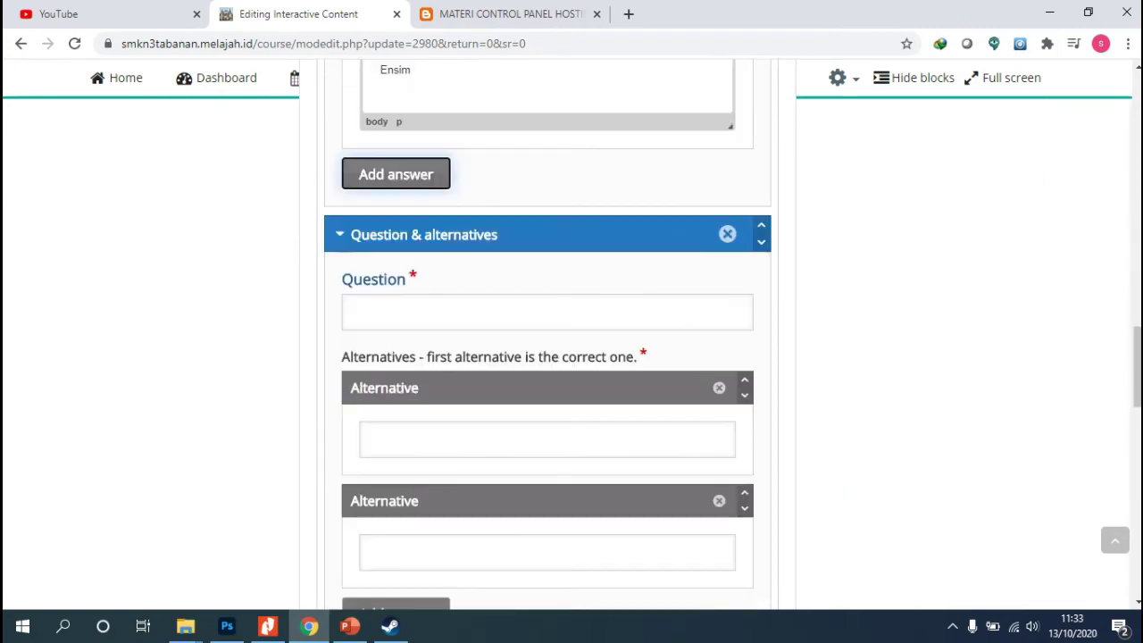
pyautogui.scroll(-4, 547, 334)
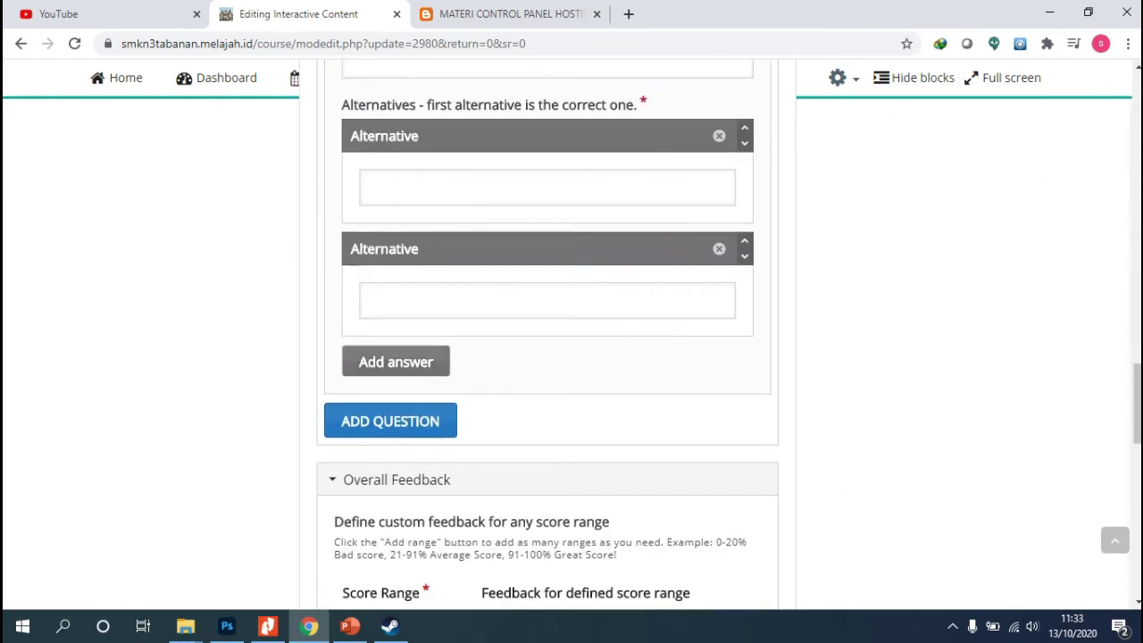
pyautogui.scroll(-1, 546, 335)
pyautogui.scroll(2, 546, 335)
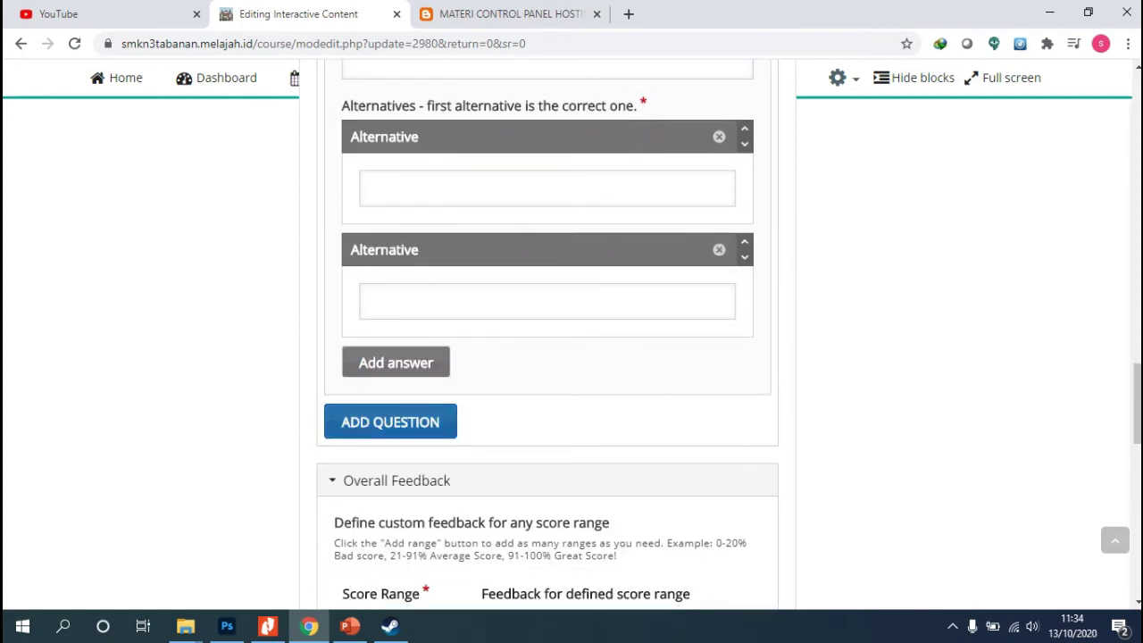
pyautogui.scroll(-3, 547, 335)
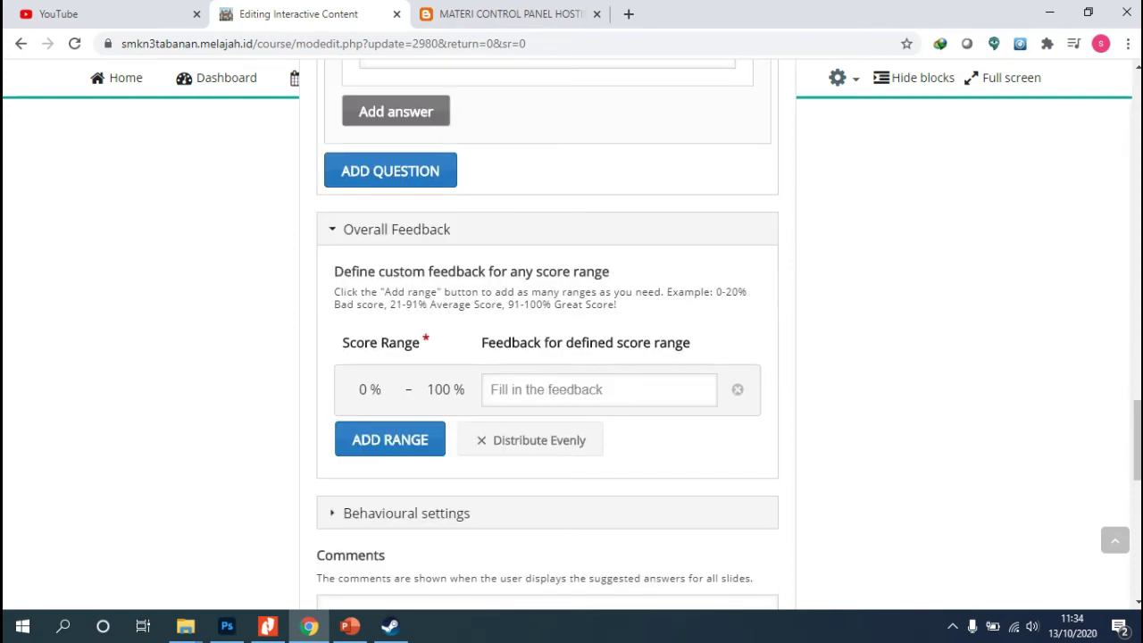
pyautogui.scroll(-1, 547, 335)
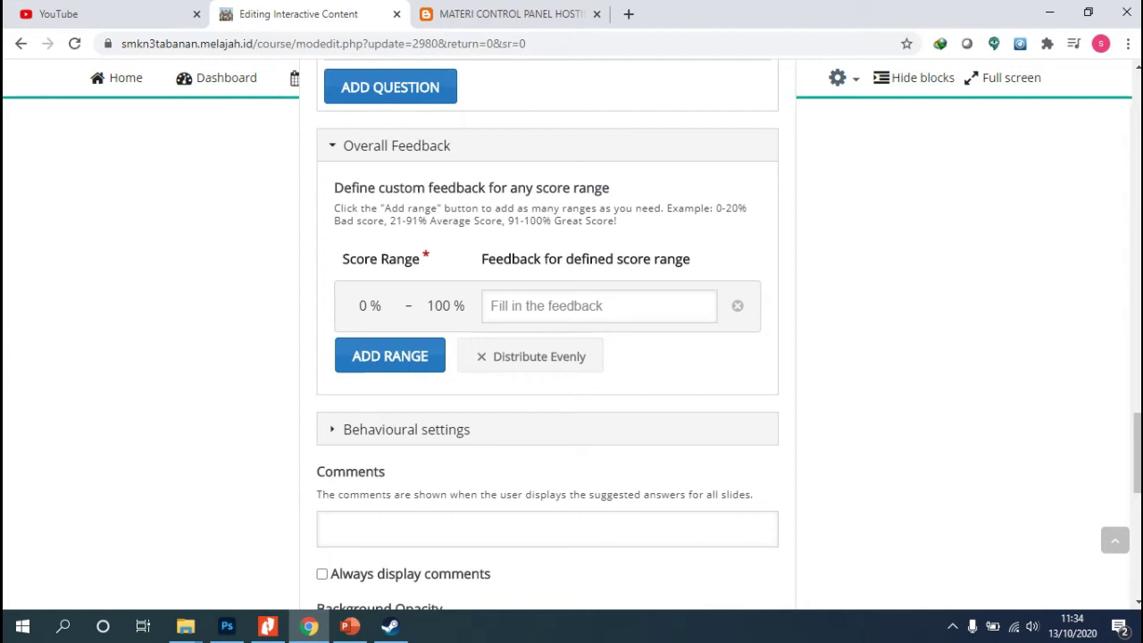
pyautogui.click(598, 306)
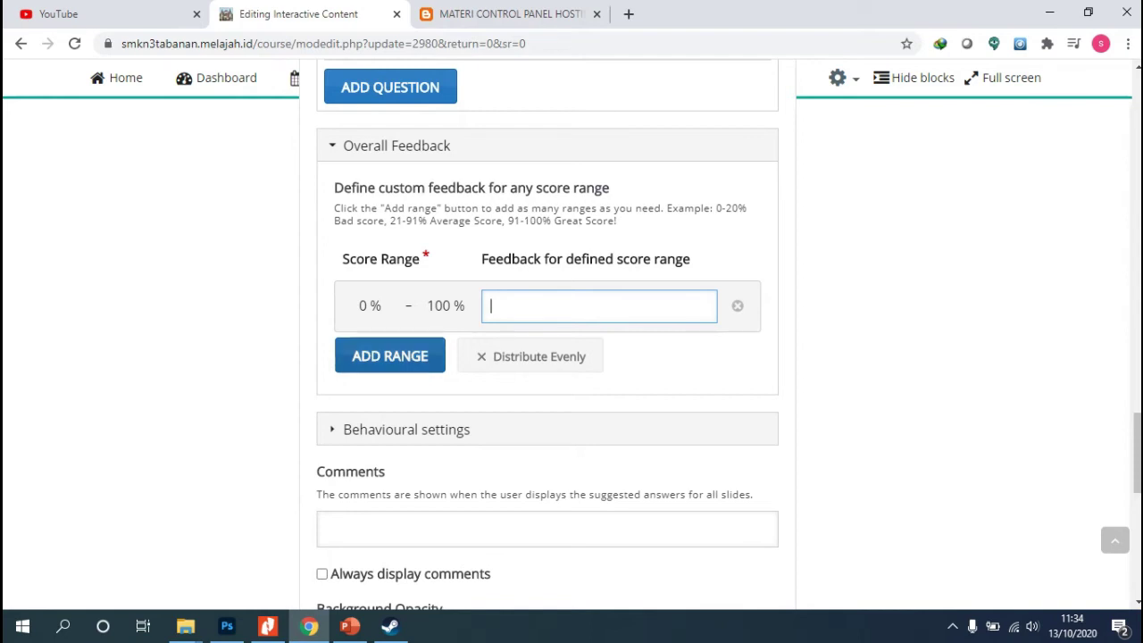
pyautogui.click(391, 356)
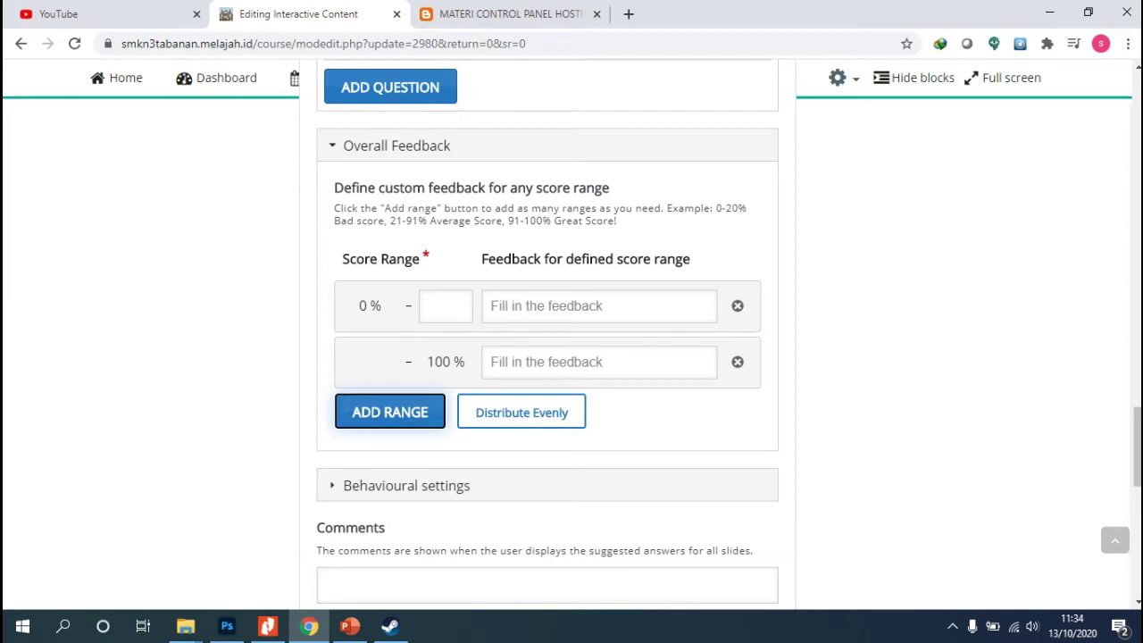
pyautogui.scroll(-1, 571, 358)
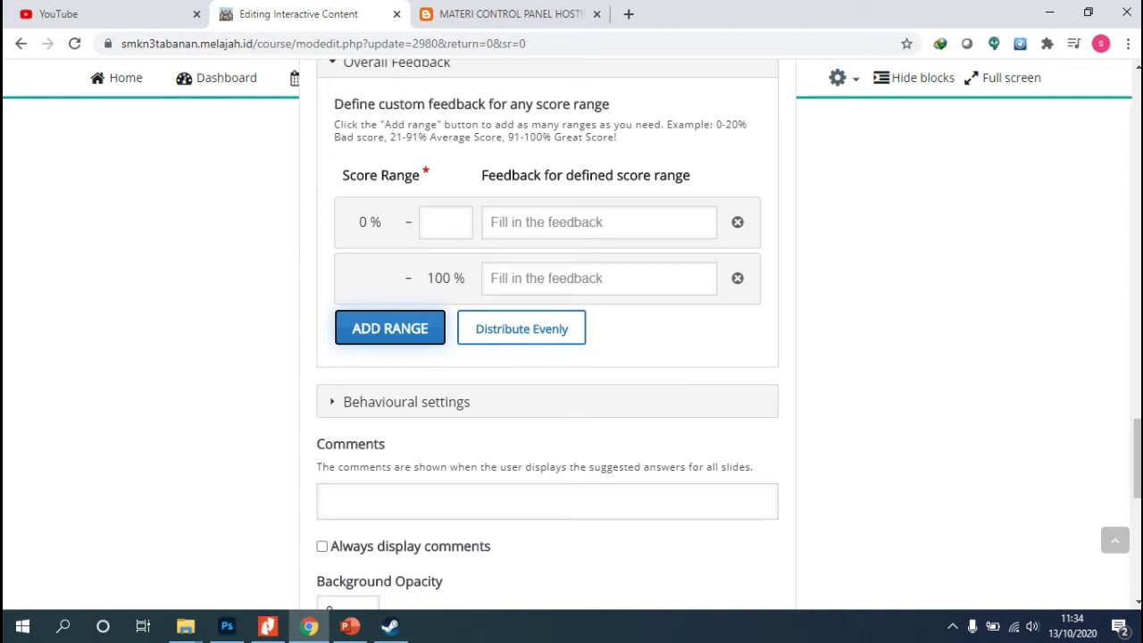
pyautogui.click(572, 279)
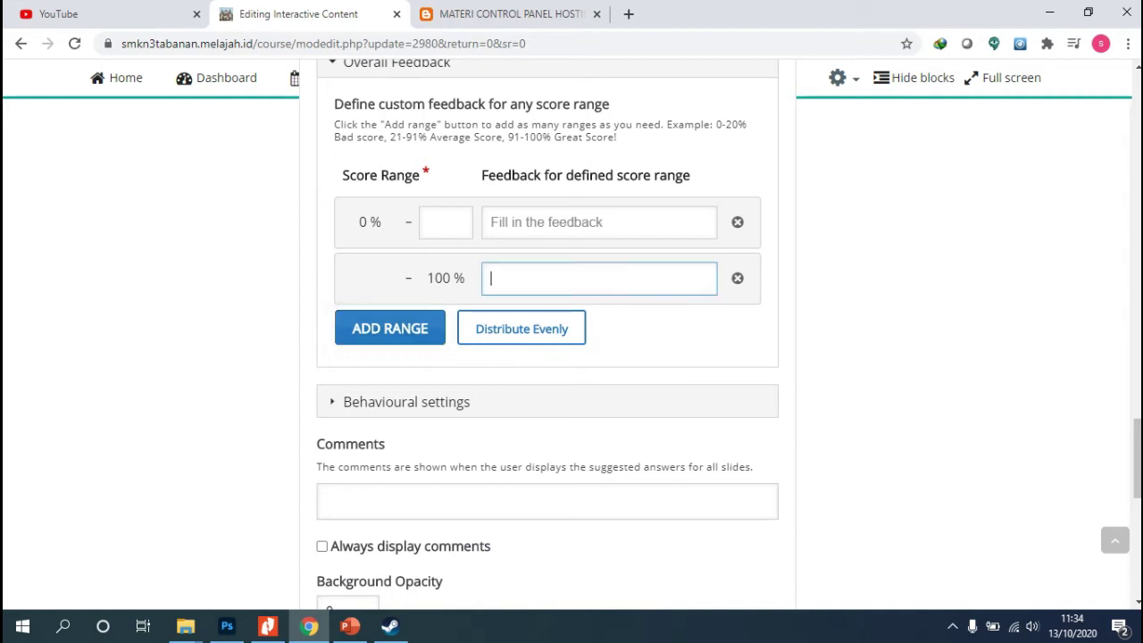
pyautogui.click(572, 222)
pyautogui.click(571, 278)
pyautogui.click(572, 222)
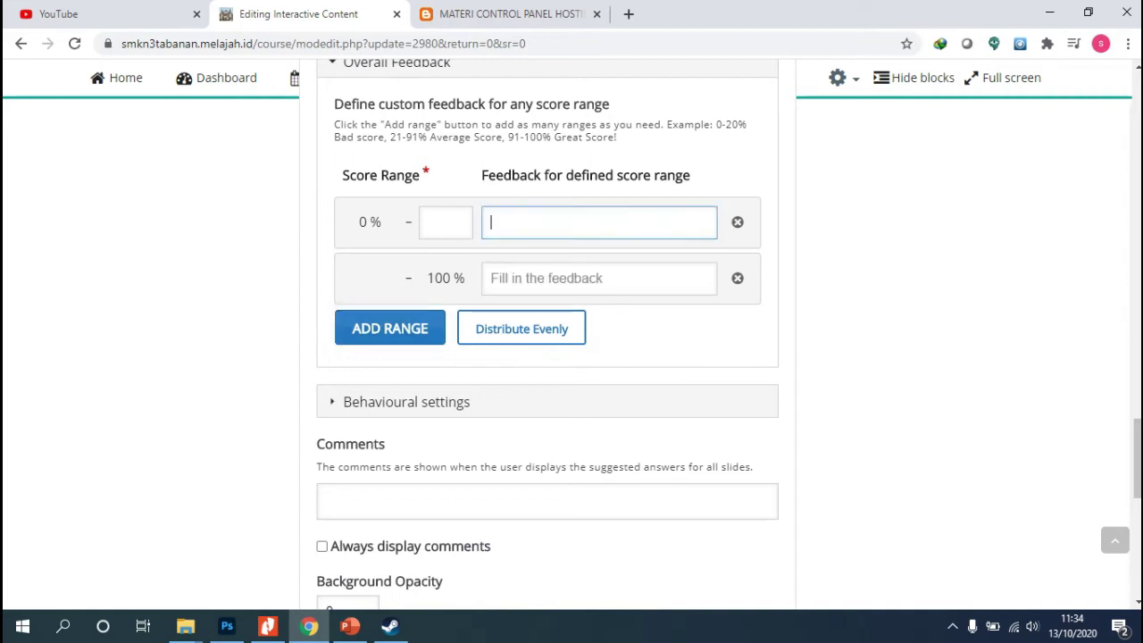
pyautogui.click(571, 279)
pyautogui.click(737, 278)
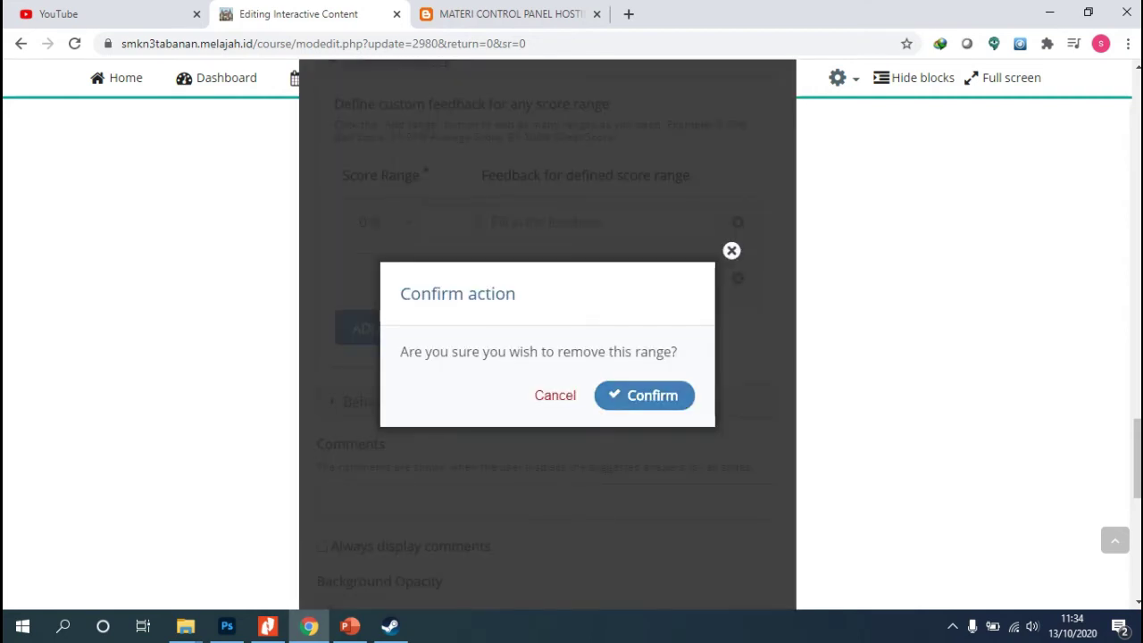
pyautogui.click(644, 395)
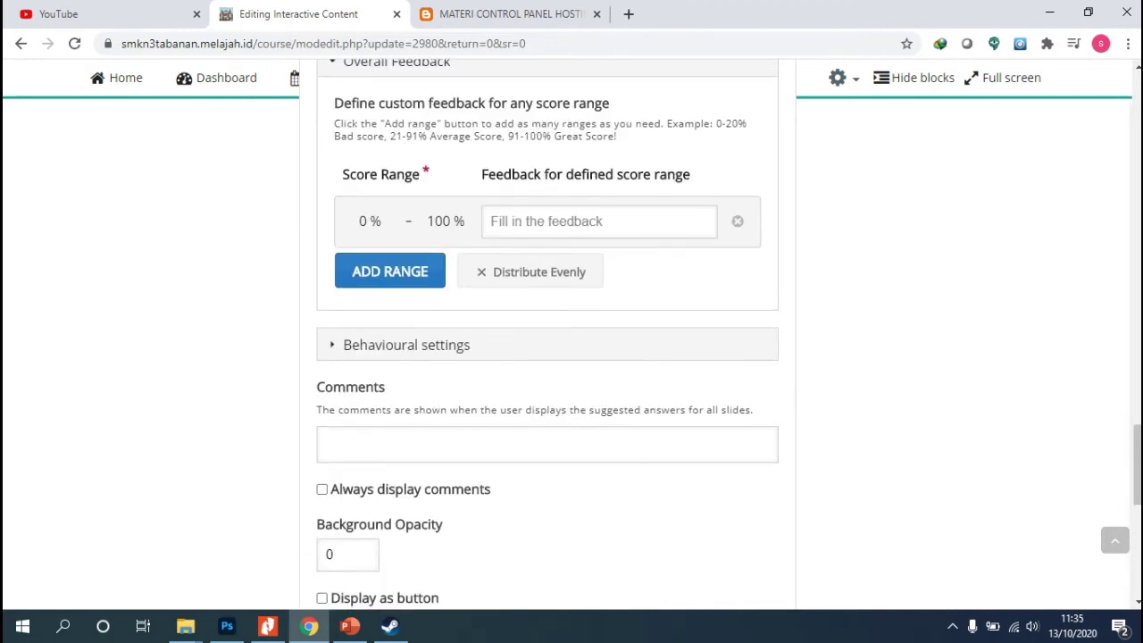
# - Check the remaining quiz settings and finish editing the single-choice quiz so it is placed on slide 3
pyautogui.scroll(-2, 546, 357)
pyautogui.scroll(-2, 547, 358)
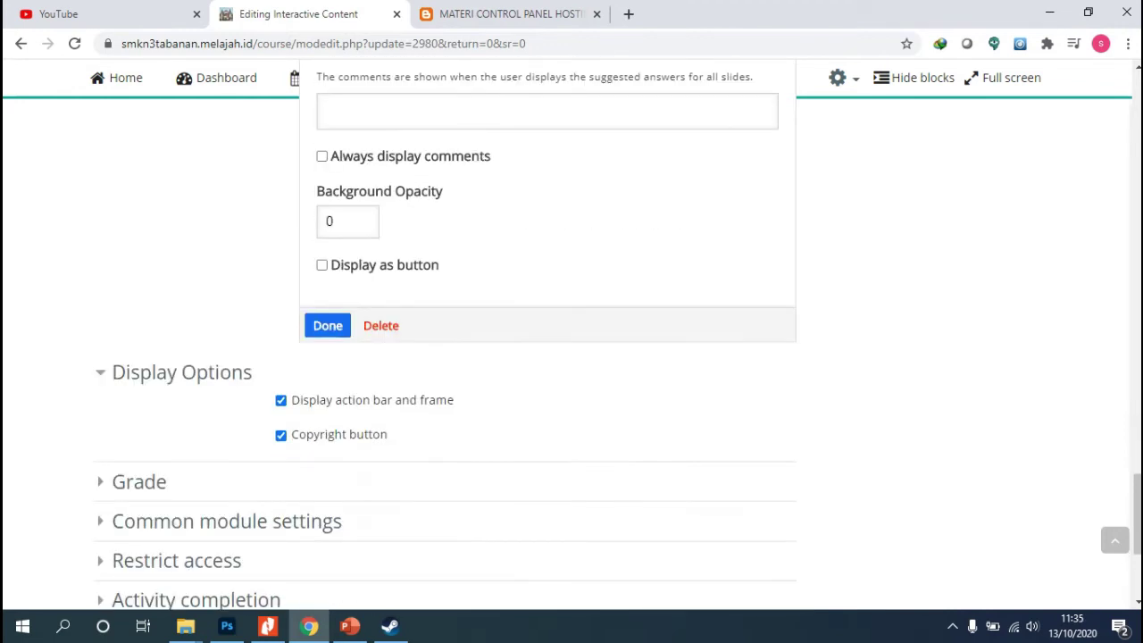
pyautogui.scroll(1, 547, 357)
pyautogui.scroll(4, 546, 357)
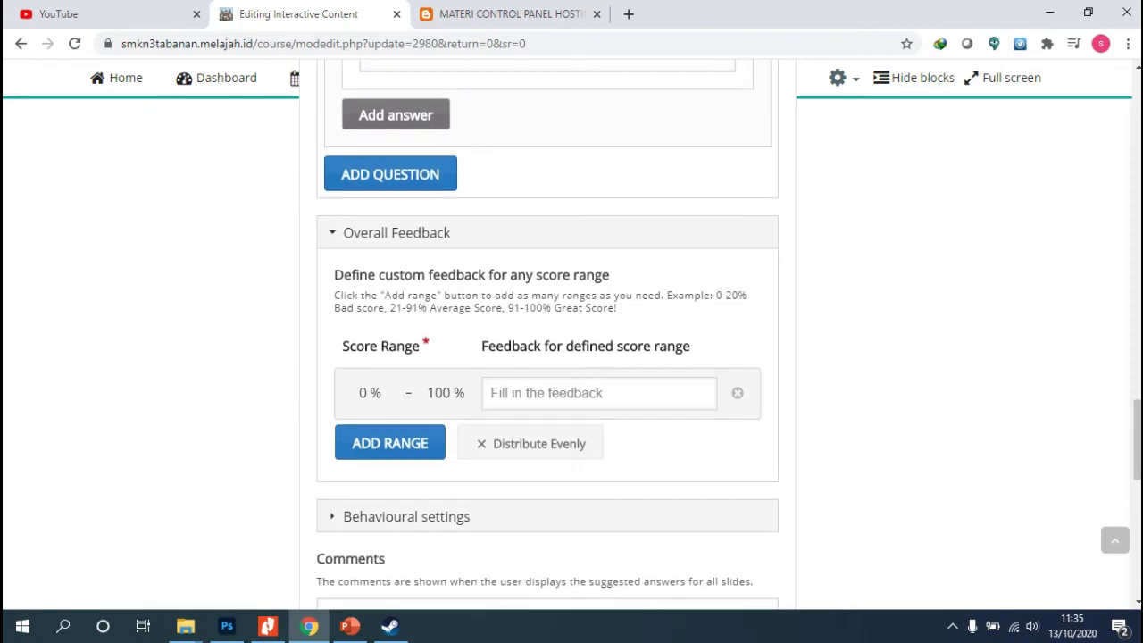
pyautogui.scroll(4, 546, 357)
pyautogui.scroll(-12, 547, 357)
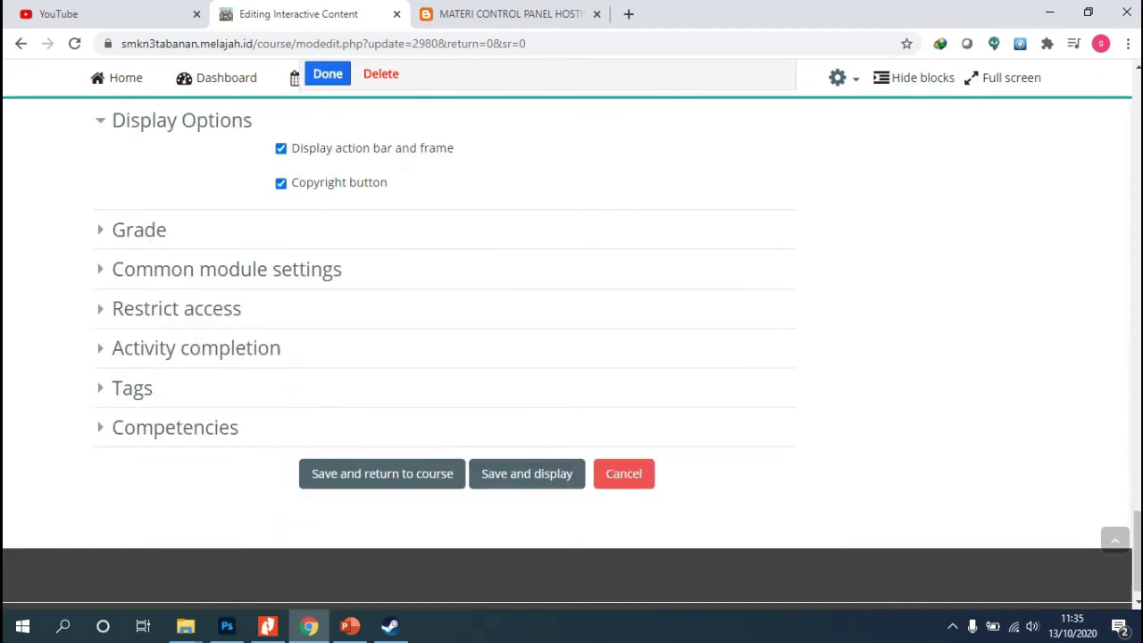
pyautogui.scroll(4, 547, 357)
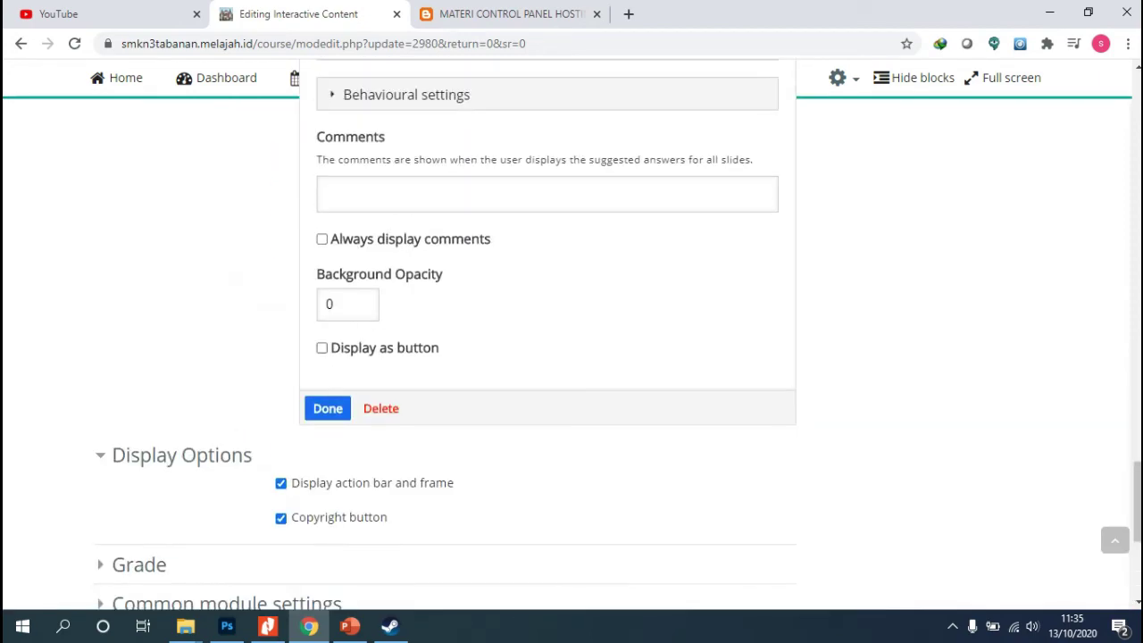
pyautogui.click(327, 408)
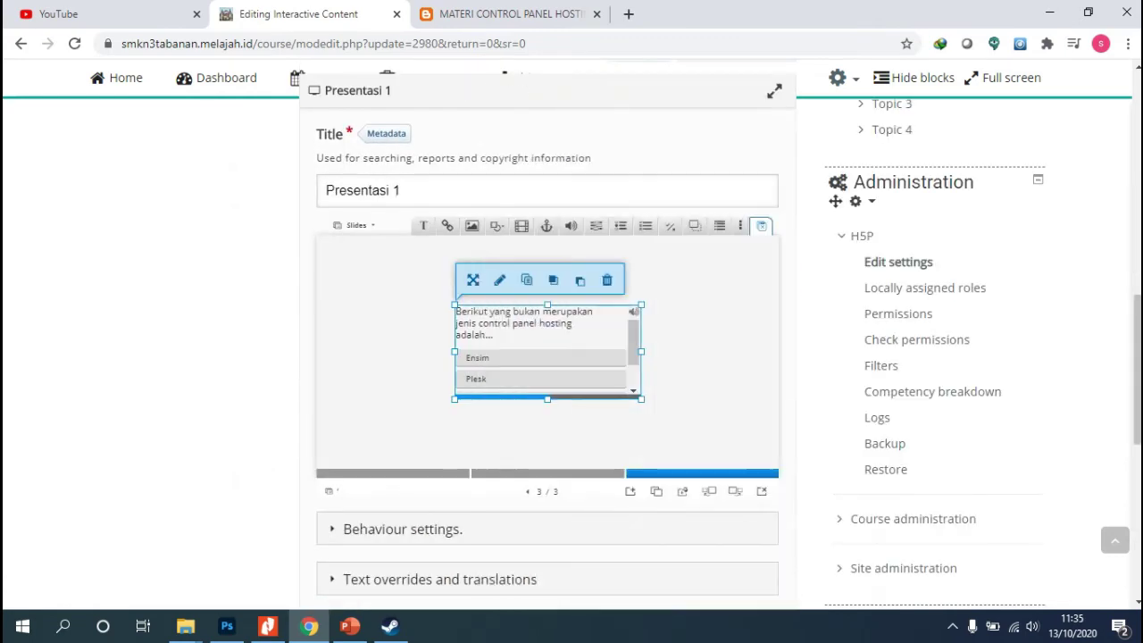
# - Move and enlarge the quiz on slide 3 so it fills most of the slide and all four alternatives fit
pyautogui.moveTo(552, 315); pyautogui.dragTo(753, 307)
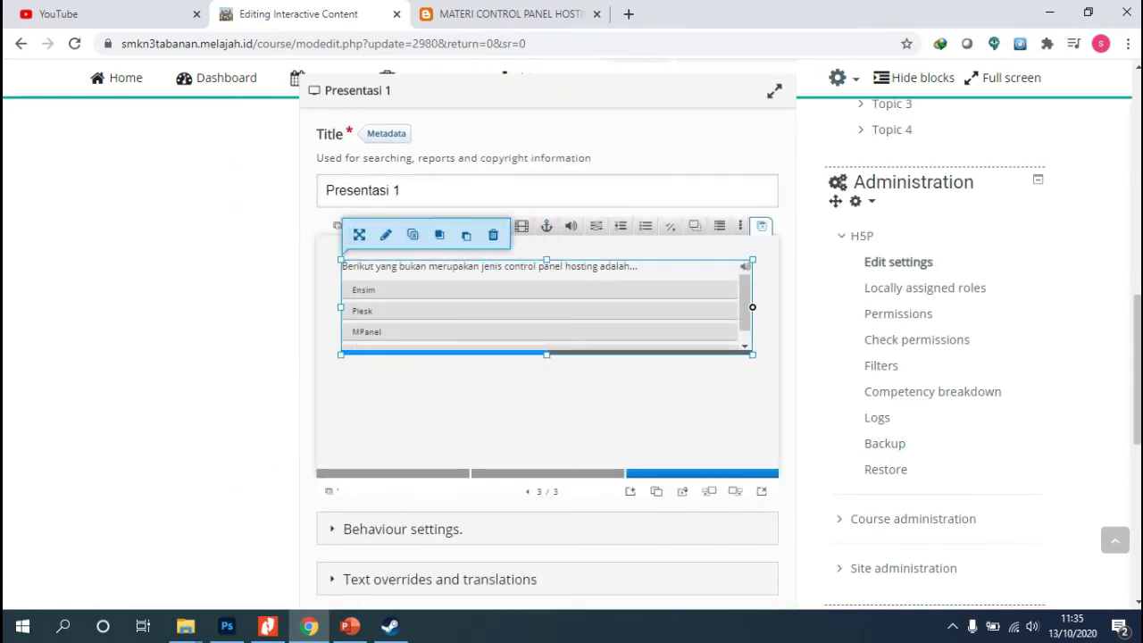
pyautogui.moveTo(546, 354); pyautogui.dragTo(546, 452)
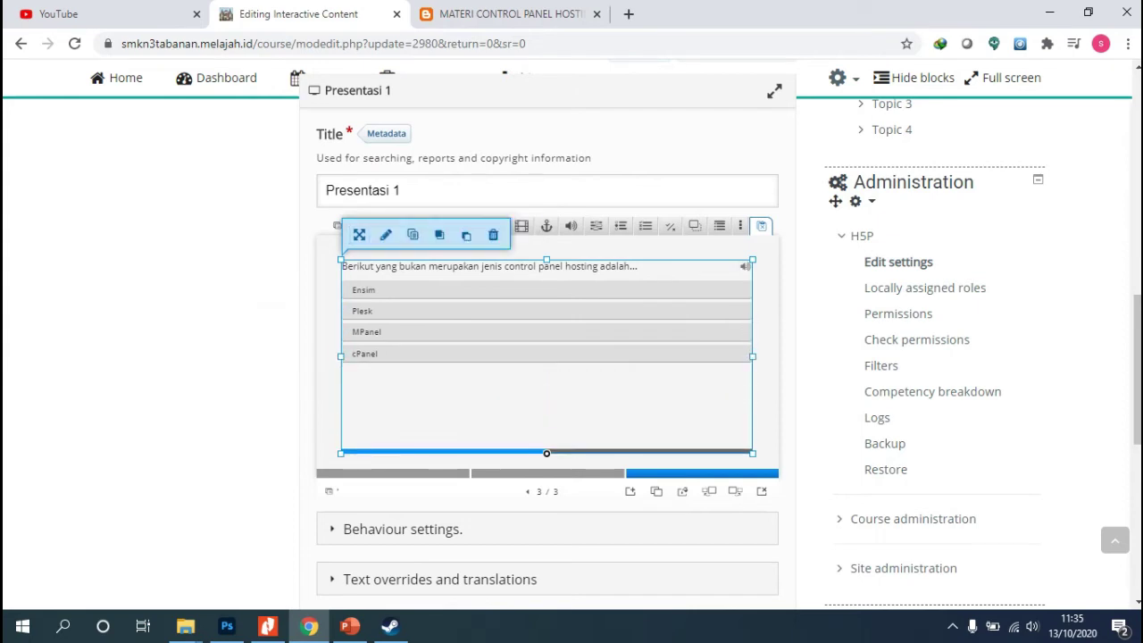
pyautogui.press('Escape')
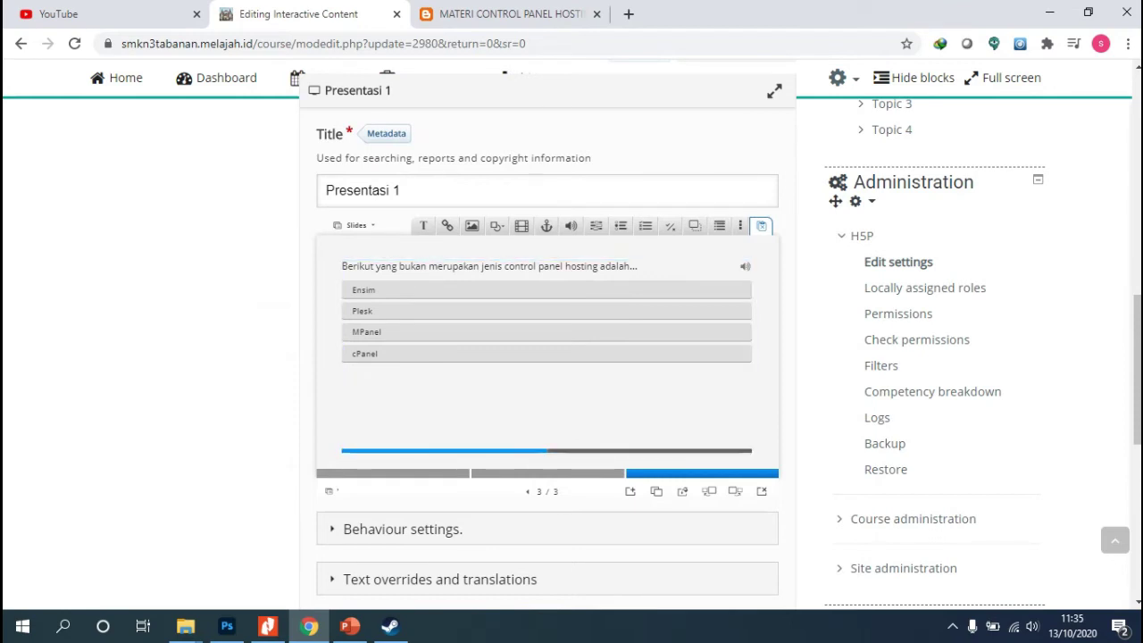
# - Add a fourth slide and insert a text element reading "Terima Kasih" on it
pyautogui.click(629, 490)
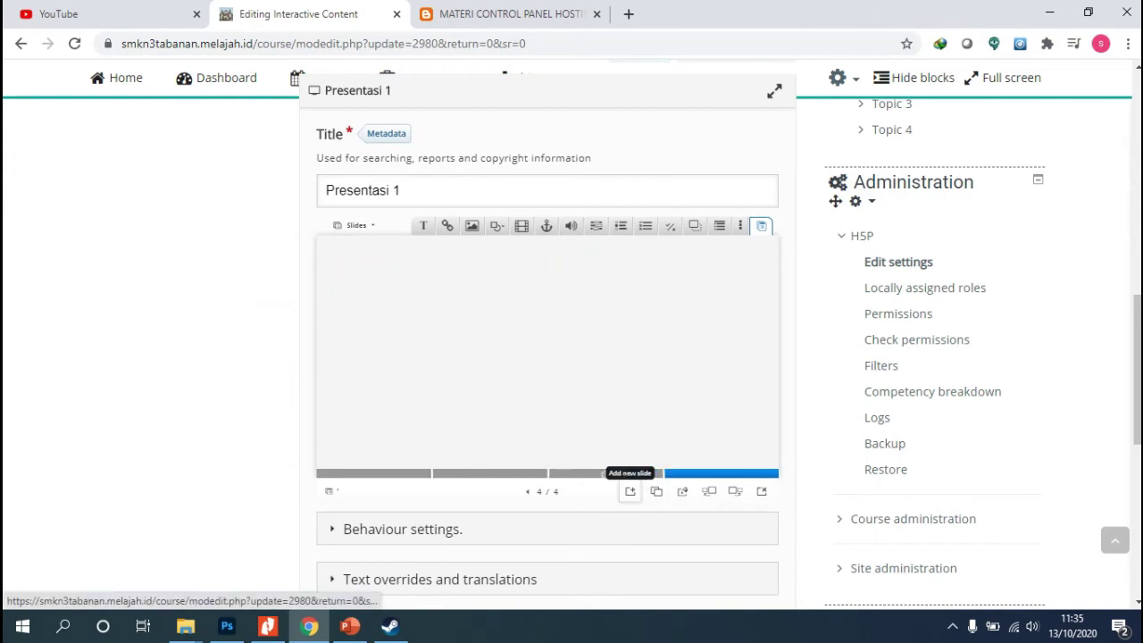
pyautogui.click(423, 225)
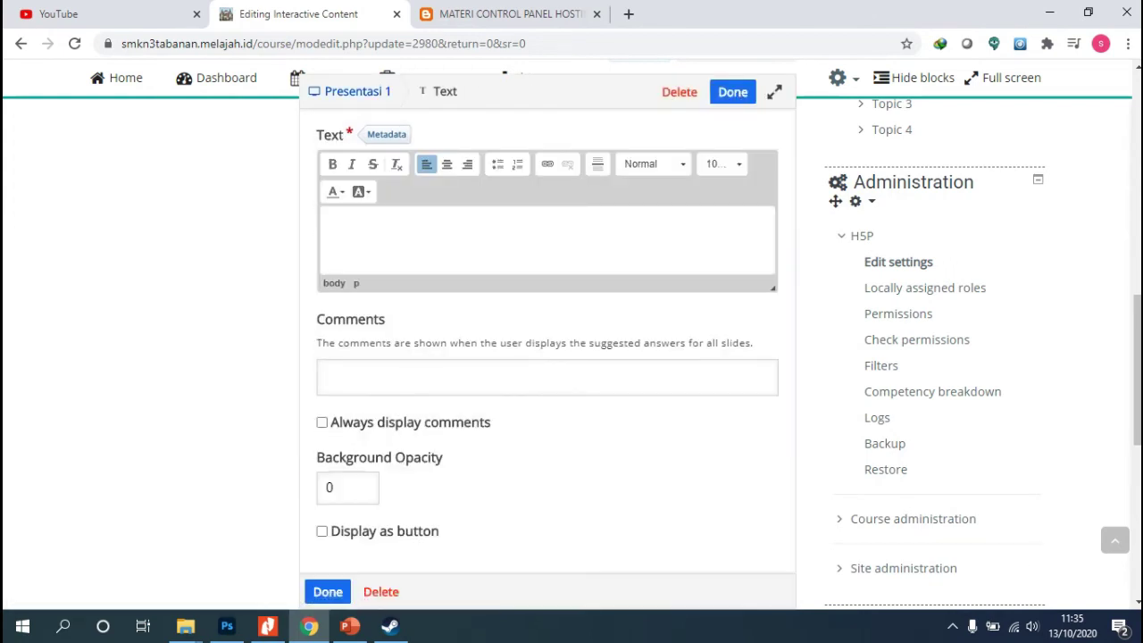
pyautogui.write('a')
pyautogui.write('Terimak')
pyautogui.press('BackSpace')
pyautogui.press('BackSpace')
pyautogui.press('BackSpace')
pyautogui.press('BackSpace')
pyautogui.press('BackSpace')
pyautogui.press('BackSpace')
pyautogui.press('BackSpace')
pyautogui.write('Terima Kasih')
pyautogui.click(732, 92)
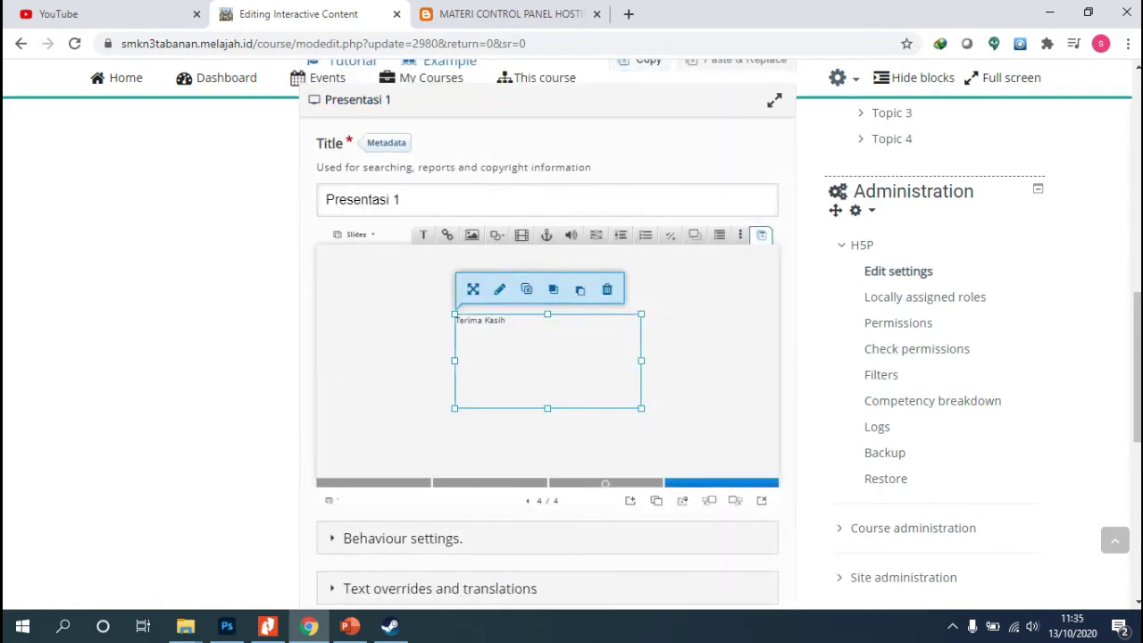
# - Shift the "Terima Kasih" text box slightly, then centre its text and set the font size to 300%
pyautogui.moveTo(547, 357)
pyautogui.mouseDown()
pyautogui.moveTo(601, 362)
pyautogui.moveTo(552, 355)
pyautogui.mouseUp()
pyautogui.doubleClick(552, 355)
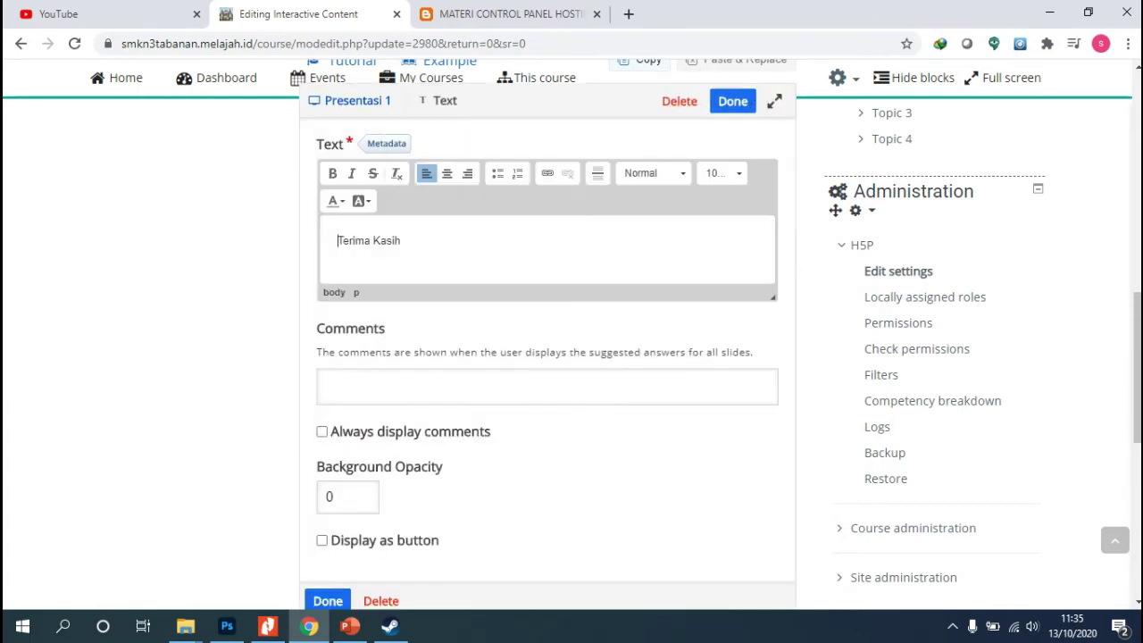
pyautogui.hotkey('ctrl', 'a')
pyautogui.click(446, 172)
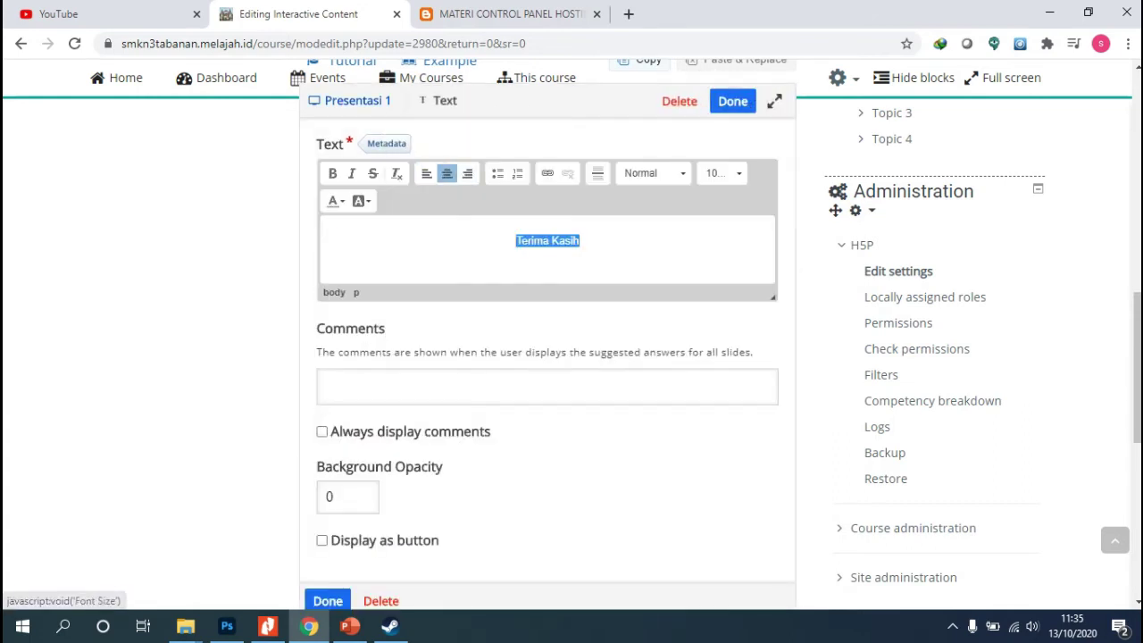
pyautogui.click(721, 172)
pyautogui.scroll(-7, 571, 357)
pyautogui.scroll(7, 571, 357)
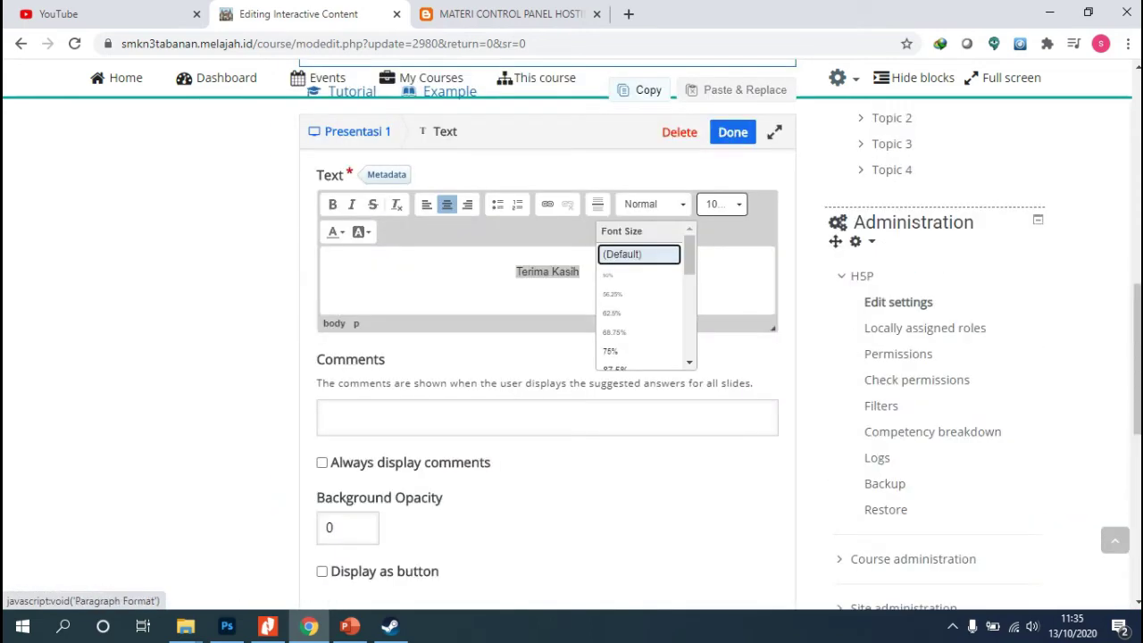
pyautogui.click(722, 205)
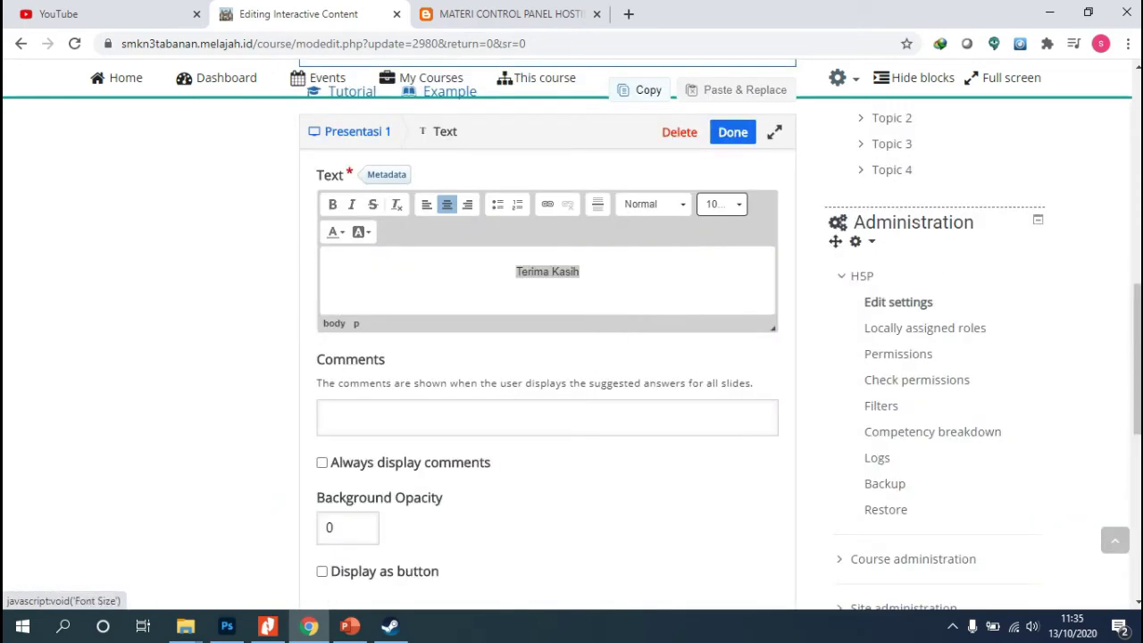
pyautogui.click(722, 204)
pyautogui.scroll(-5, 643, 295)
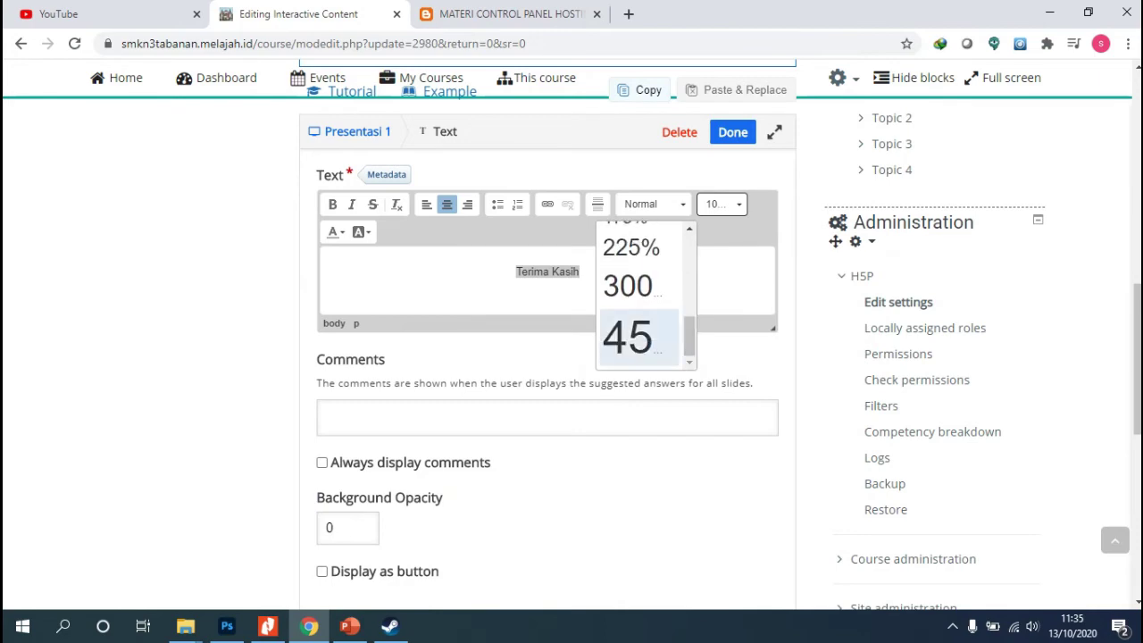
pyautogui.click(627, 285)
pyautogui.scroll(-4, 546, 401)
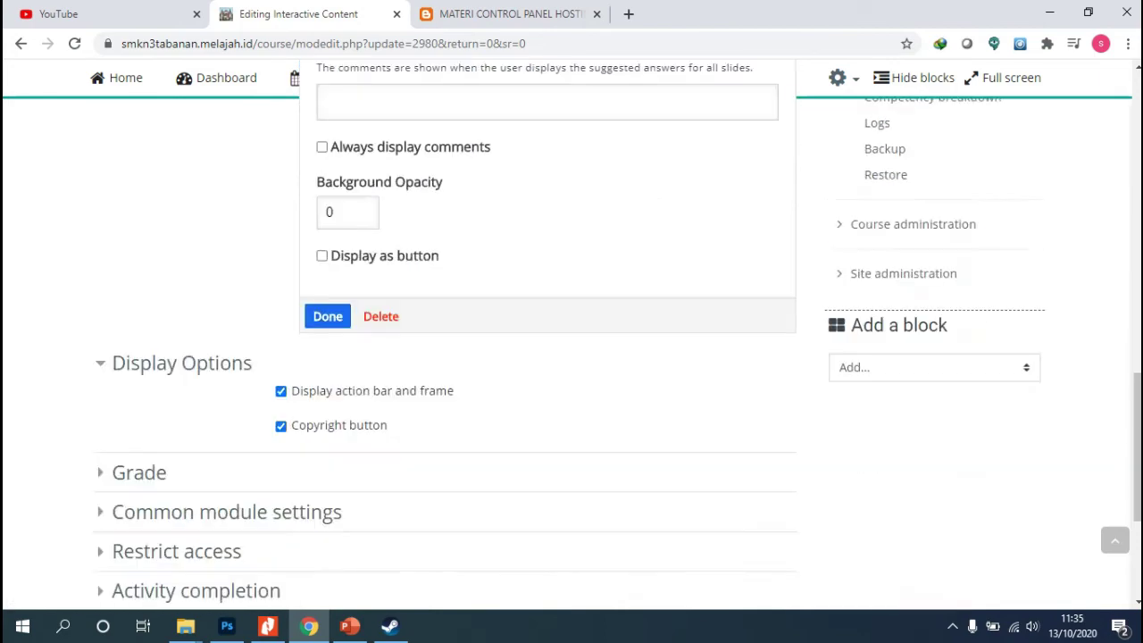
pyautogui.click(326, 316)
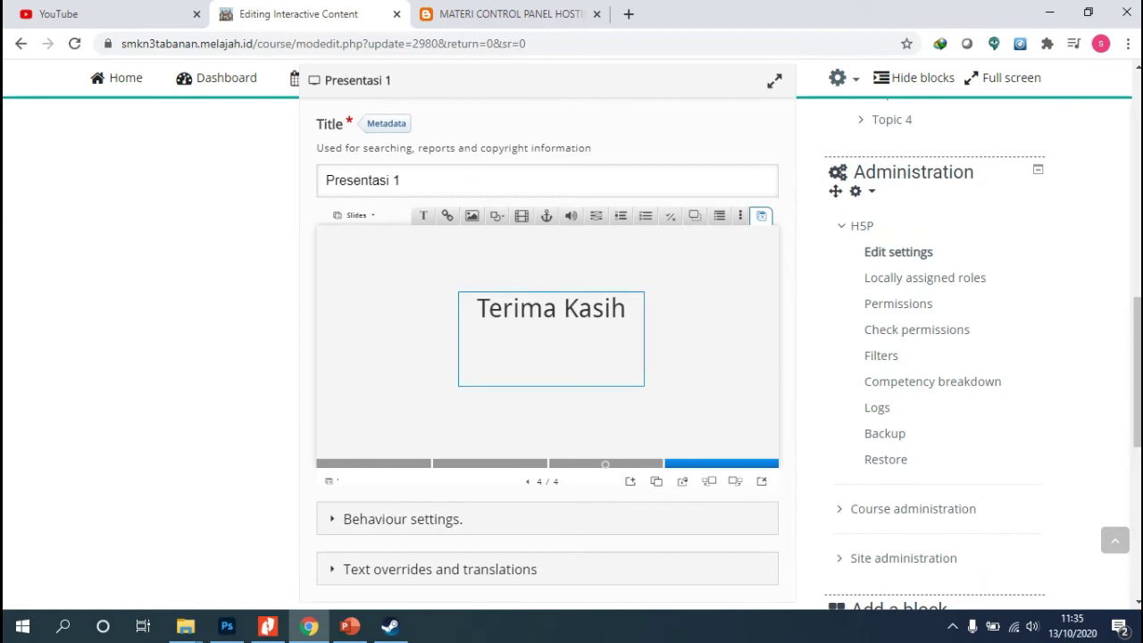
# - Save the Presentasi 1 activity and return to the course page
pyautogui.scroll(-5, 546, 357)
pyautogui.scroll(-2, 547, 357)
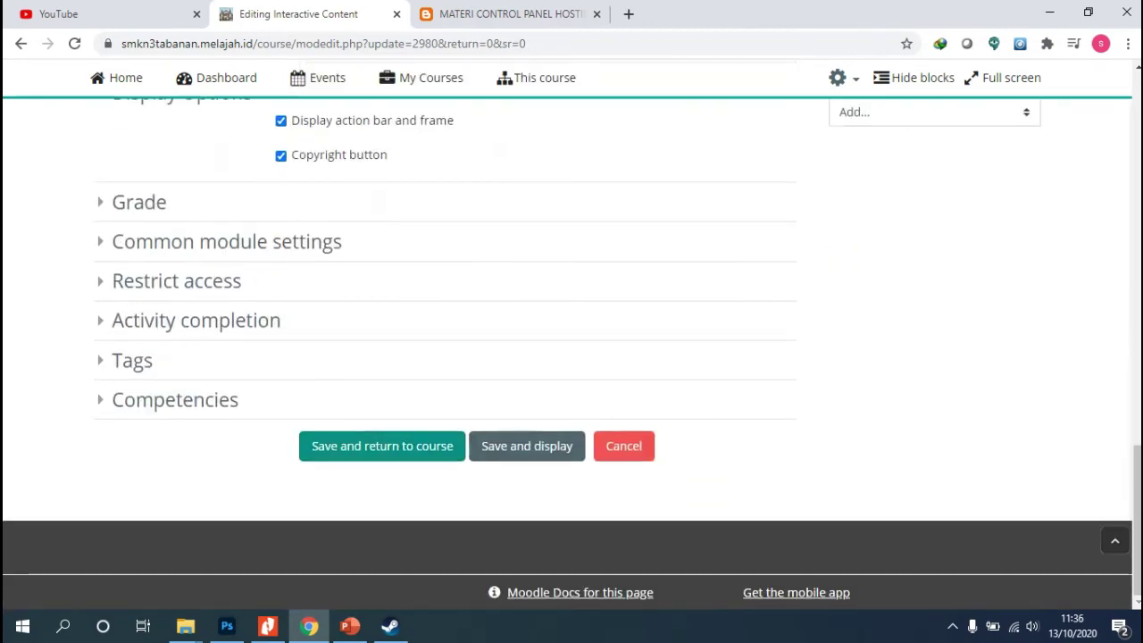
pyautogui.click(382, 445)
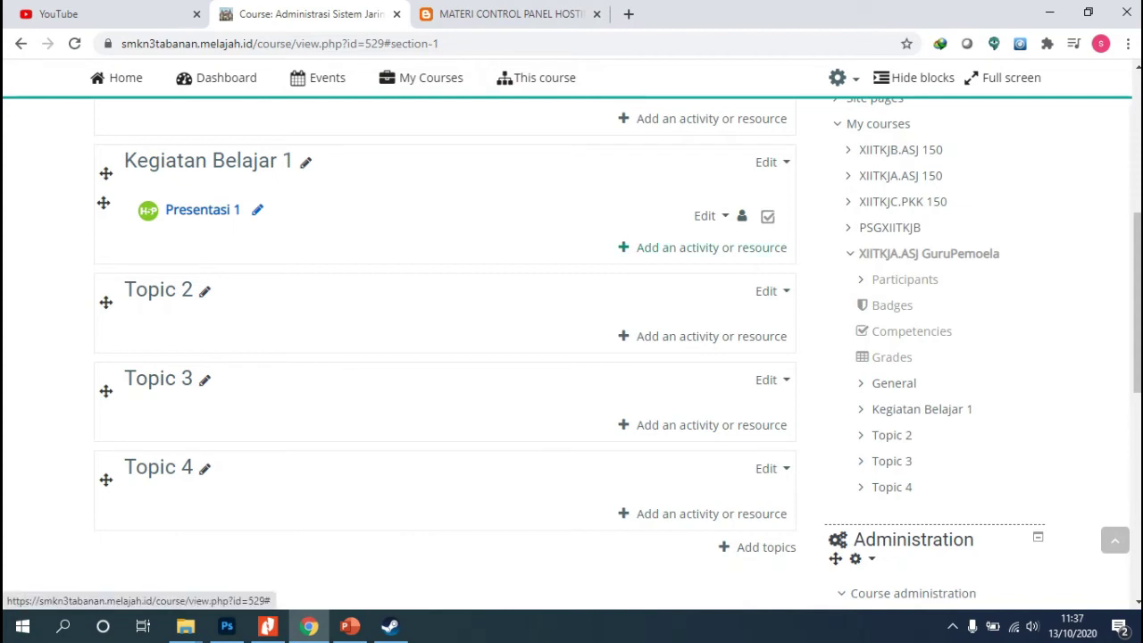
# - Add a new Folder resource to the Kegiatan Belajar 1 section
pyautogui.click(712, 247)
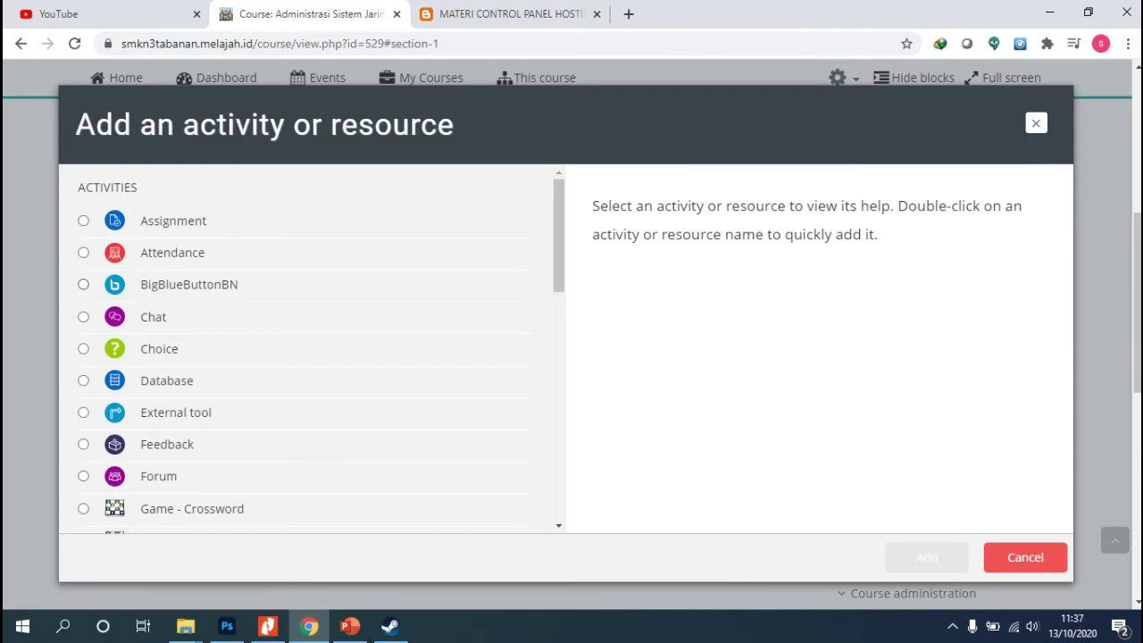
pyautogui.scroll(-1, 308, 348)
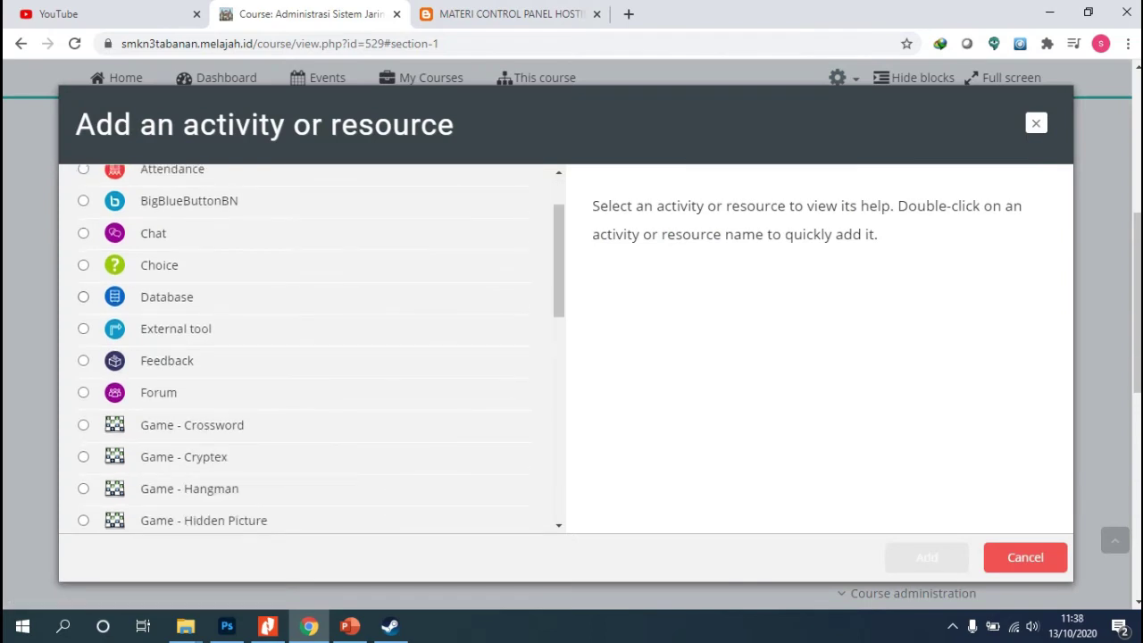
pyautogui.scroll(-7, 308, 348)
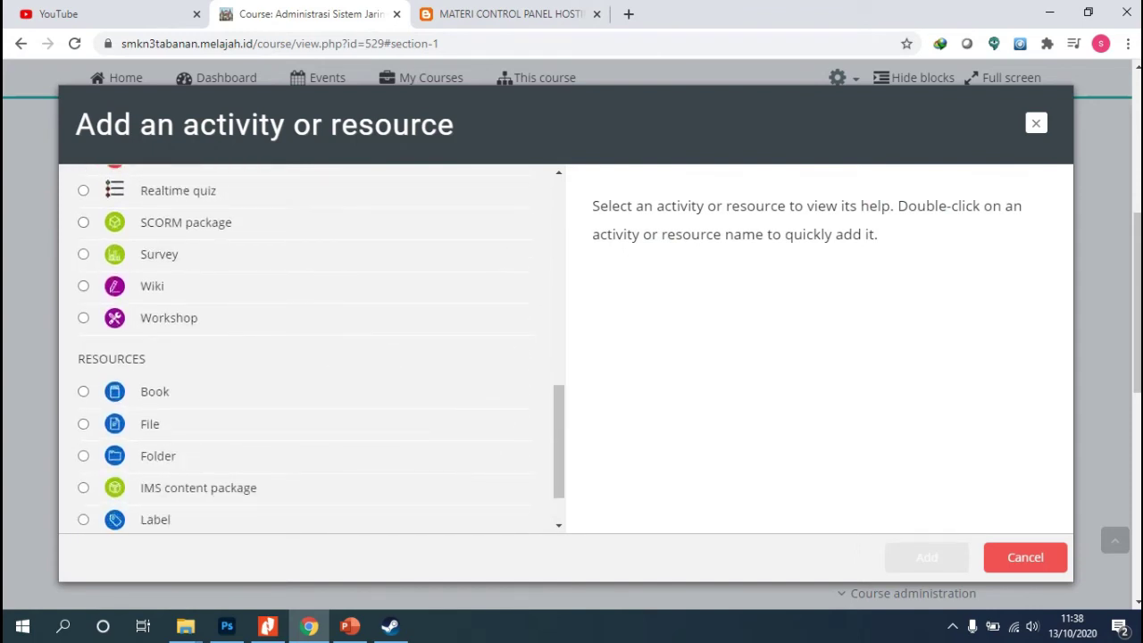
pyautogui.scroll(-1, 308, 348)
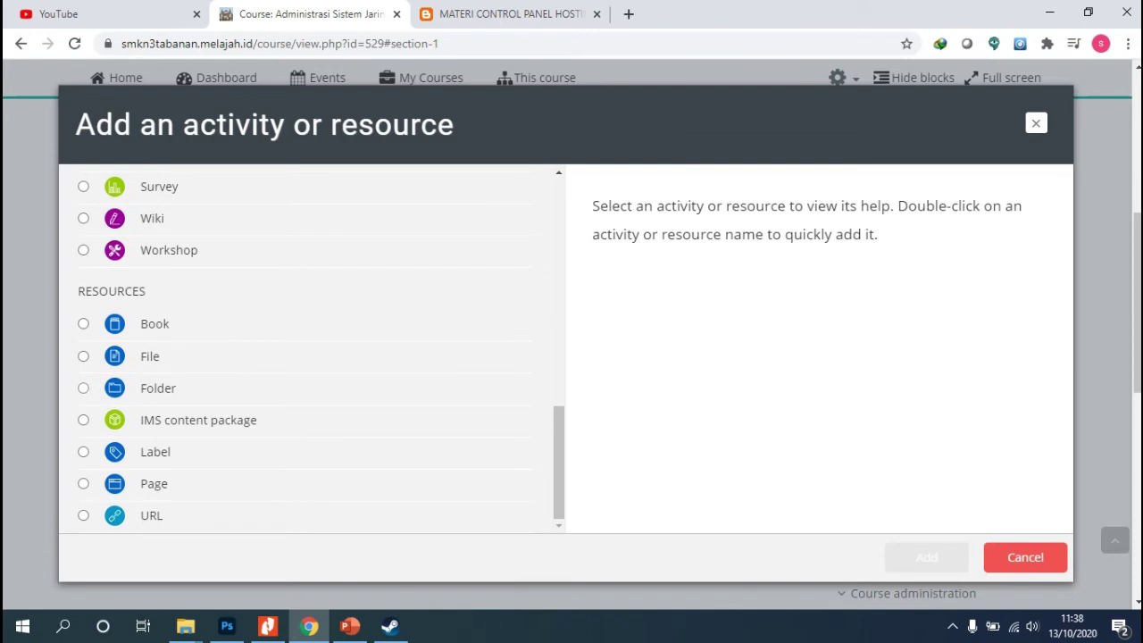
pyautogui.click(83, 388)
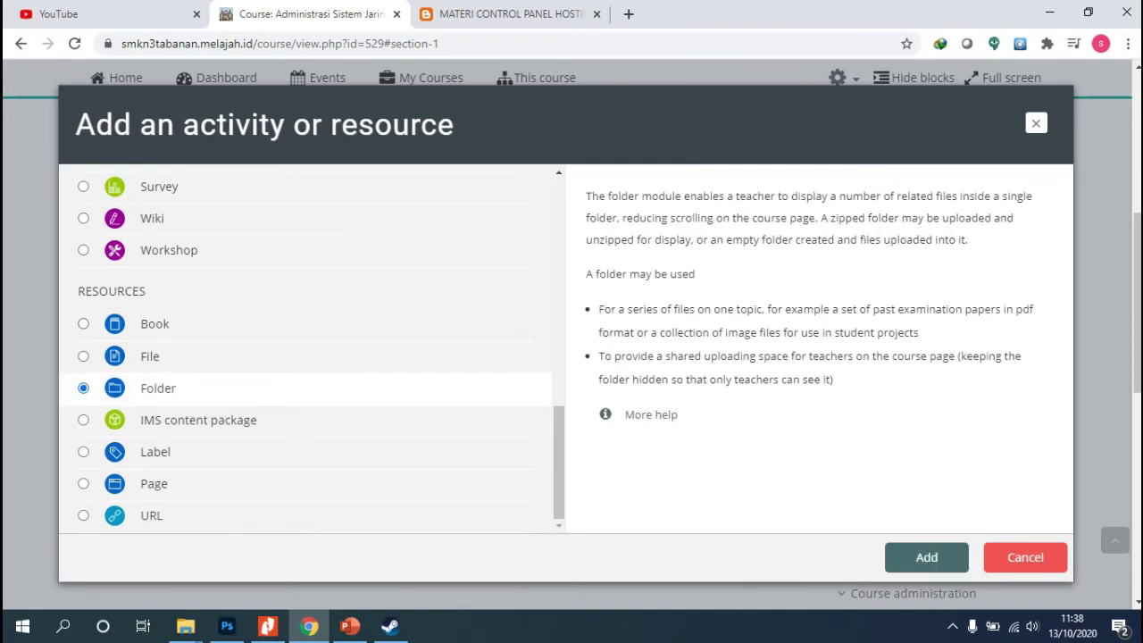
pyautogui.press('Return')
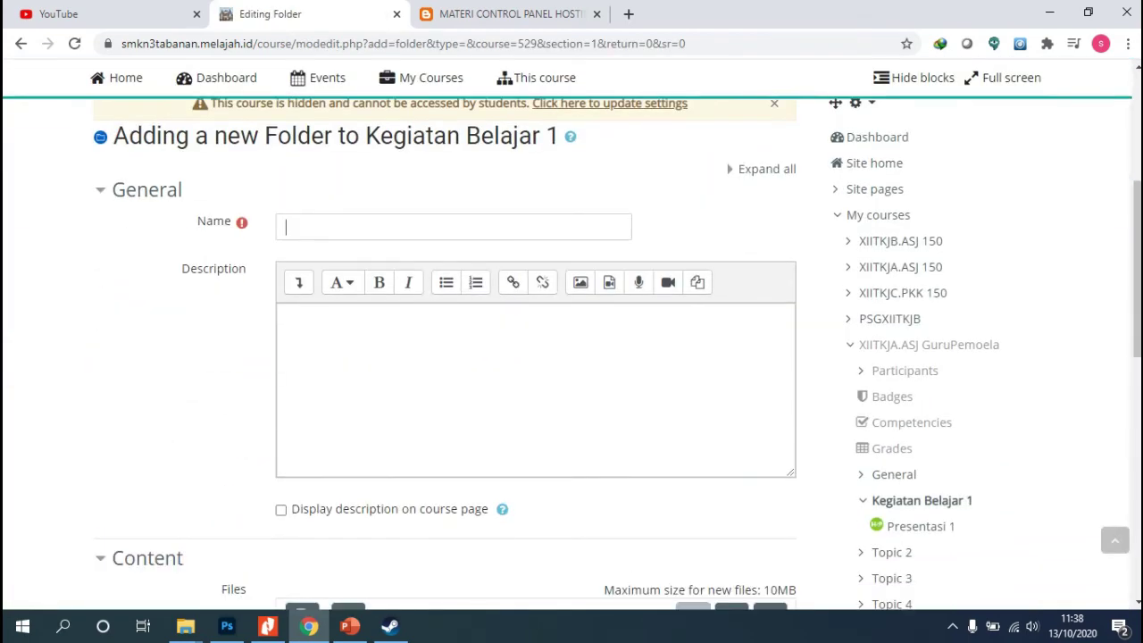
# - Name the new folder "Tugas 1" and look over its file area and display options
pyautogui.write('Tugas 1')
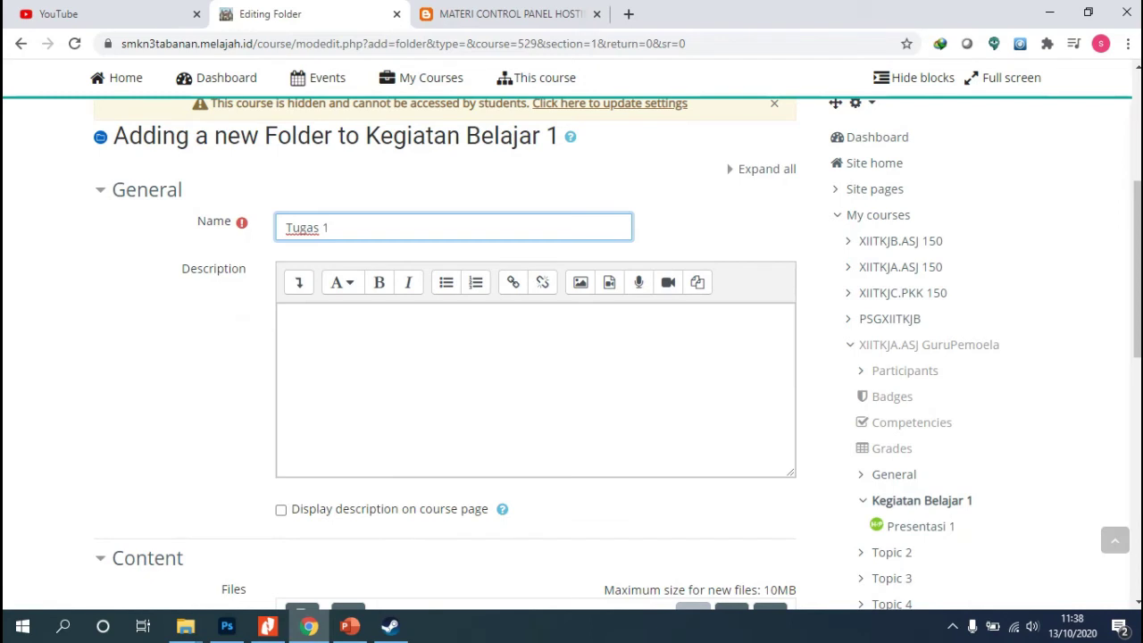
pyautogui.scroll(-3, 536, 357)
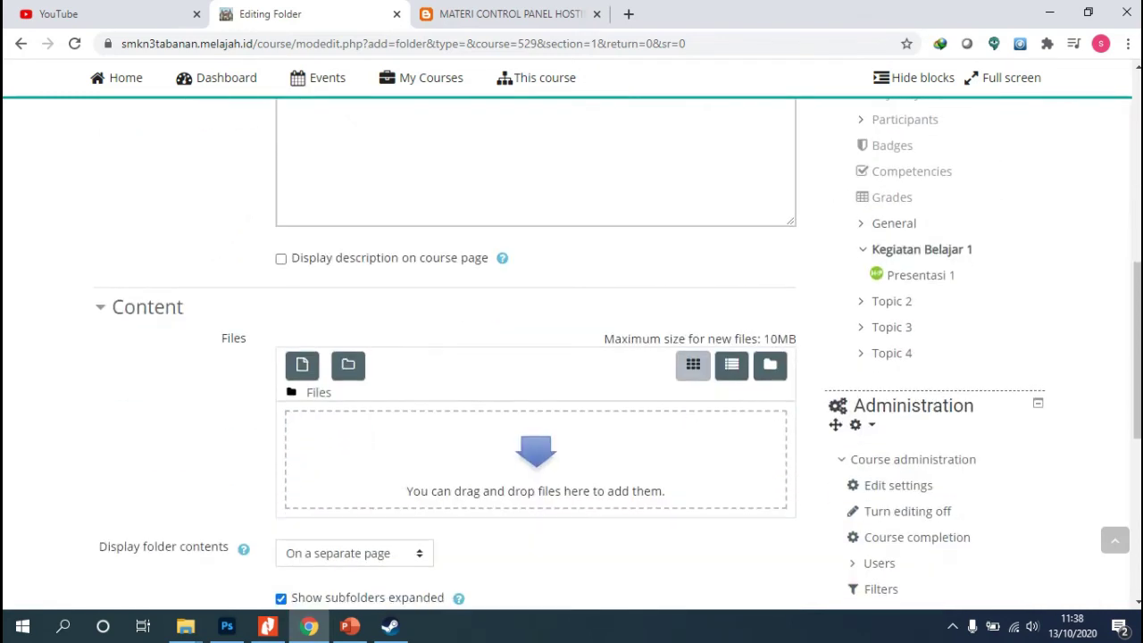
pyautogui.scroll(-1, 536, 357)
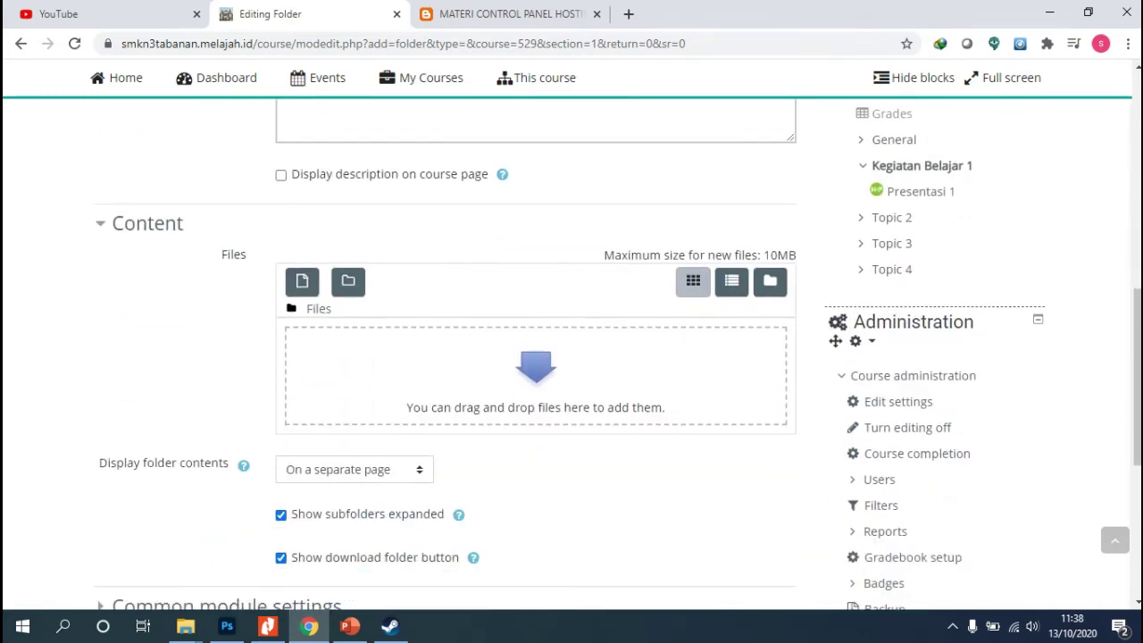
pyautogui.scroll(-1, 536, 357)
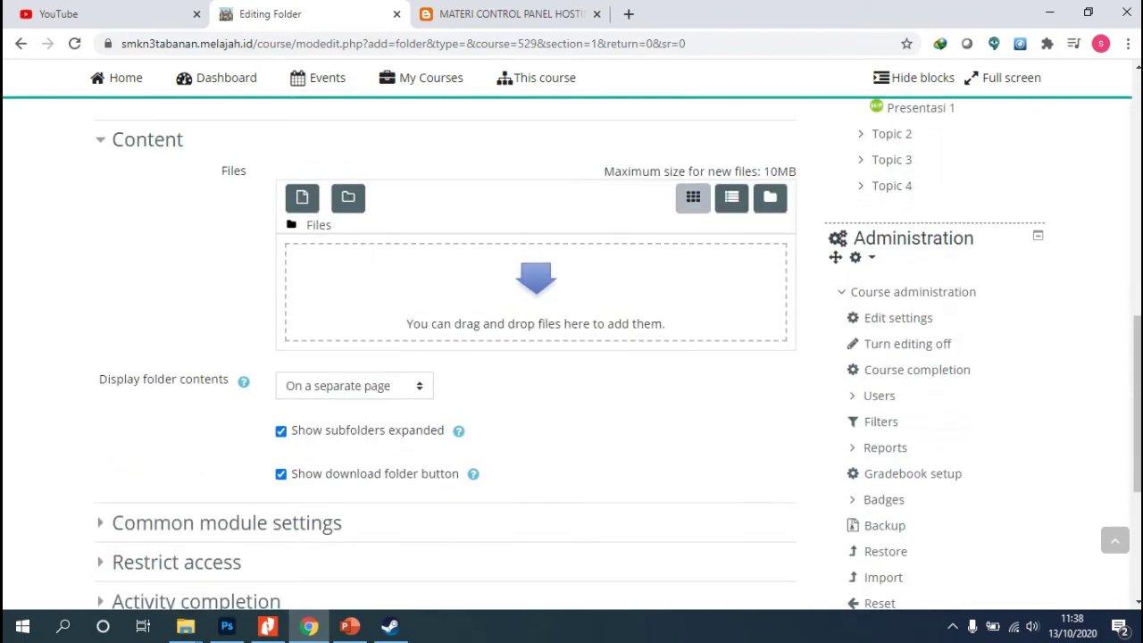
pyautogui.scroll(3, 535, 357)
pyautogui.scroll(-2, 535, 357)
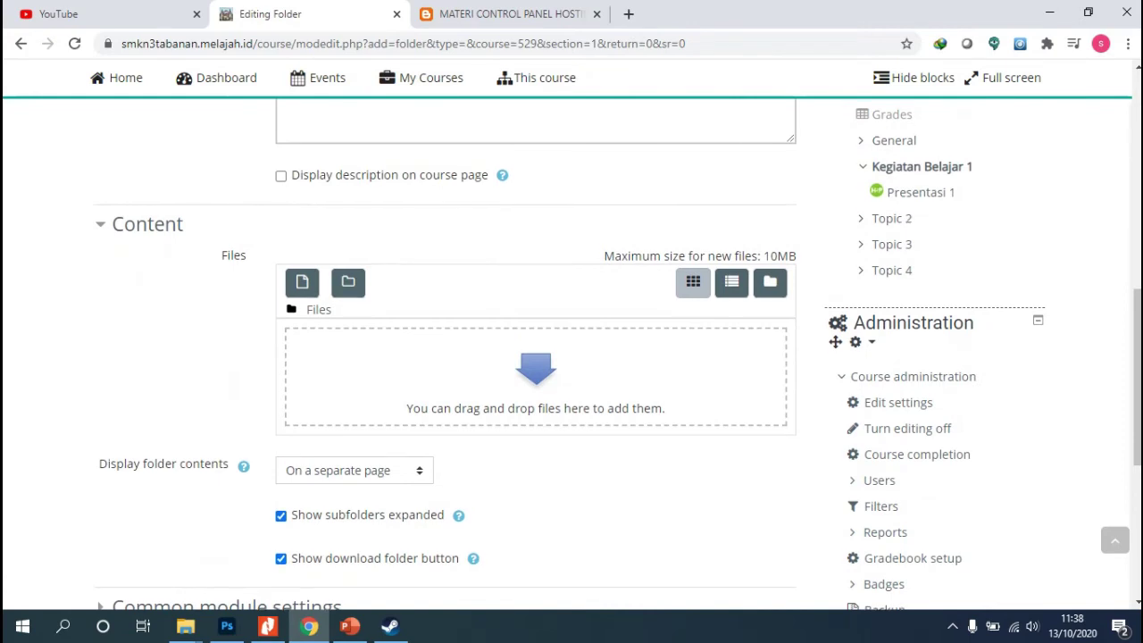
pyautogui.scroll(1, 535, 357)
pyautogui.scroll(-1, 535, 357)
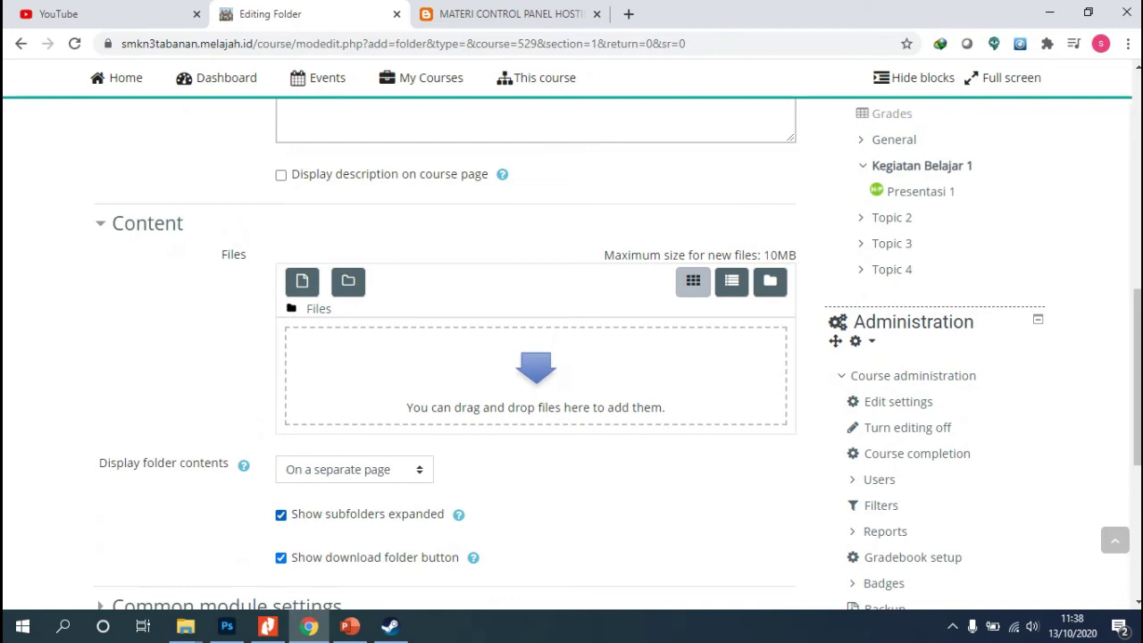
# - Switch to File Explorer, open the dev folder on the Data (D:) drive and look through its files
pyautogui.click(186, 625)
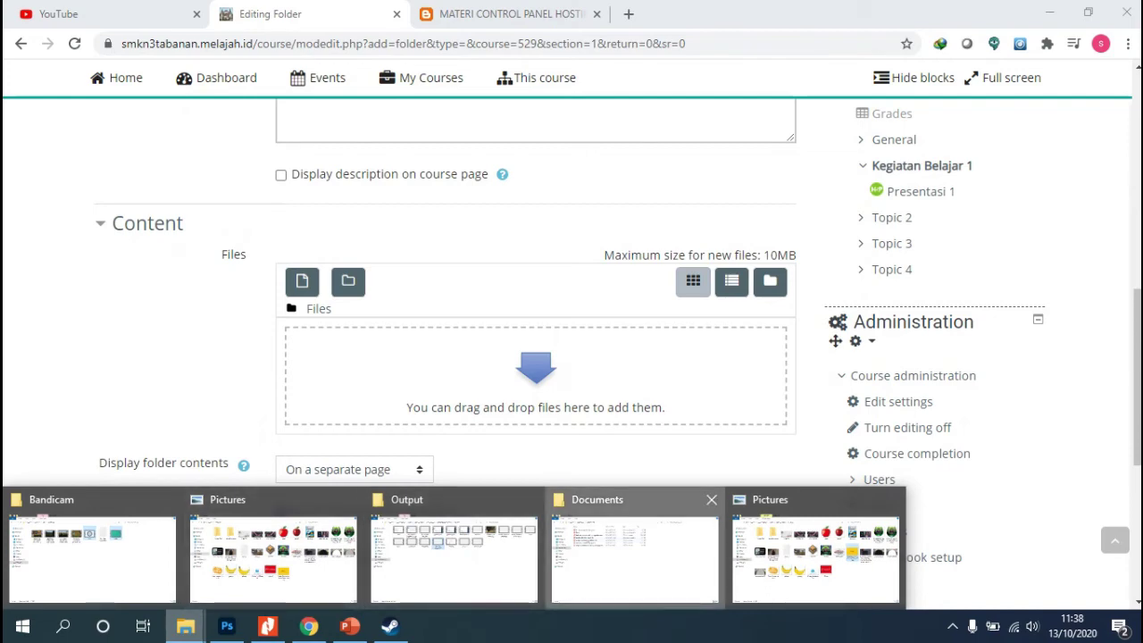
pyautogui.click(633, 553)
pyautogui.click(65, 332)
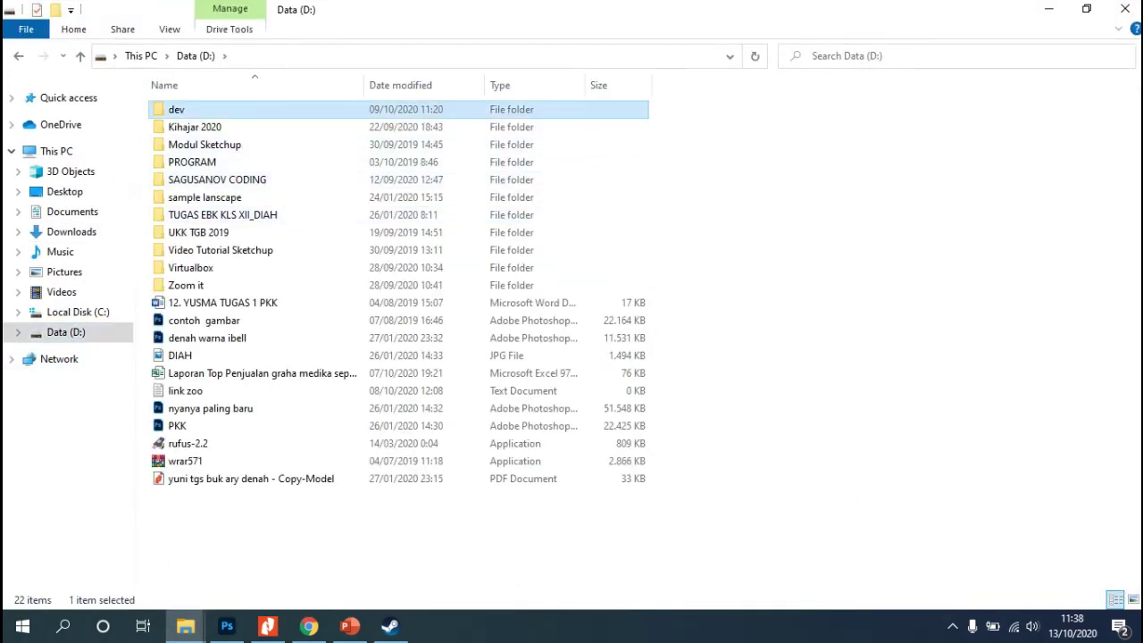
pyautogui.doubleClick(178, 110)
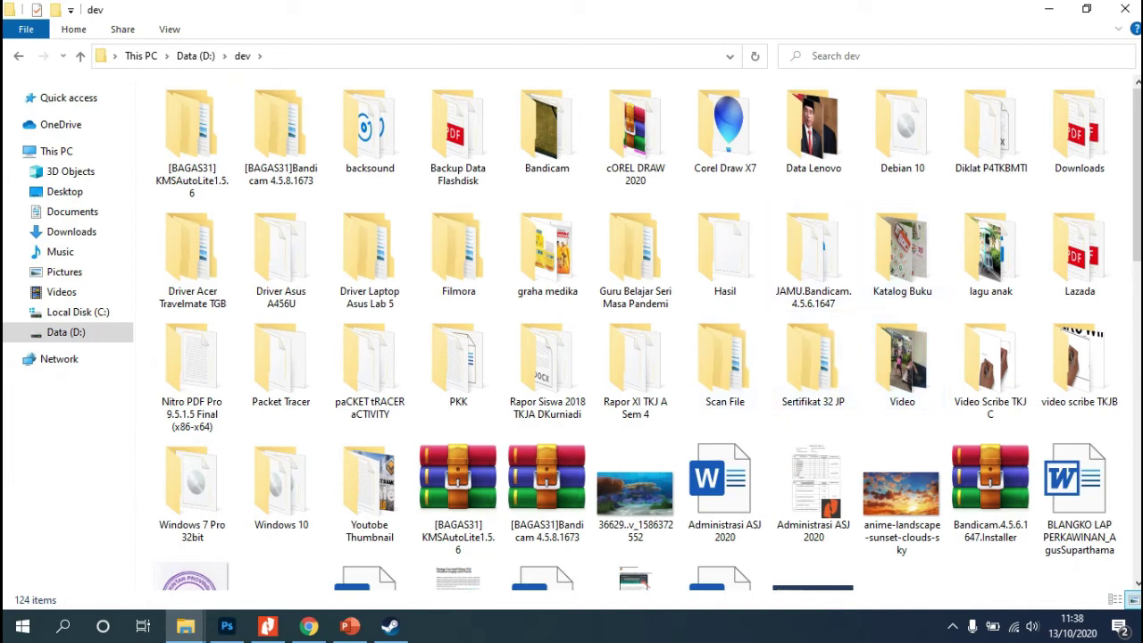
pyautogui.click(370, 366)
pyautogui.press('a')
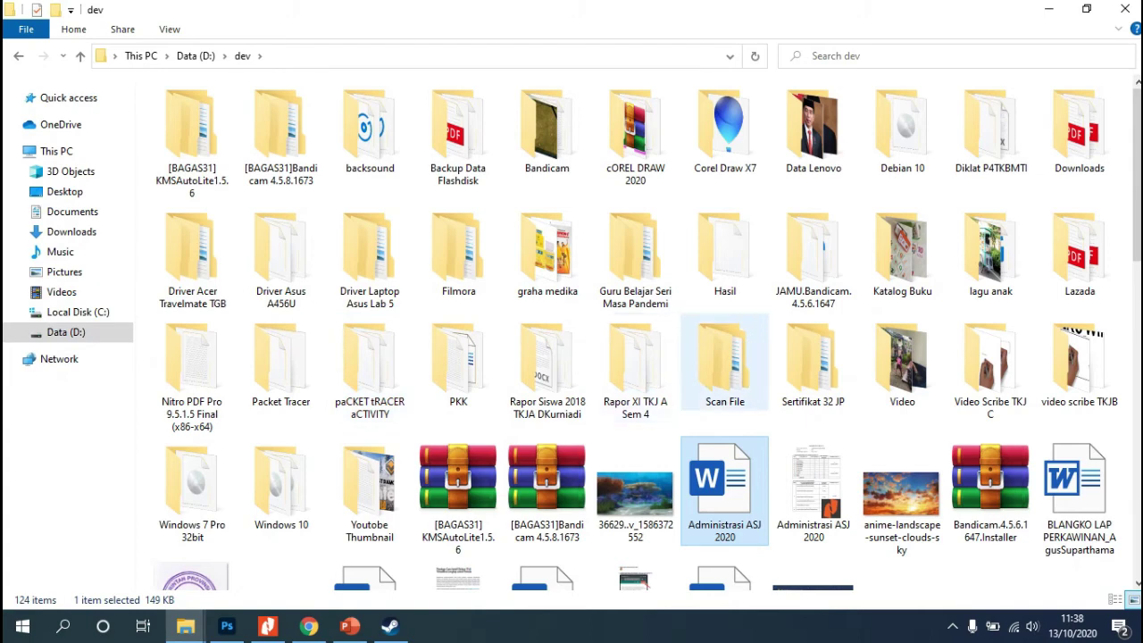
pyautogui.scroll(-3, 648, 457)
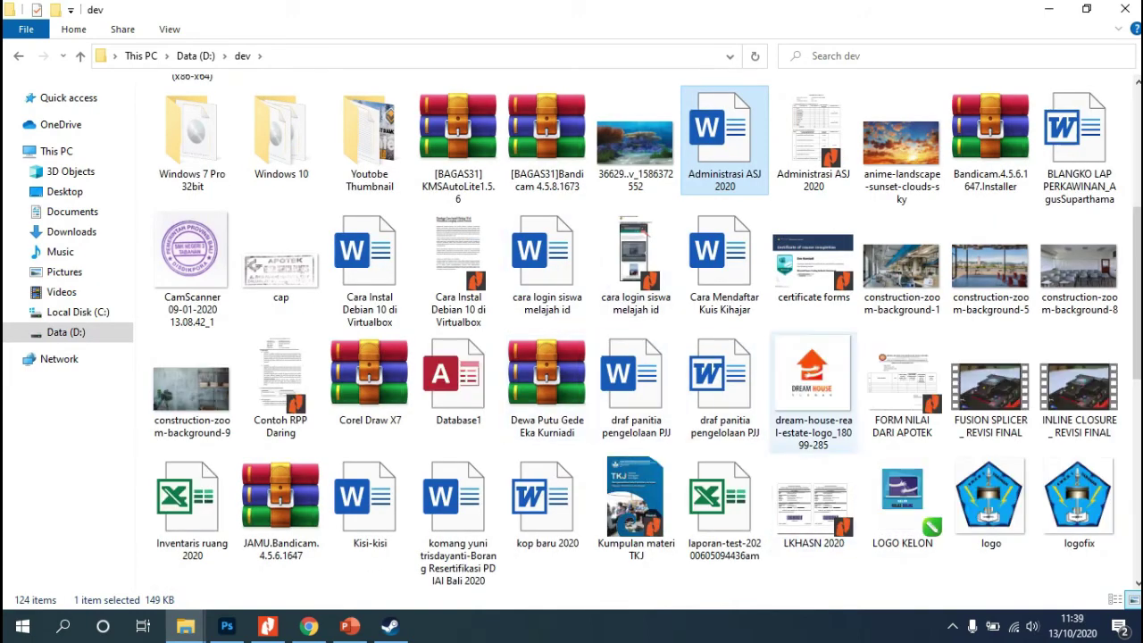
# - Find the Tugas 1 Word document in the dev folder and upload it into the Moodle folder's file area
pyautogui.press('t')
pyautogui.press('t')
pyautogui.press('t')
pyautogui.press('t')
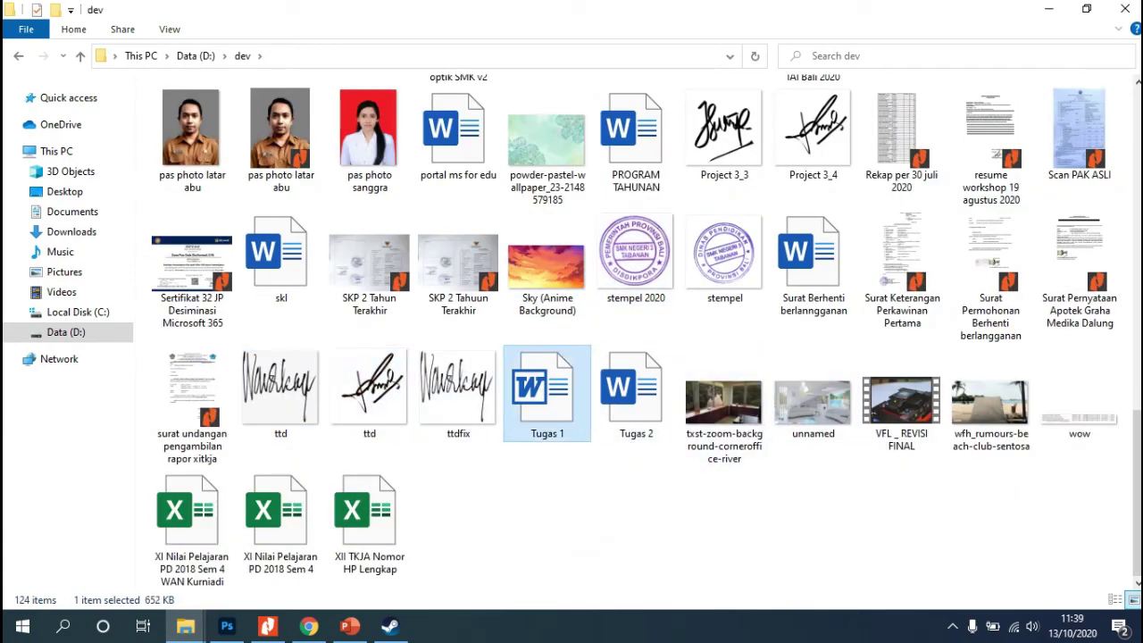
pyautogui.scroll(2, 625, 339)
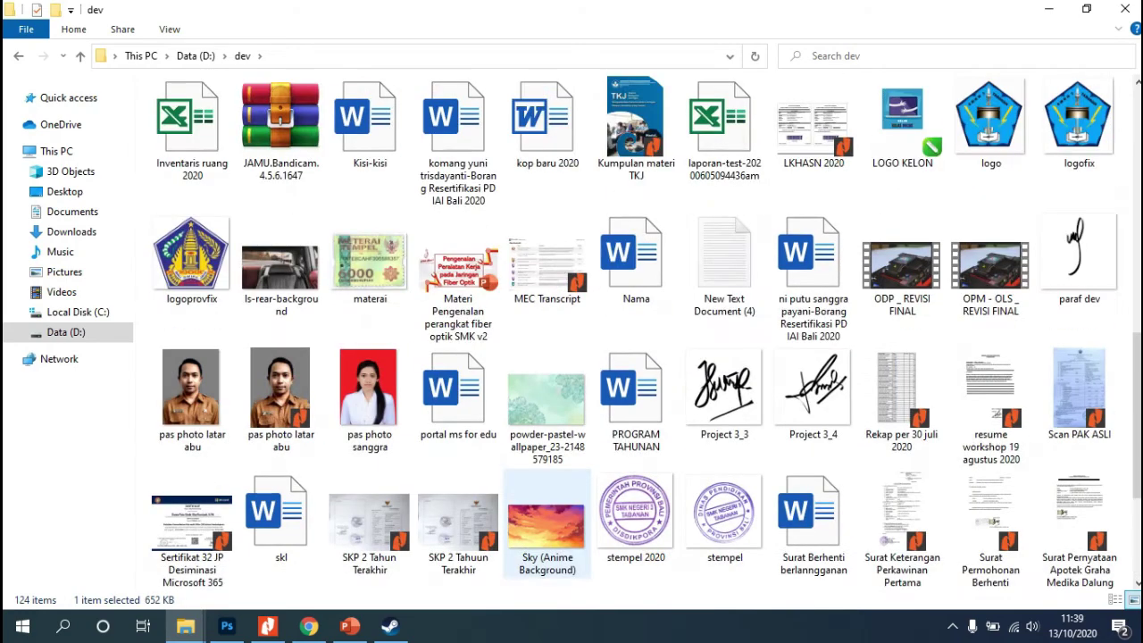
pyautogui.scroll(-2, 625, 339)
pyautogui.moveTo(547, 393); pyautogui.dragTo(413, 386)
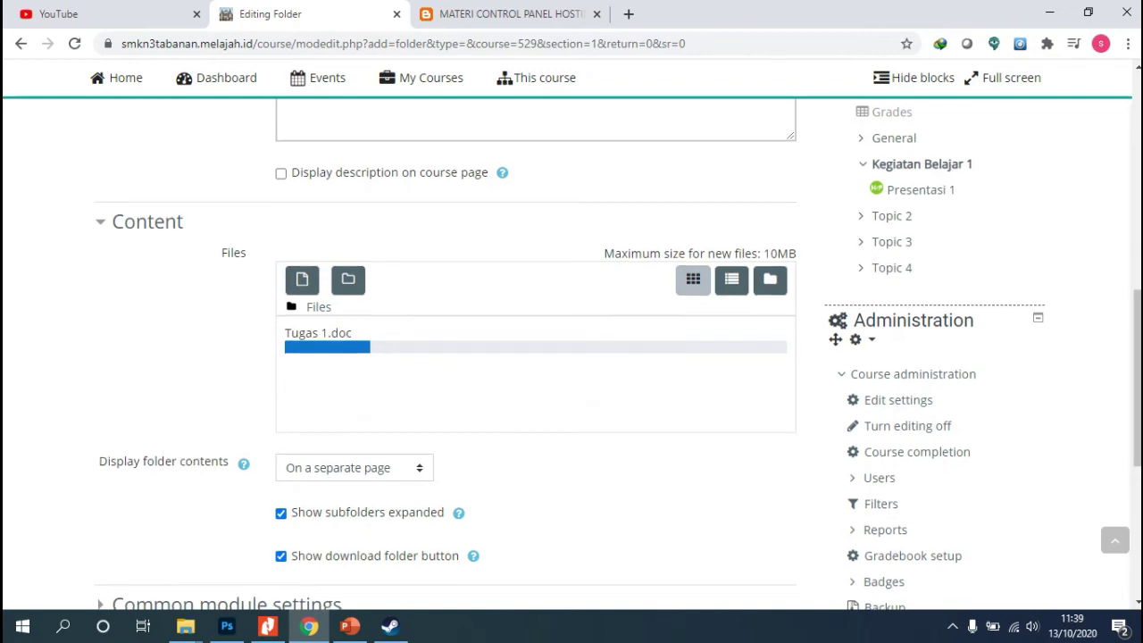
# - Add an activity completion condition to the folder's access restrictions
pyautogui.scroll(-3, 571, 357)
pyautogui.scroll(1, 445, 357)
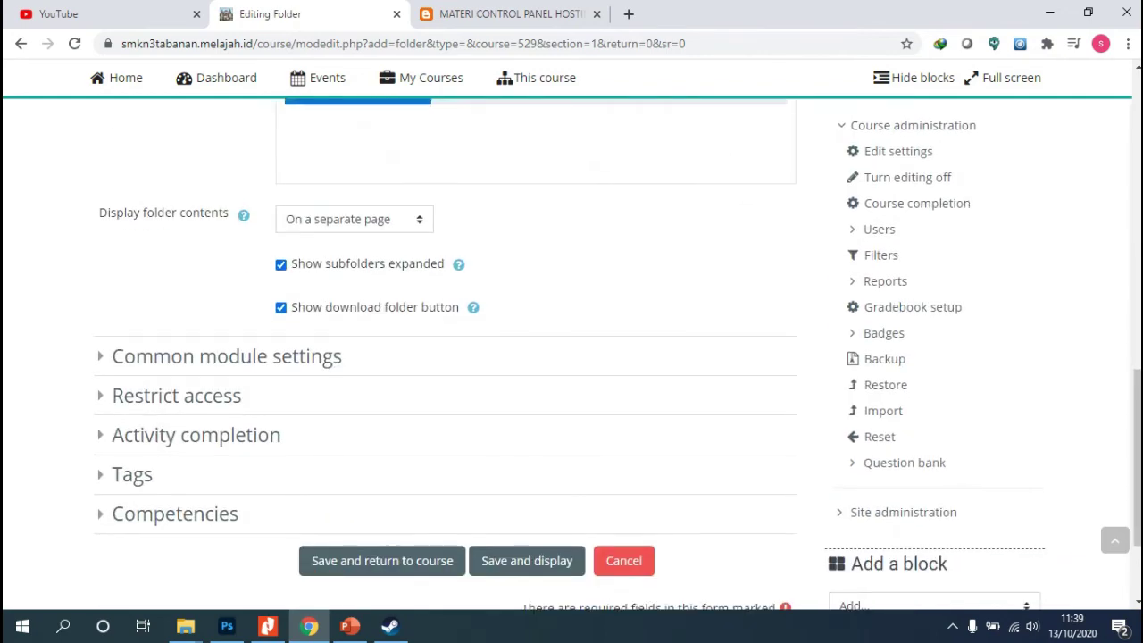
pyautogui.scroll(-2, 214, 432)
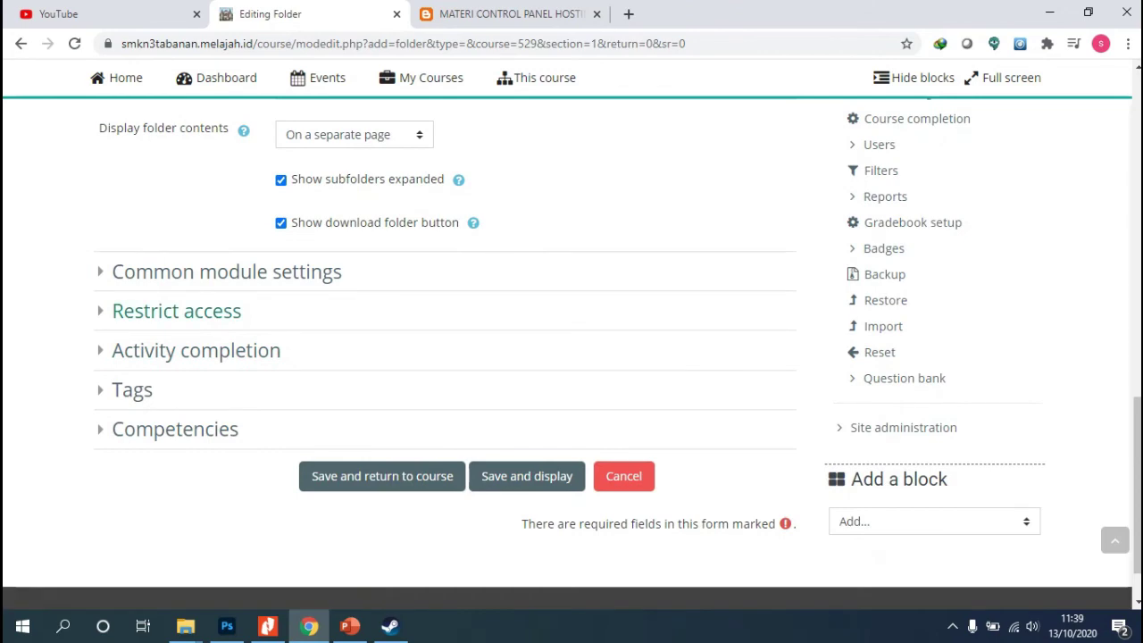
pyautogui.scroll(2, 444, 357)
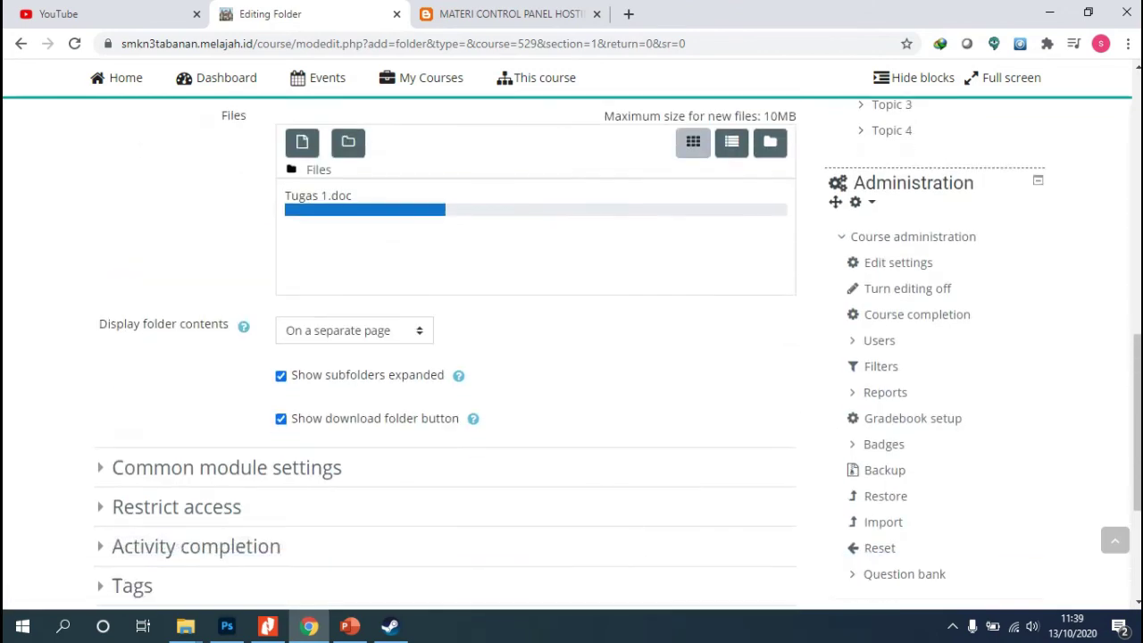
pyautogui.scroll(-2, 196, 357)
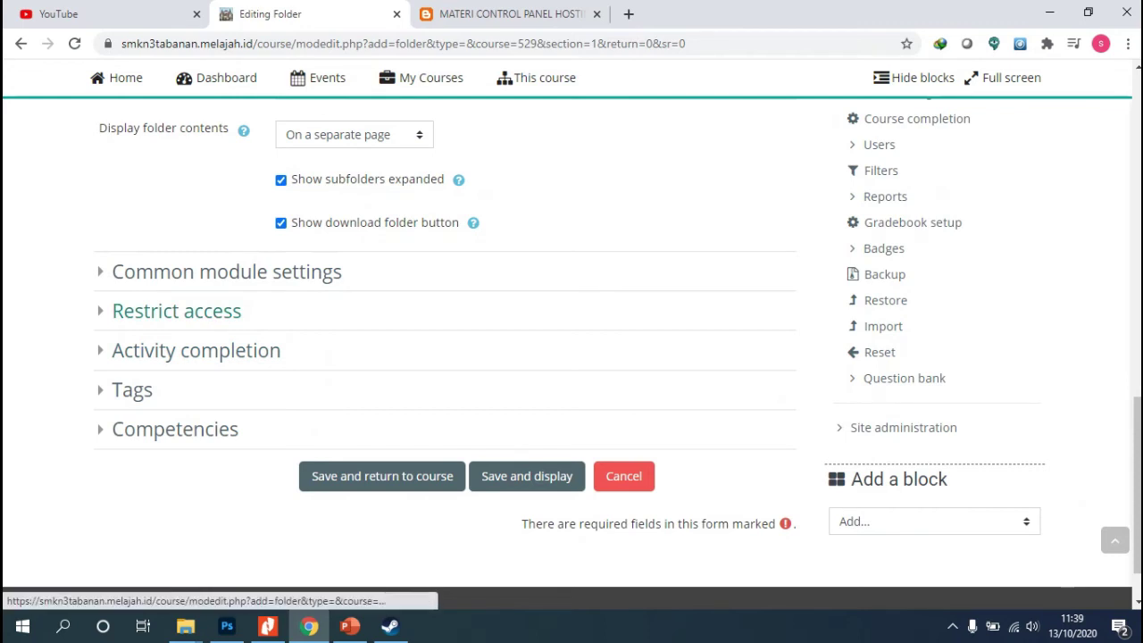
pyautogui.click(177, 311)
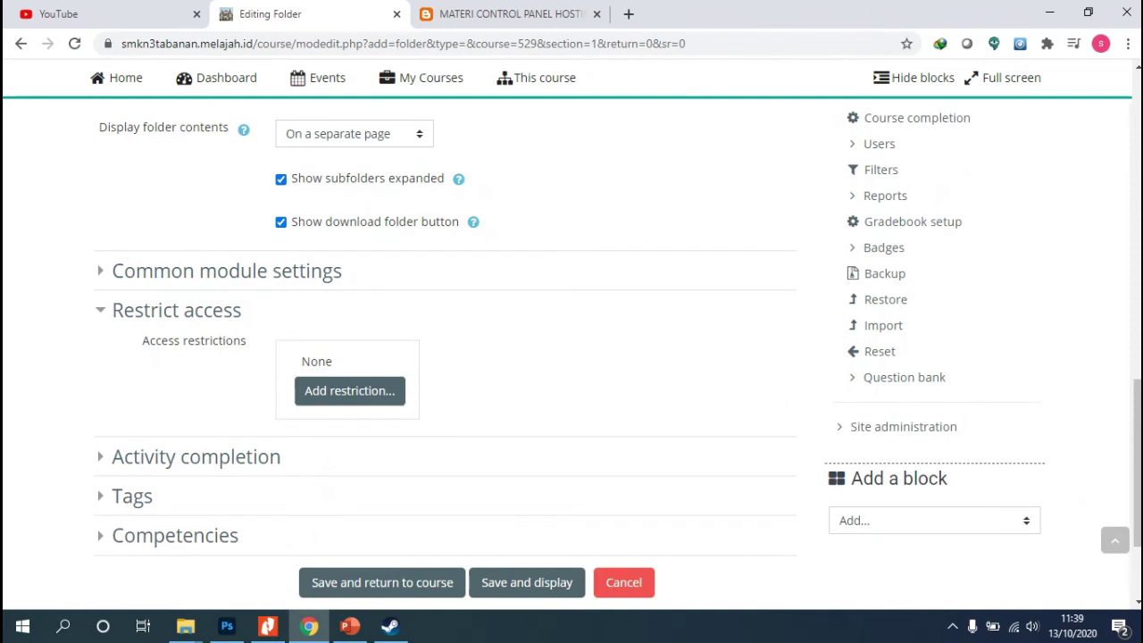
pyautogui.scroll(-1, 349, 308)
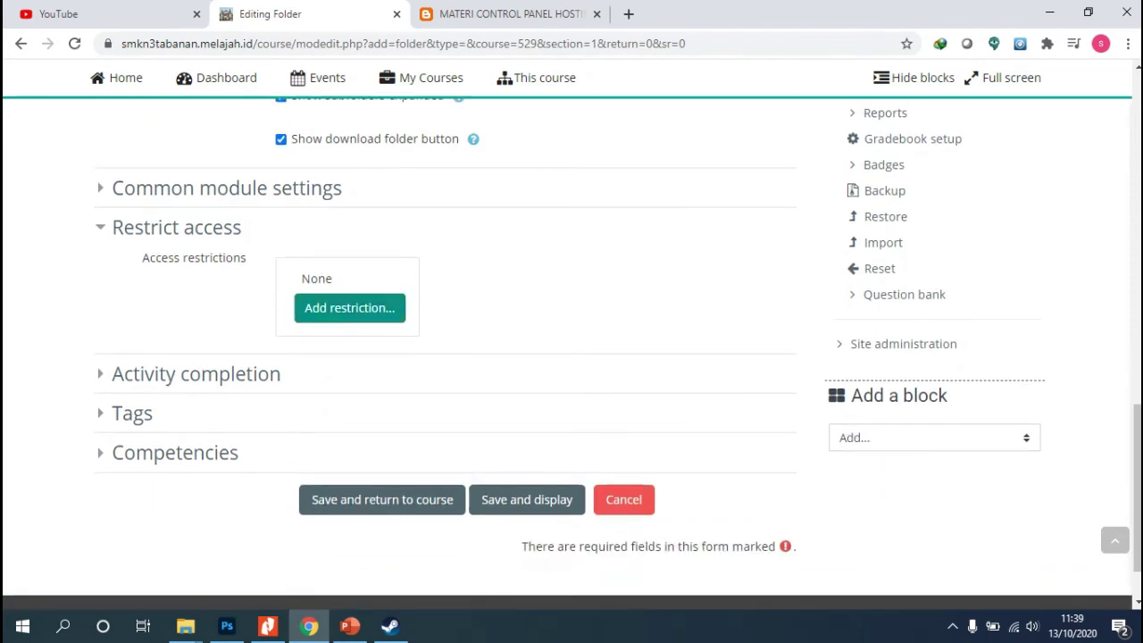
pyautogui.click(350, 307)
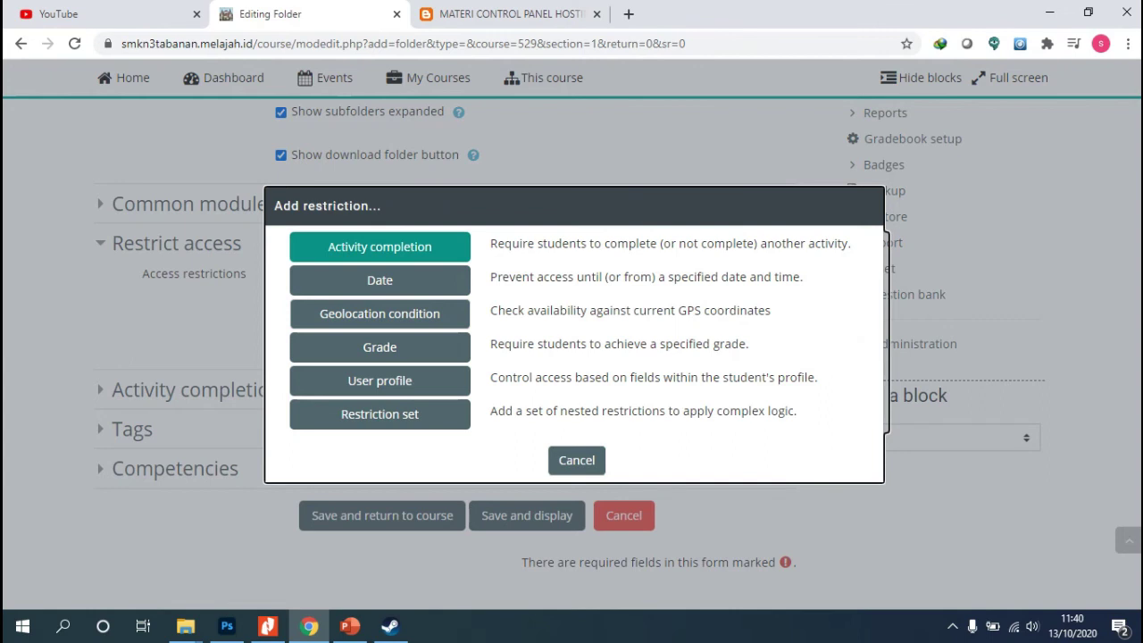
pyautogui.click(379, 246)
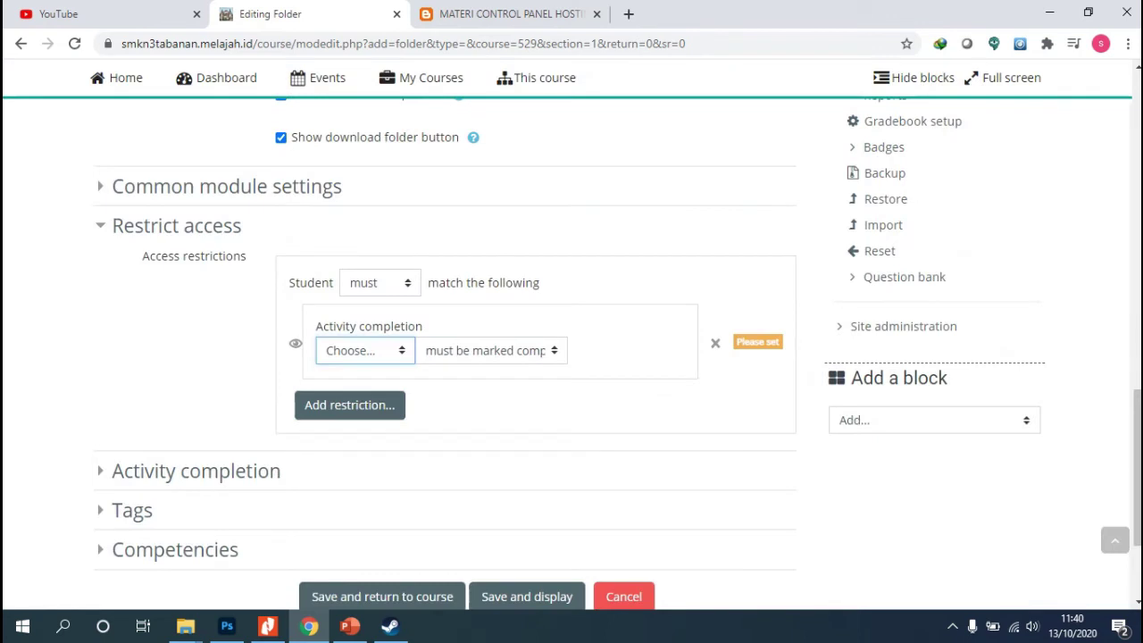
# - Set the condition so that Presentasi 1 must be marked complete, and check the uploaded file
pyautogui.click(365, 351)
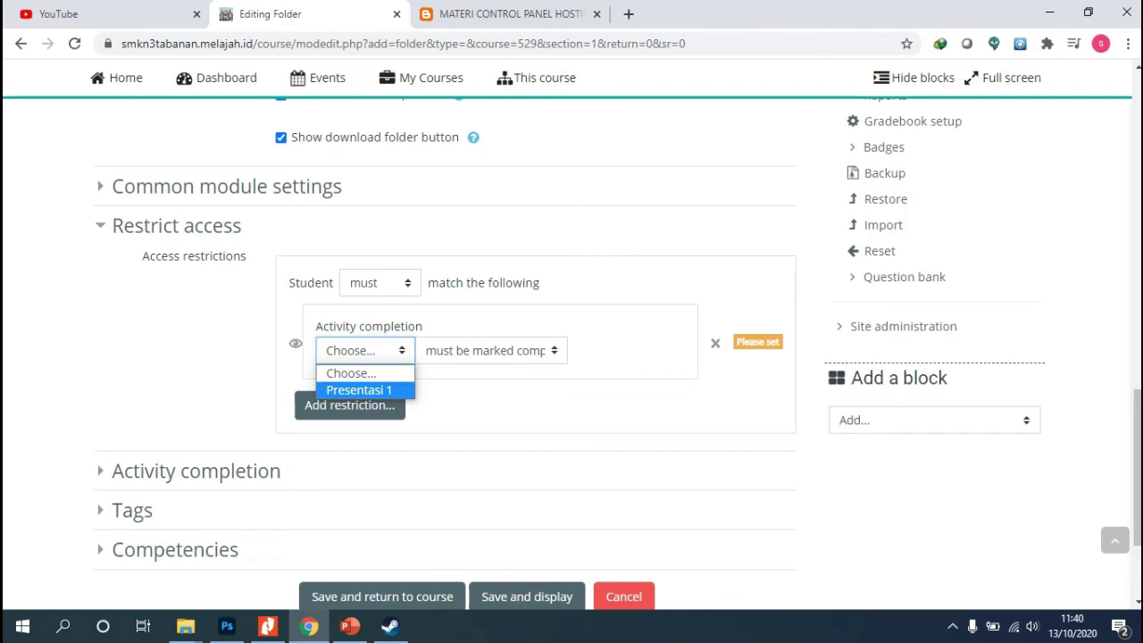
pyautogui.click(358, 390)
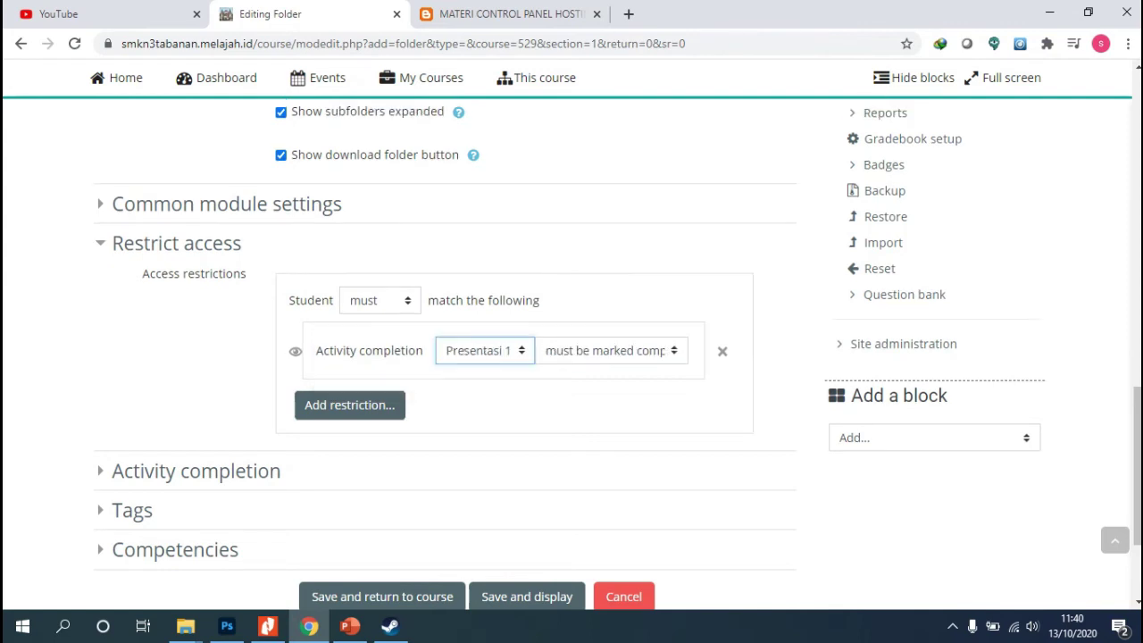
pyautogui.click(612, 351)
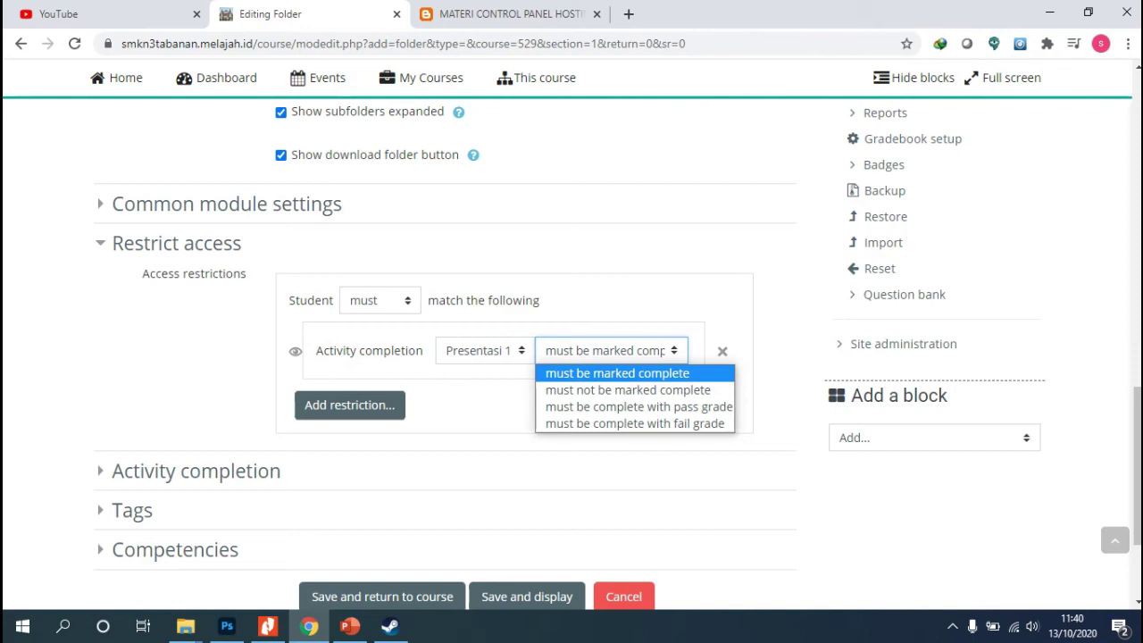
pyautogui.click(617, 373)
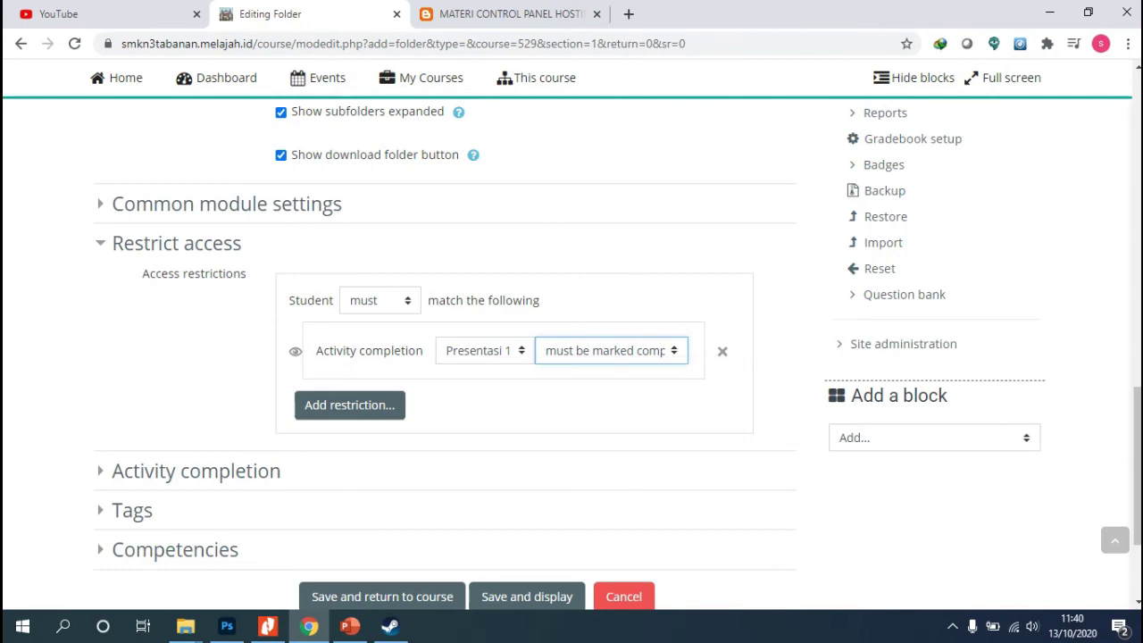
pyautogui.scroll(4, 446, 357)
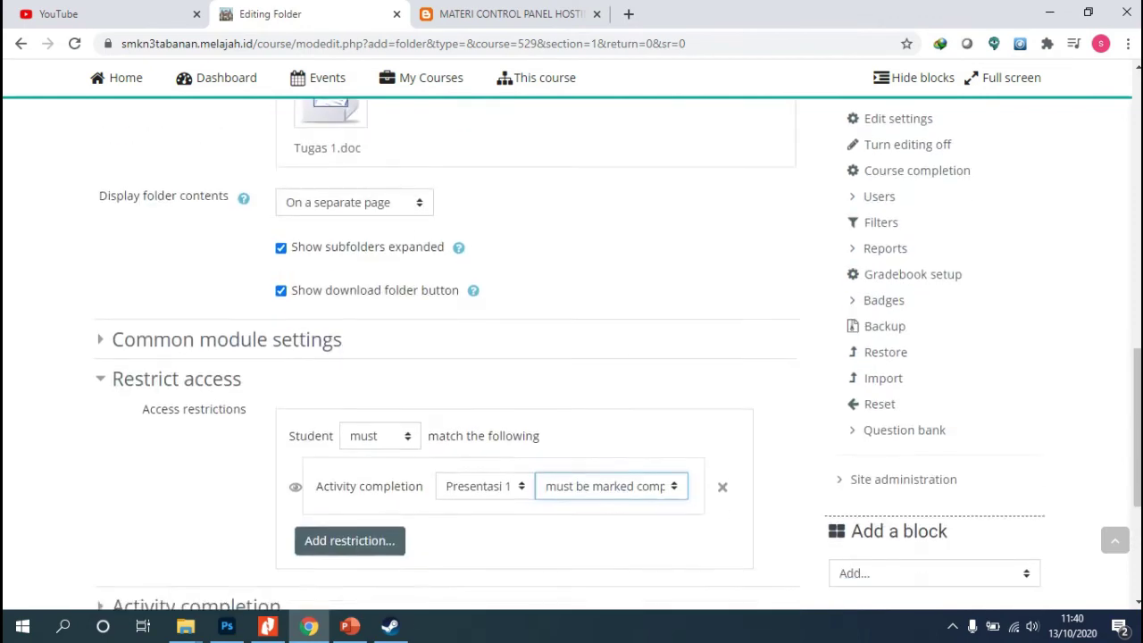
# - Save the folder, return to the course and check the restriction notice shown under Tugas 1
pyautogui.scroll(-5, 447, 357)
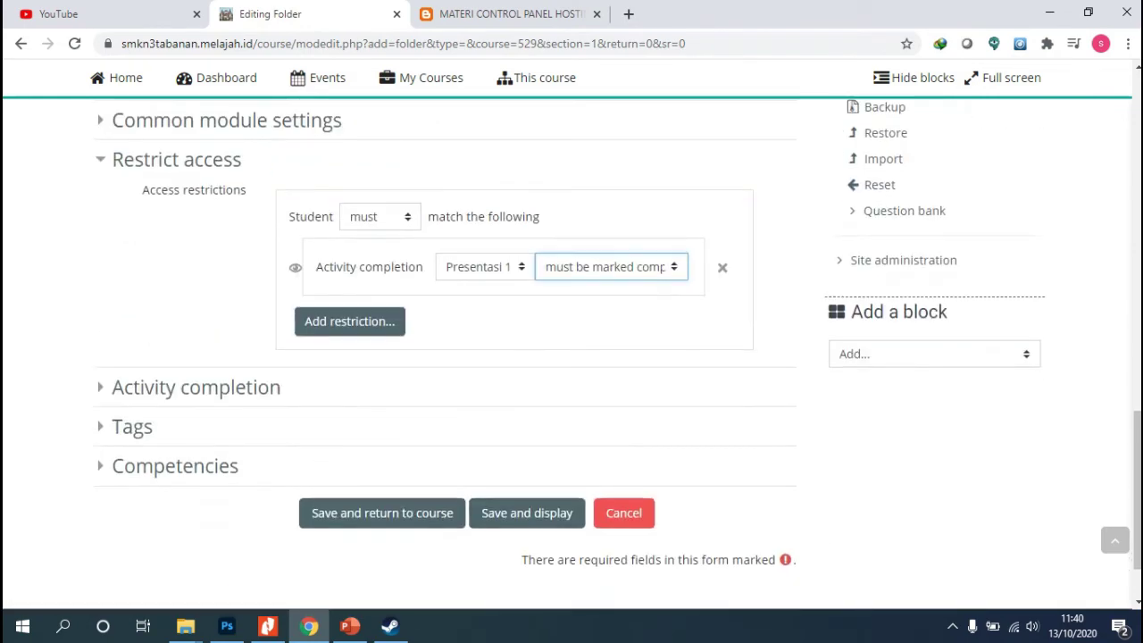
pyautogui.scroll(-1, 571, 358)
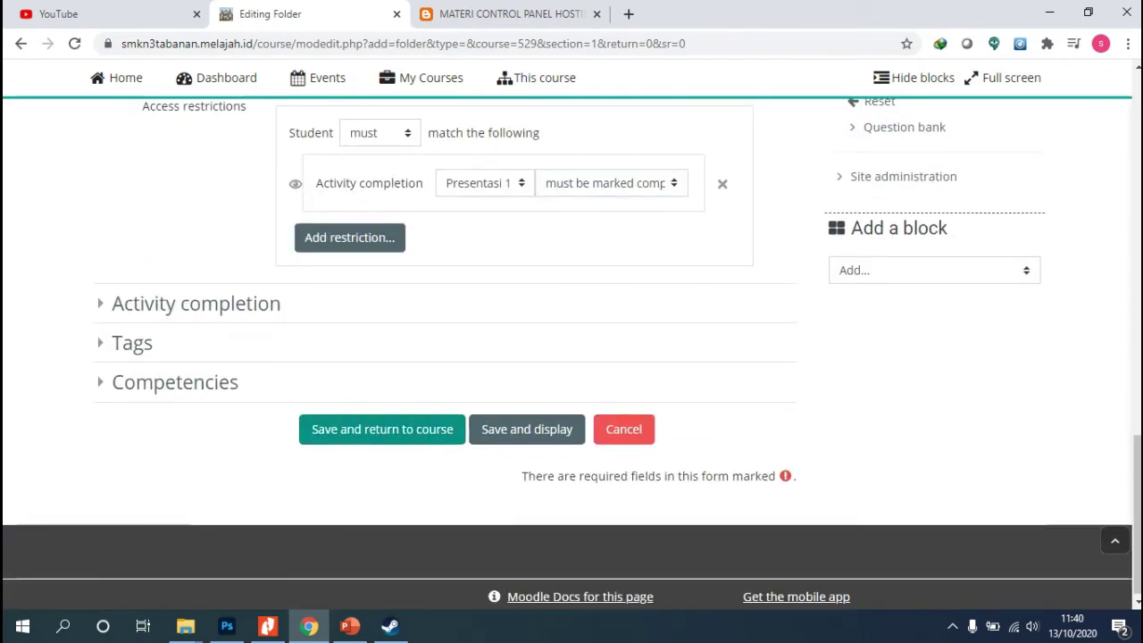
pyautogui.click(382, 430)
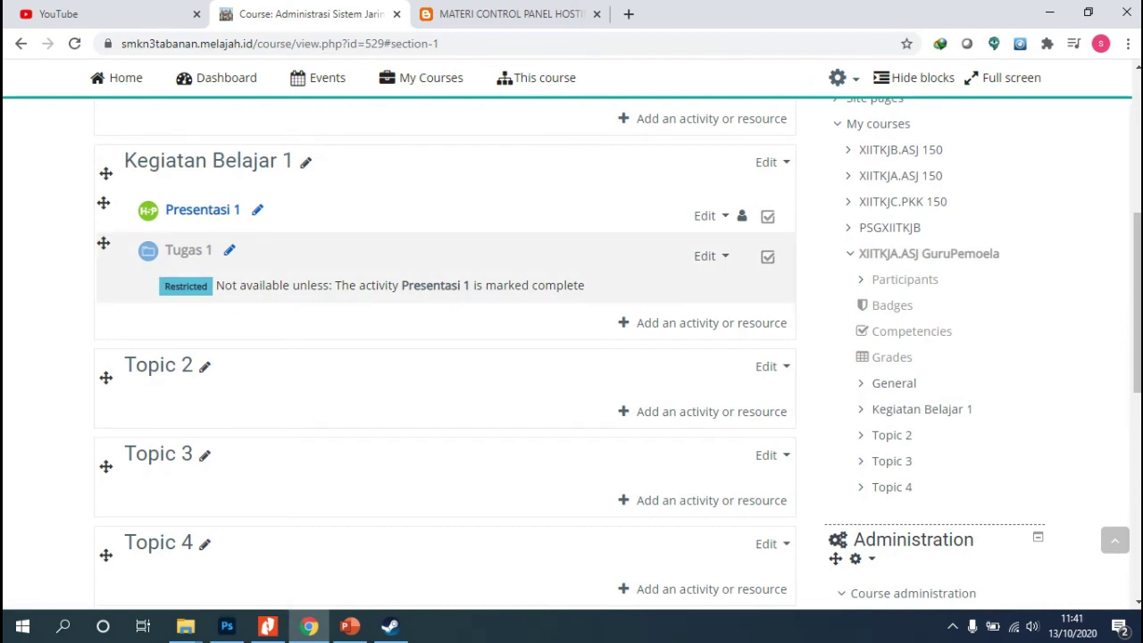
pyautogui.moveTo(166, 286); pyautogui.dragTo(328, 286)
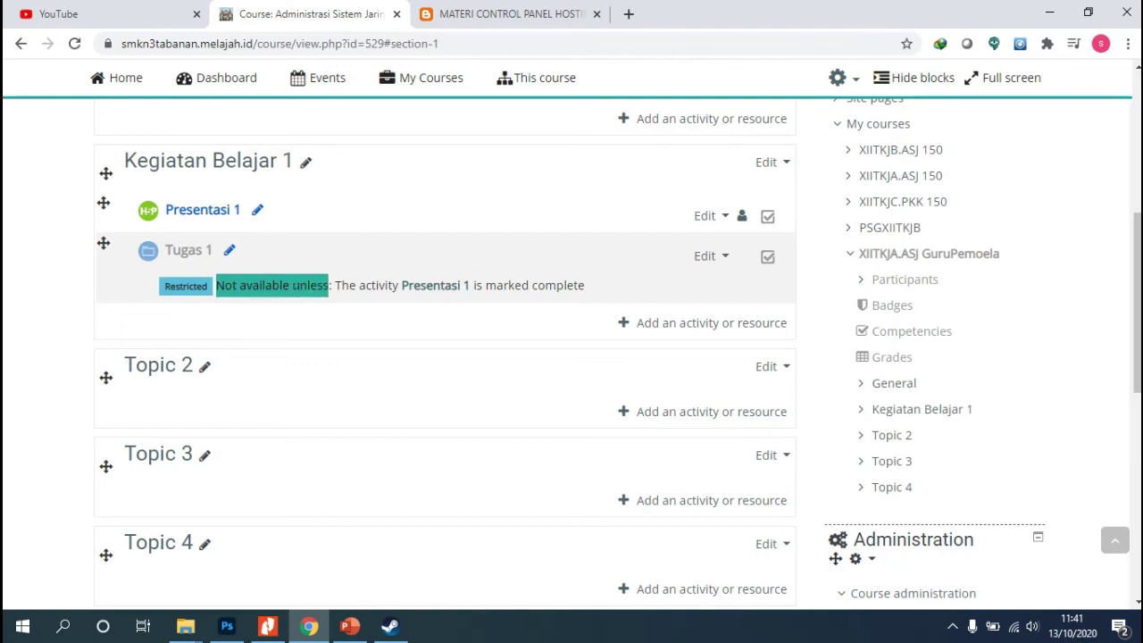
pyautogui.click(343, 325)
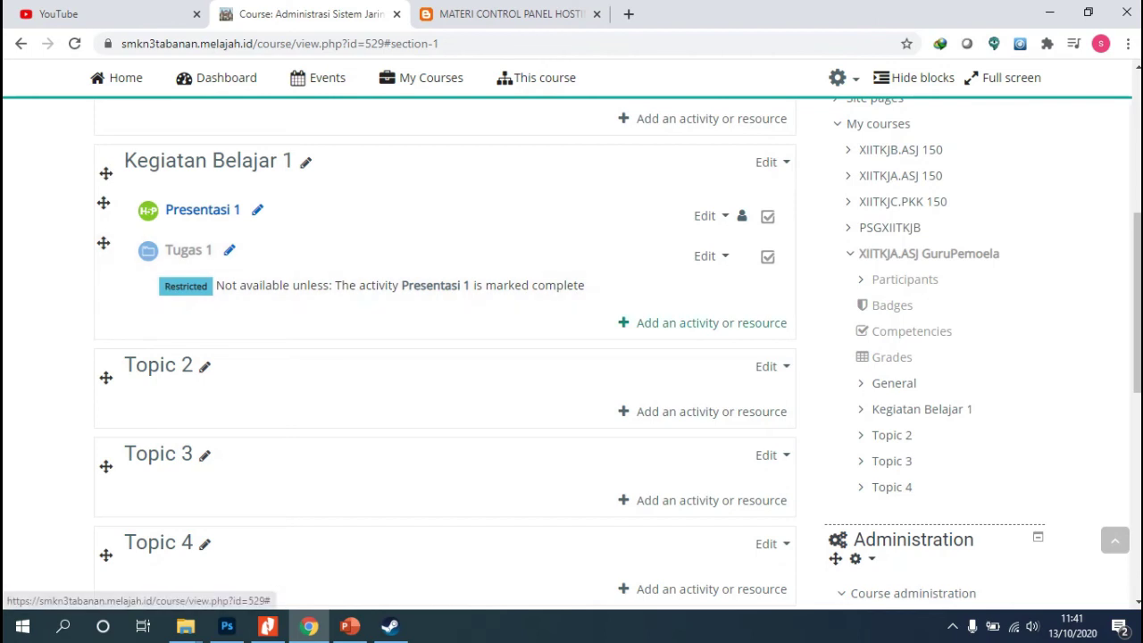
# - Add a Forum activity to the Kegiatan Belajar 1 section
pyautogui.click(711, 323)
pyautogui.scroll(-3, 312, 348)
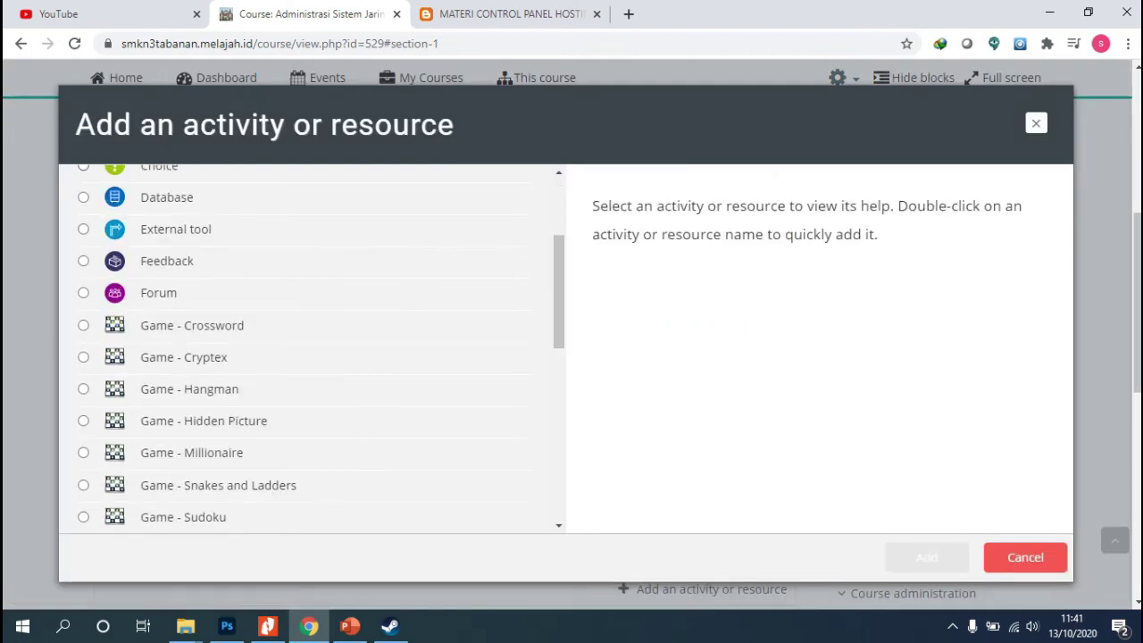
pyautogui.scroll(1, 313, 348)
pyautogui.scroll(2, 312, 349)
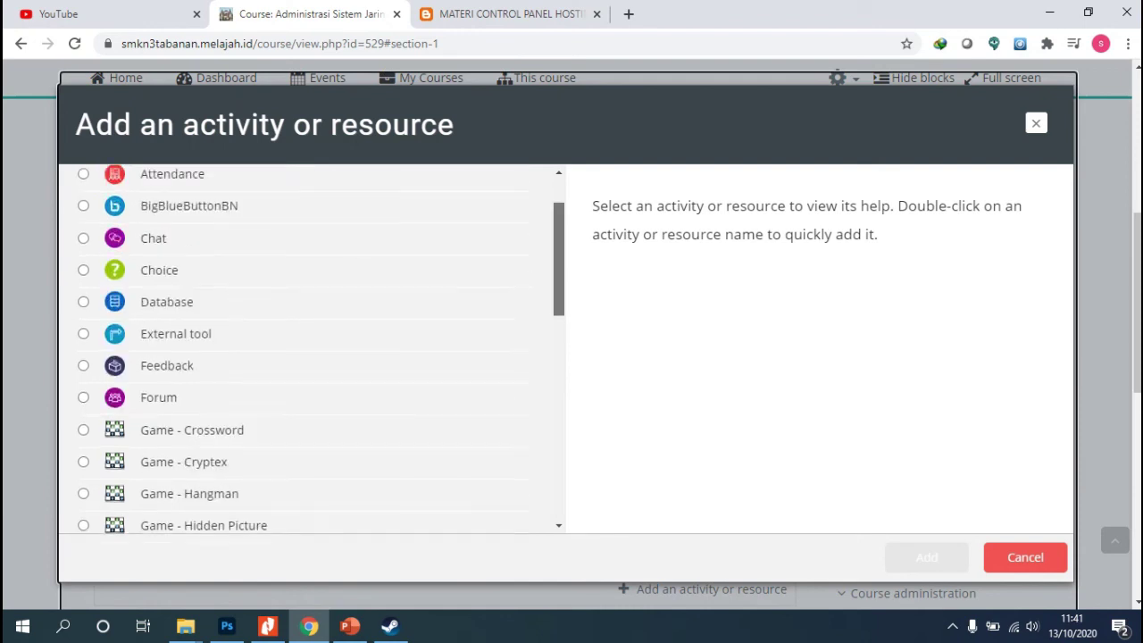
pyautogui.click(159, 404)
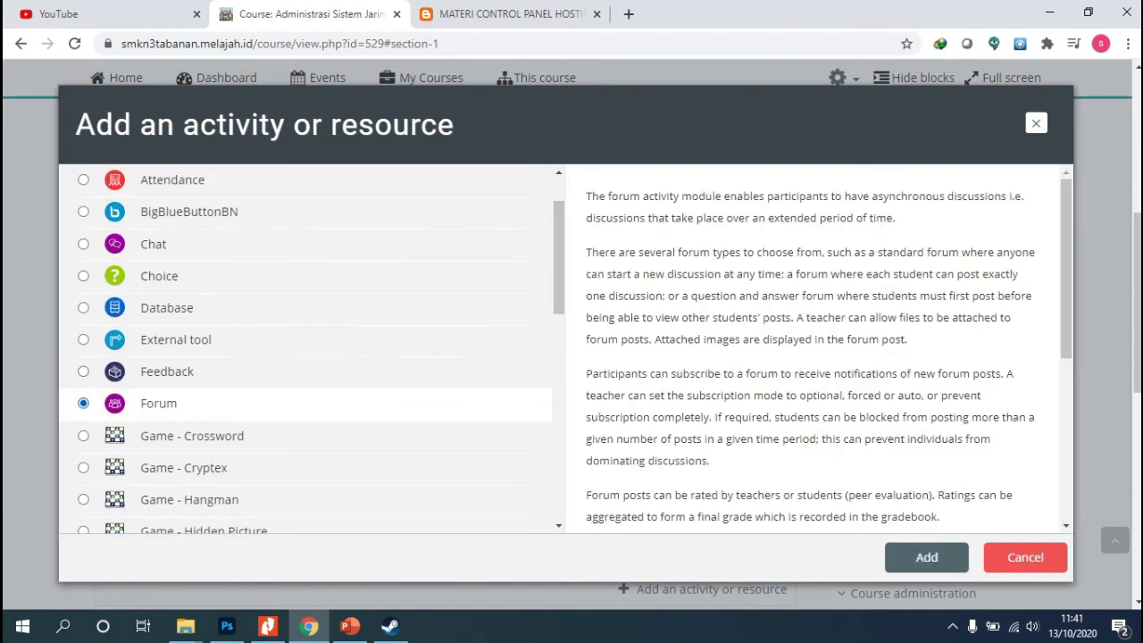
pyautogui.click(926, 556)
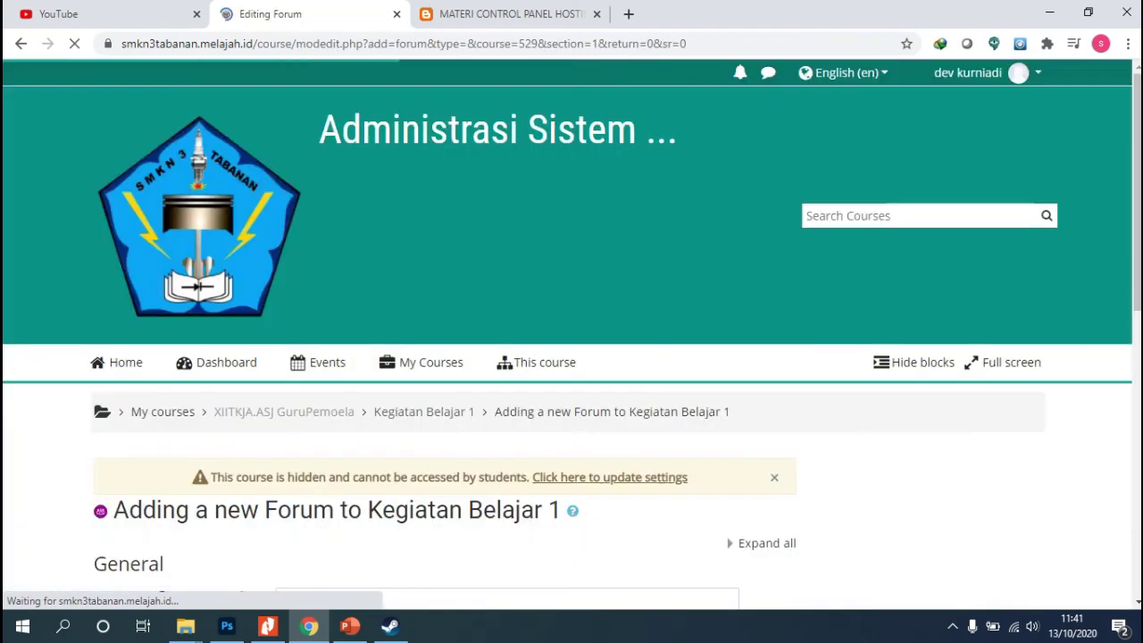
# - Look through the new forum's settings, including availability, attachments and word count, discussion locking, post threshold for blocking and grade
pyautogui.scroll(-2, 571, 357)
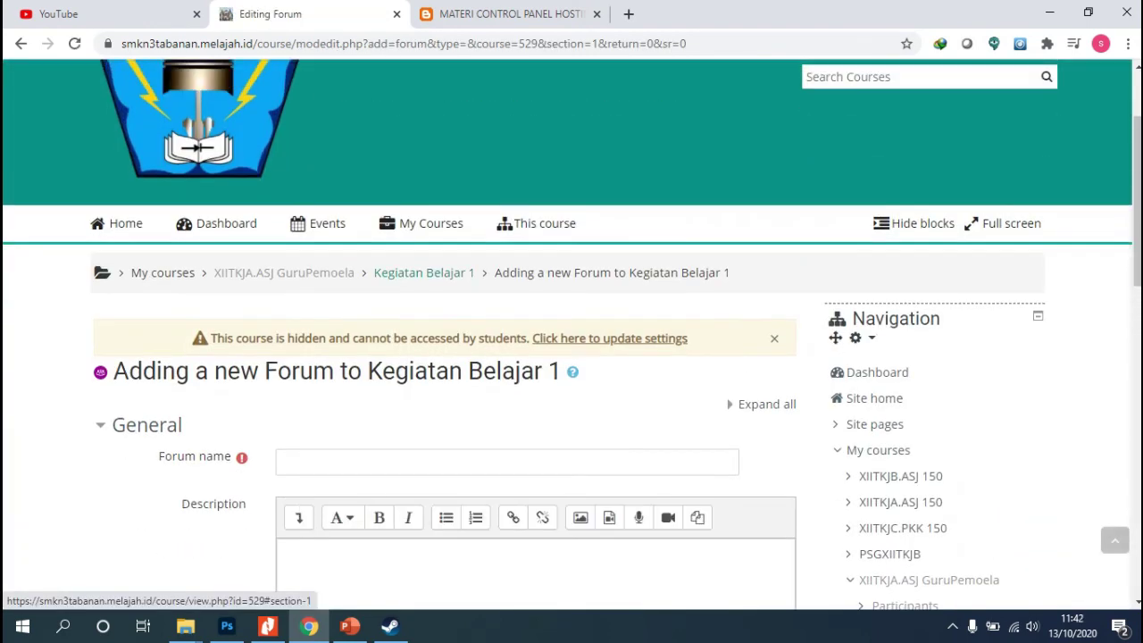
pyautogui.scroll(-2, 571, 358)
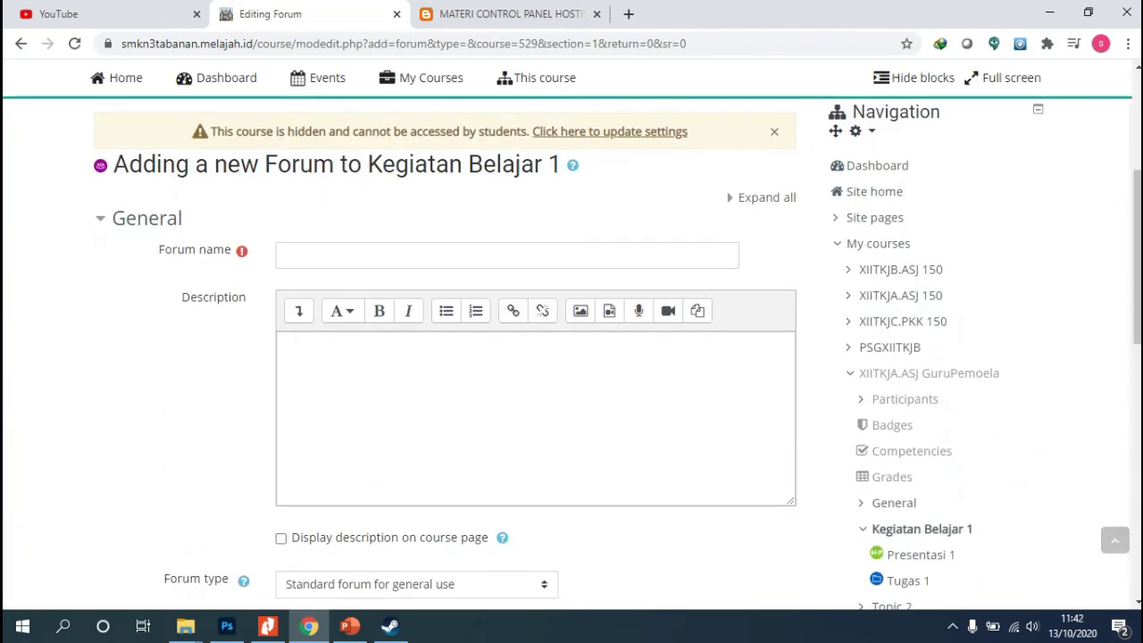
pyautogui.scroll(-4, 572, 357)
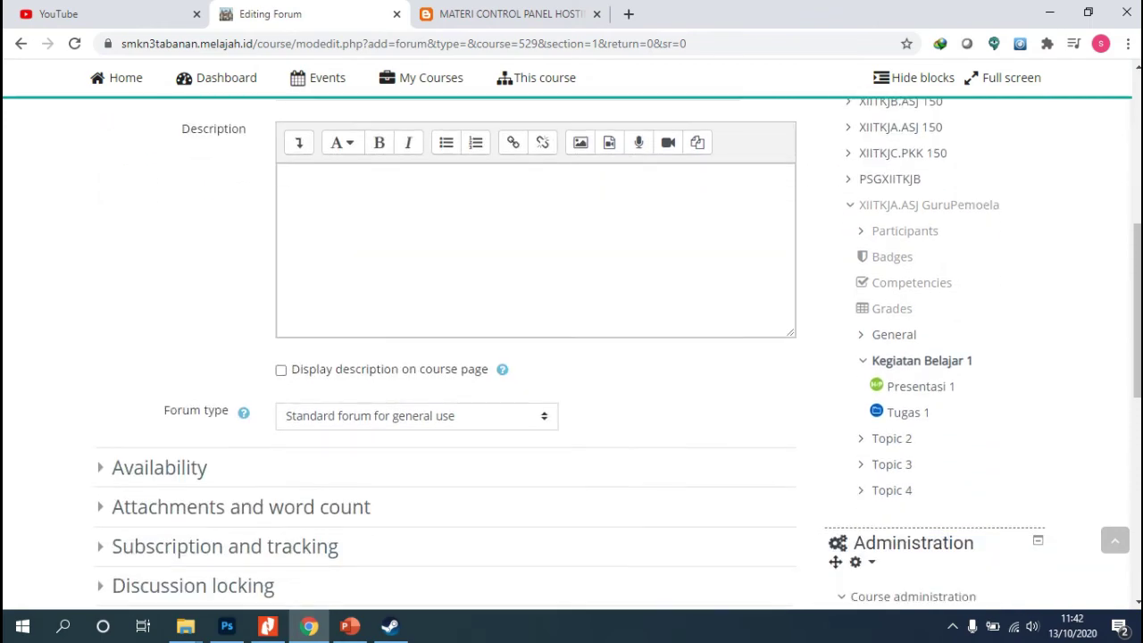
pyautogui.scroll(-1, 241, 259)
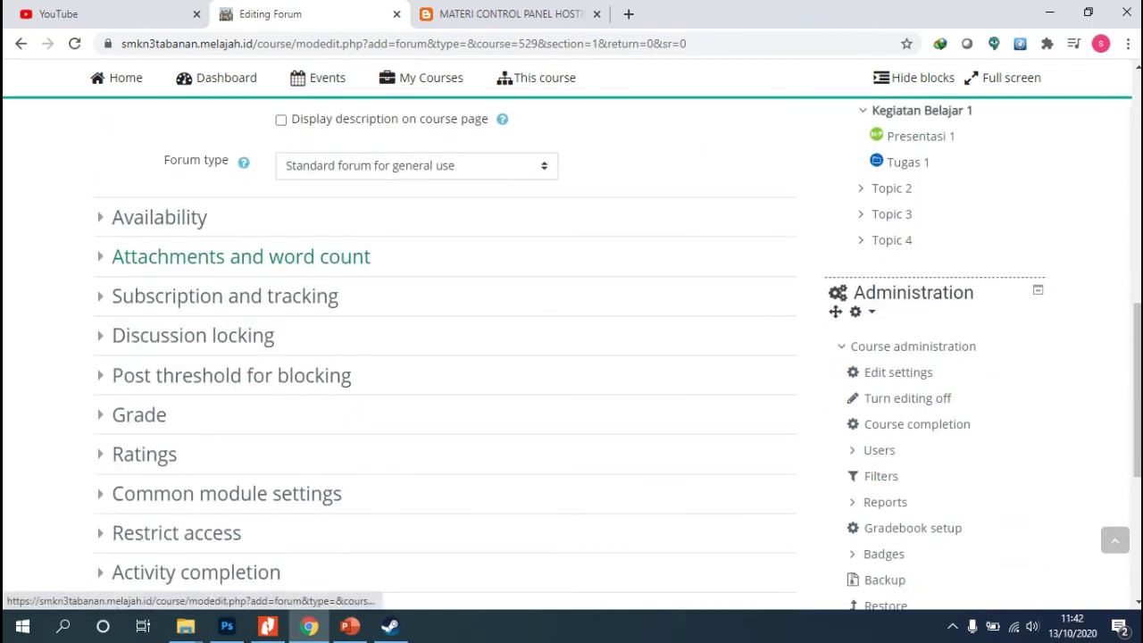
pyautogui.scroll(-1, 241, 259)
pyautogui.scroll(-1, 446, 339)
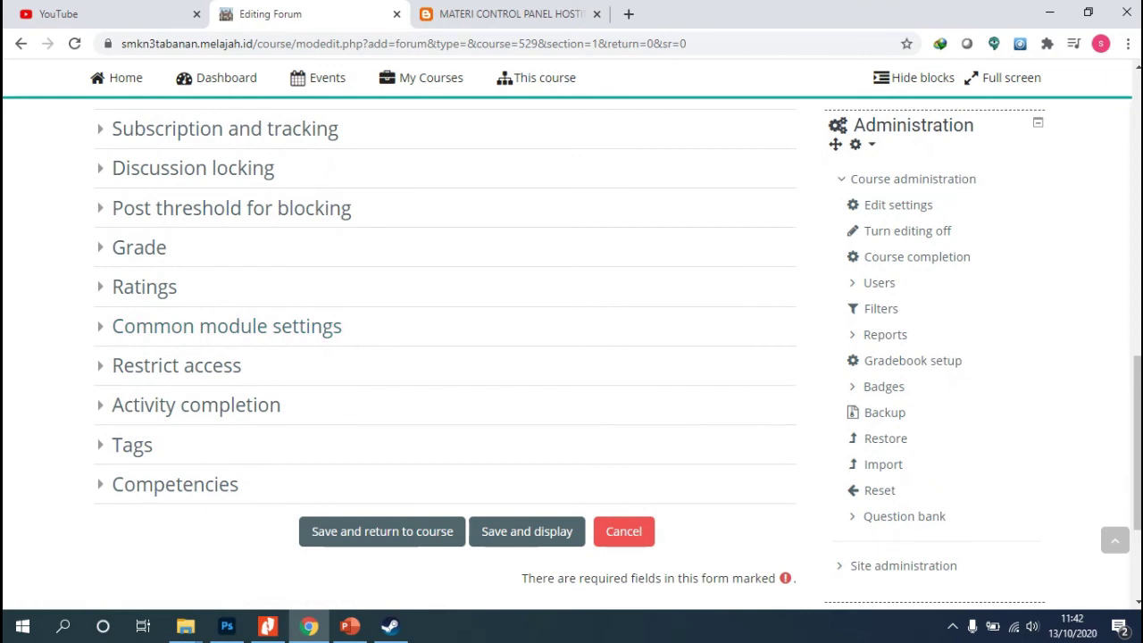
pyautogui.scroll(1, 193, 252)
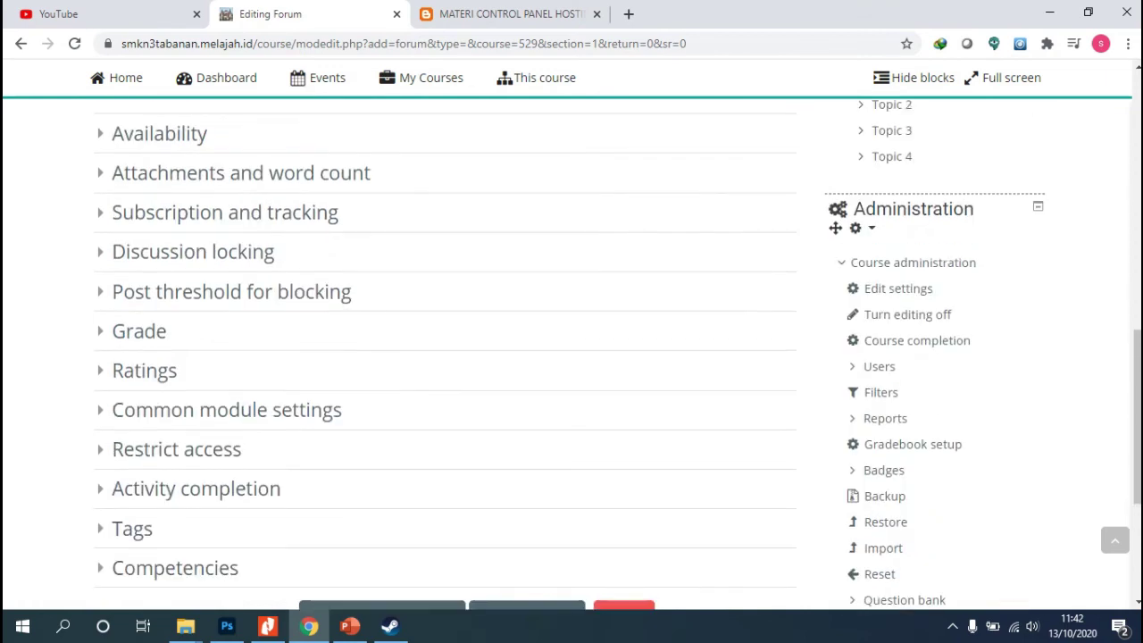
pyautogui.click(193, 252)
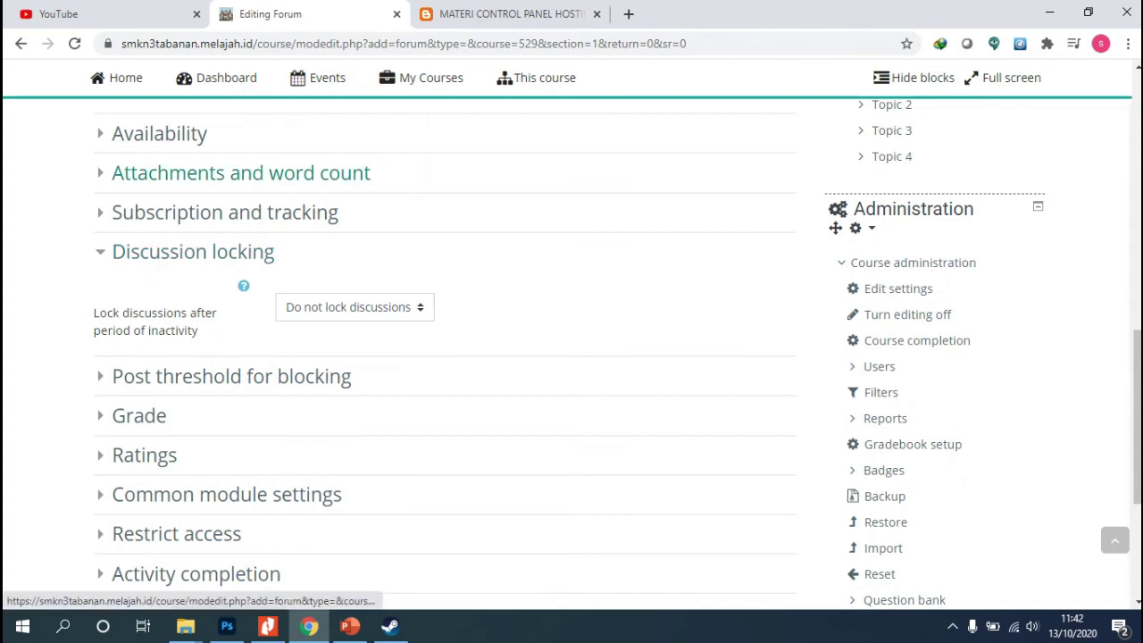
pyautogui.click(242, 172)
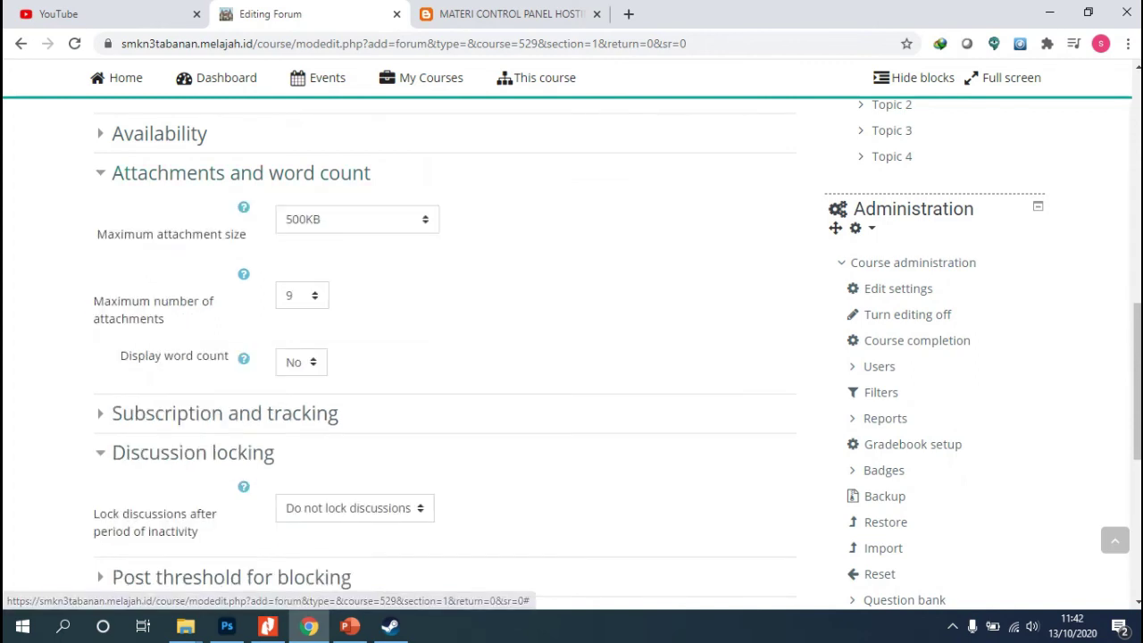
pyautogui.click(159, 133)
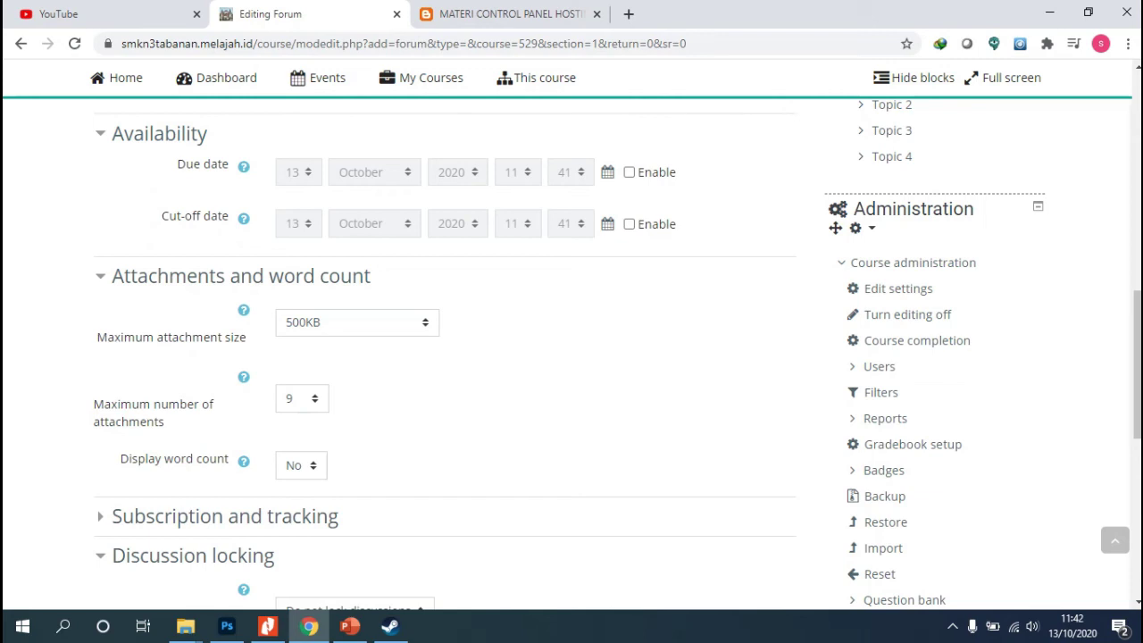
pyautogui.scroll(-4, 571, 357)
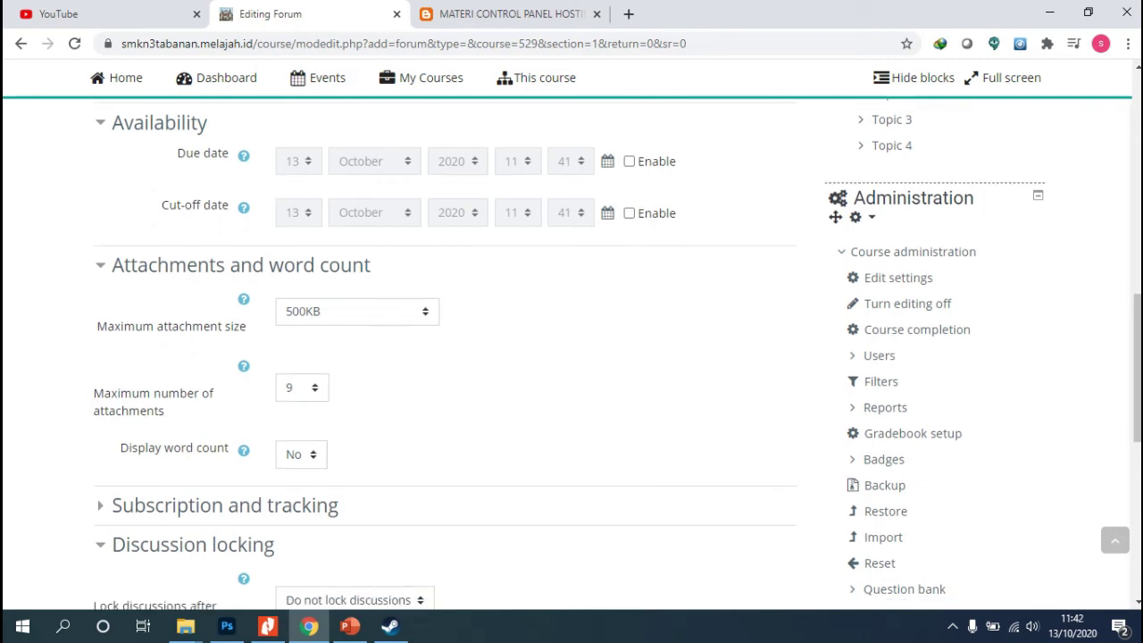
pyautogui.scroll(3, 437, 357)
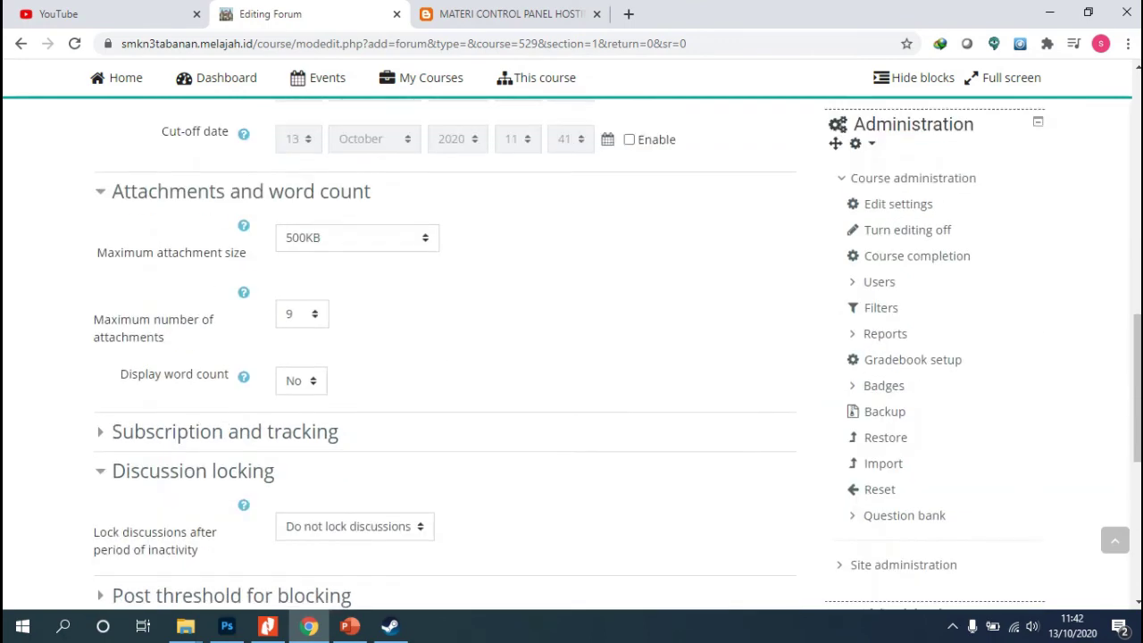
pyautogui.scroll(-2, 437, 357)
pyautogui.scroll(-2, 223, 263)
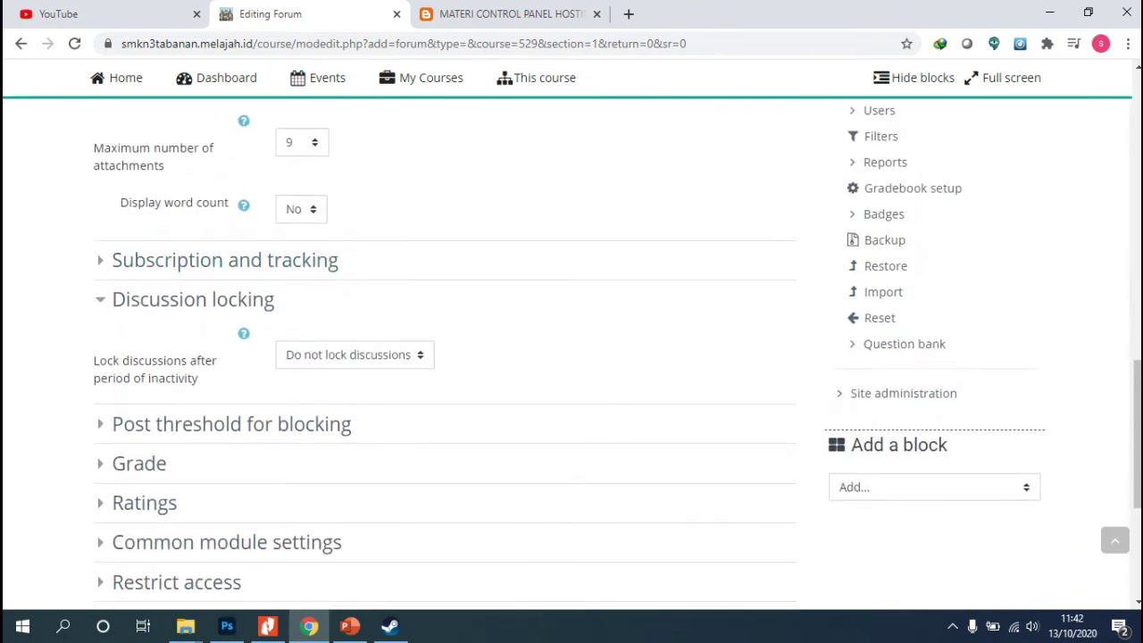
pyautogui.click(231, 260)
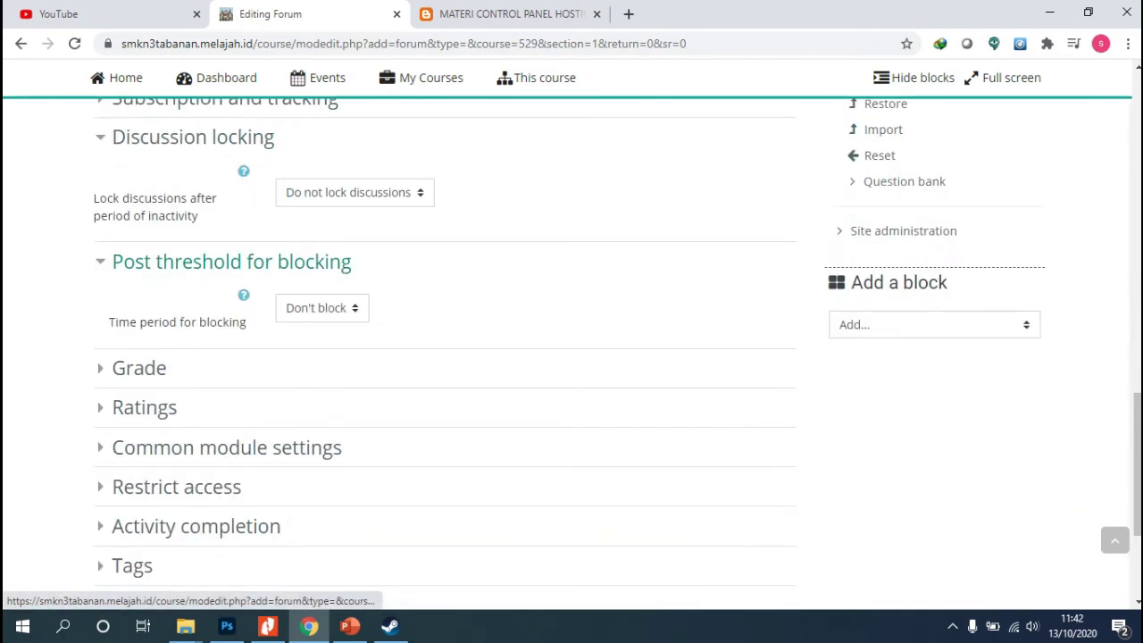
pyautogui.scroll(-1, 231, 267)
pyautogui.click(138, 284)
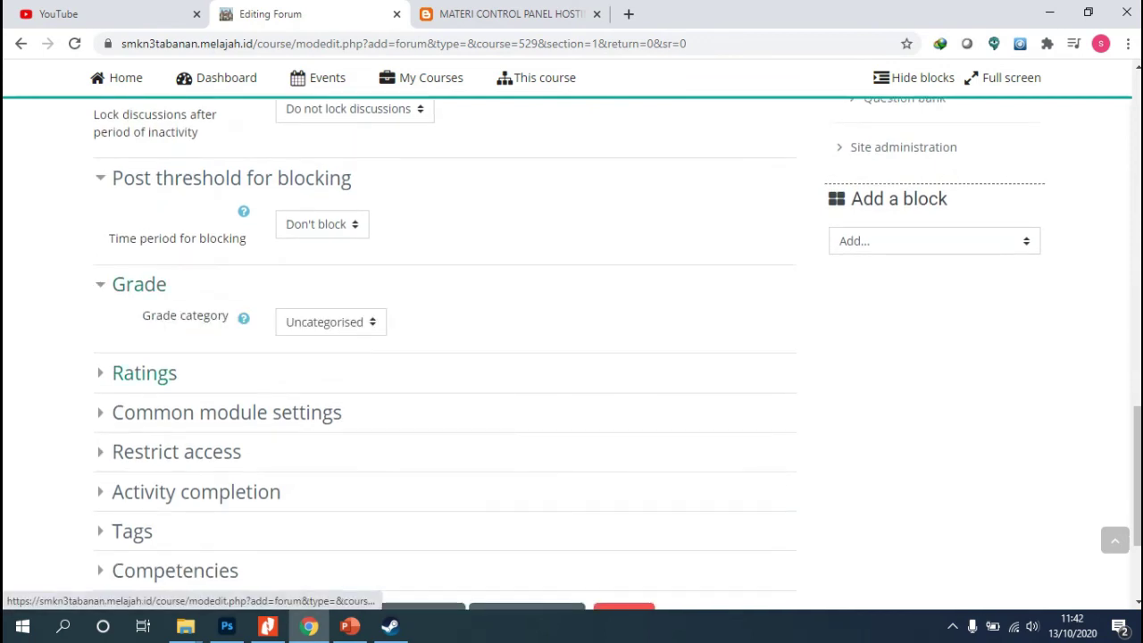
pyautogui.scroll(-1, 143, 373)
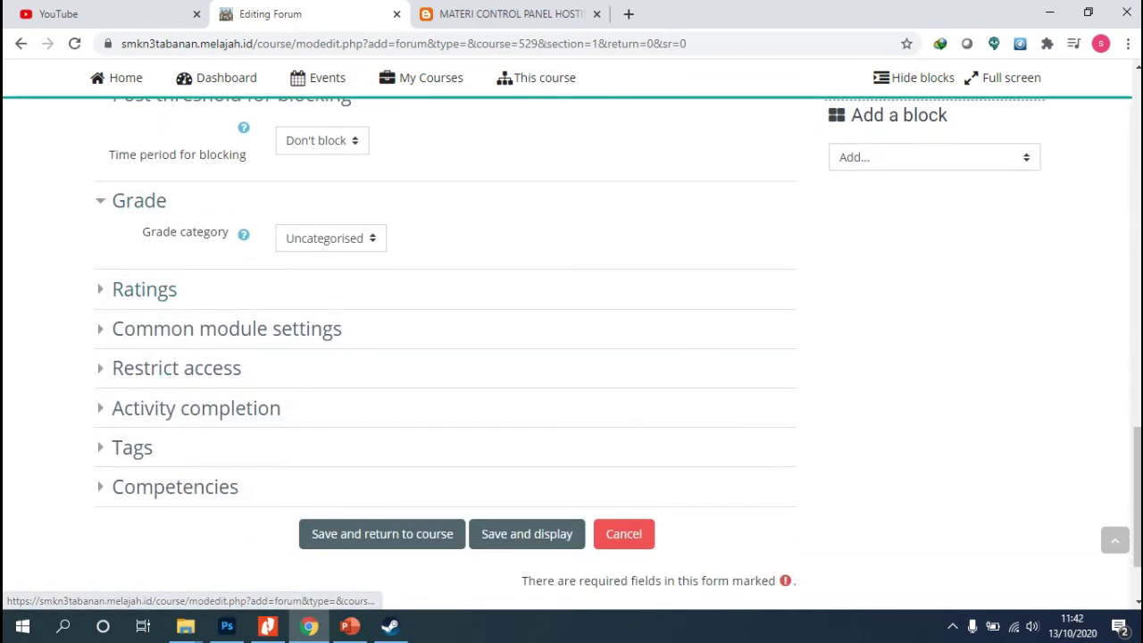
# - Add an activity completion restriction requiring Presentasi 1 to be marked complete, and try to save the forum
pyautogui.click(176, 367)
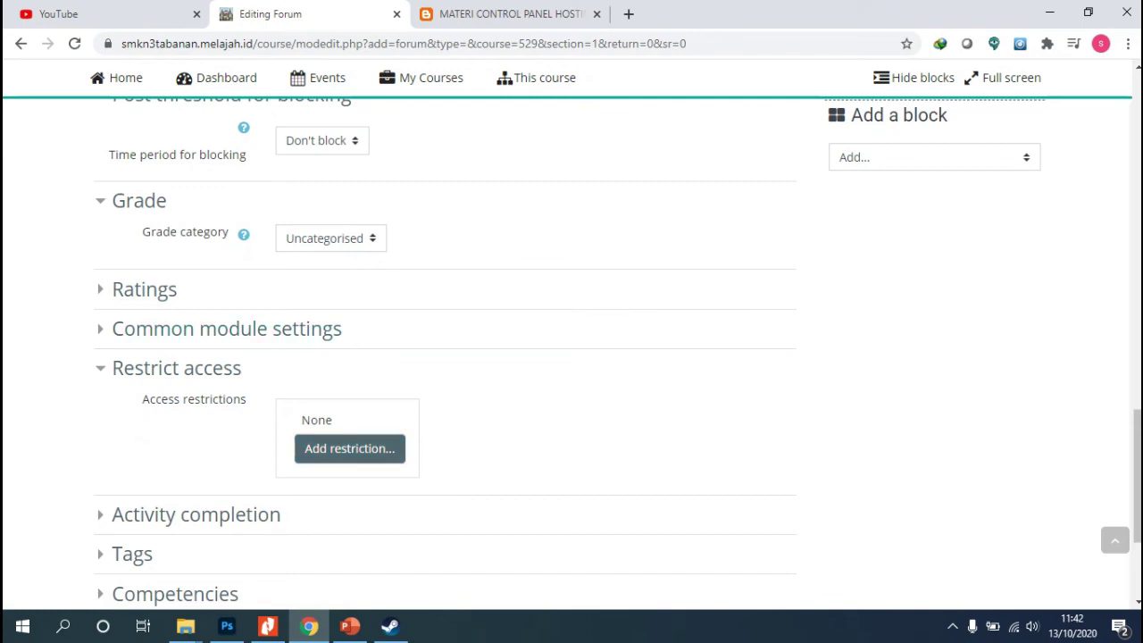
pyautogui.click(349, 448)
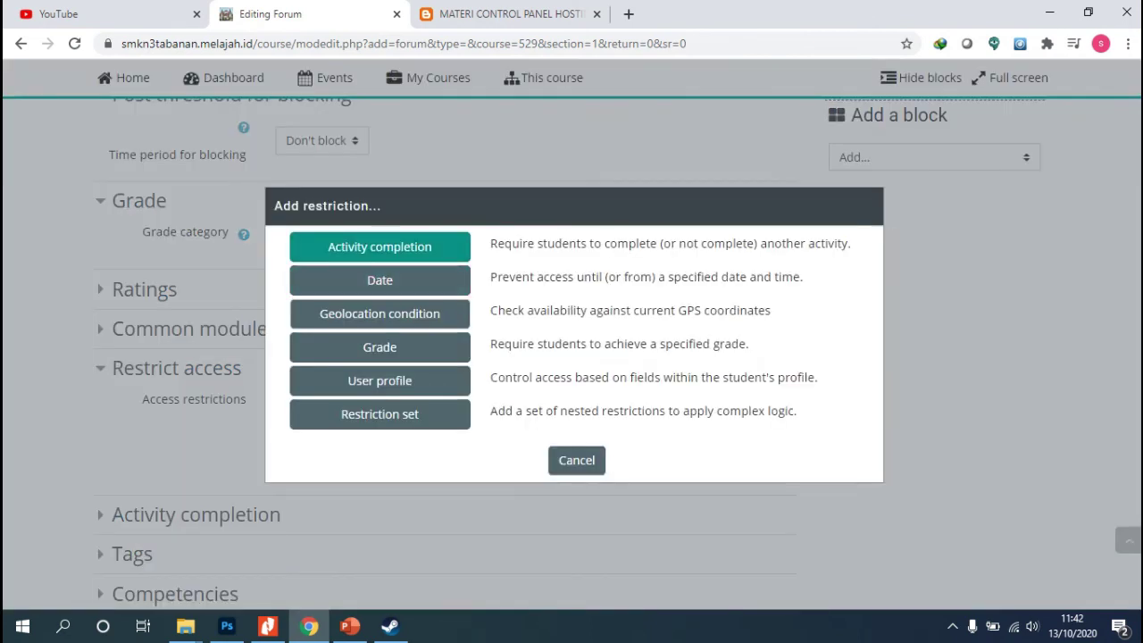
pyautogui.press('Return')
pyautogui.click(365, 476)
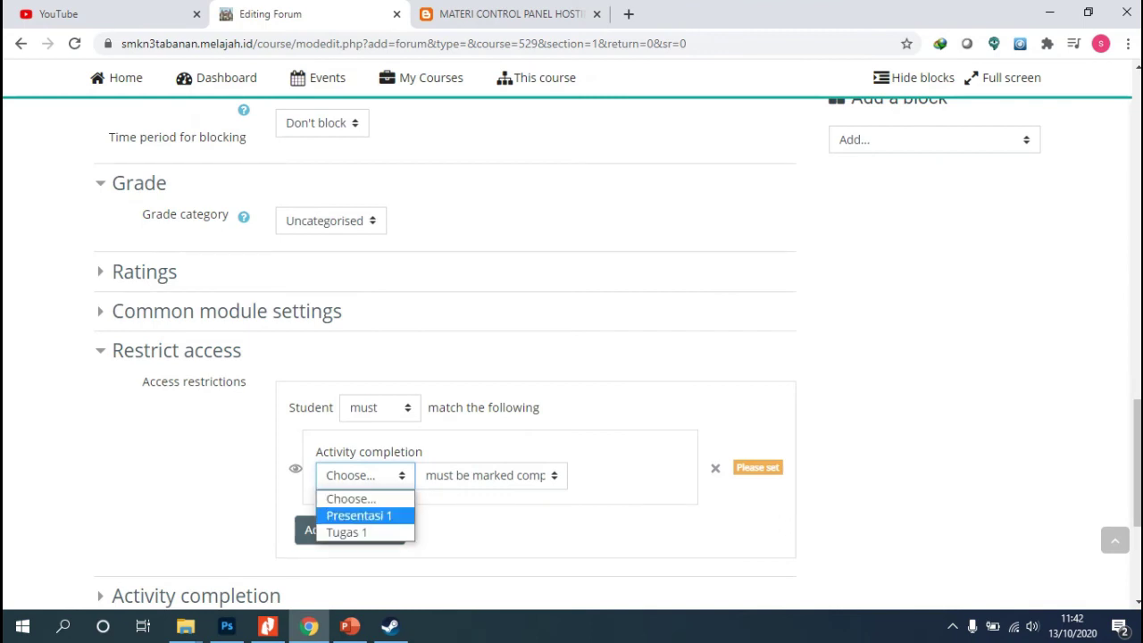
pyautogui.press('Return')
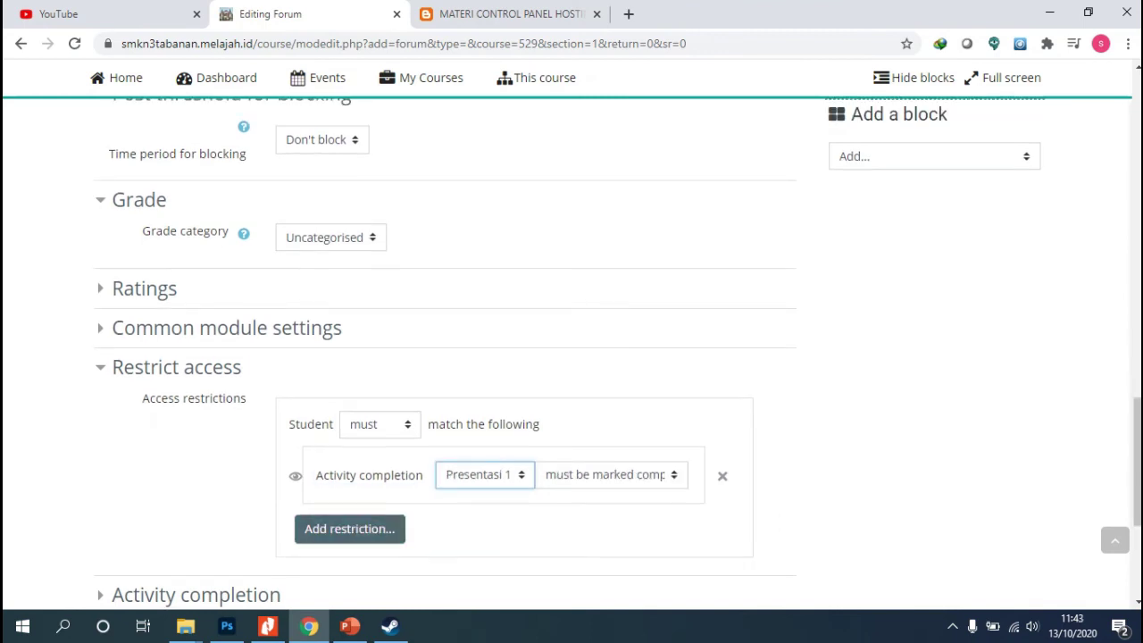
pyautogui.scroll(-2, 571, 357)
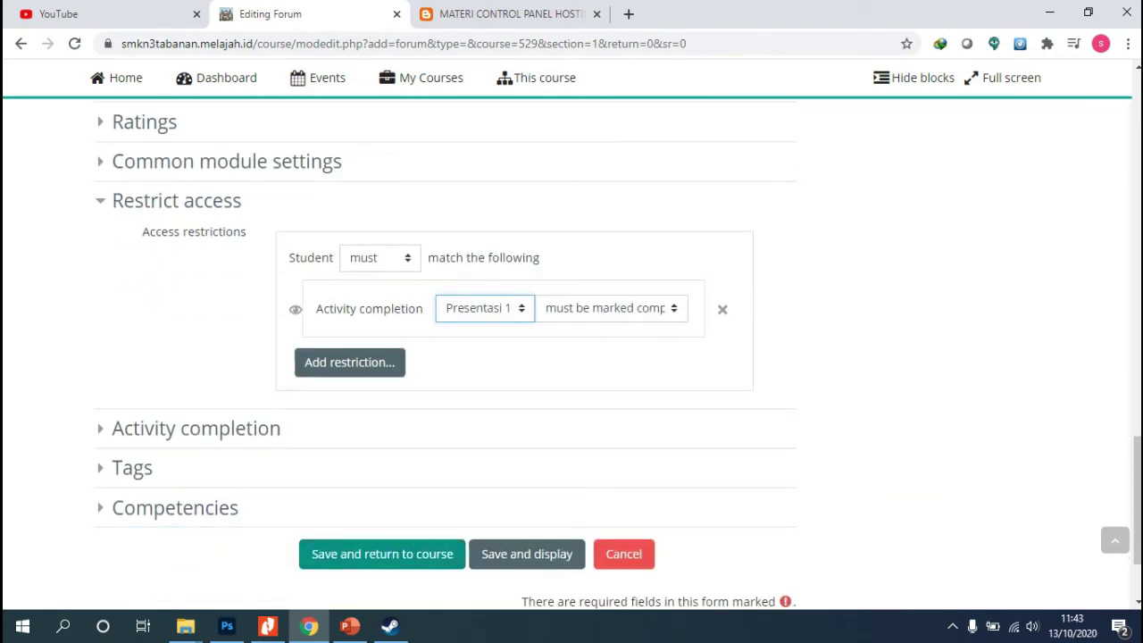
pyautogui.click(382, 553)
# - Name the forum "Forum KB.1", then save it and return to the course
pyautogui.scroll(-2, 572, 357)
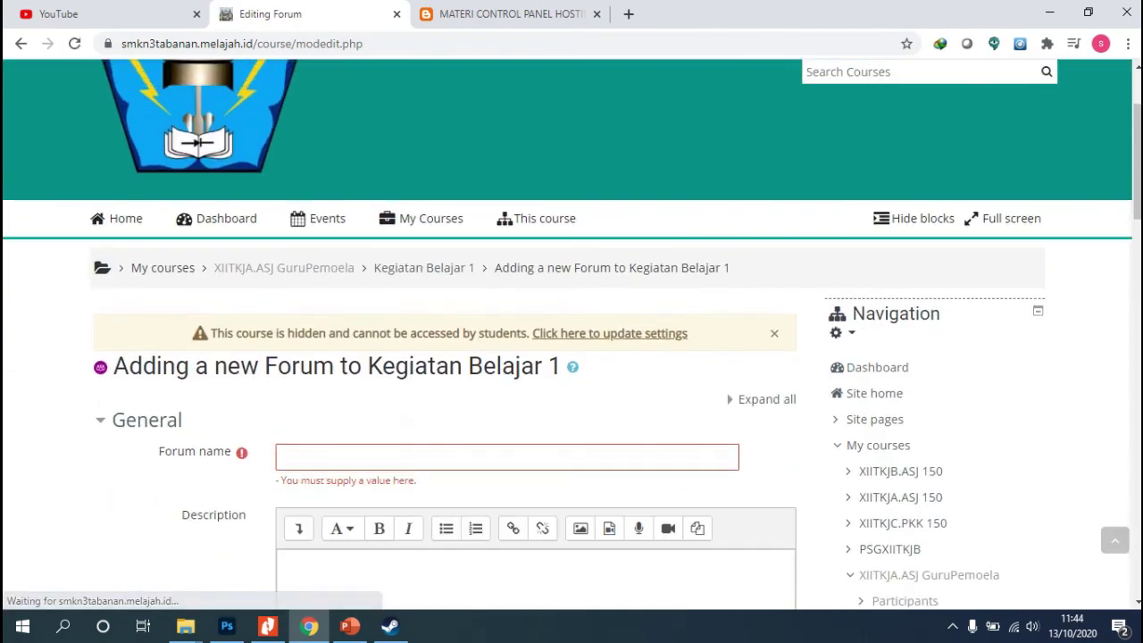
pyautogui.scroll(-2, 574, 236)
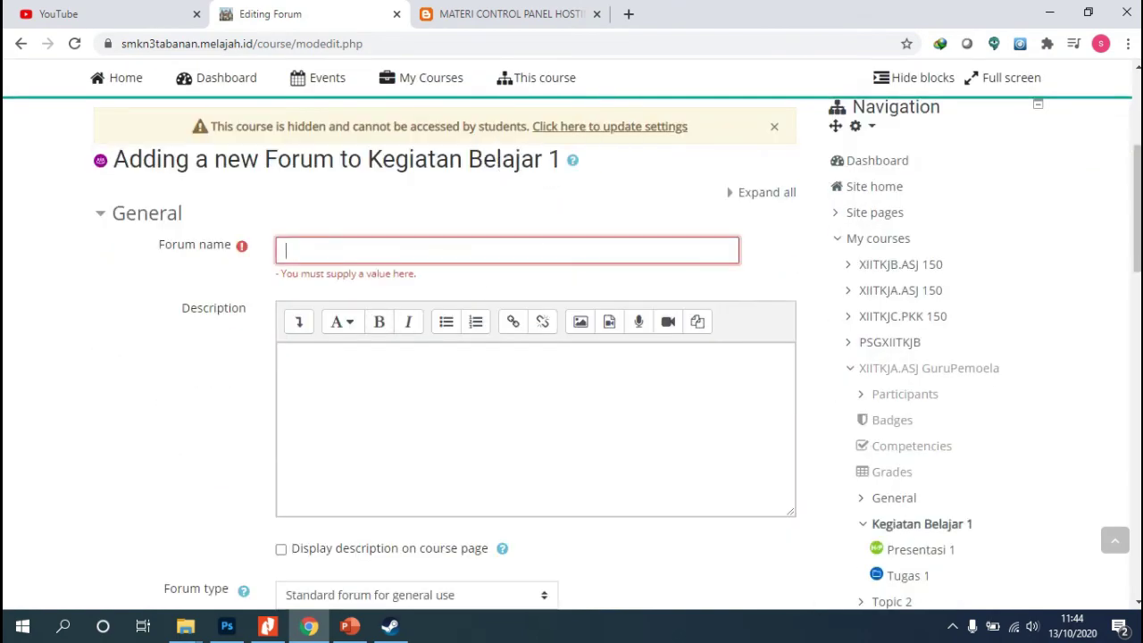
pyautogui.write('Forum KB')
pyautogui.press('BackSpace')
pyautogui.write('B 1')
pyautogui.click(341, 251)
pyautogui.write('.1')
pyautogui.scroll(-4, 344, 251)
pyautogui.scroll(-8, 345, 251)
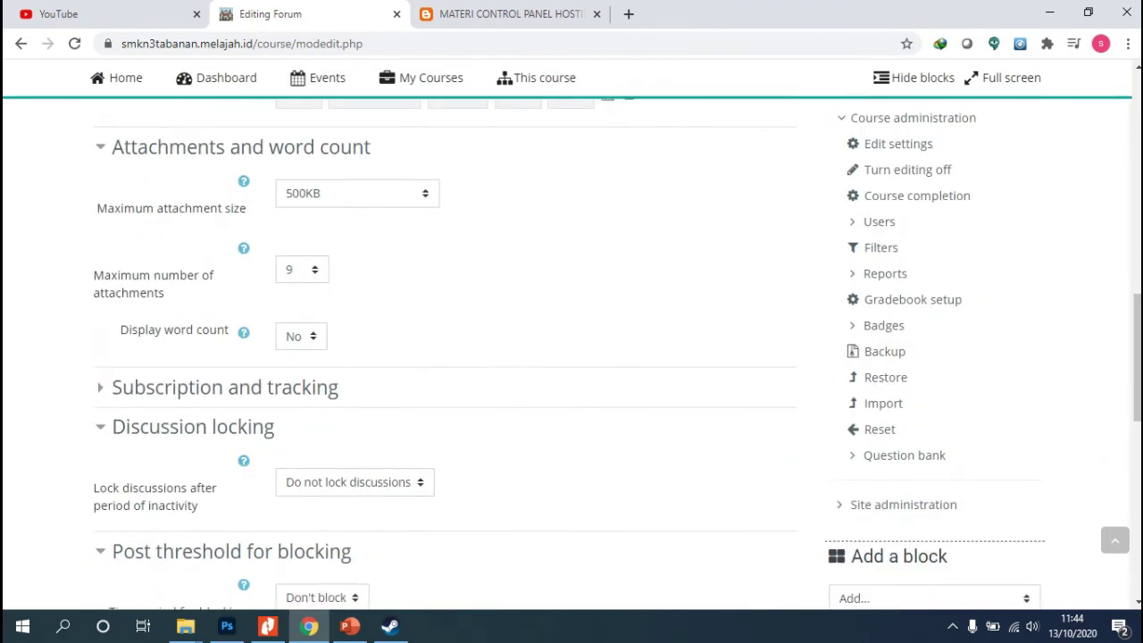
pyautogui.scroll(-4, 344, 357)
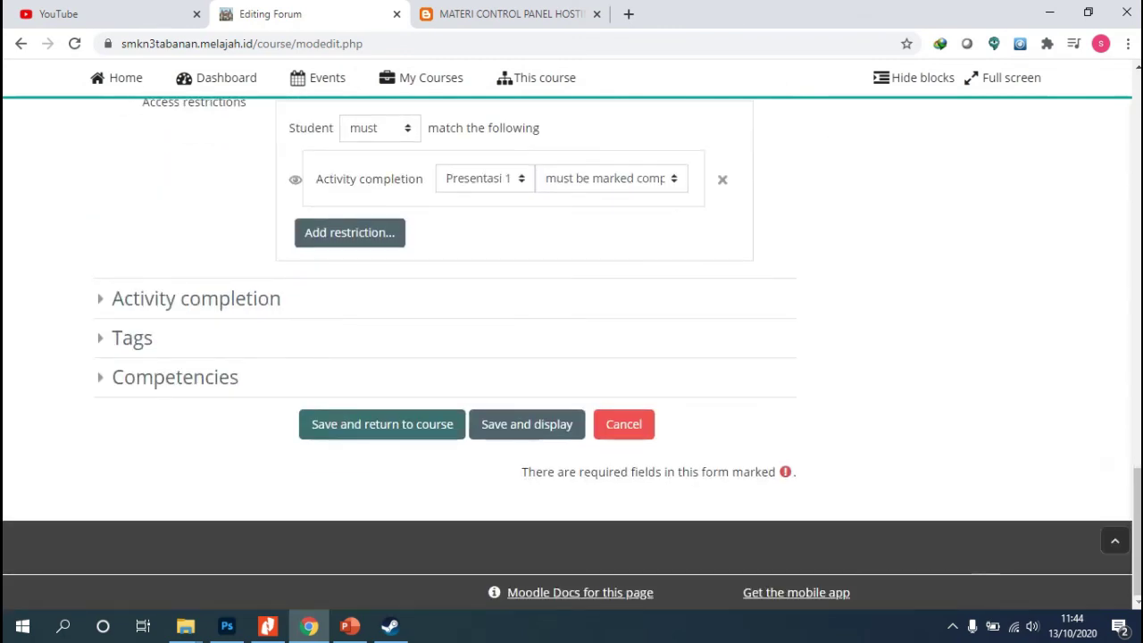
pyautogui.click(382, 424)
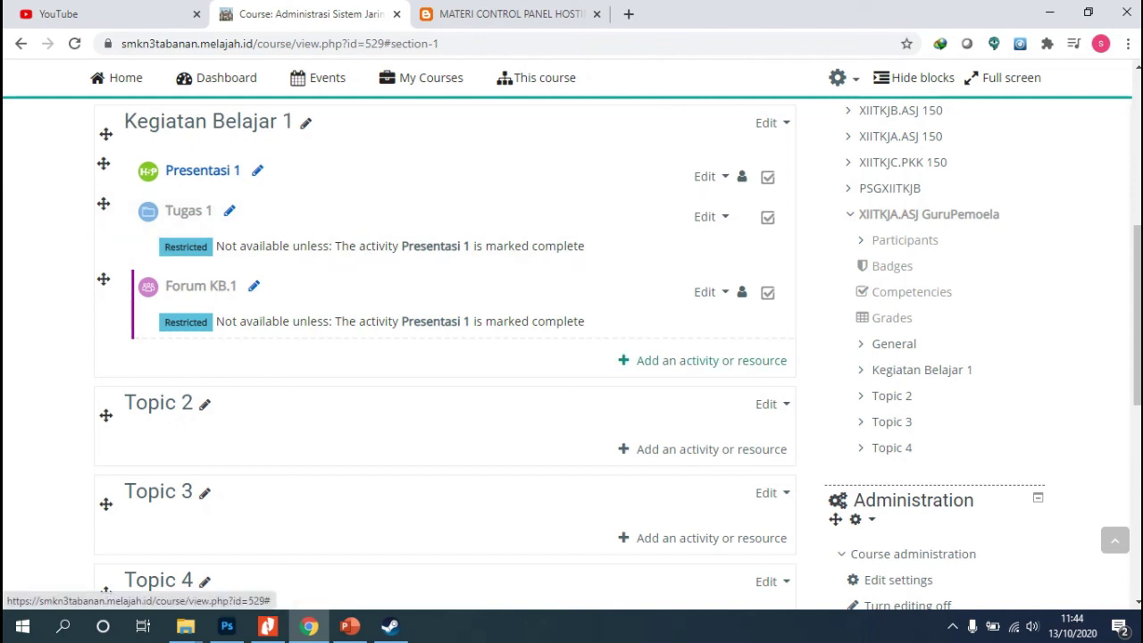
# - Add an Assignment to the Kegiatan Belajar 1 section and name it "Kantong Pengumpulan Tugas 1"
pyautogui.click(705, 359)
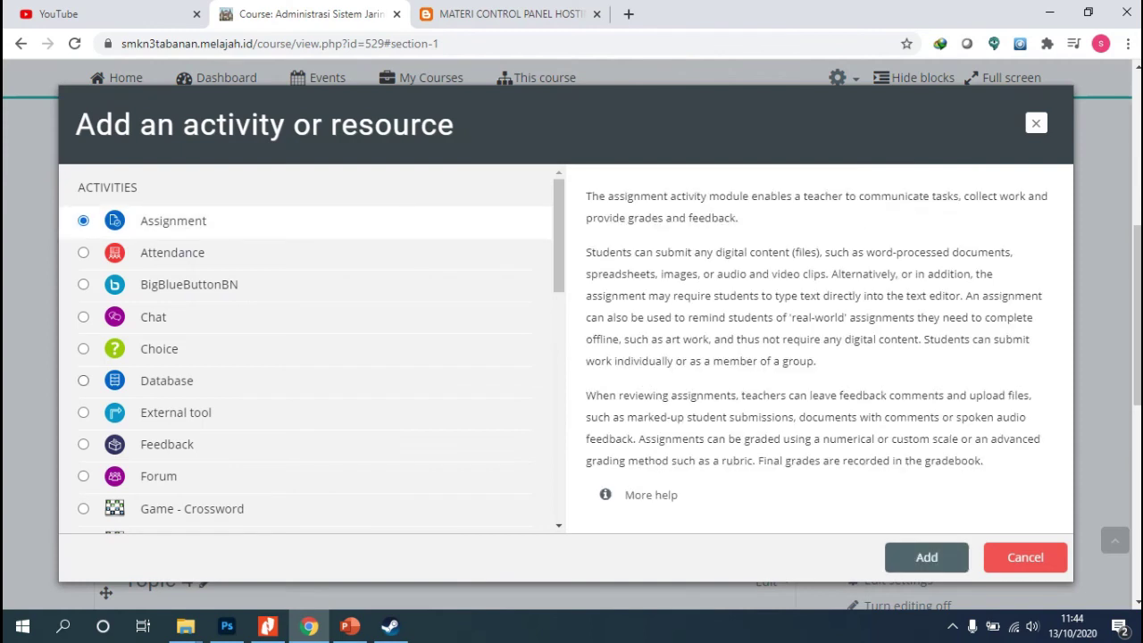
pyautogui.click(926, 556)
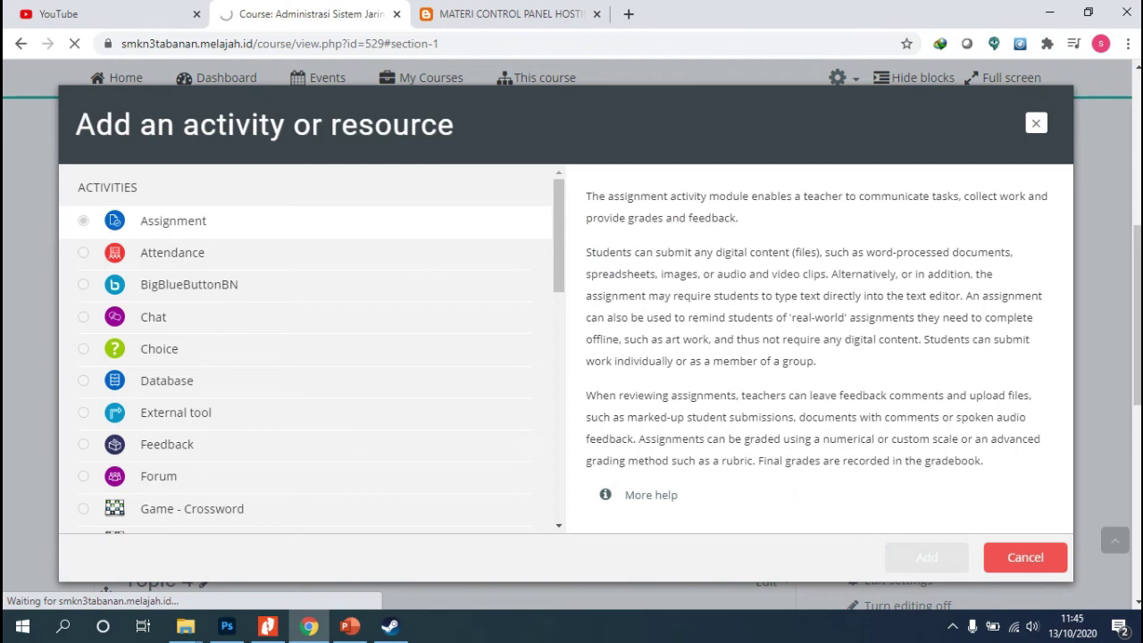
pyautogui.scroll(-3, 571, 357)
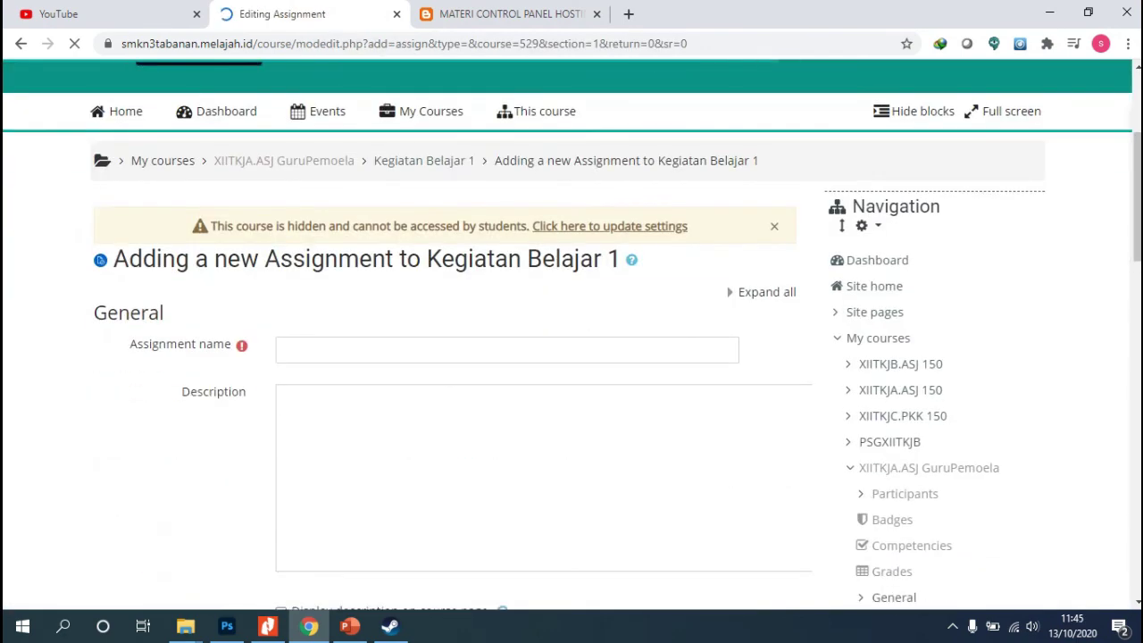
pyautogui.scroll(-2, 572, 357)
pyautogui.click(286, 172)
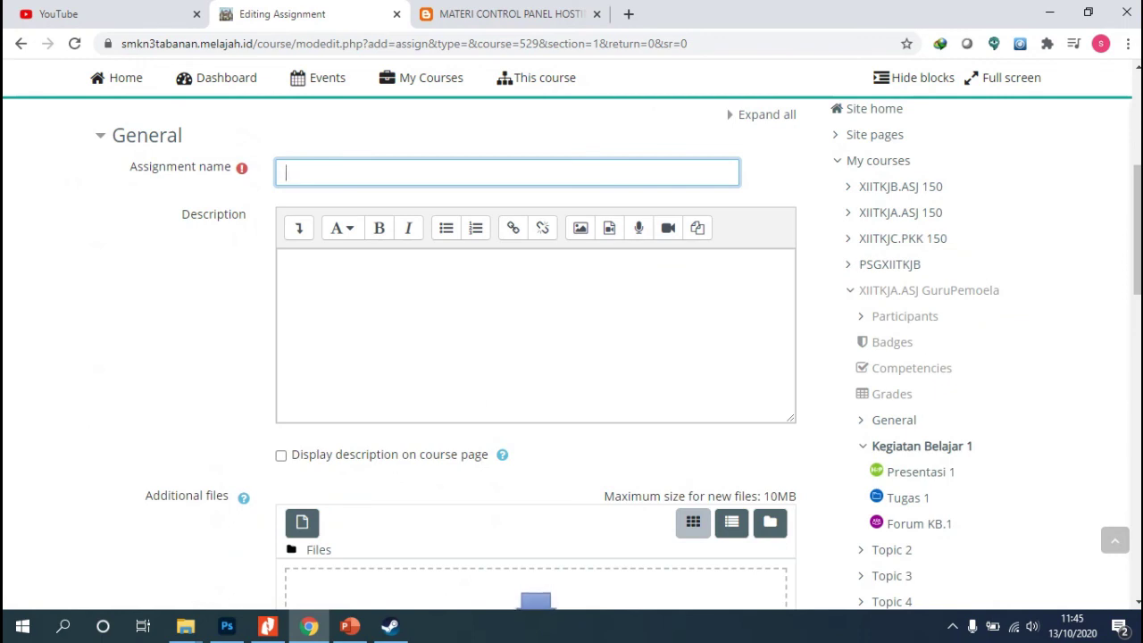
pyautogui.write('K')
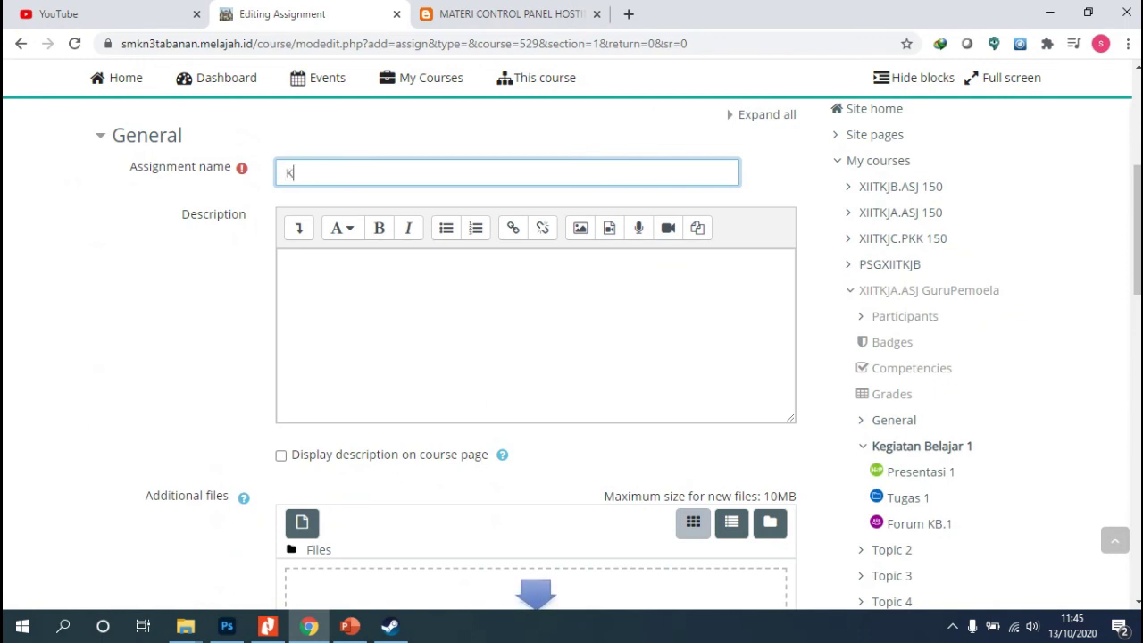
pyautogui.write('antong')
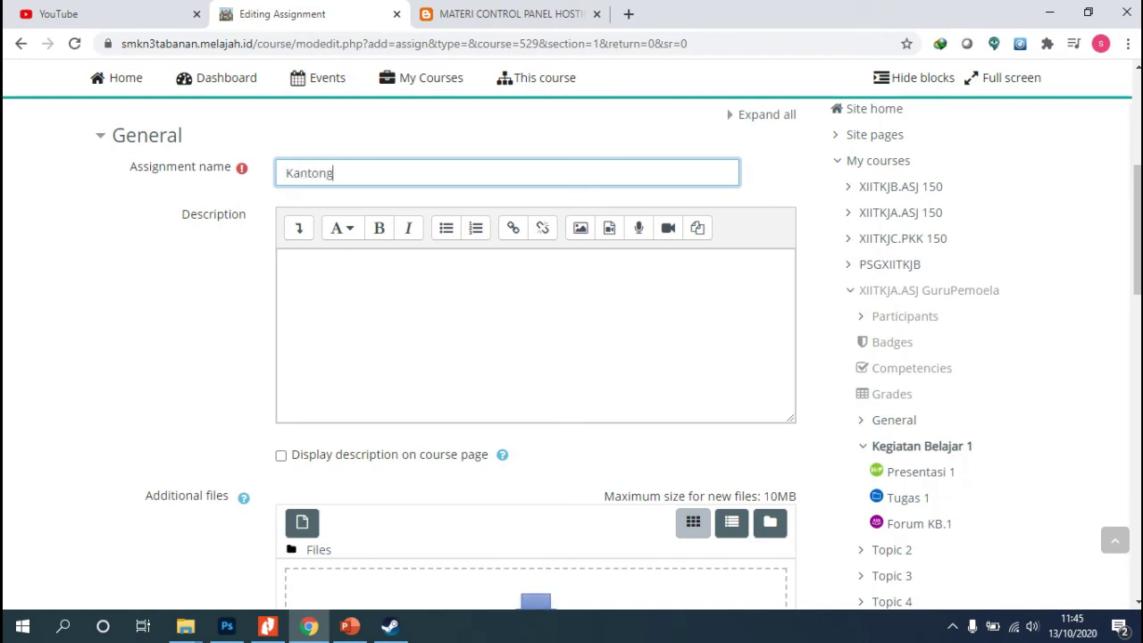
pyautogui.write(' Pengumpulan Tugas 1')
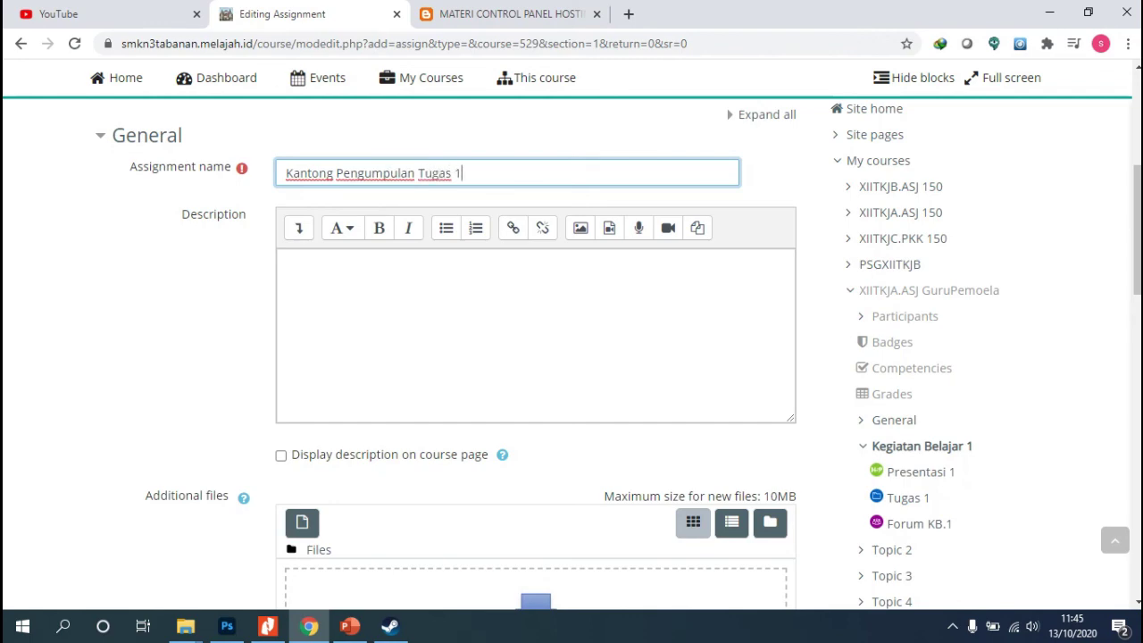
# - Write the assignment description "Silahkan upload tugas di sini," with "dengan nama file Tugas1_namasiswa" as a second paragraph
pyautogui.scroll(-2, 571, 357)
pyautogui.scroll(2, 571, 357)
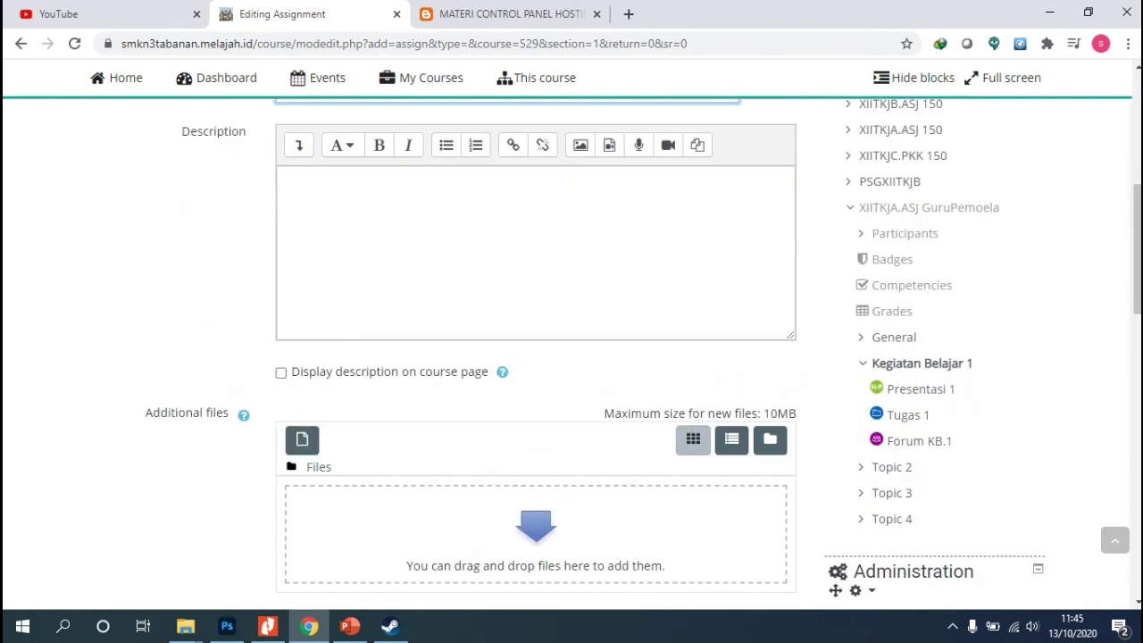
pyautogui.scroll(-1, 536, 313)
pyautogui.click(500, 241)
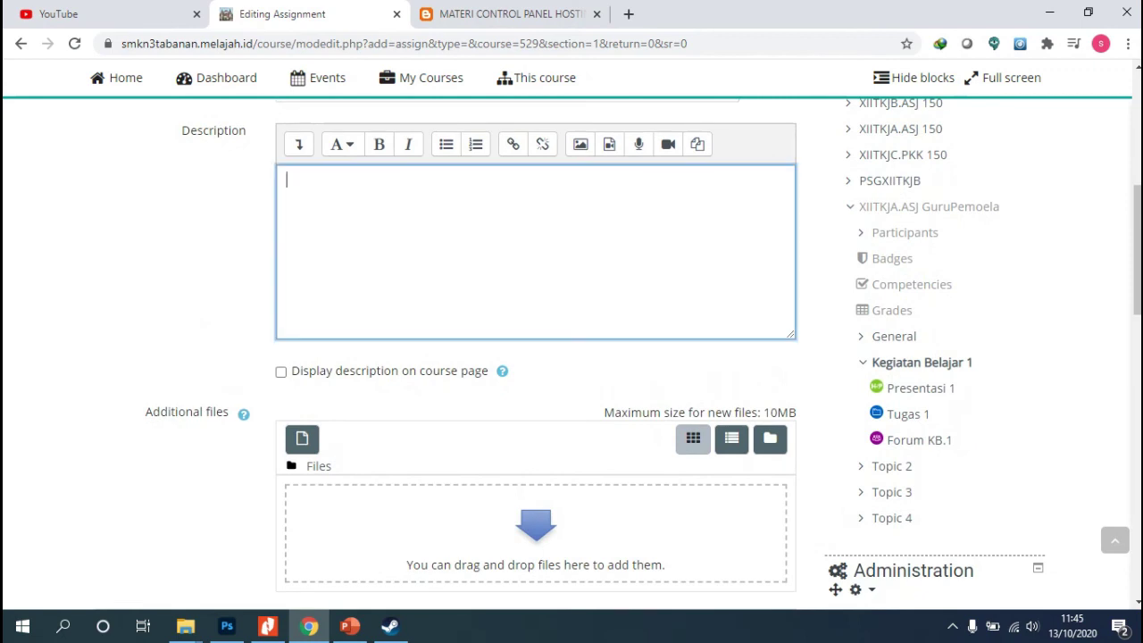
pyautogui.write('Silahkan upload tugas ')
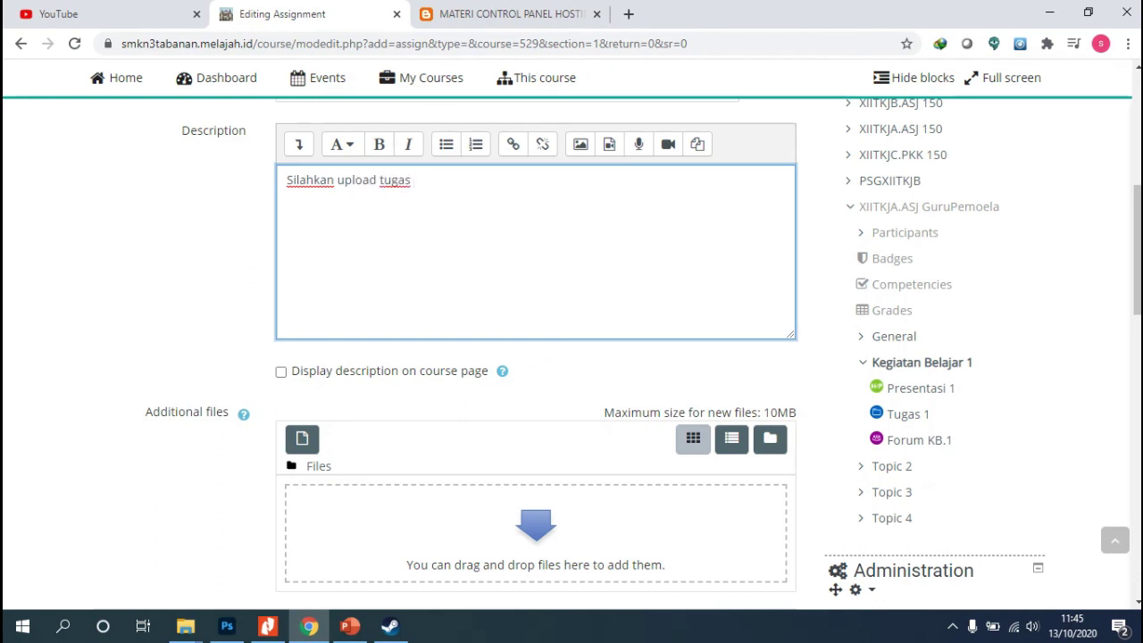
pyautogui.write('di sini.')
pyautogui.press('Return')
pyautogui.write('dengan nama file')
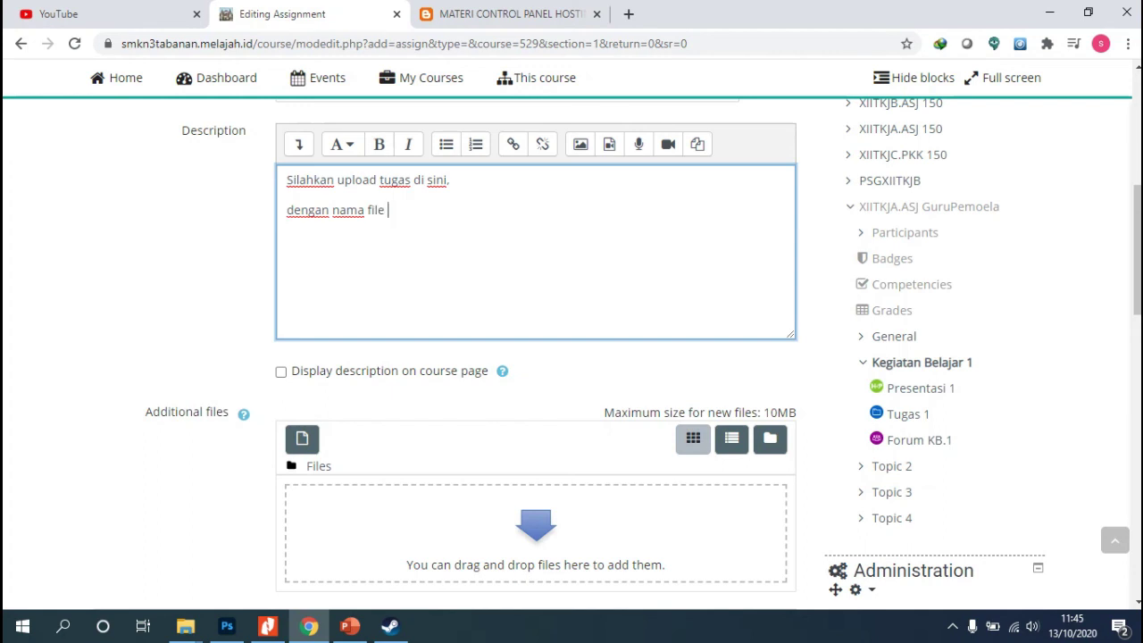
pyautogui.write(' Tugas1_namasiswa')
# - Look through the assignment's additional files, availability dates and submission type settings
pyautogui.scroll(-2, 535, 357)
pyautogui.scroll(1, 535, 357)
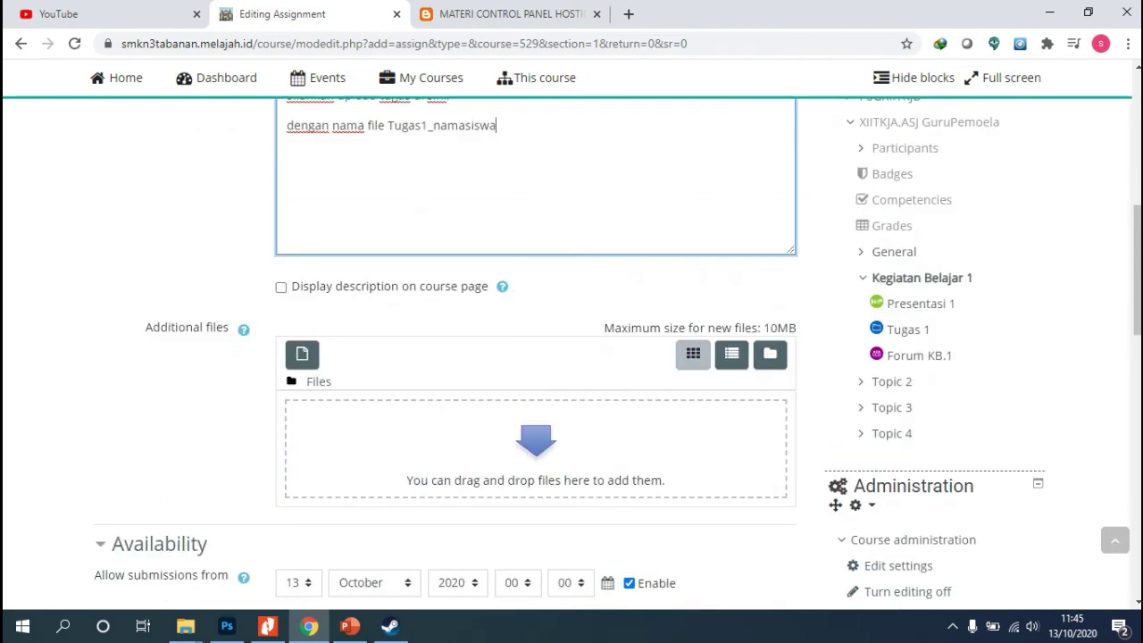
pyautogui.scroll(-1, 536, 357)
pyautogui.scroll(-2, 536, 358)
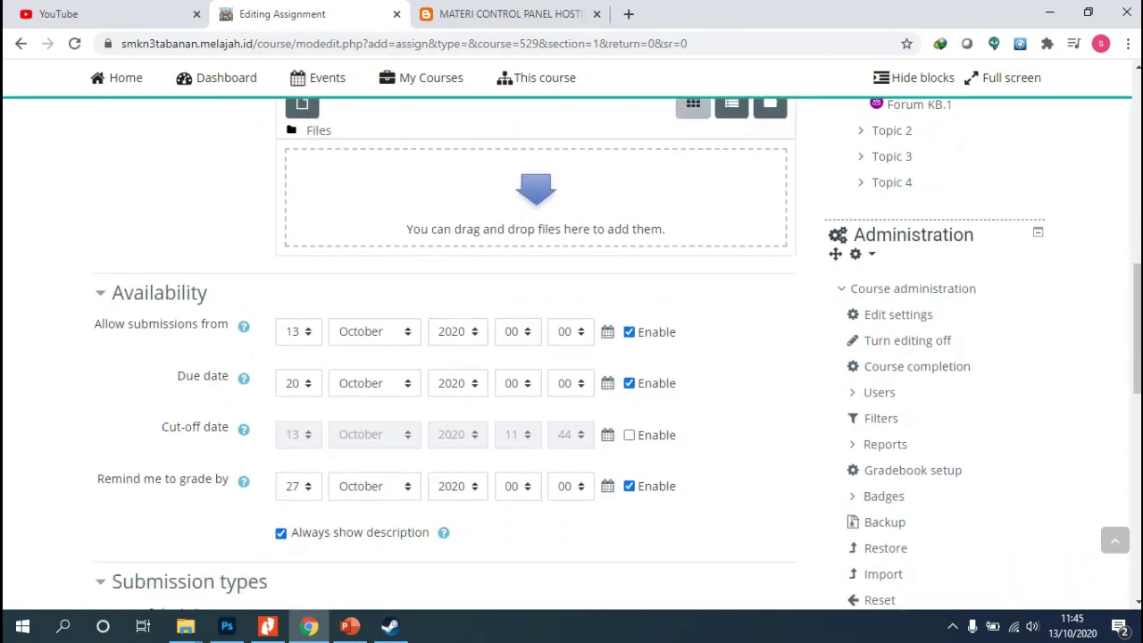
pyautogui.scroll(-1, 536, 357)
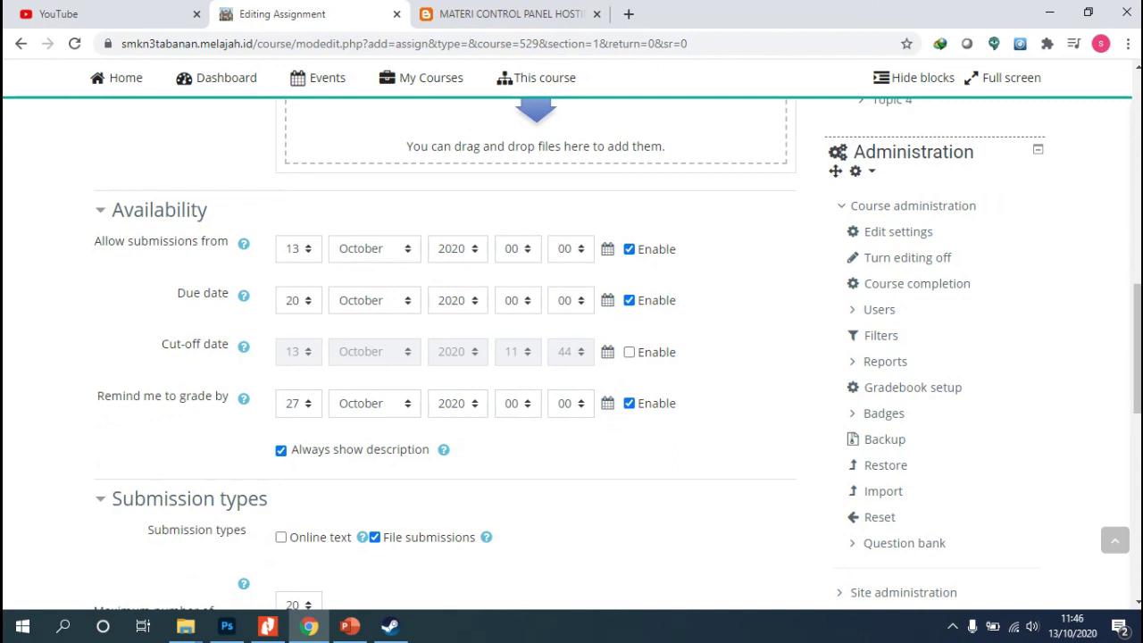
pyautogui.moveTo(176, 293); pyautogui.dragTo(193, 293)
pyautogui.scroll(-1, 571, 357)
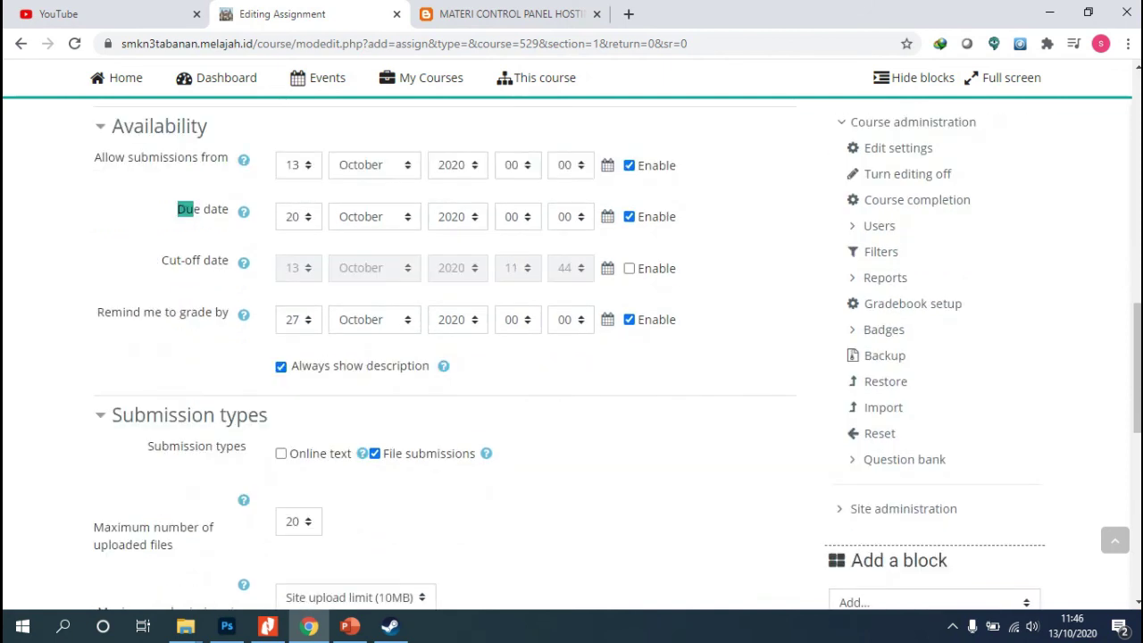
pyautogui.scroll(-2, 571, 358)
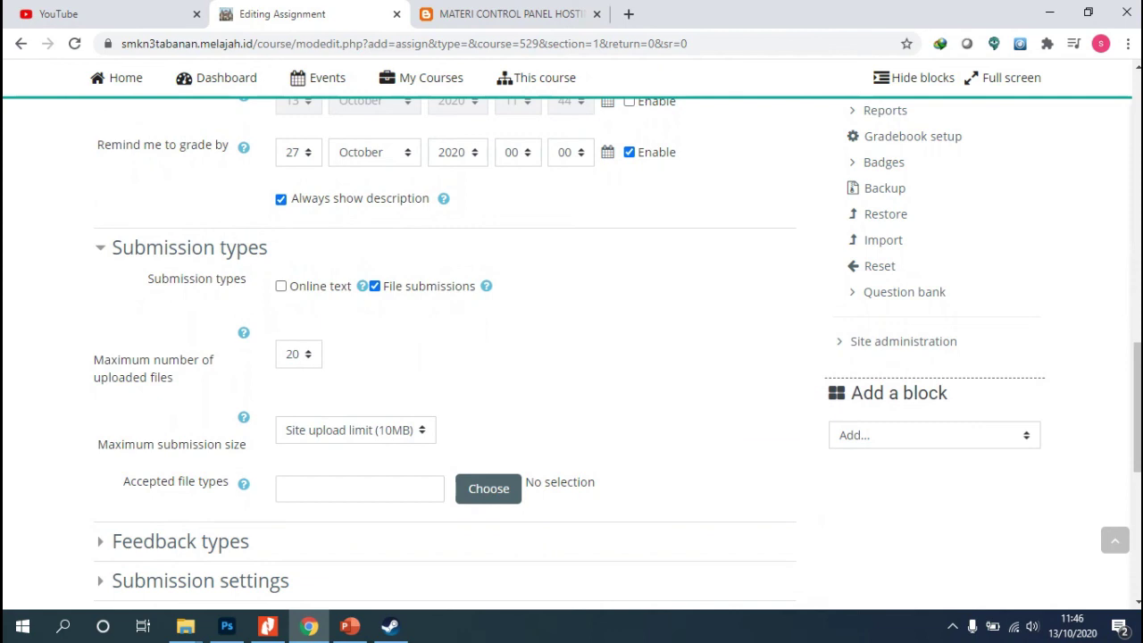
pyautogui.scroll(1, 571, 357)
pyautogui.scroll(-1, 571, 357)
pyautogui.scroll(-1, 571, 357)
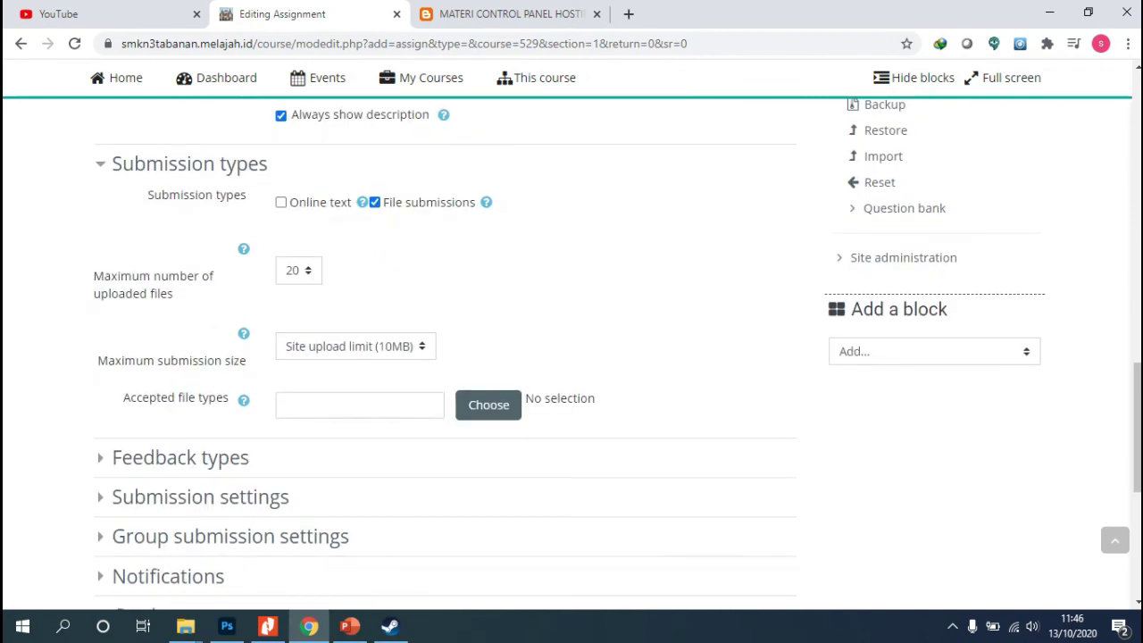
# - Set the assignment's maximum number of uploaded files to 3
pyautogui.click(298, 270)
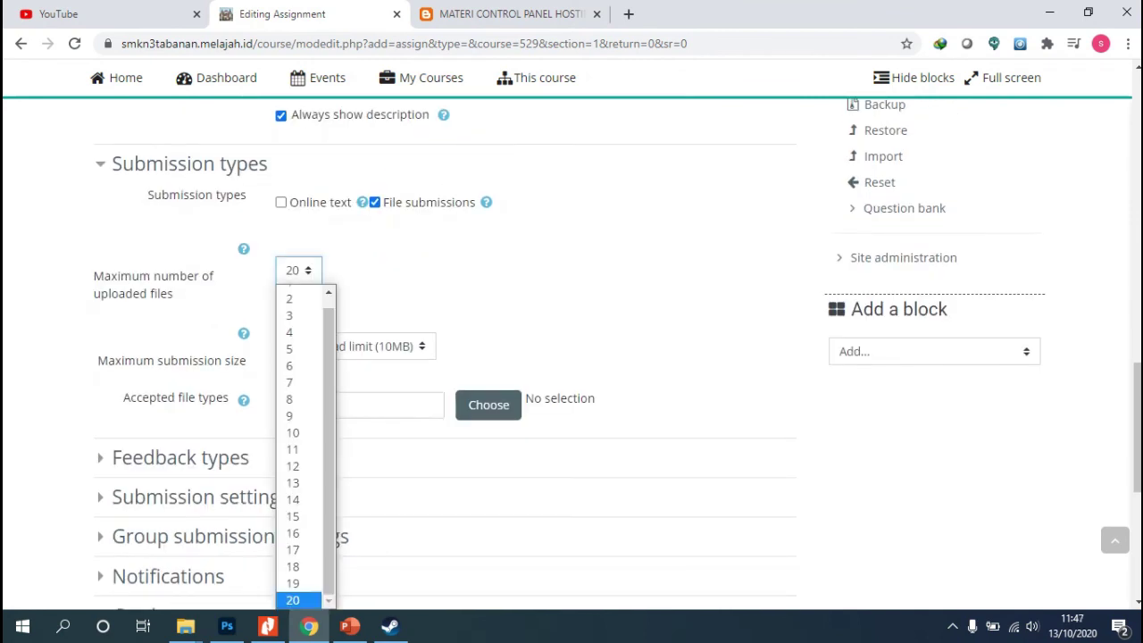
pyautogui.scroll(1, 298, 309)
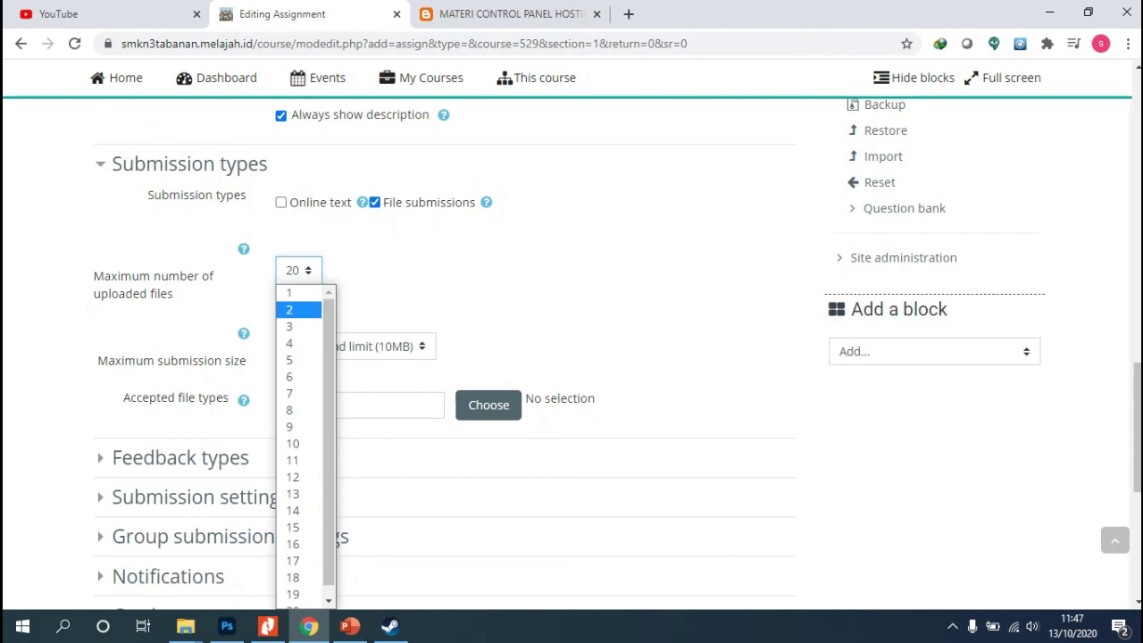
pyautogui.press('Down')
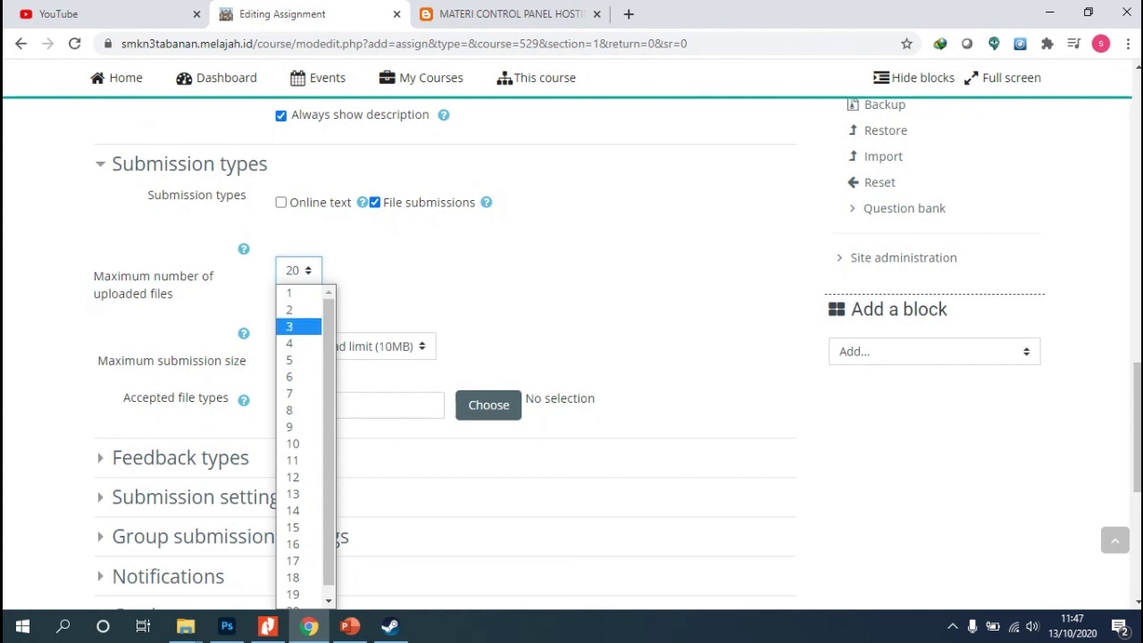
pyautogui.press('Return')
# - Add an activity completion restriction to the assignment requiring Presentasi 1 to be marked complete
pyautogui.scroll(-1, 447, 357)
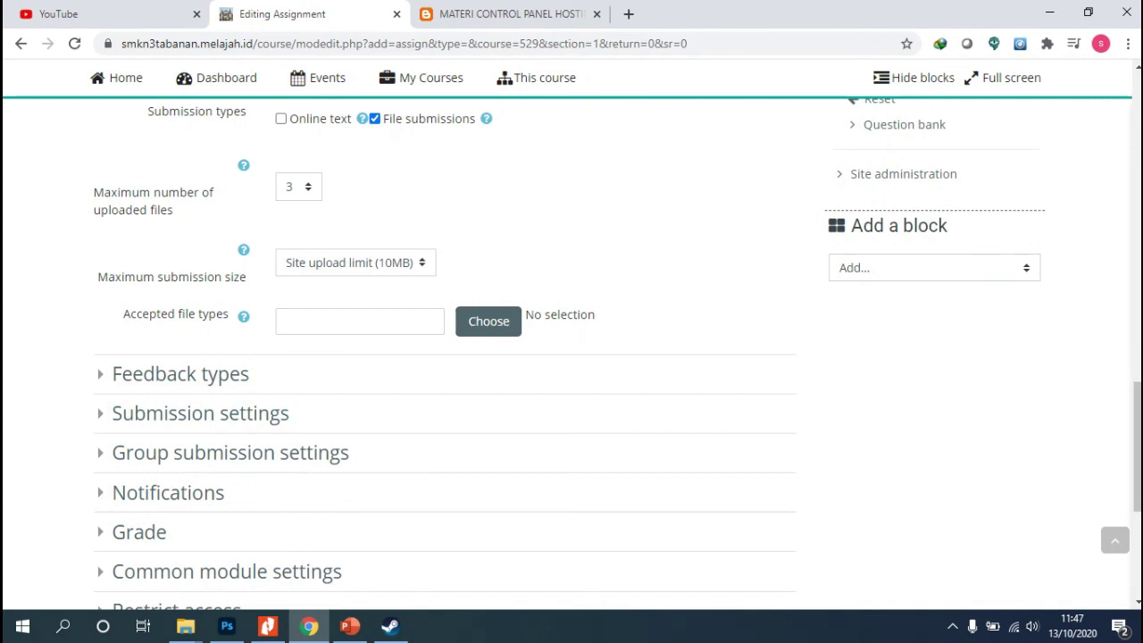
pyautogui.scroll(-2, 571, 358)
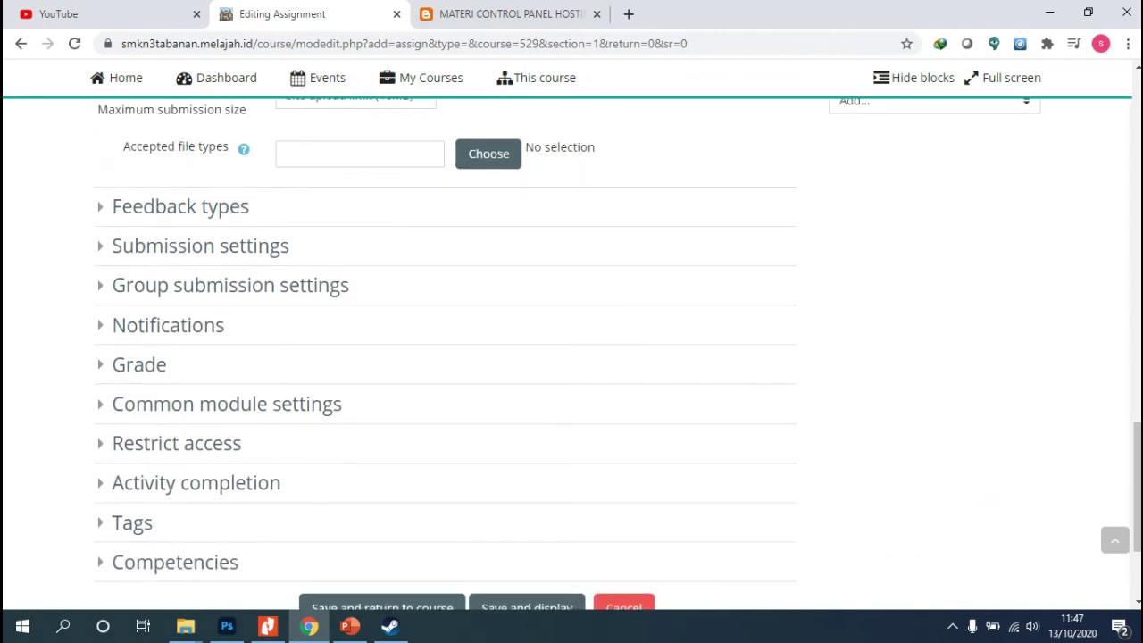
pyautogui.scroll(-1, 177, 359)
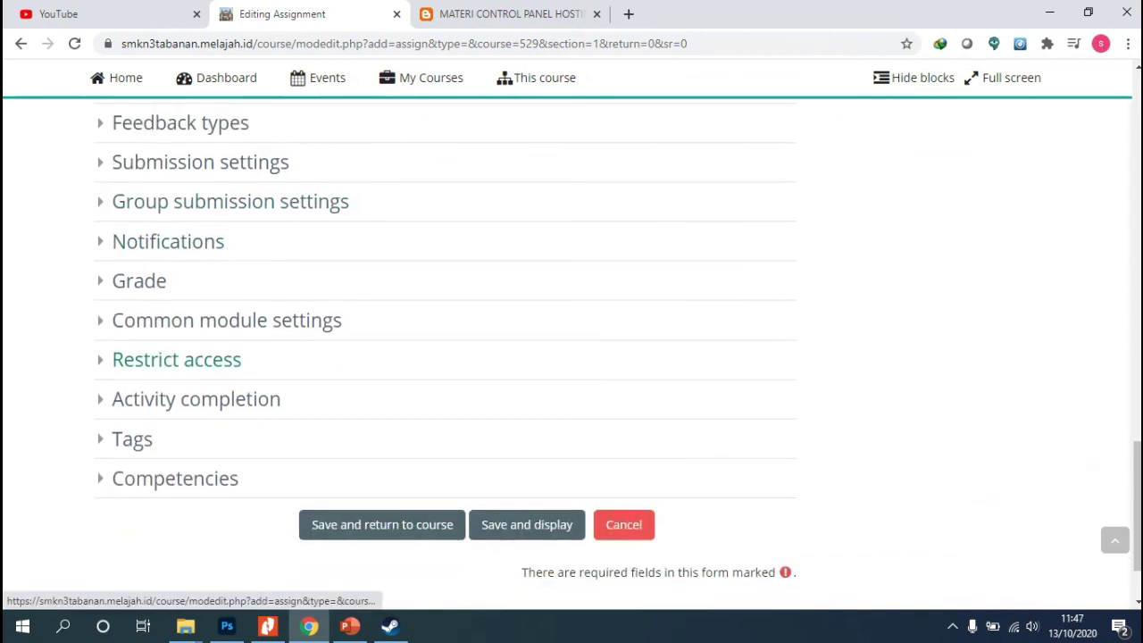
pyautogui.click(176, 359)
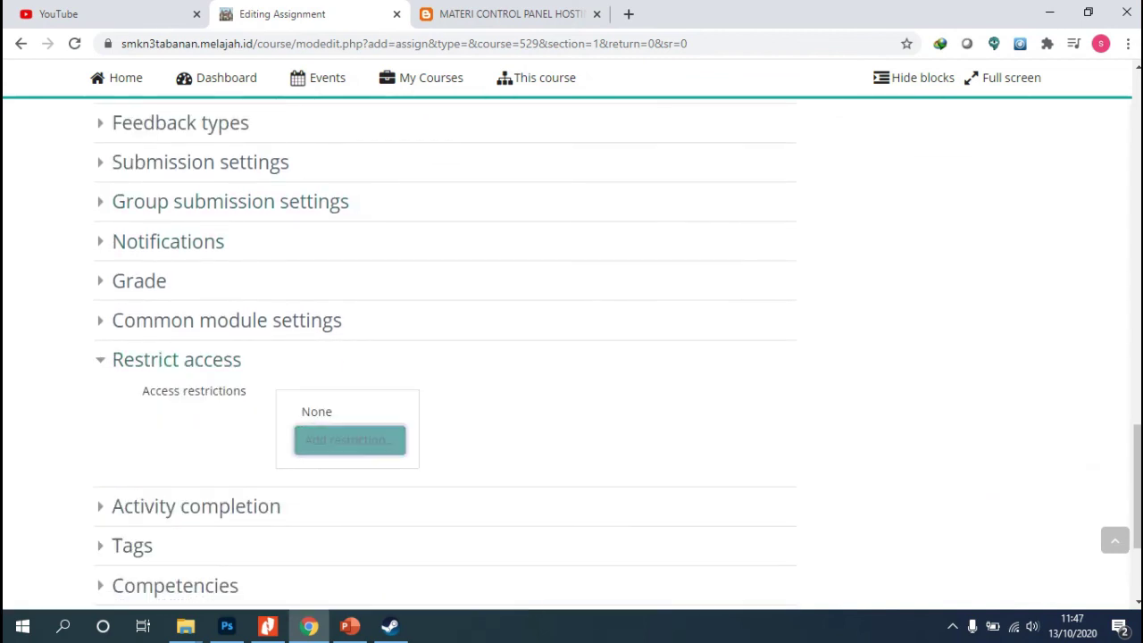
pyautogui.click(349, 440)
pyautogui.click(380, 246)
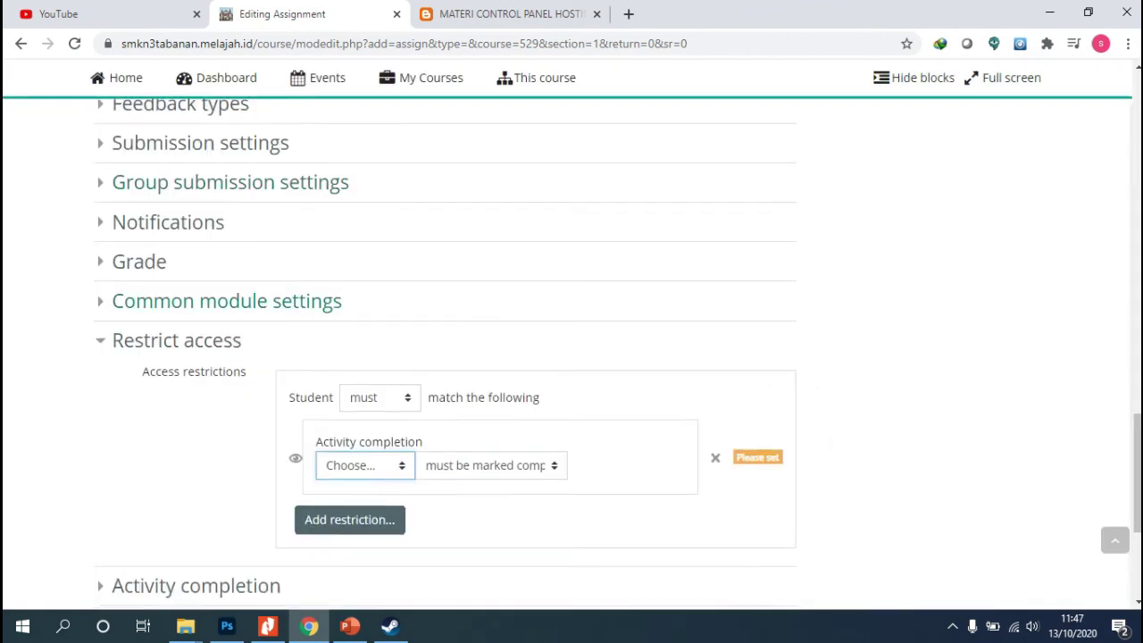
pyautogui.scroll(-1, 364, 420)
pyautogui.click(364, 383)
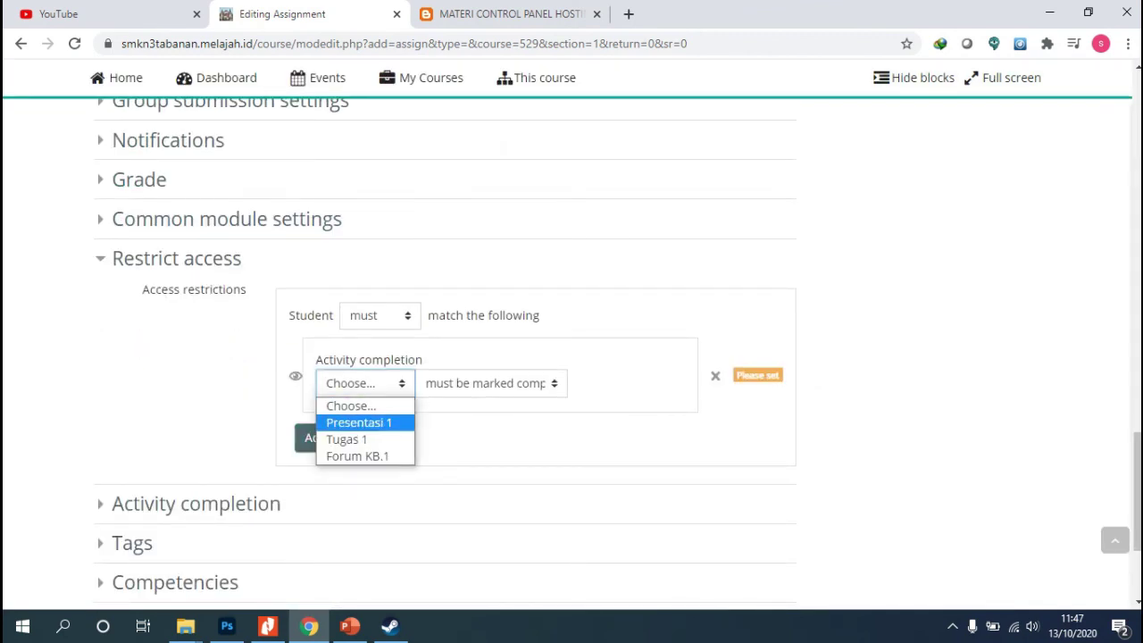
pyautogui.click(359, 422)
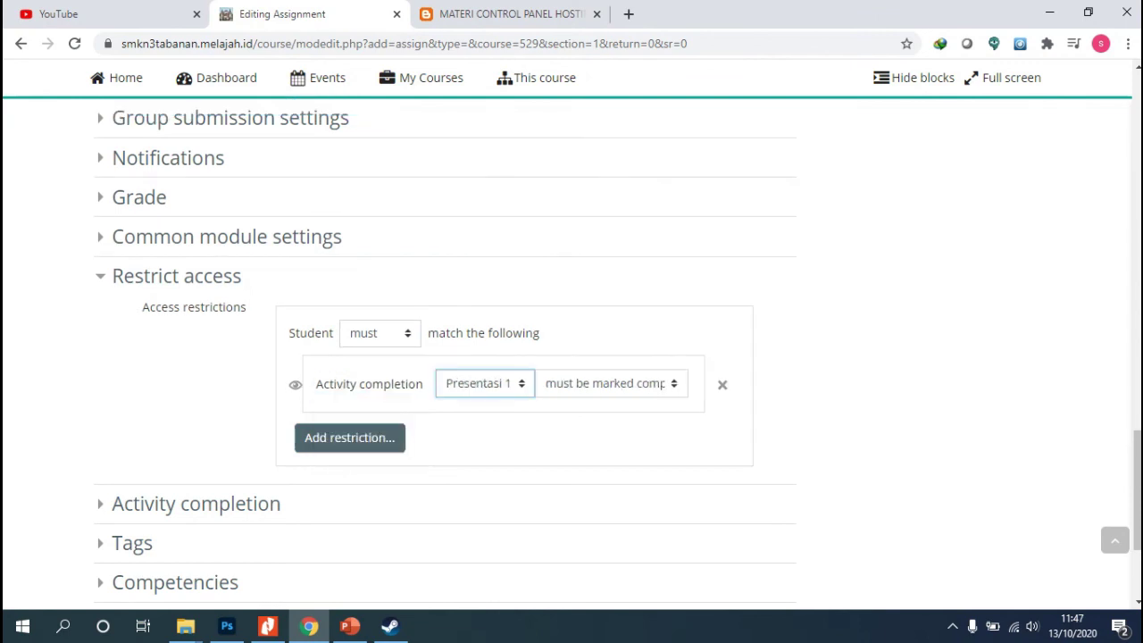
# - Add a second activity completion restriction requiring Tugas 1 to be marked complete
pyautogui.scroll(-1, 447, 357)
pyautogui.click(350, 353)
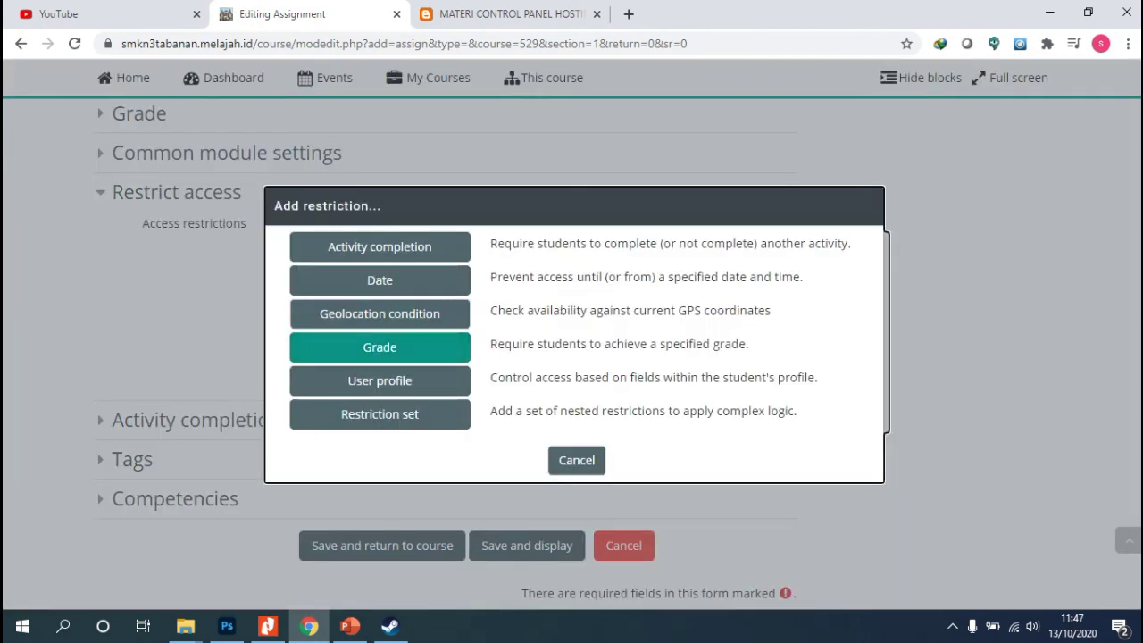
pyautogui.click(360, 247)
pyautogui.click(364, 400)
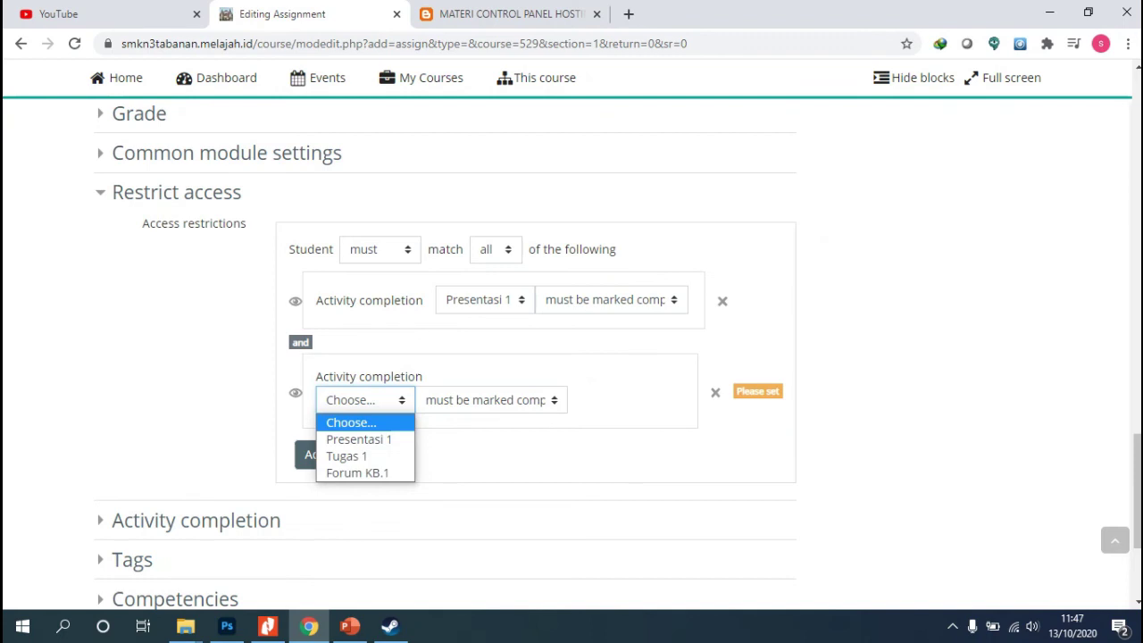
pyautogui.click(346, 456)
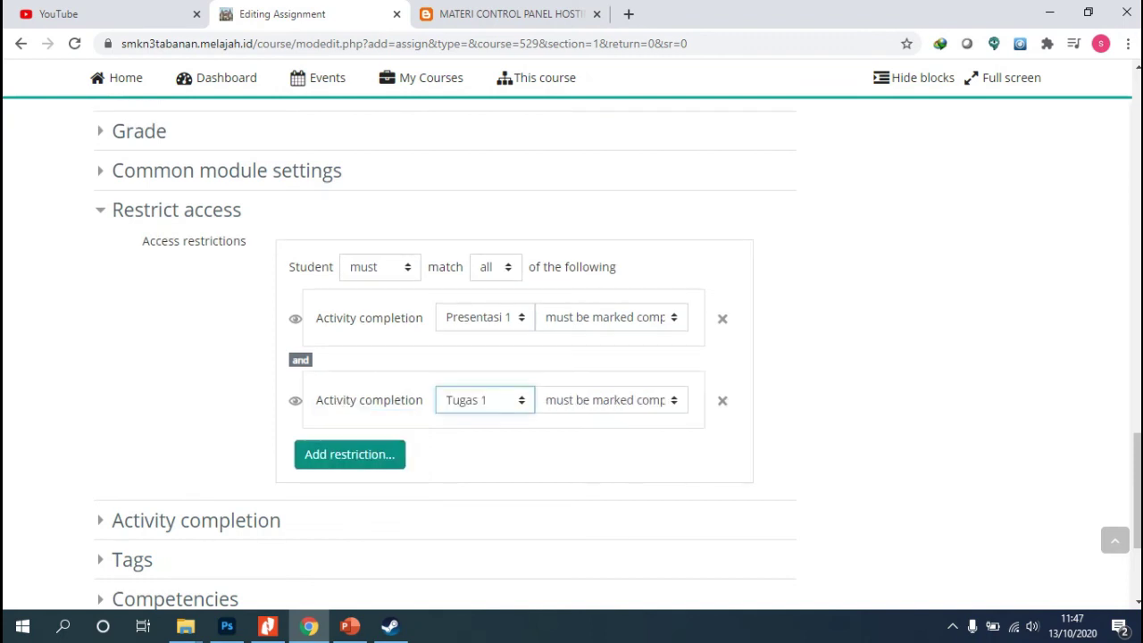
# - Add a third activity completion restriction requiring Forum KB.1 to be marked complete, and review the access restrictions
pyautogui.click(349, 453)
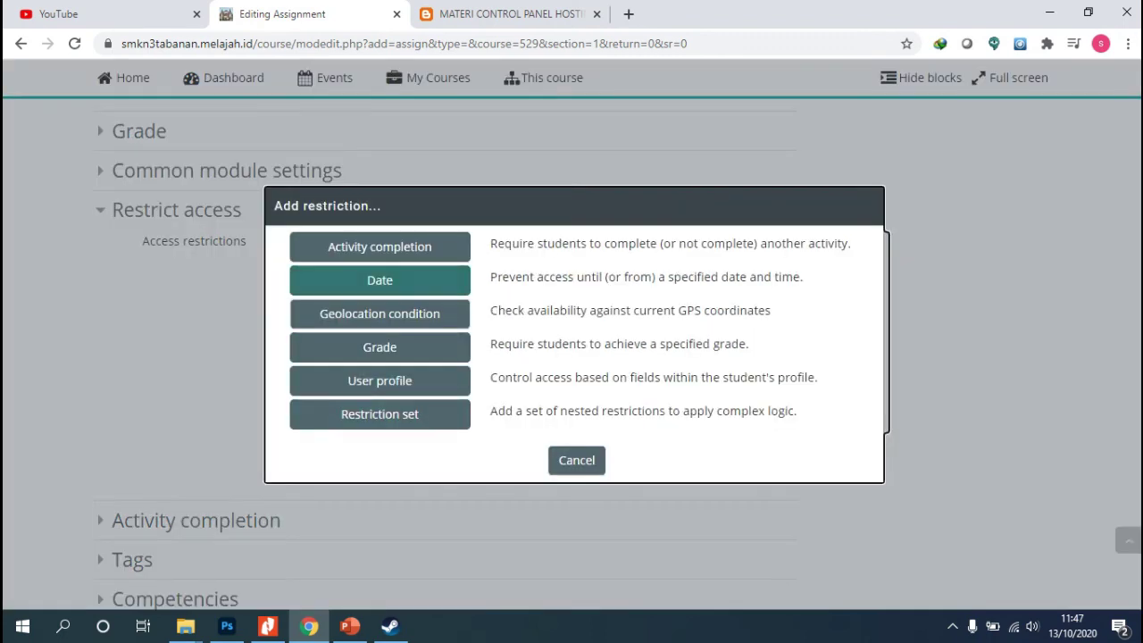
pyautogui.click(380, 247)
pyautogui.scroll(-2, 365, 332)
pyautogui.click(365, 331)
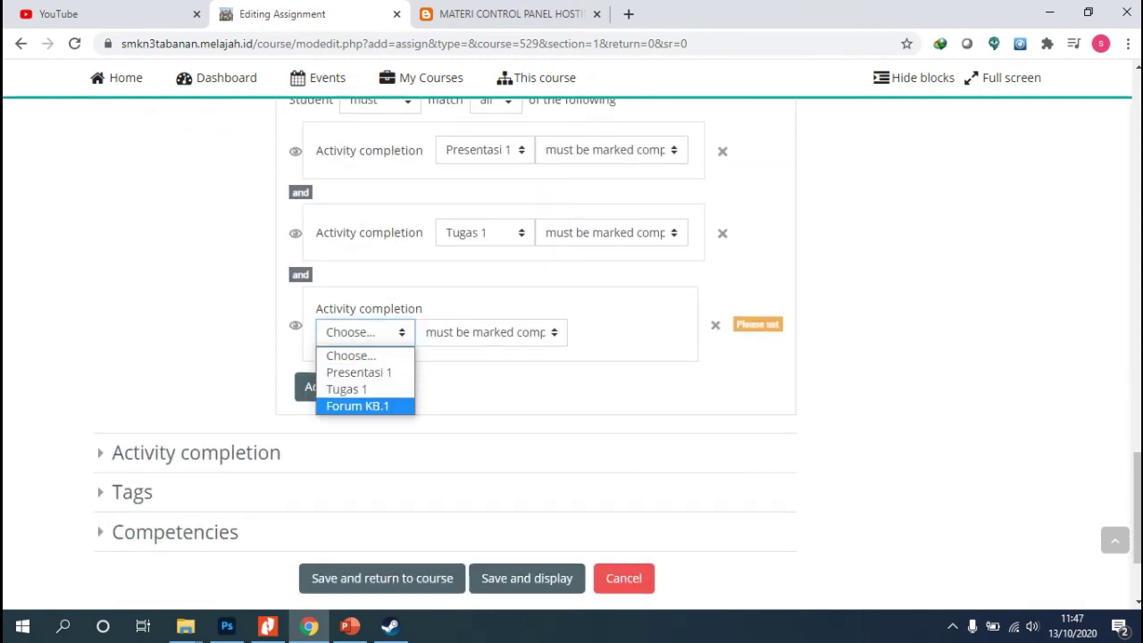
pyautogui.press('Return')
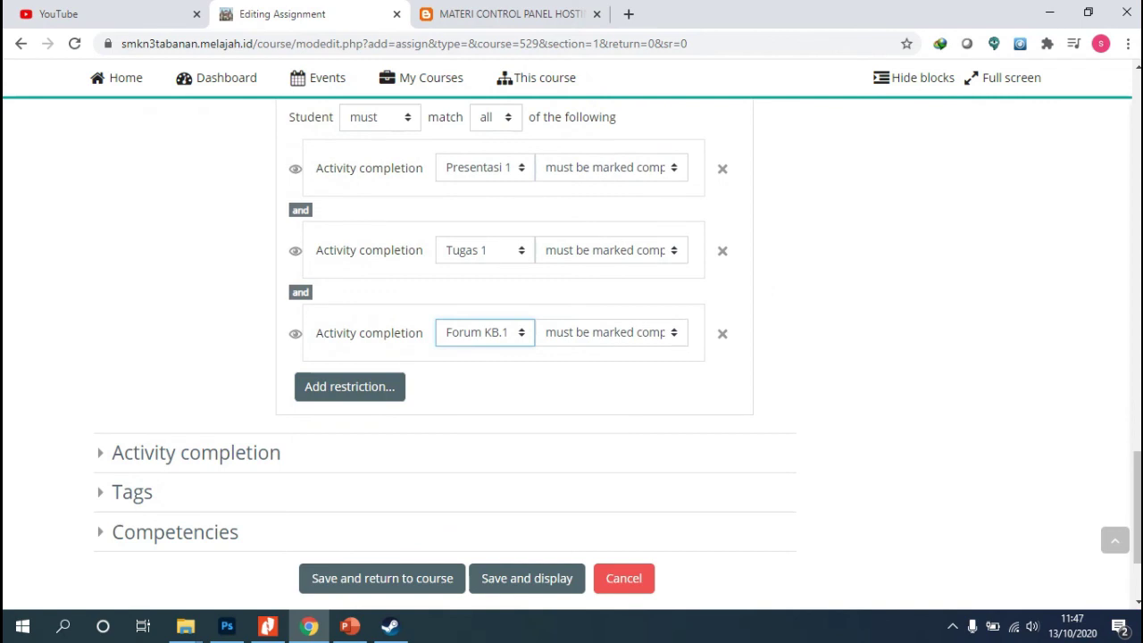
pyautogui.scroll(-1, 514, 348)
pyautogui.scroll(2, 514, 348)
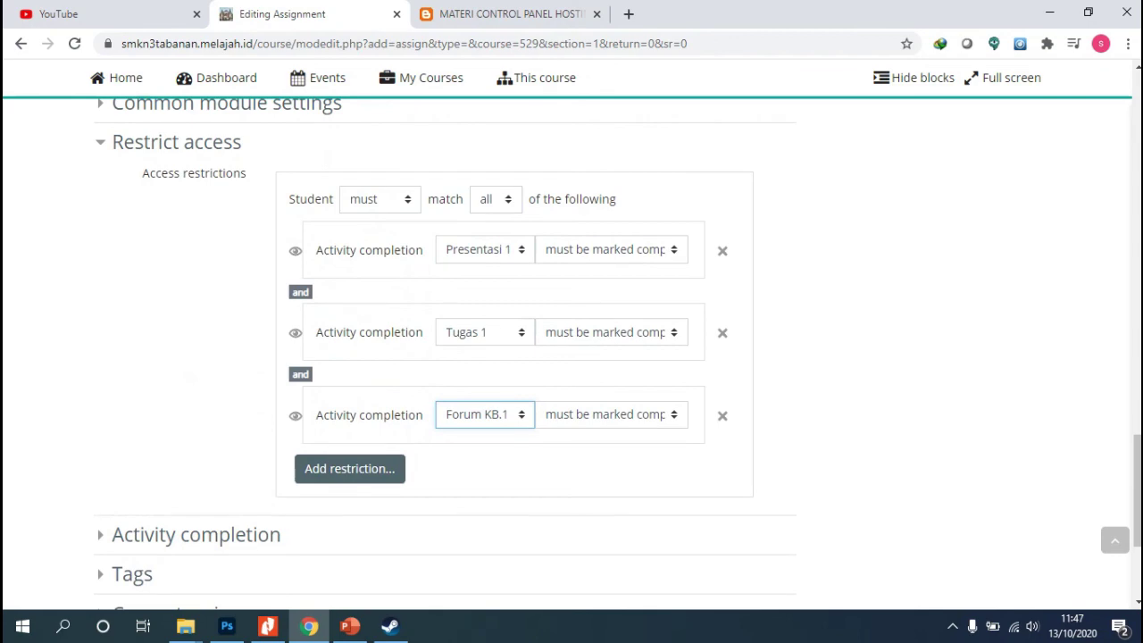
pyautogui.scroll(-3, 515, 348)
pyautogui.scroll(5, 515, 348)
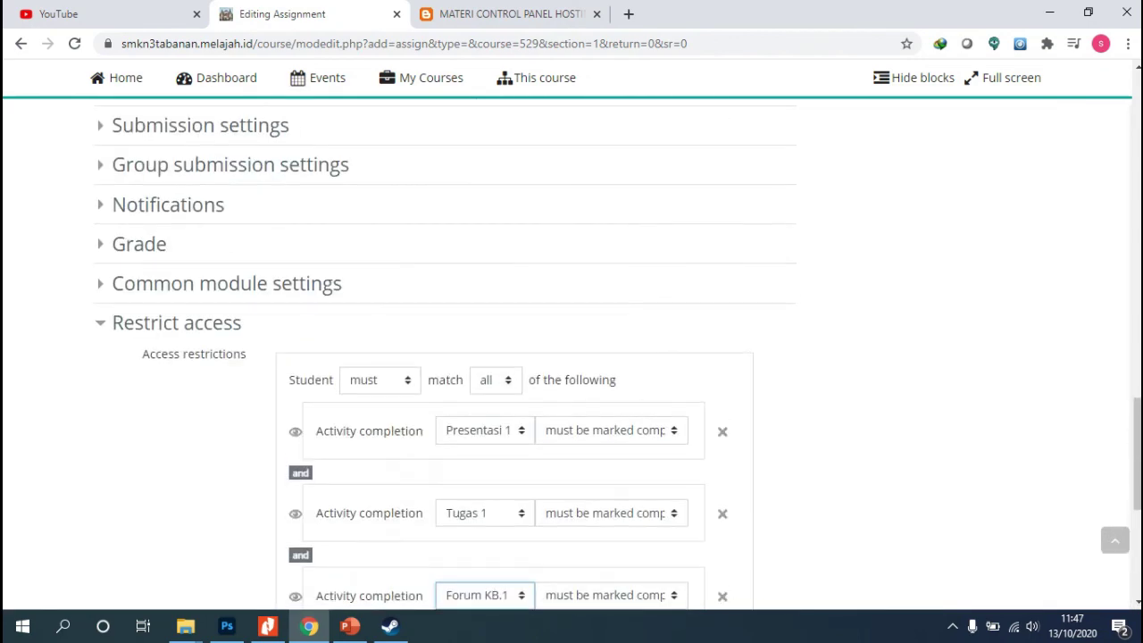
# - Save the assignment, return to the course page, and review the access restrictions of the activities in Kegiatan Belajar 1
pyautogui.scroll(-4, 514, 349)
pyautogui.click(383, 508)
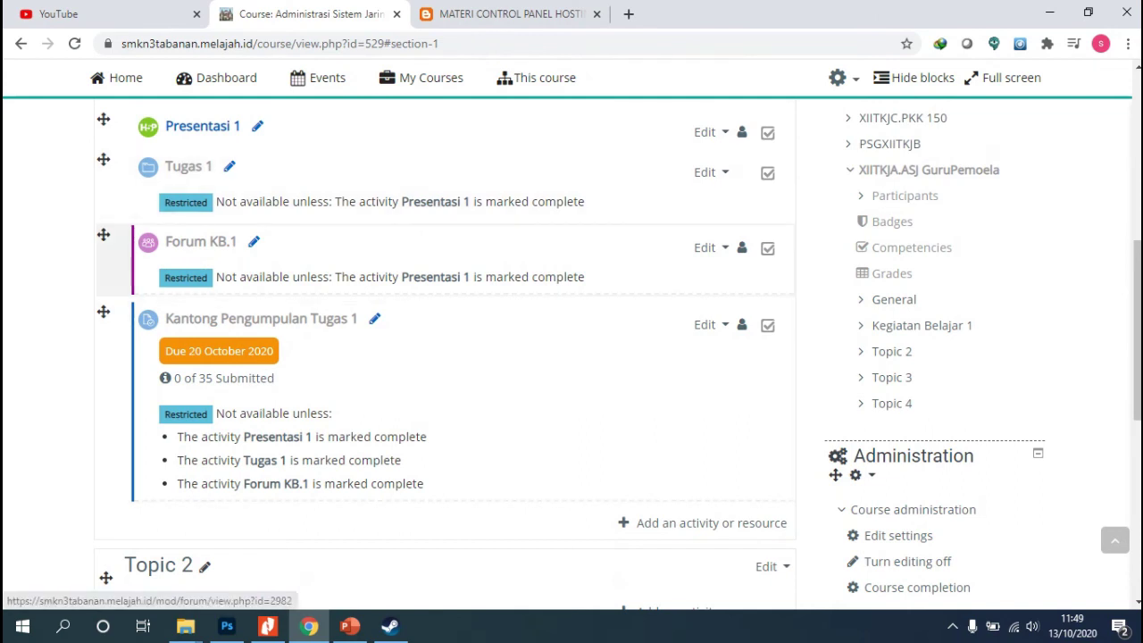
pyautogui.scroll(-1, 357, 375)
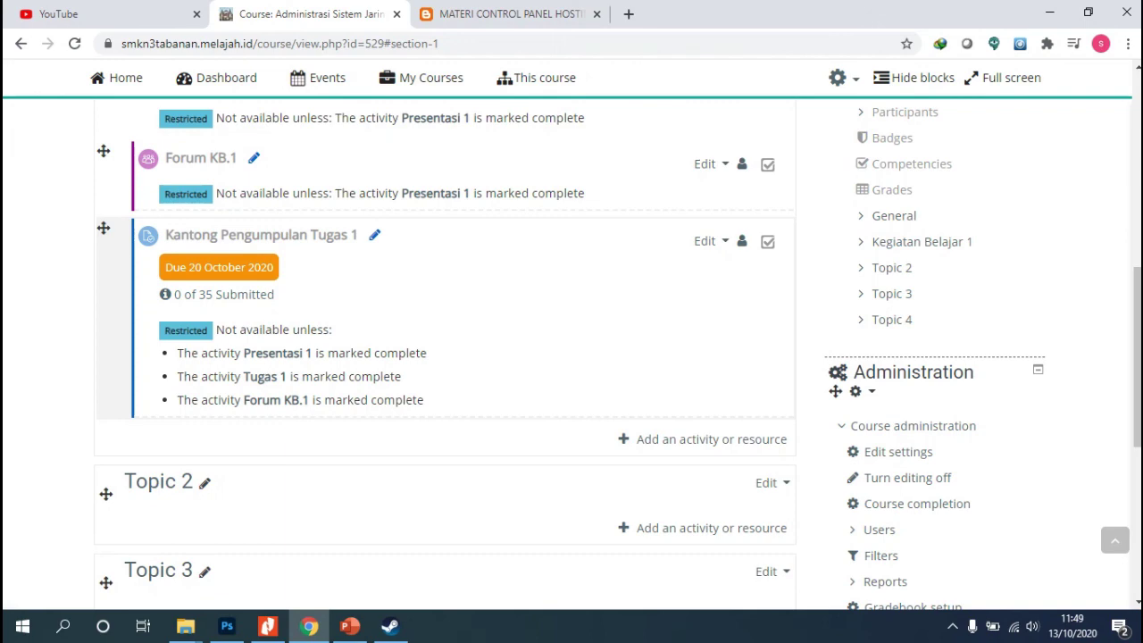
pyautogui.scroll(3, 447, 357)
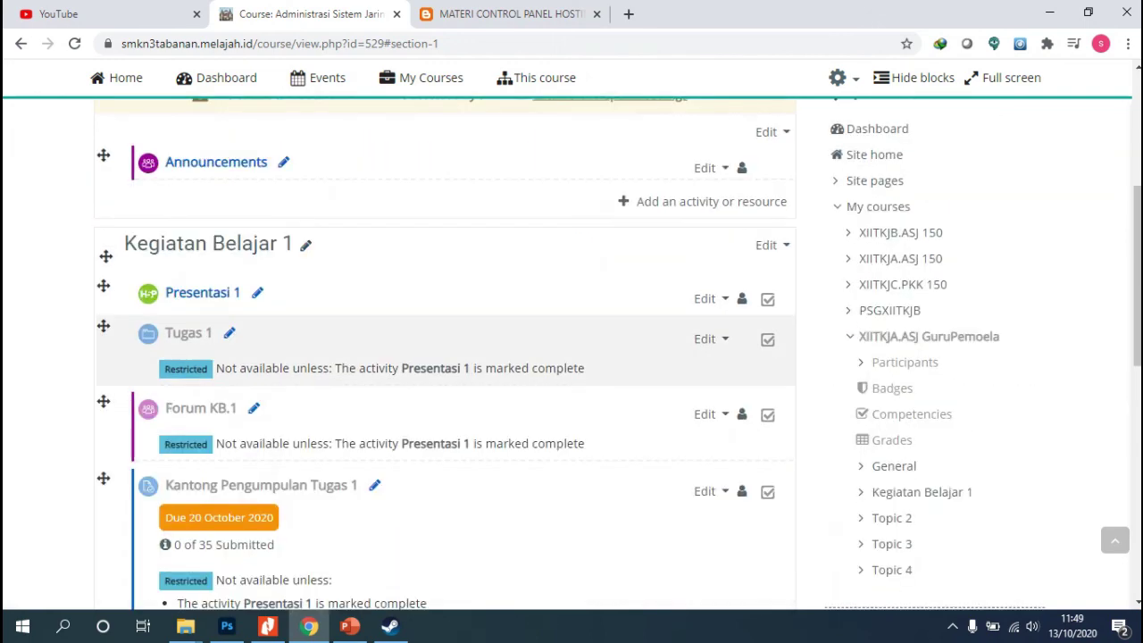
pyautogui.scroll(-1, 446, 357)
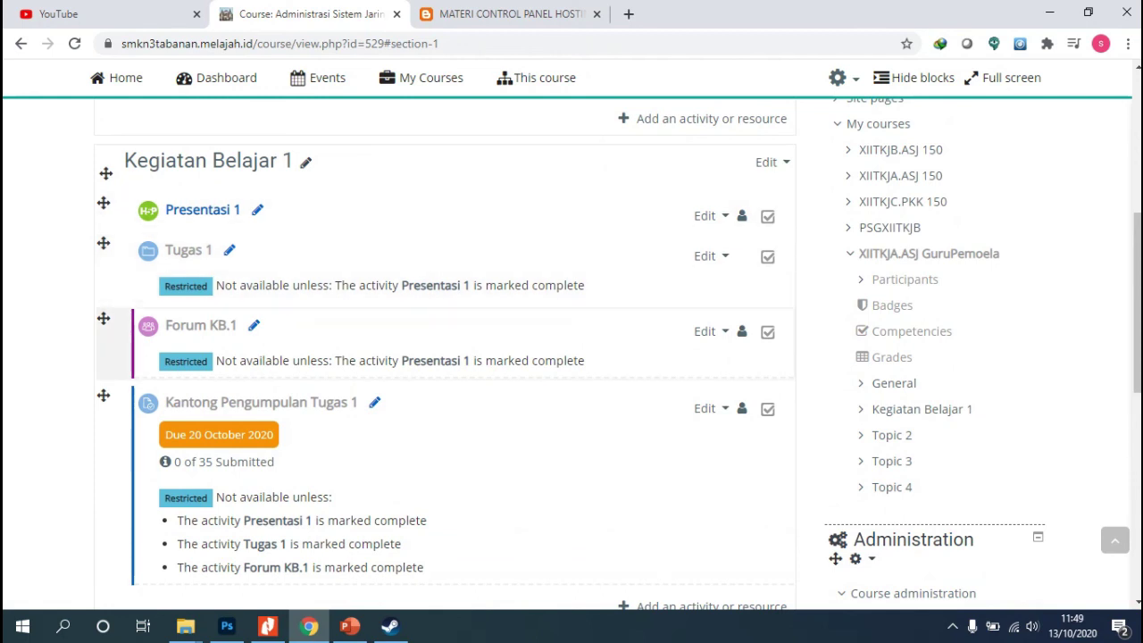
pyautogui.scroll(-2, 445, 357)
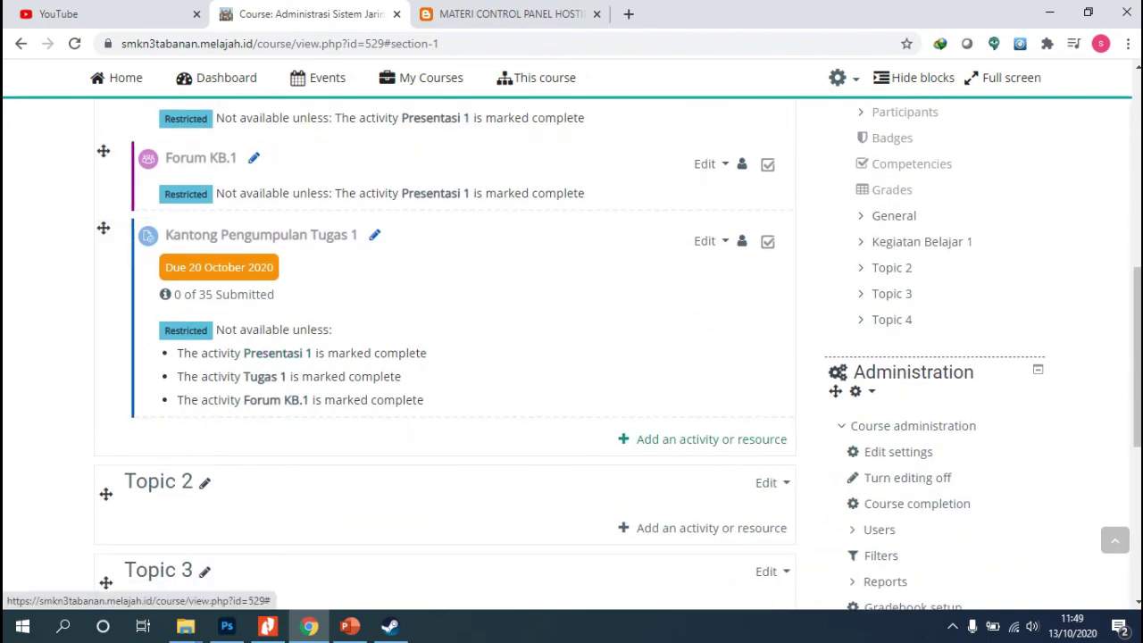
# - Open the list of activities and resources that can be added to Kegiatan Belajar 1 and look through the available types
pyautogui.click(705, 438)
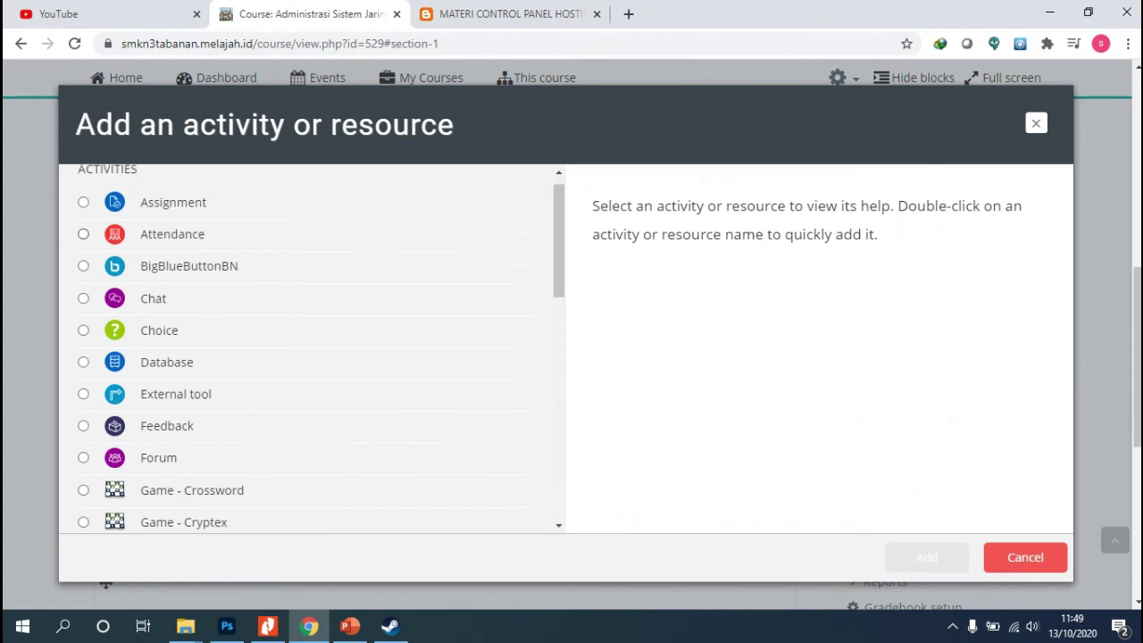
pyautogui.scroll(-3, 320, 351)
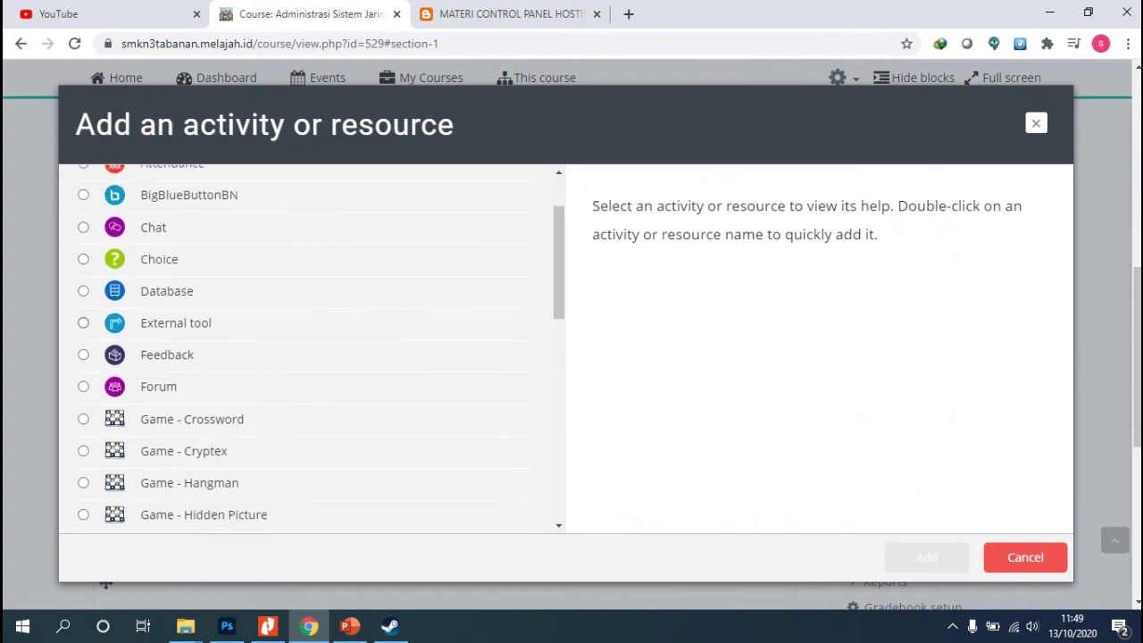
pyautogui.scroll(-1, 321, 351)
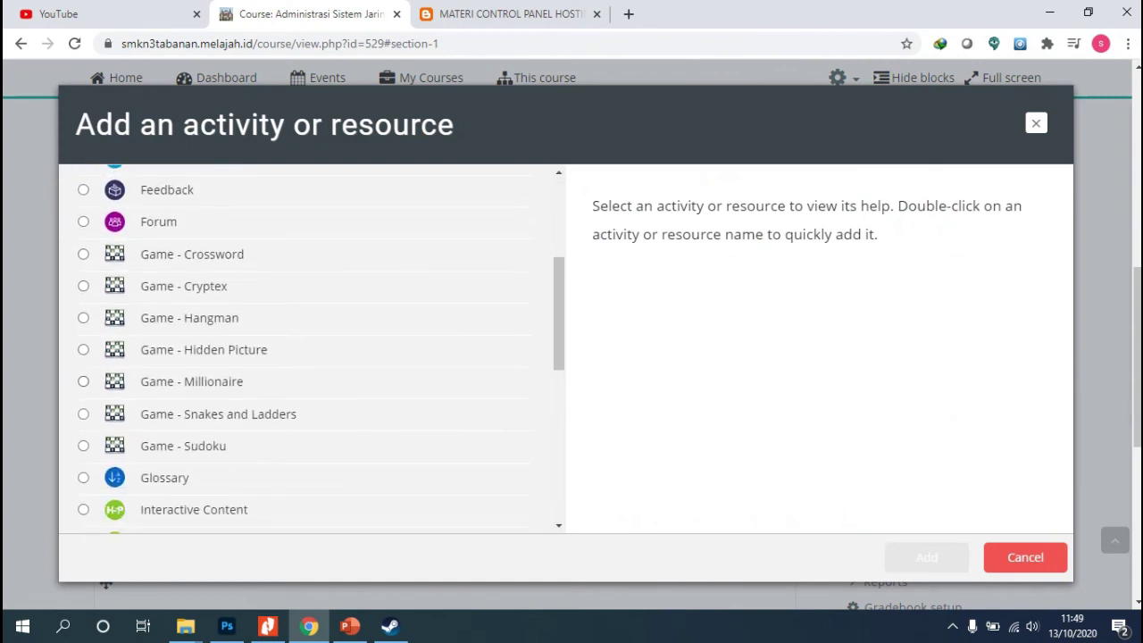
pyautogui.scroll(-1, 321, 351)
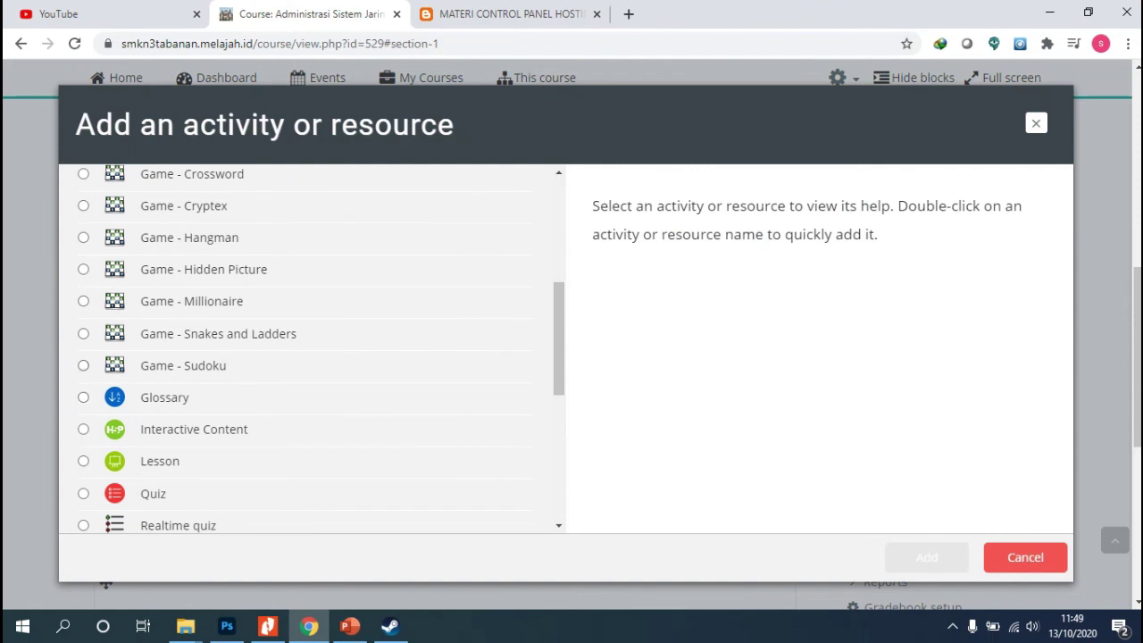
pyautogui.scroll(-2, 321, 351)
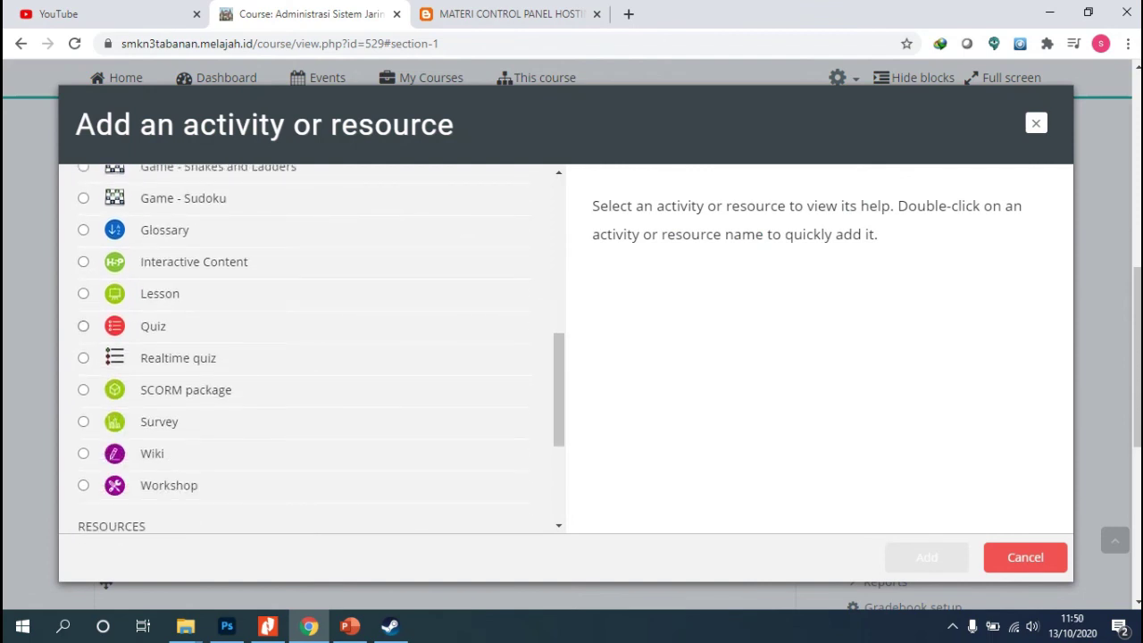
pyautogui.scroll(-3, 321, 351)
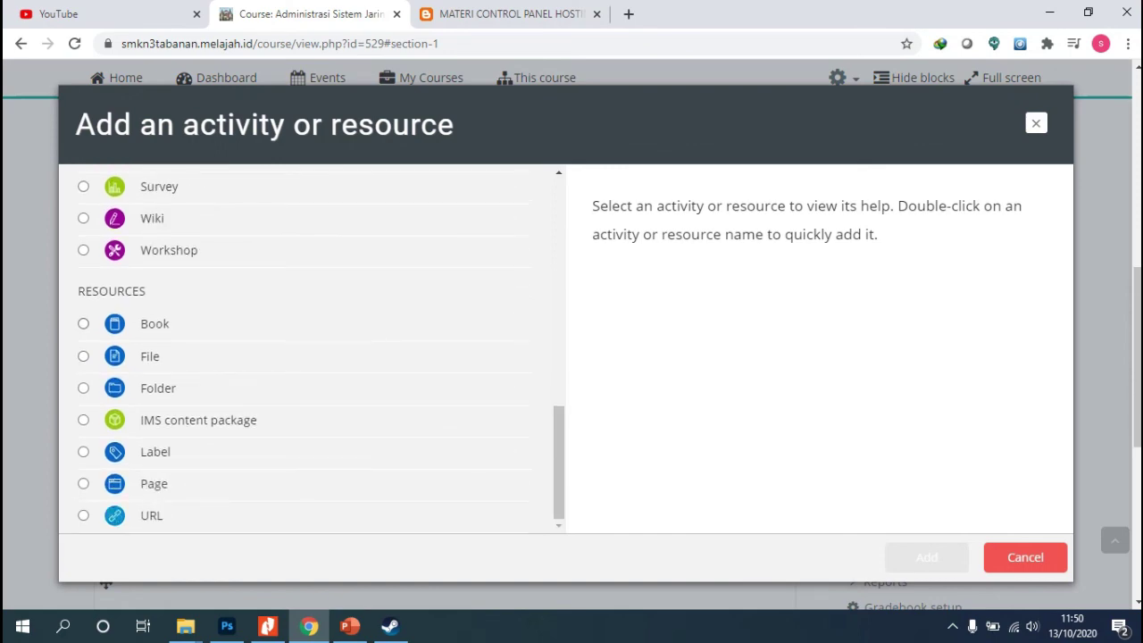
pyautogui.scroll(3, 768, 358)
pyautogui.scroll(-2, 768, 357)
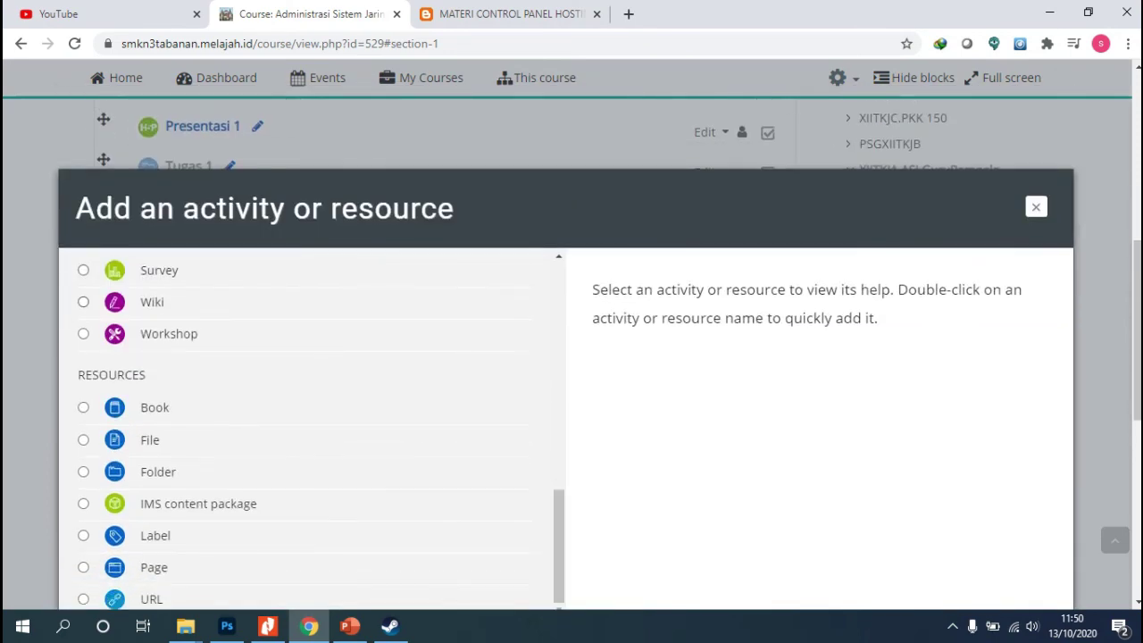
pyautogui.scroll(-2, 768, 357)
pyautogui.scroll(9, 308, 267)
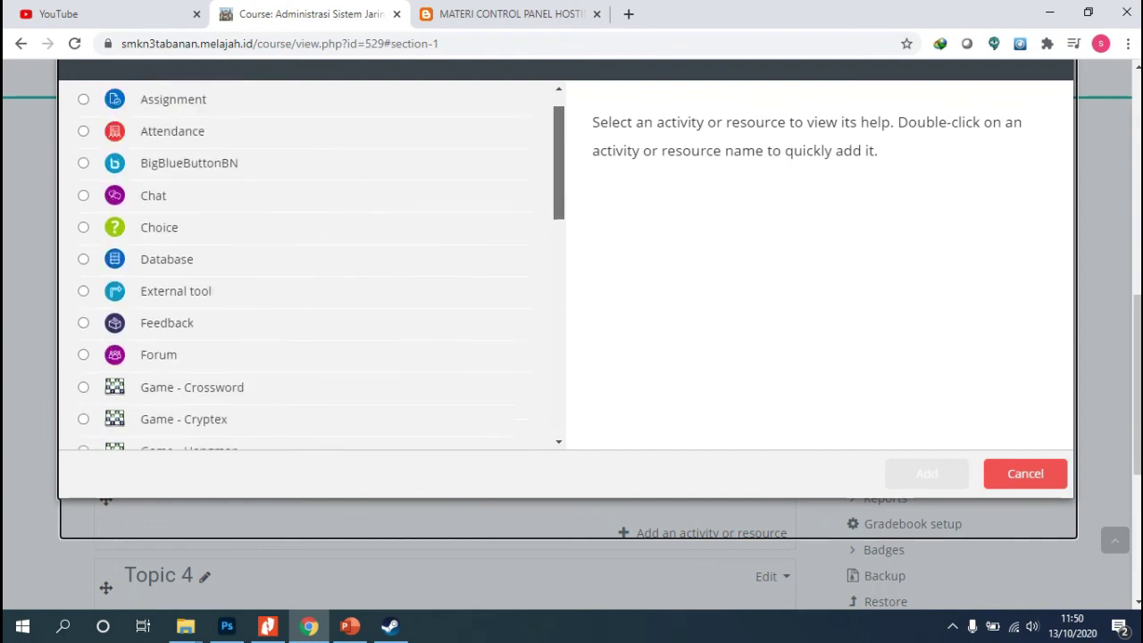
pyautogui.scroll(4, 308, 268)
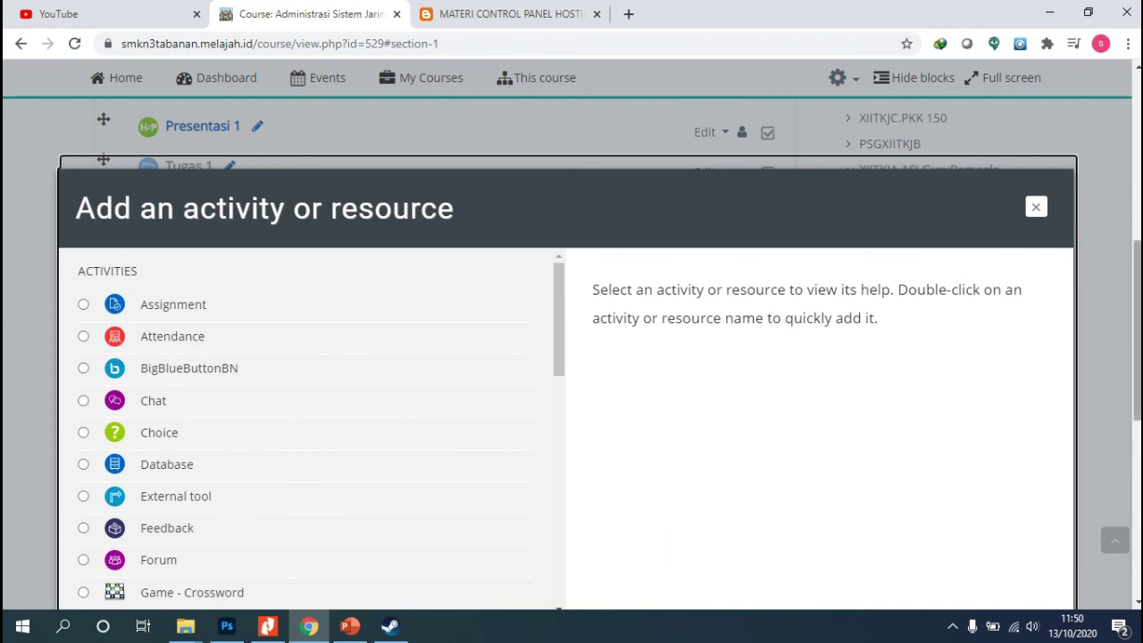
pyautogui.scroll(-2, 572, 357)
pyautogui.scroll(2, 571, 357)
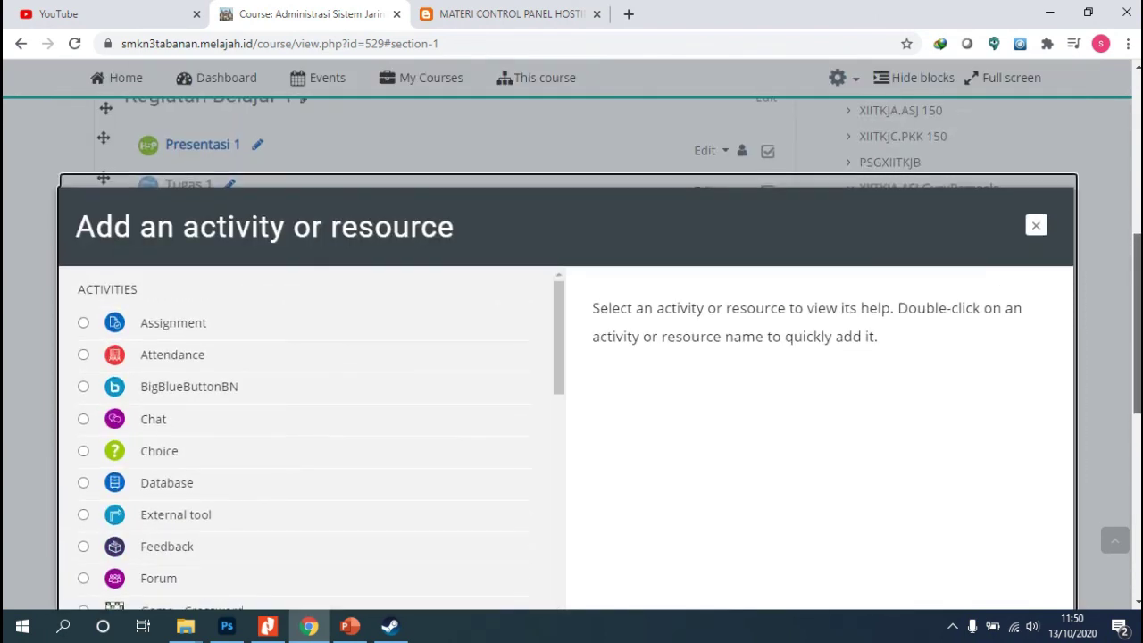
pyautogui.scroll(-1, 572, 357)
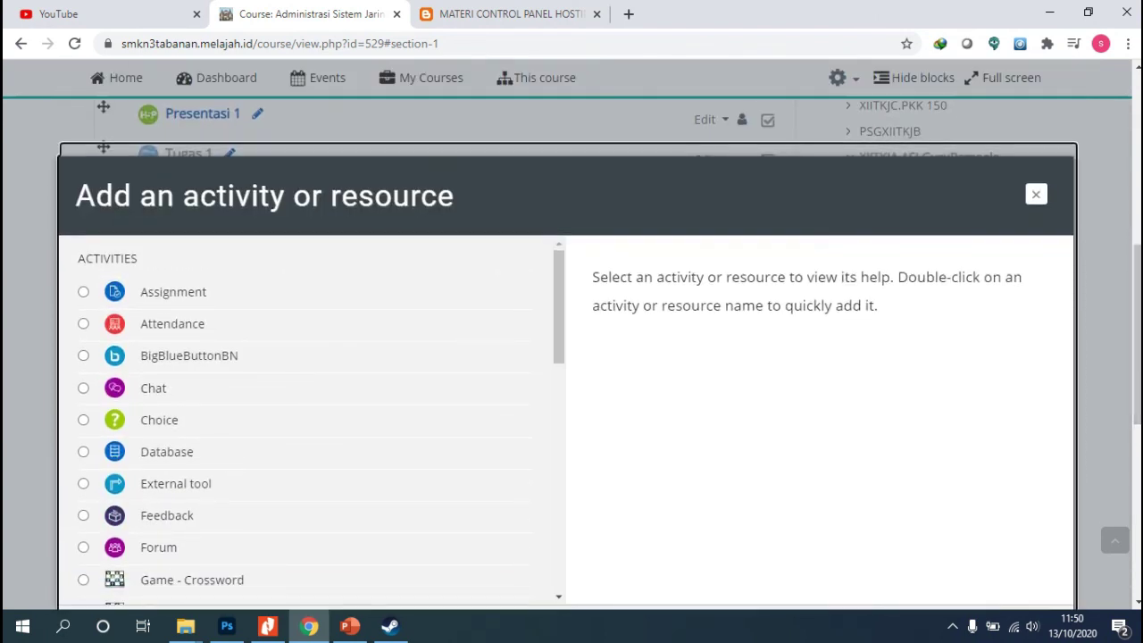